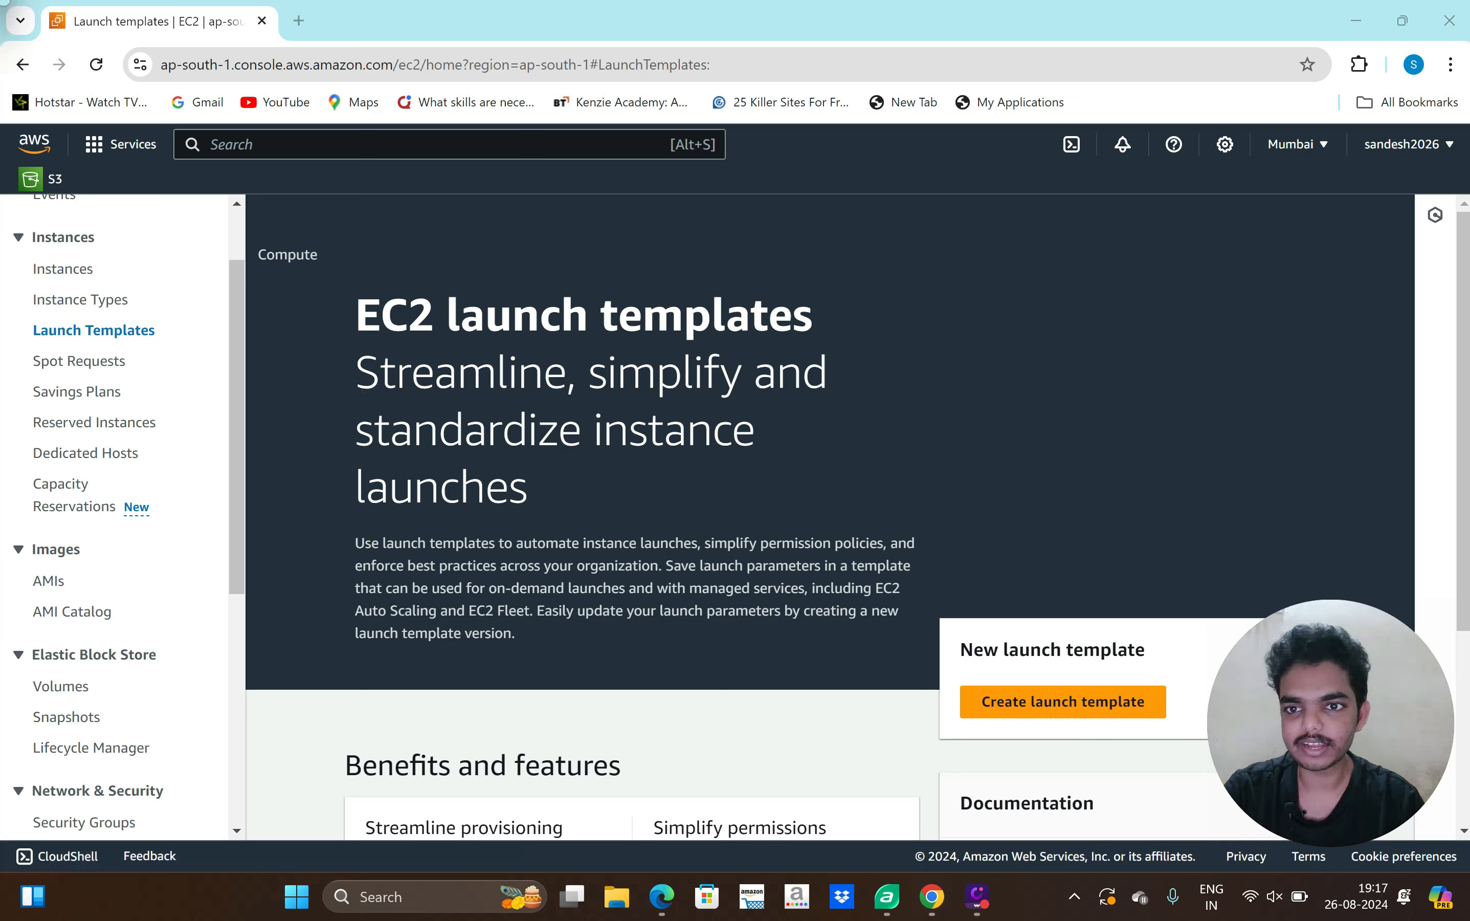
- Start creating a new EC2 launch template and name it Autoscaling-demo
{"action": "scroll", "coordinate": [314, 568], "scroll_direction": "down", "scroll_amount": 3}
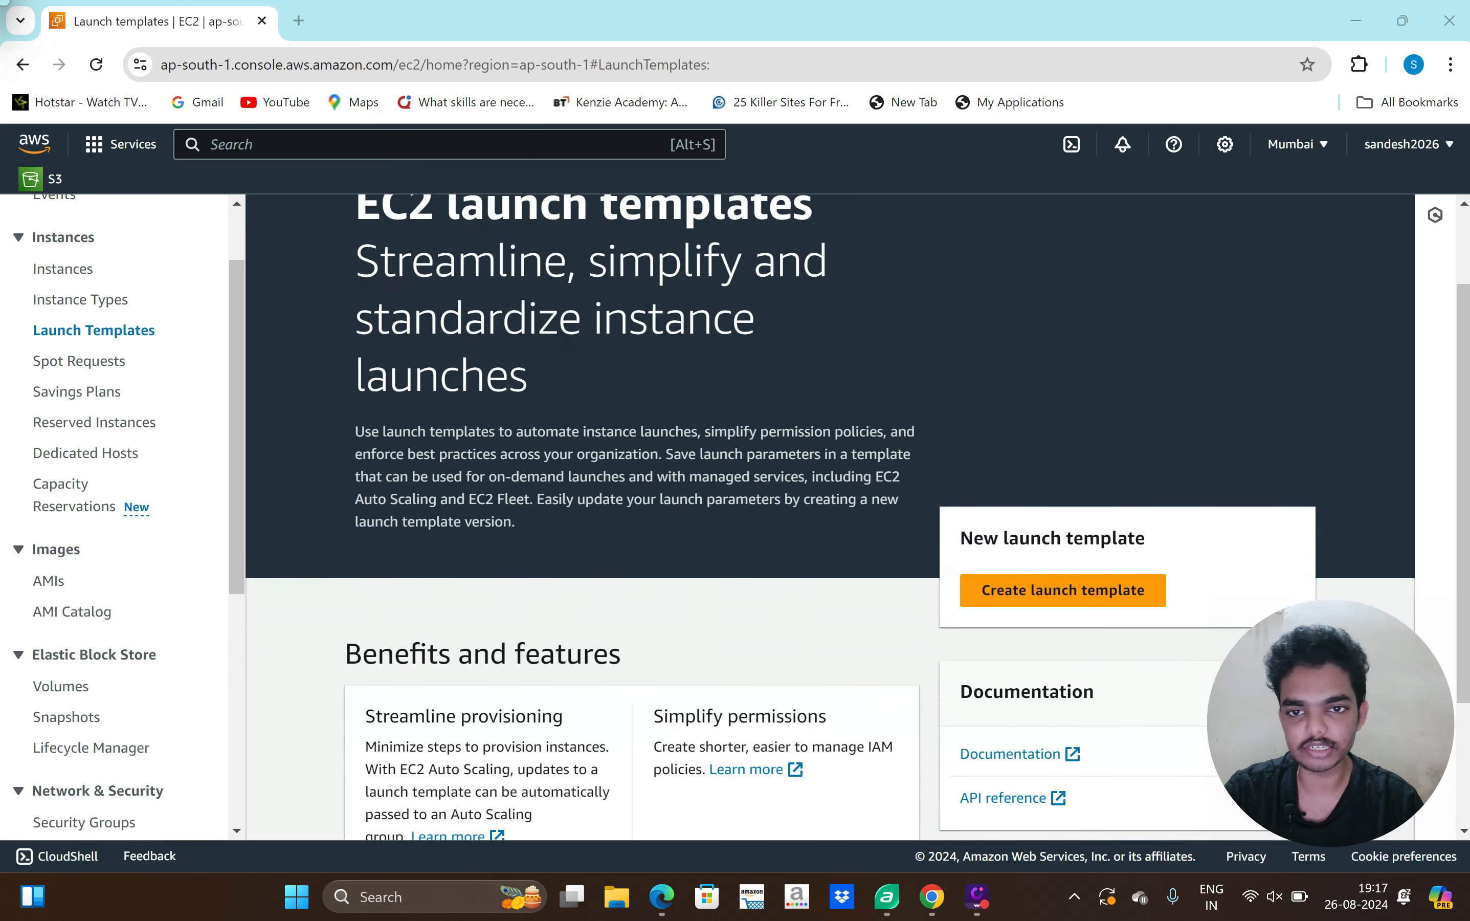
{"action": "scroll", "coordinate": [735, 534], "scroll_direction": "down", "scroll_amount": 1}
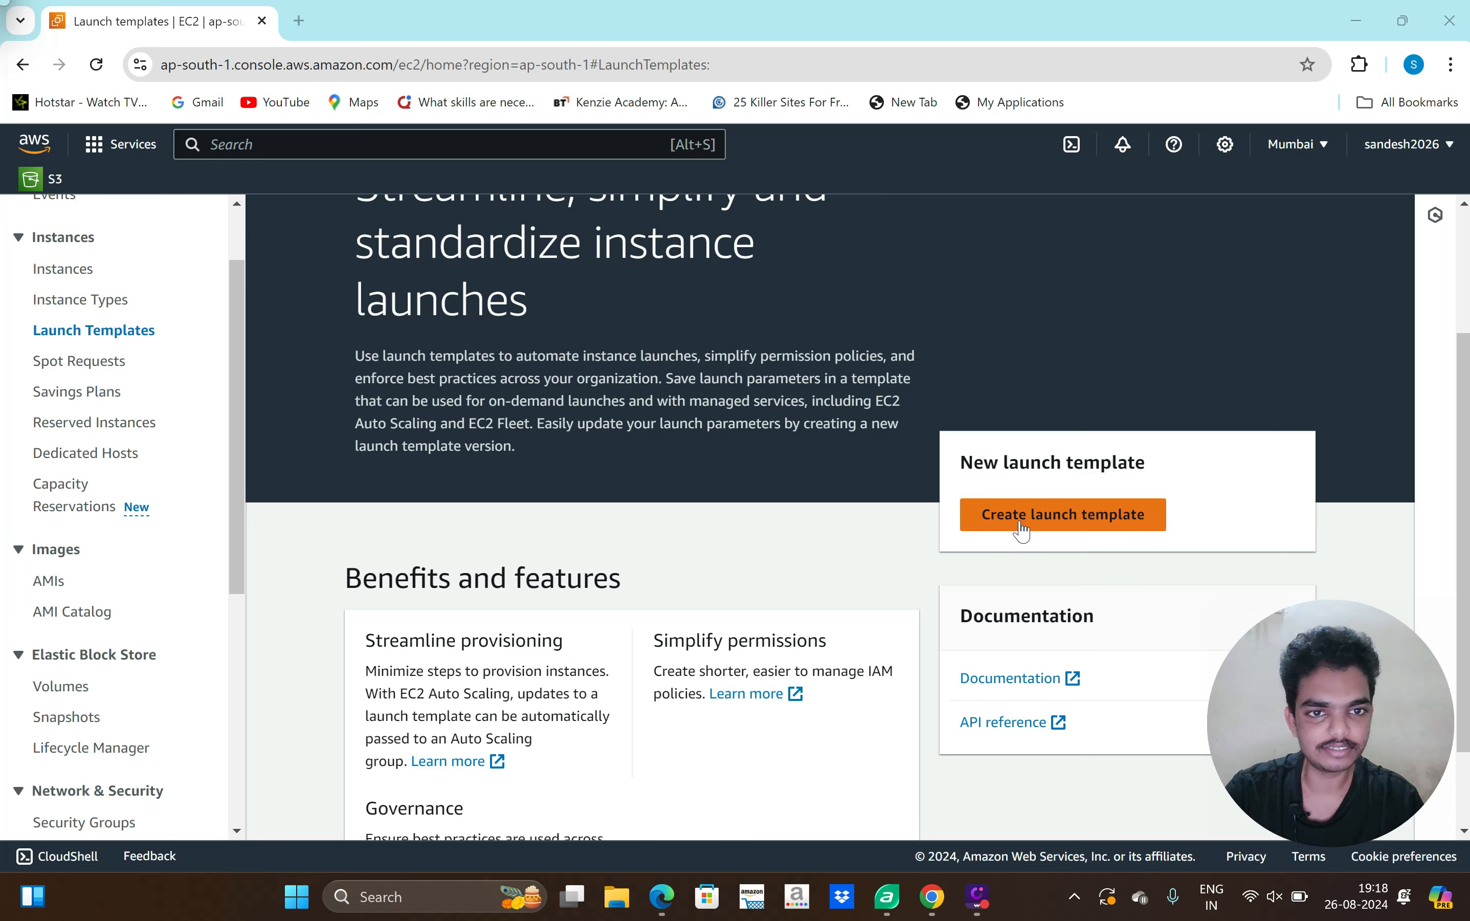
{"action": "left_click", "coordinate": [1021, 525]}
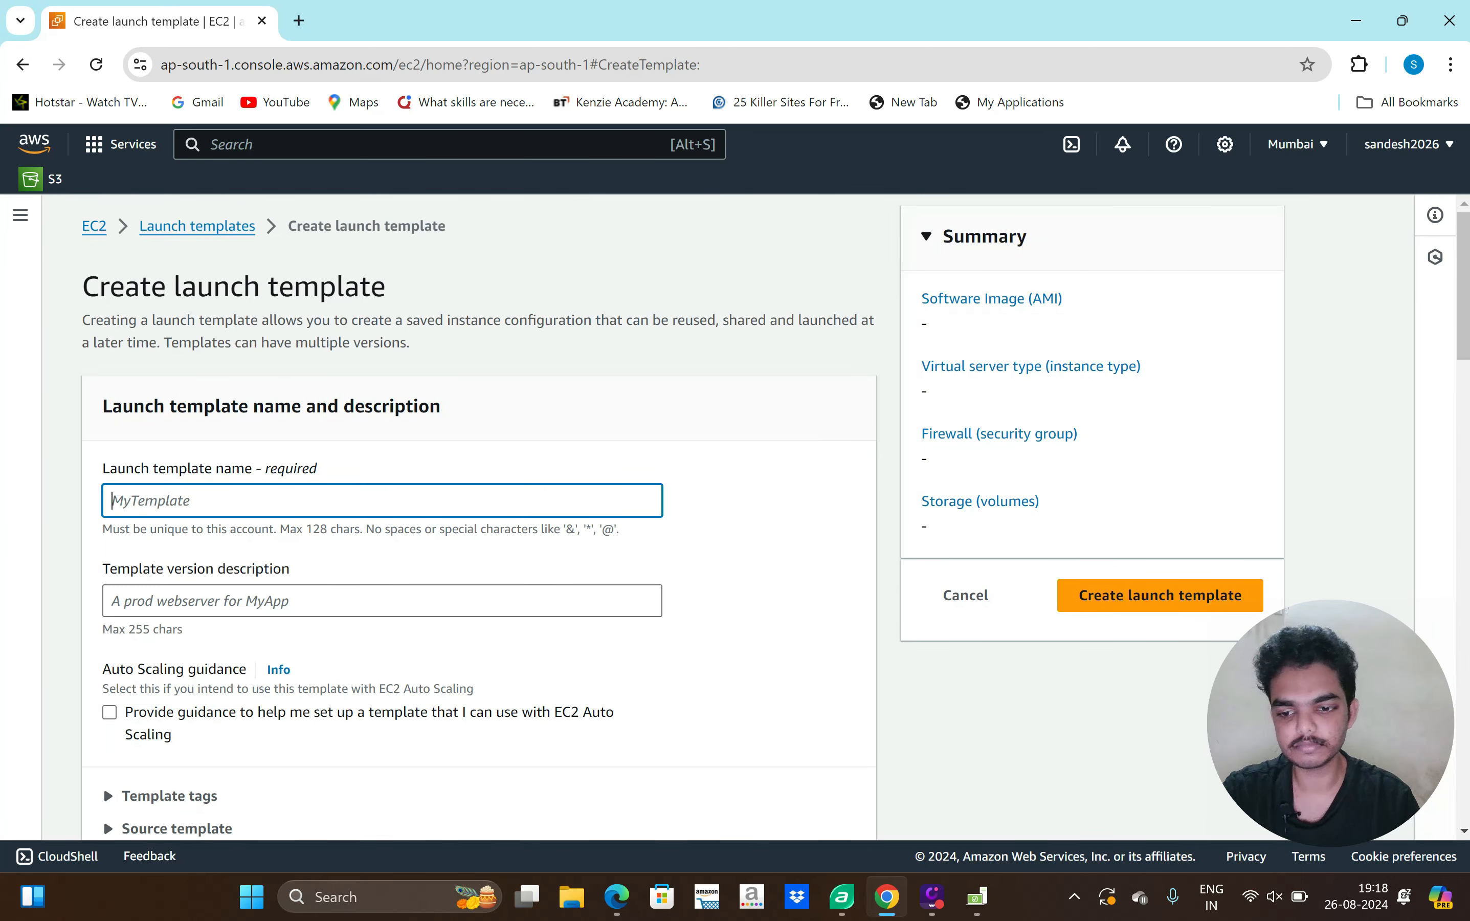
{"action": "type", "text": "Autosca"}
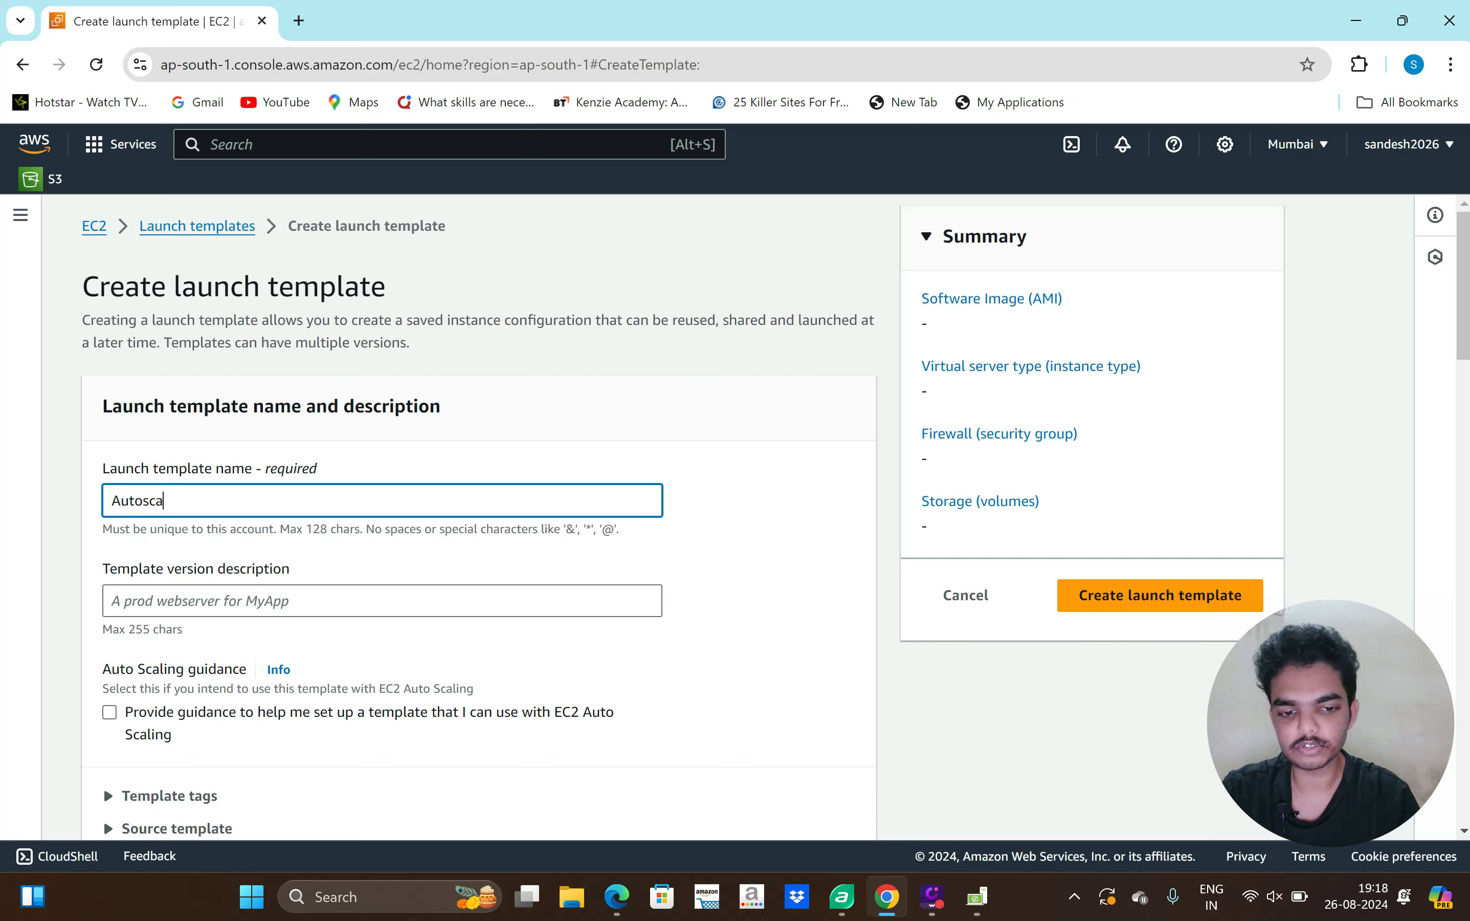
{"action": "type", "text": "ling-demo"}
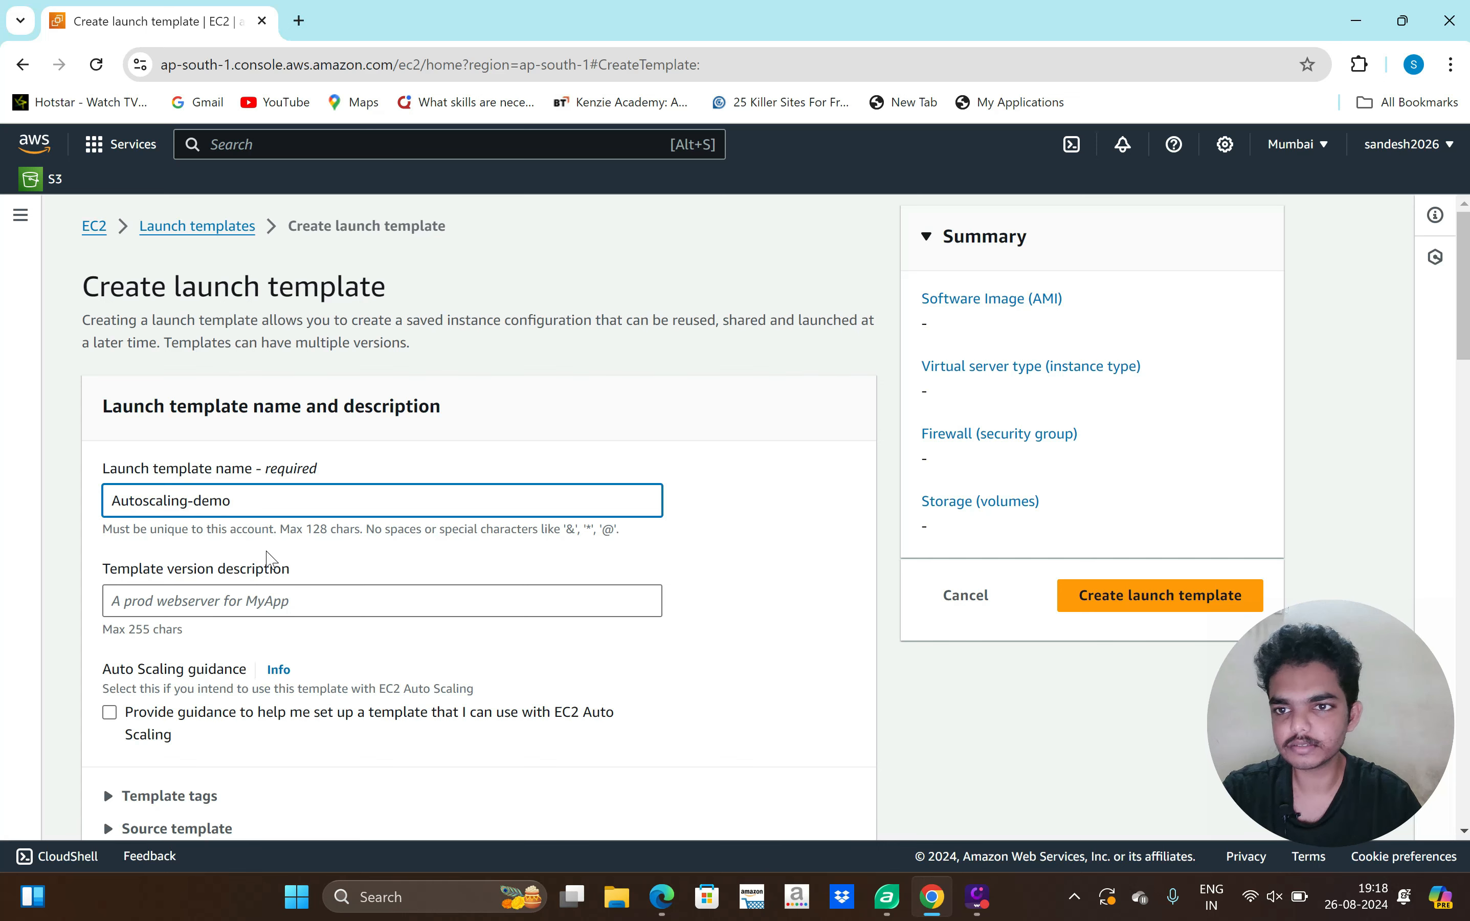
- Choose Ubuntu from the Quick Start images as the template's Amazon Machine Image
{"action": "scroll", "coordinate": [287, 524], "scroll_direction": "down", "scroll_amount": 2}
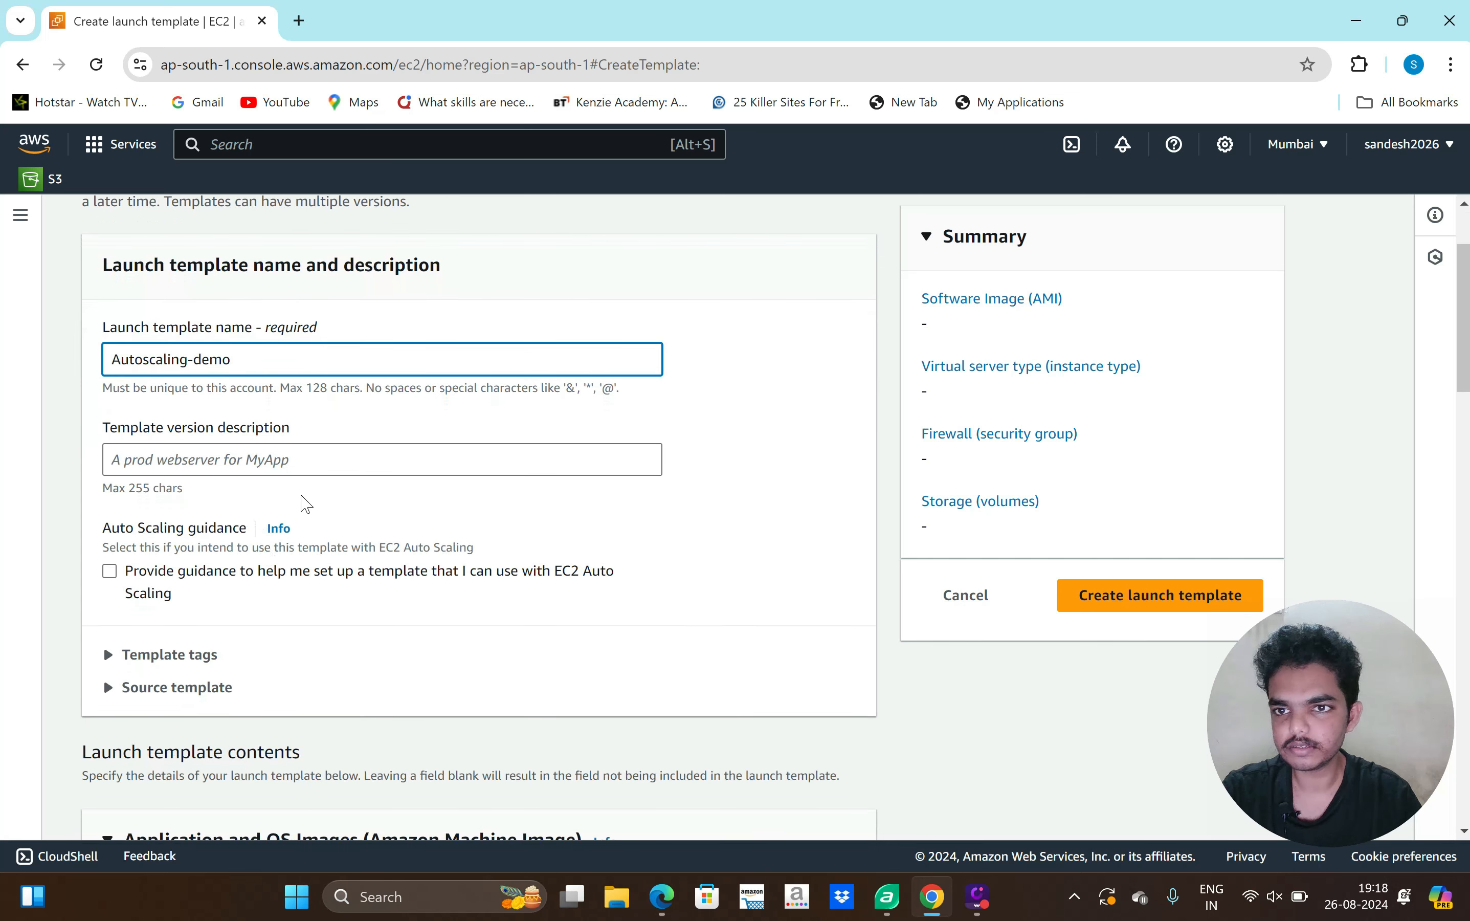
{"action": "scroll", "coordinate": [304, 504], "scroll_direction": "down", "scroll_amount": 1}
{"action": "scroll", "coordinate": [230, 420], "scroll_direction": "down", "scroll_amount": 1}
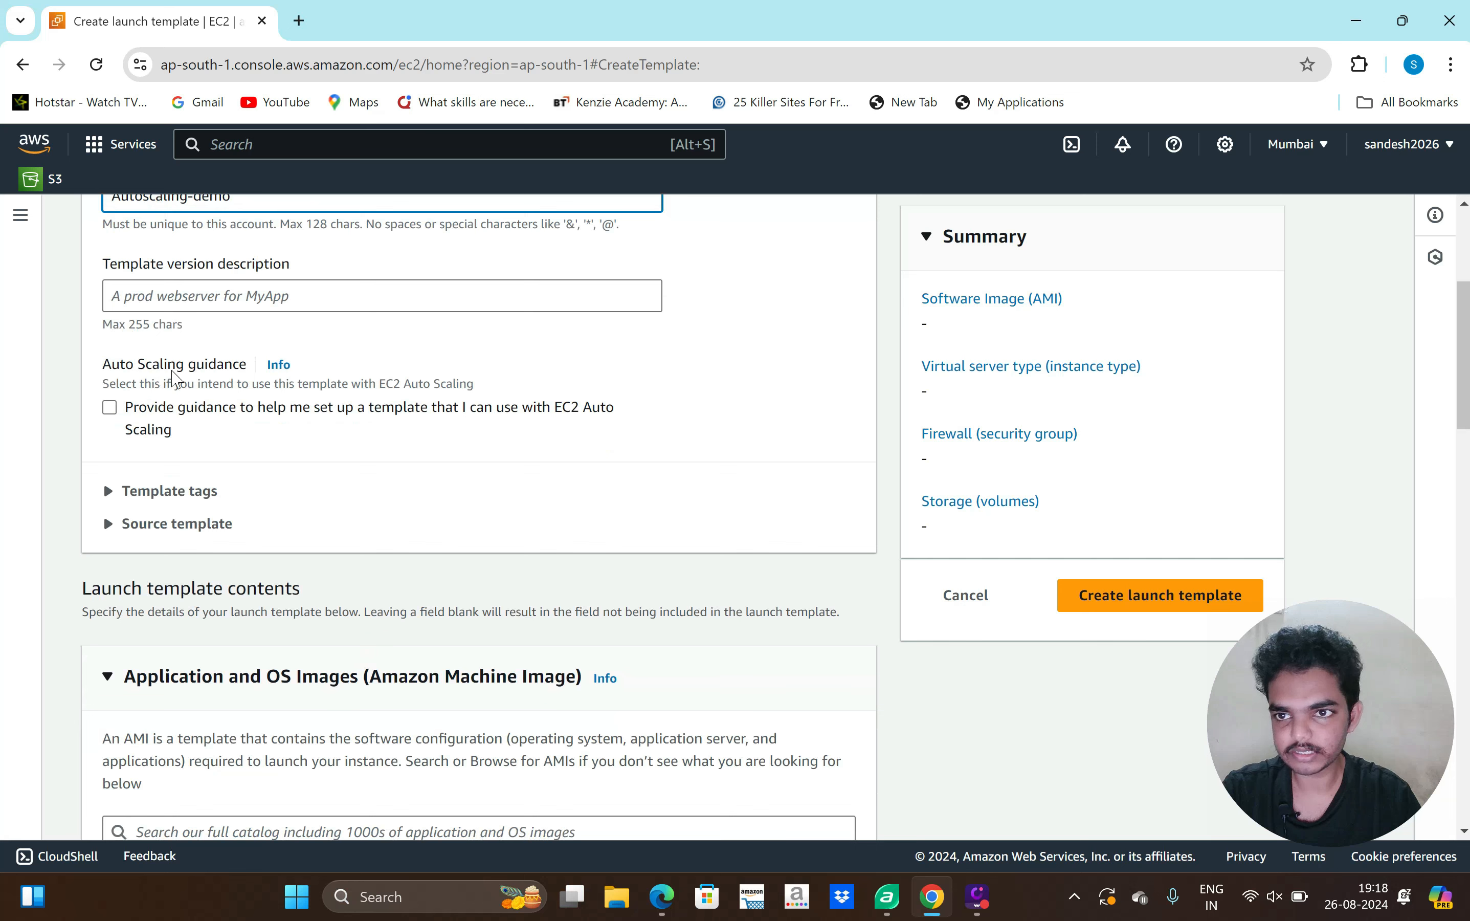
{"action": "scroll", "coordinate": [262, 530], "scroll_direction": "down", "scroll_amount": 2}
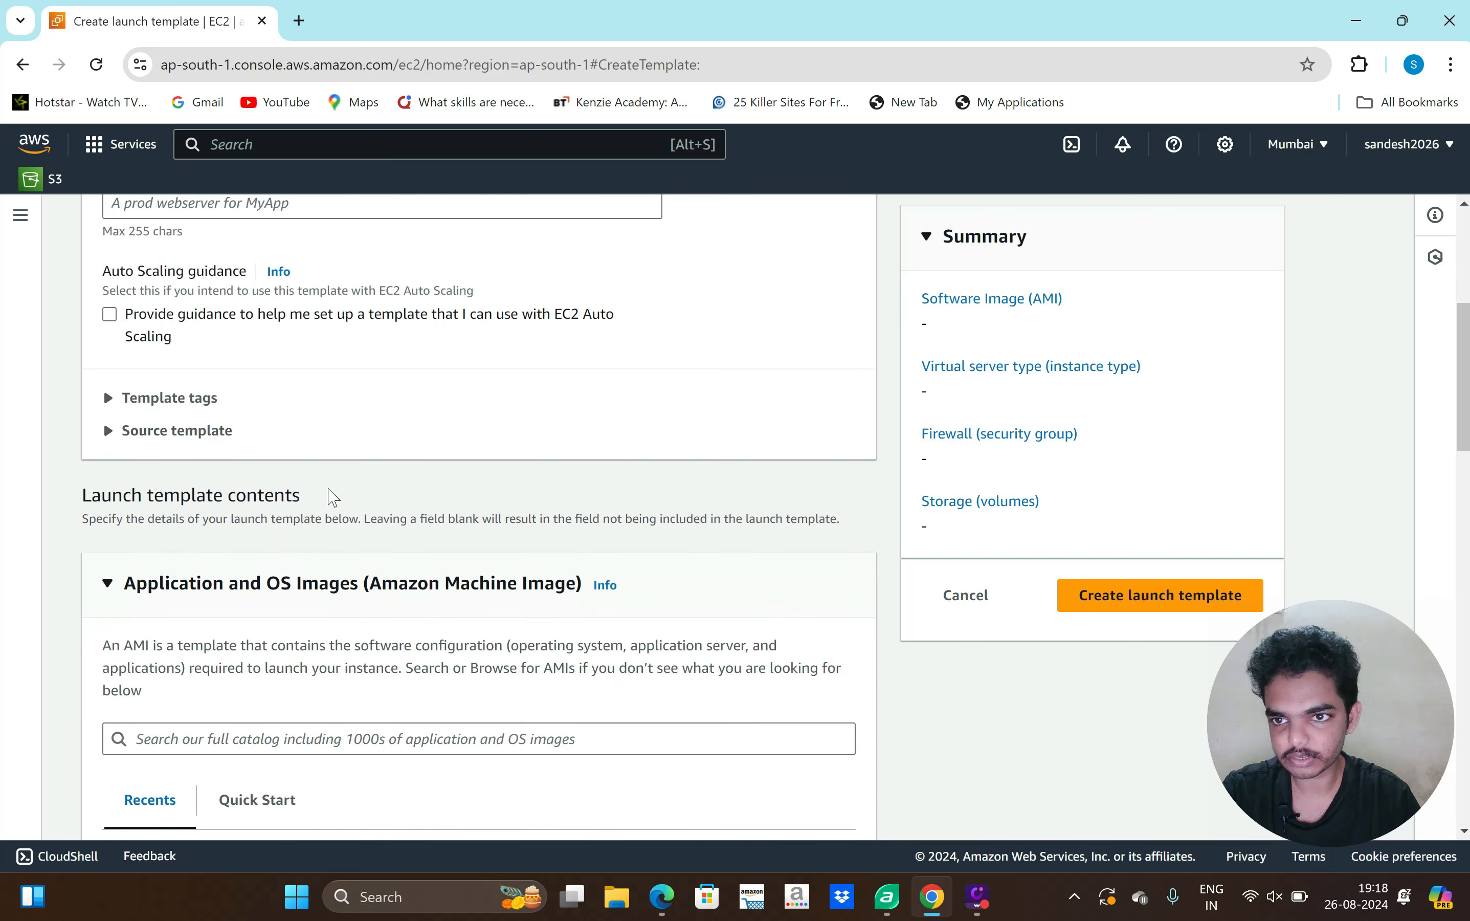
{"action": "scroll", "coordinate": [278, 430], "scroll_direction": "down", "scroll_amount": 3}
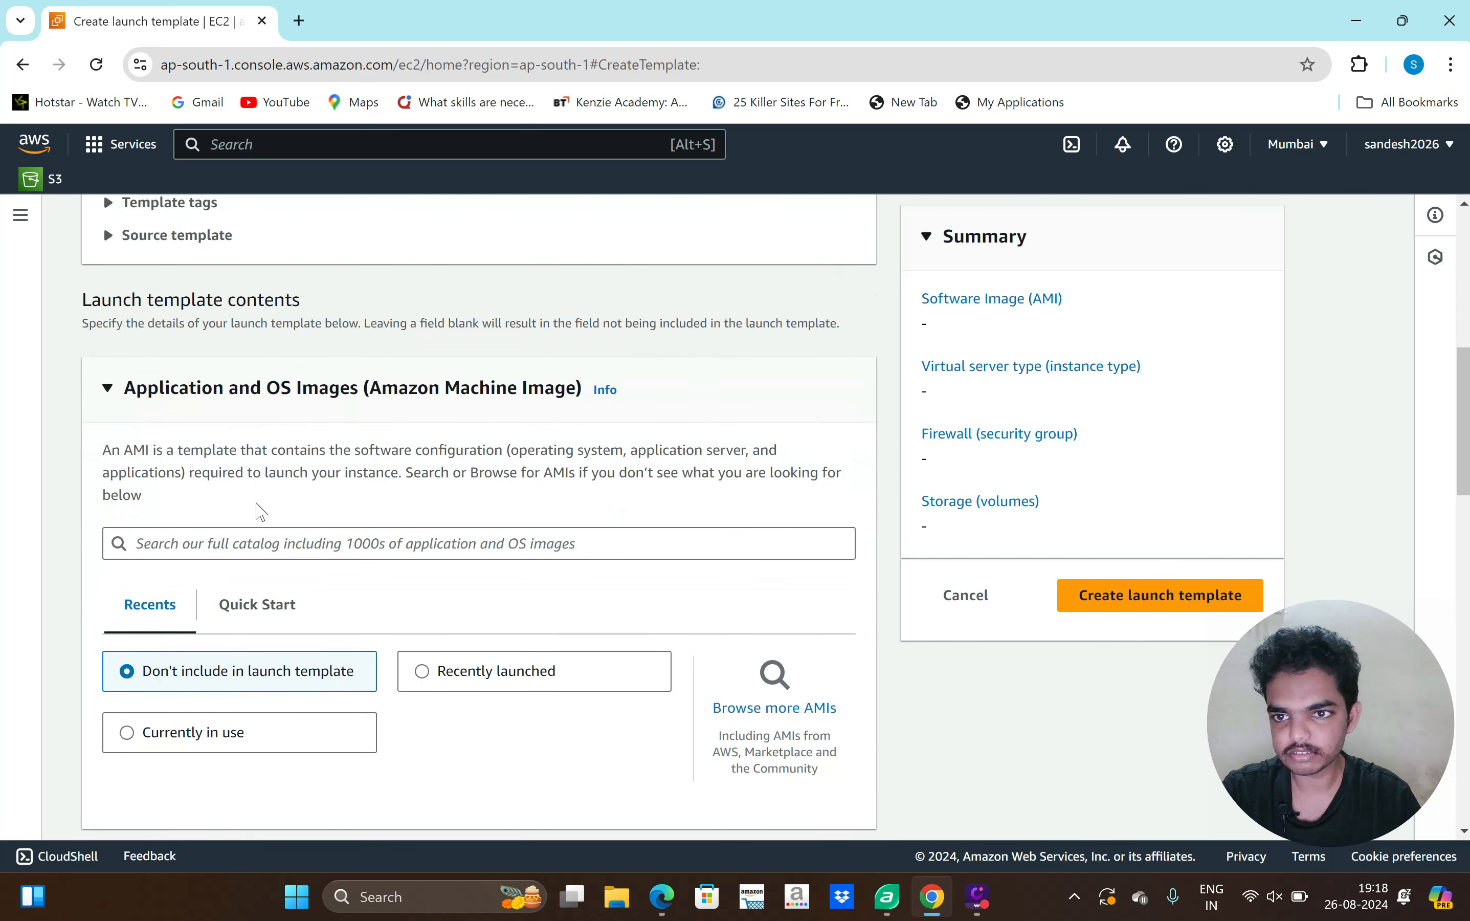
{"action": "scroll", "coordinate": [219, 523], "scroll_direction": "down", "scroll_amount": 1}
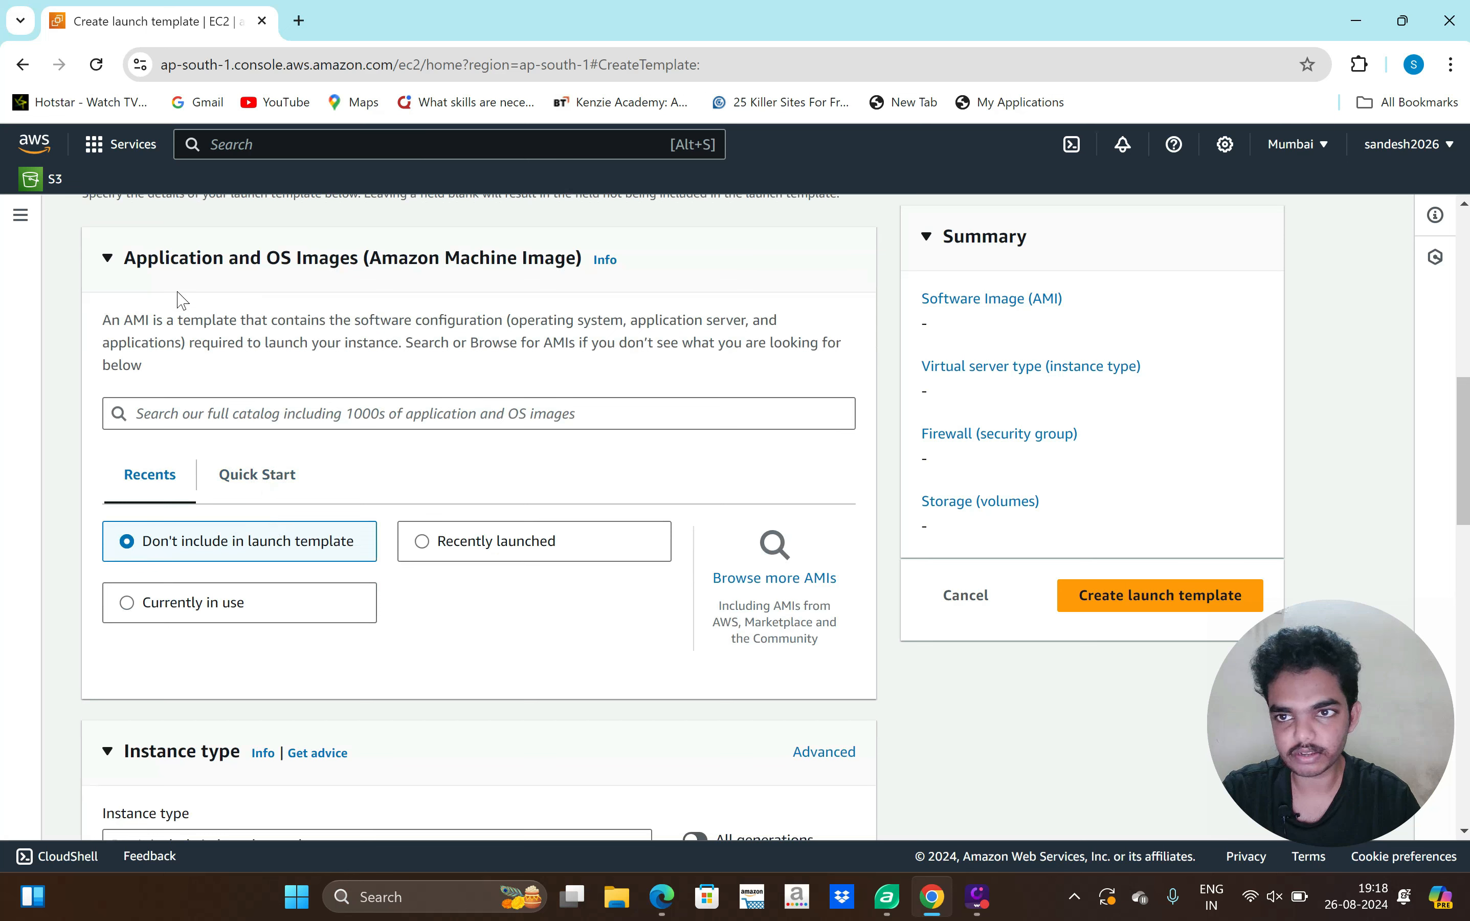
{"action": "left_click", "coordinate": [271, 480]}
{"action": "scroll", "coordinate": [280, 486], "scroll_direction": "down", "scroll_amount": 1}
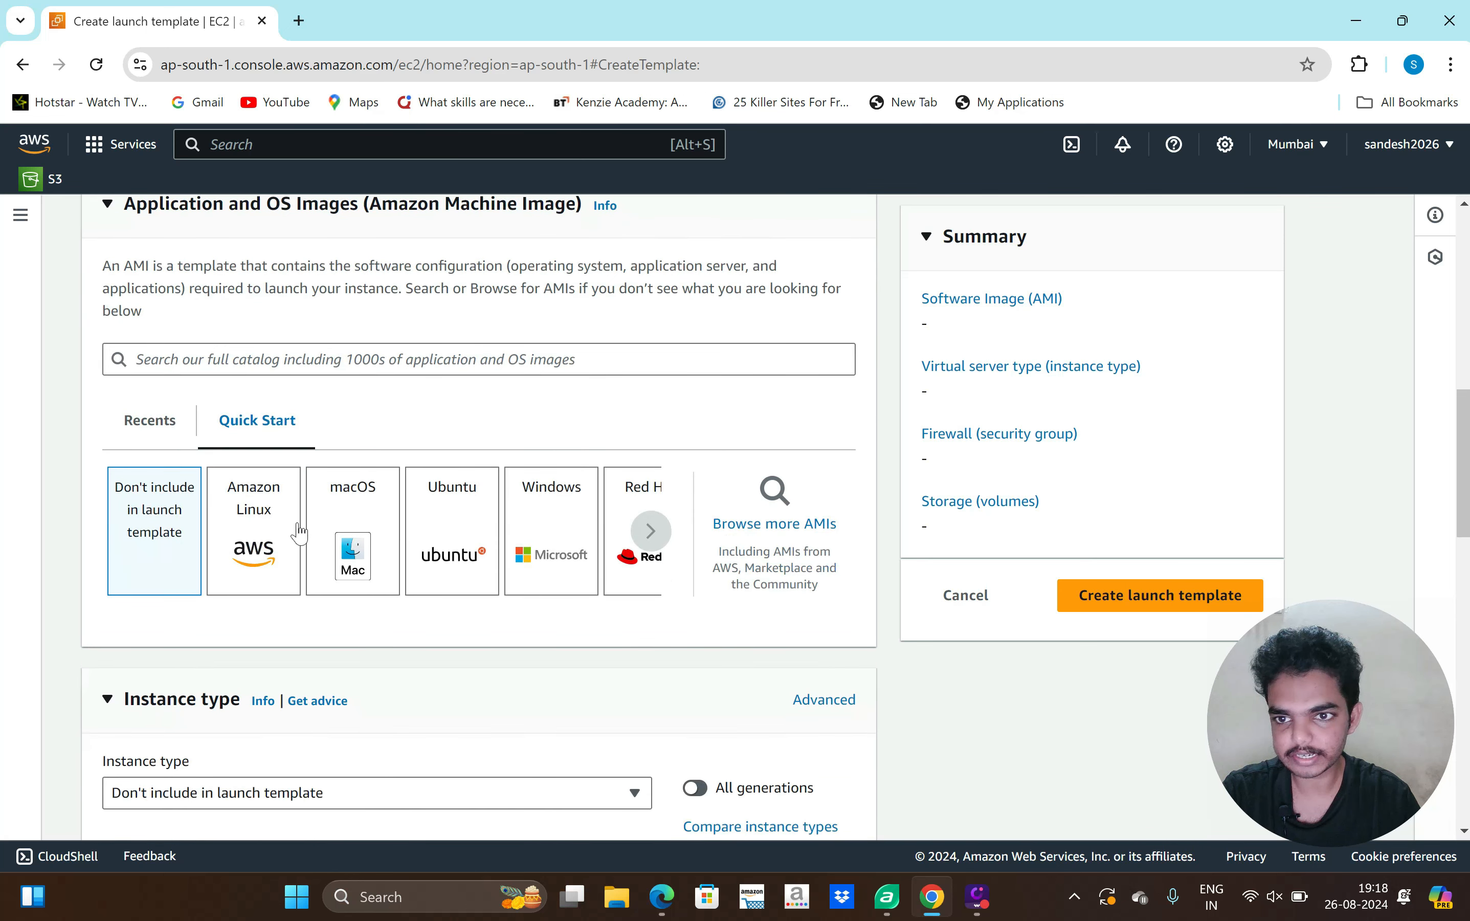
{"action": "left_click", "coordinate": [479, 505]}
- Set the launch template's instance type to the free tier eligible t2.micro
{"action": "scroll", "coordinate": [725, 573], "scroll_direction": "down", "scroll_amount": 3}
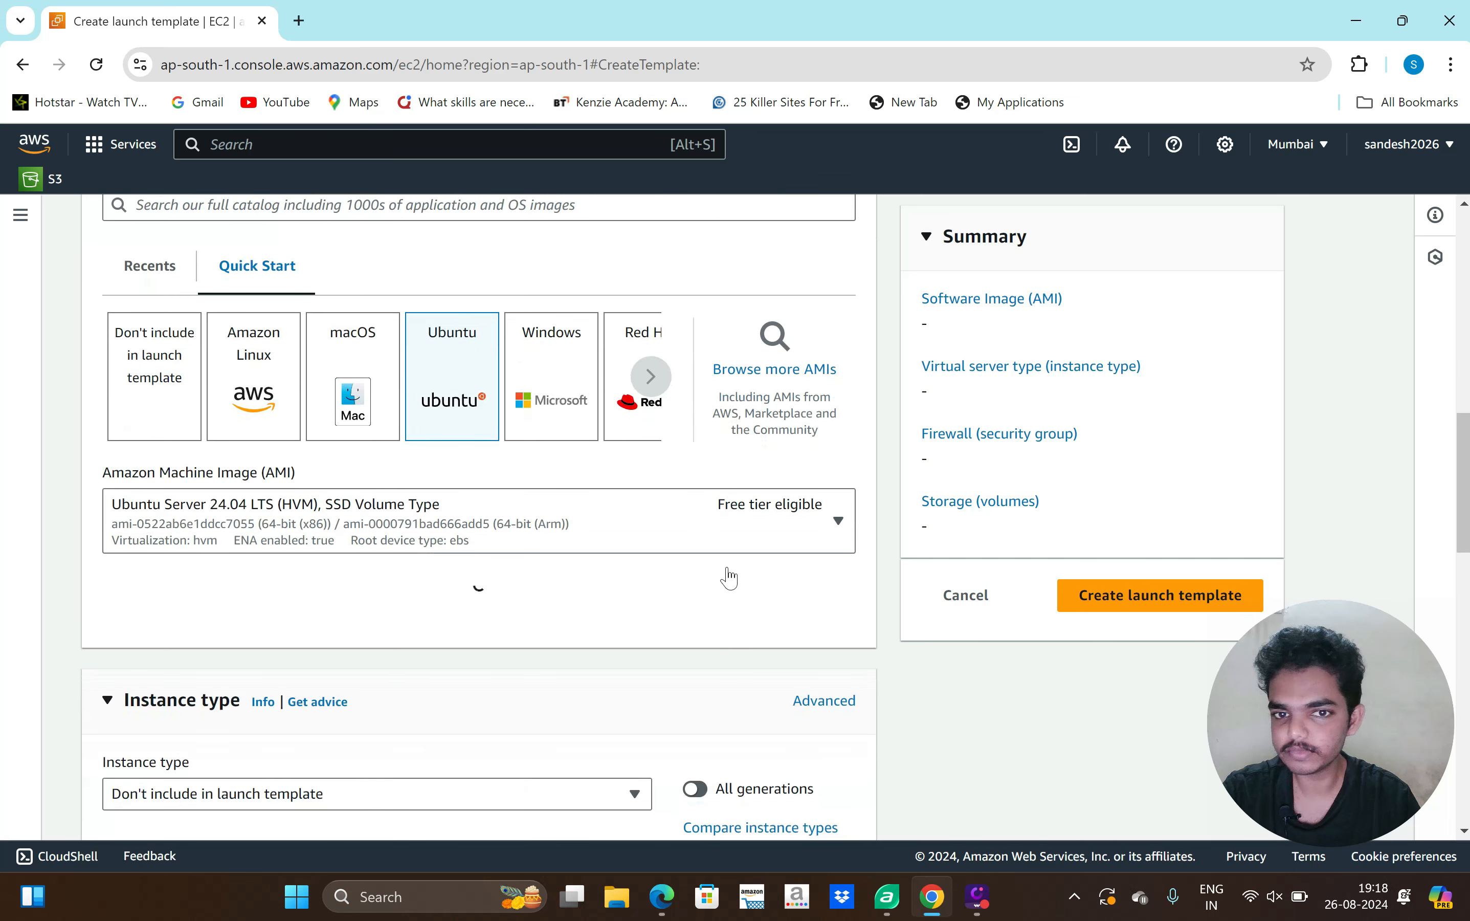
{"action": "scroll", "coordinate": [508, 524], "scroll_direction": "down", "scroll_amount": 3}
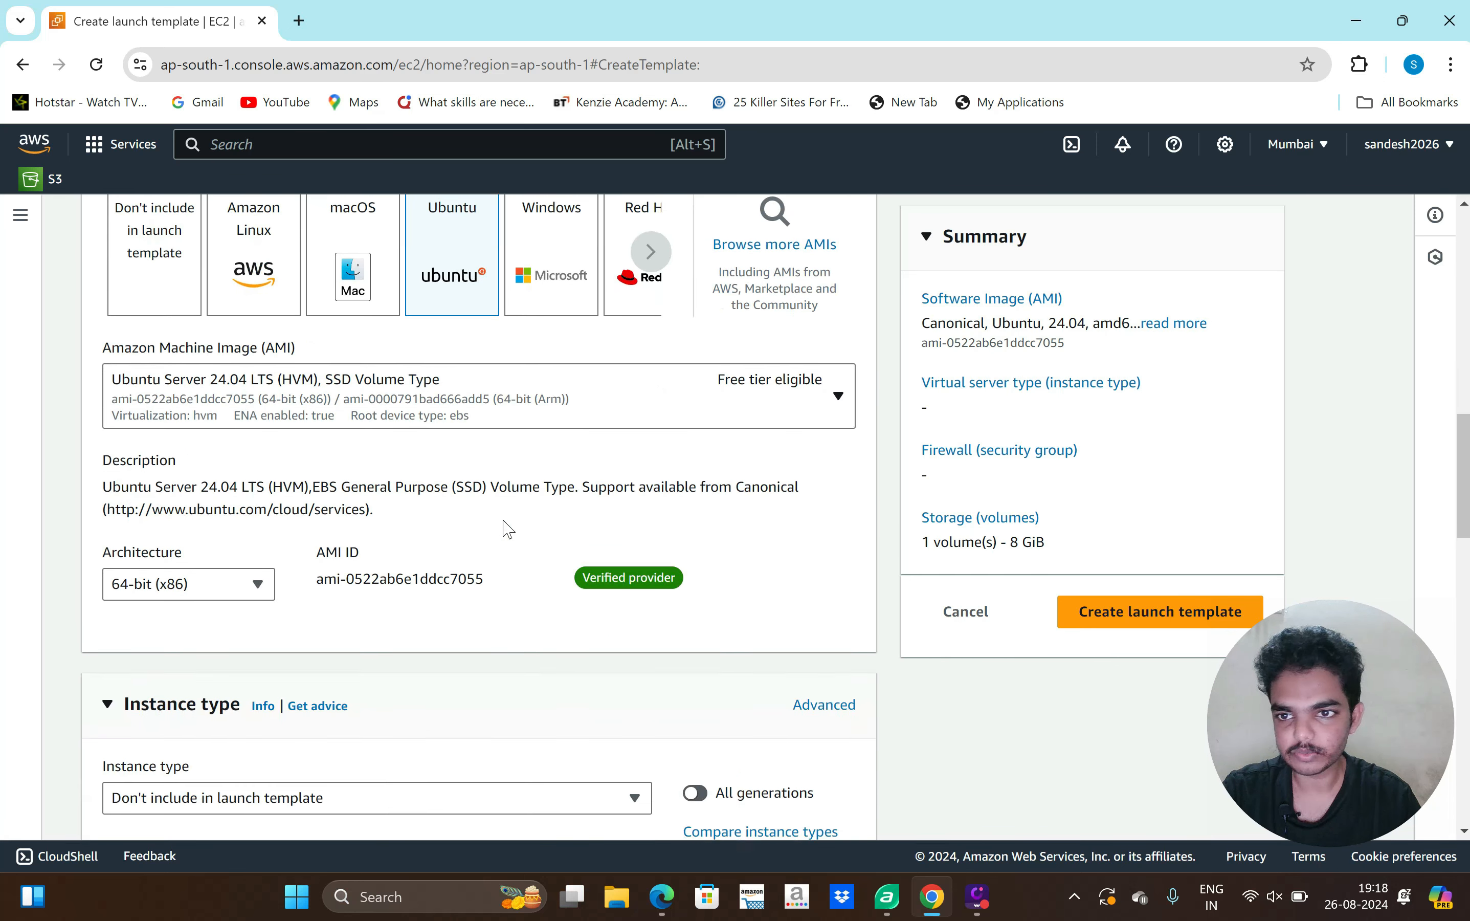
{"action": "scroll", "coordinate": [326, 454], "scroll_direction": "down", "scroll_amount": 2}
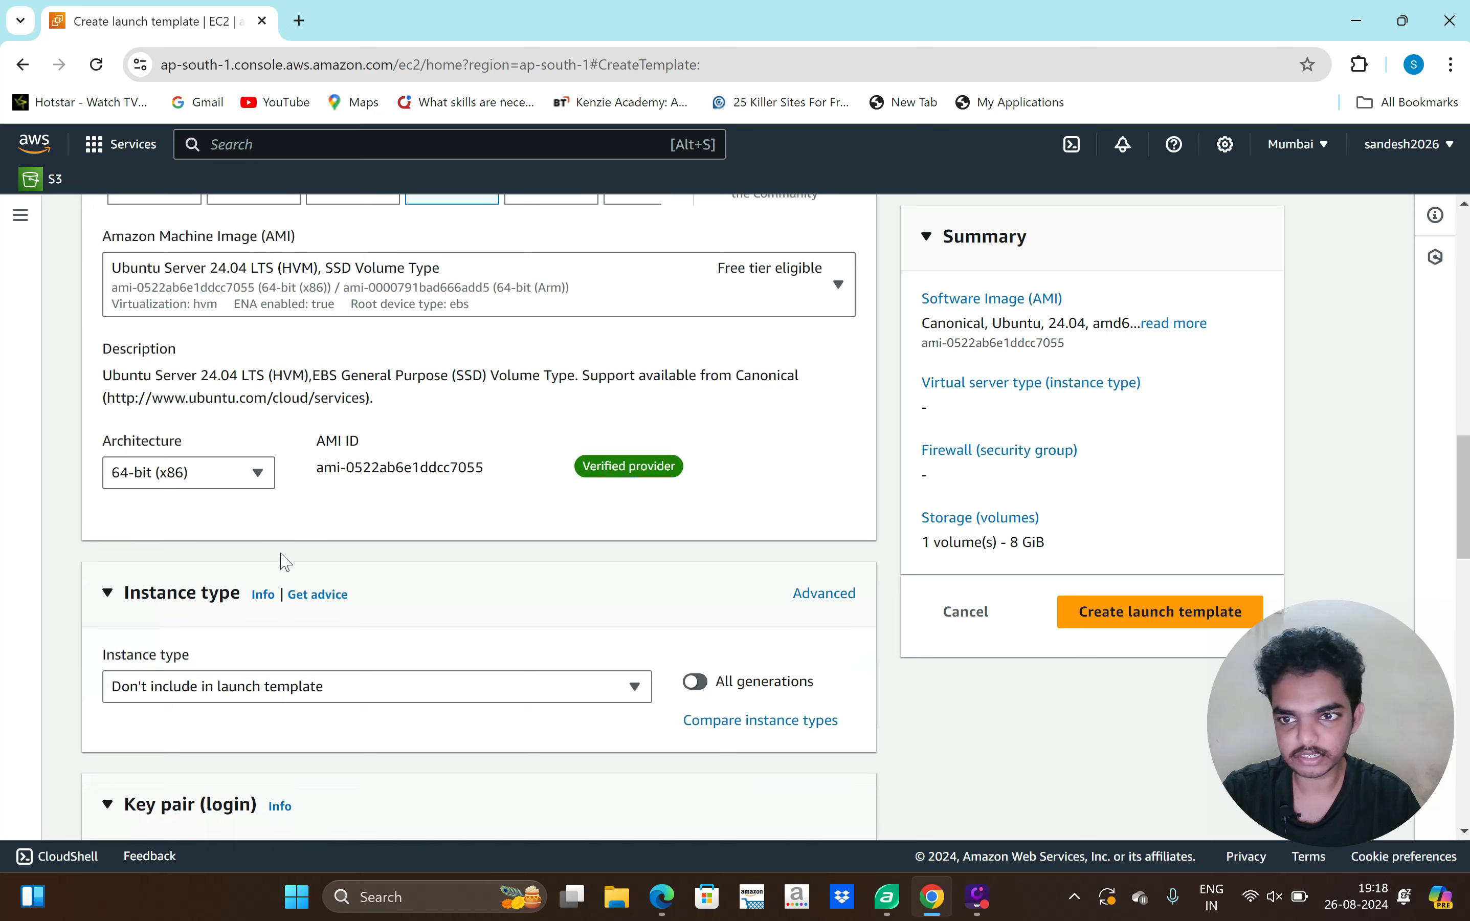
{"action": "scroll", "coordinate": [286, 560], "scroll_direction": "down", "scroll_amount": 3}
{"action": "left_click", "coordinate": [636, 536]}
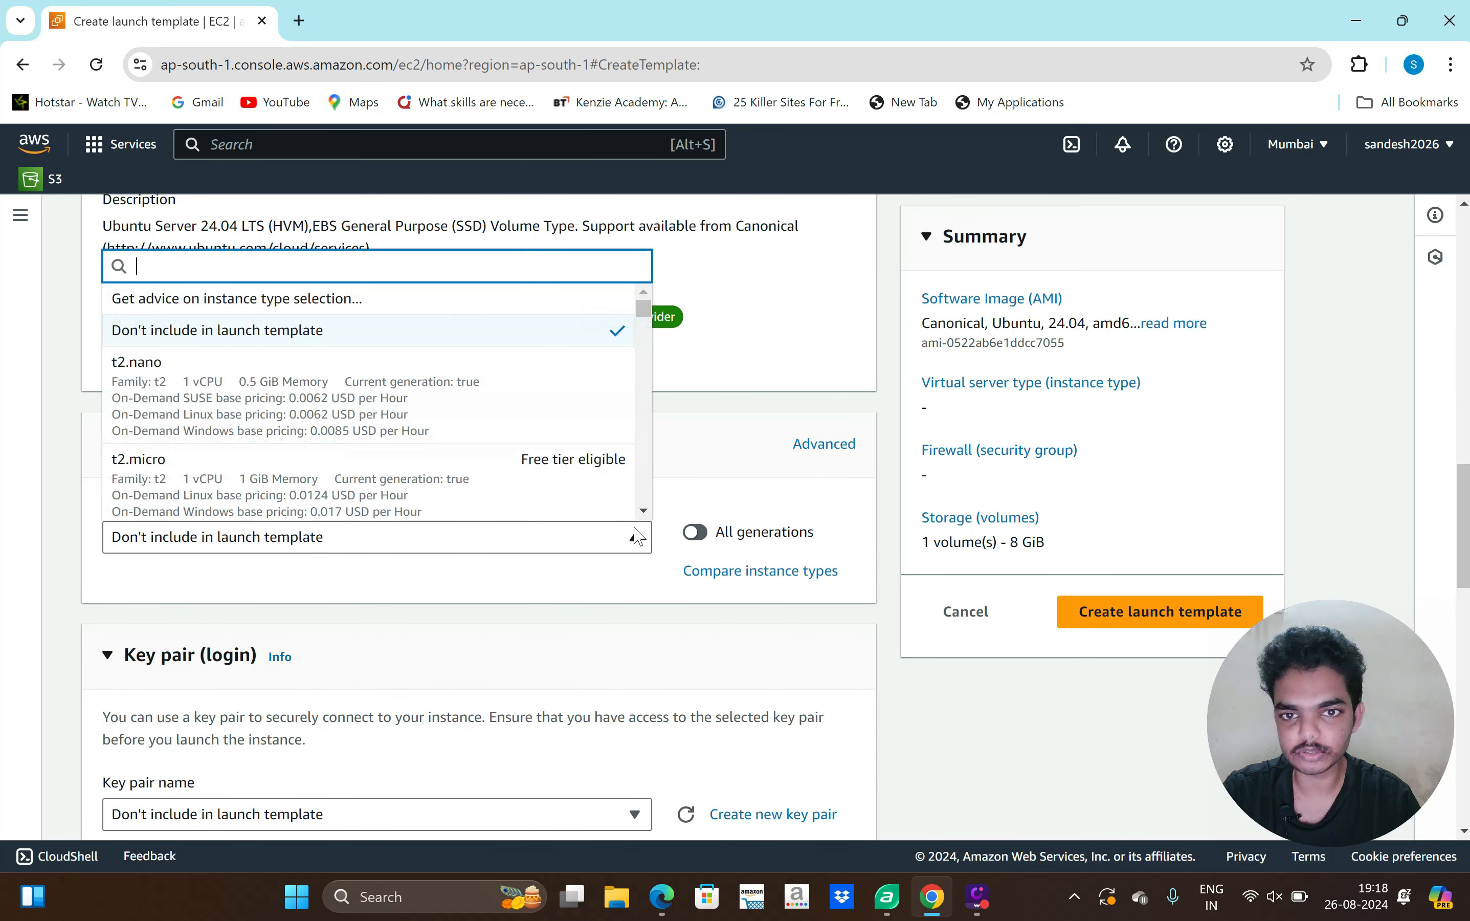
{"action": "left_click", "coordinate": [443, 491]}
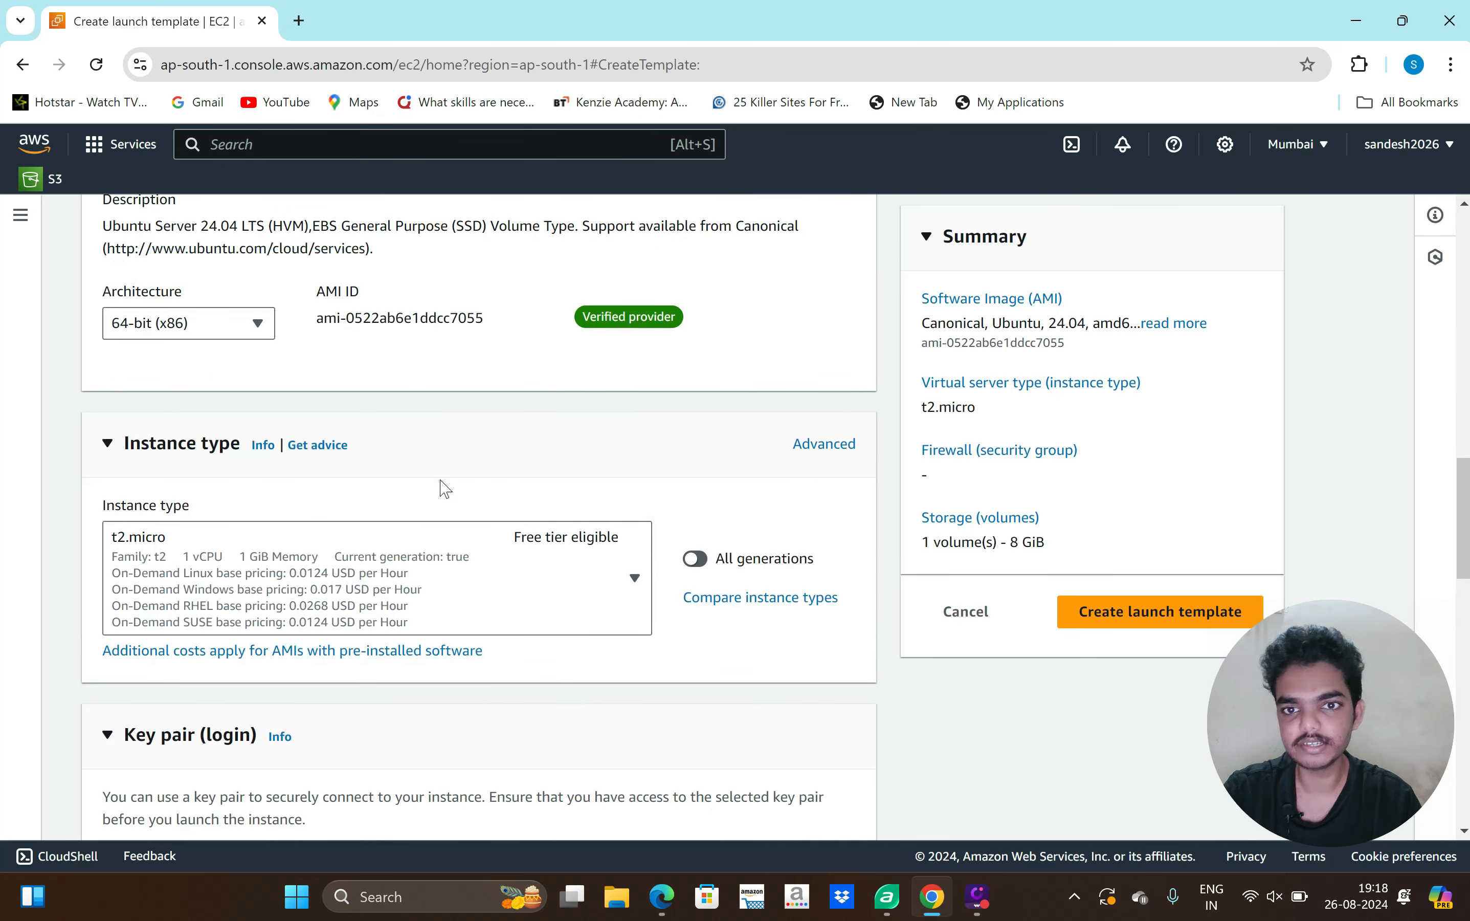
- Select the existing key pair mykeypair for logging in to the template's instances
{"action": "scroll", "coordinate": [500, 478], "scroll_direction": "down", "scroll_amount": 1}
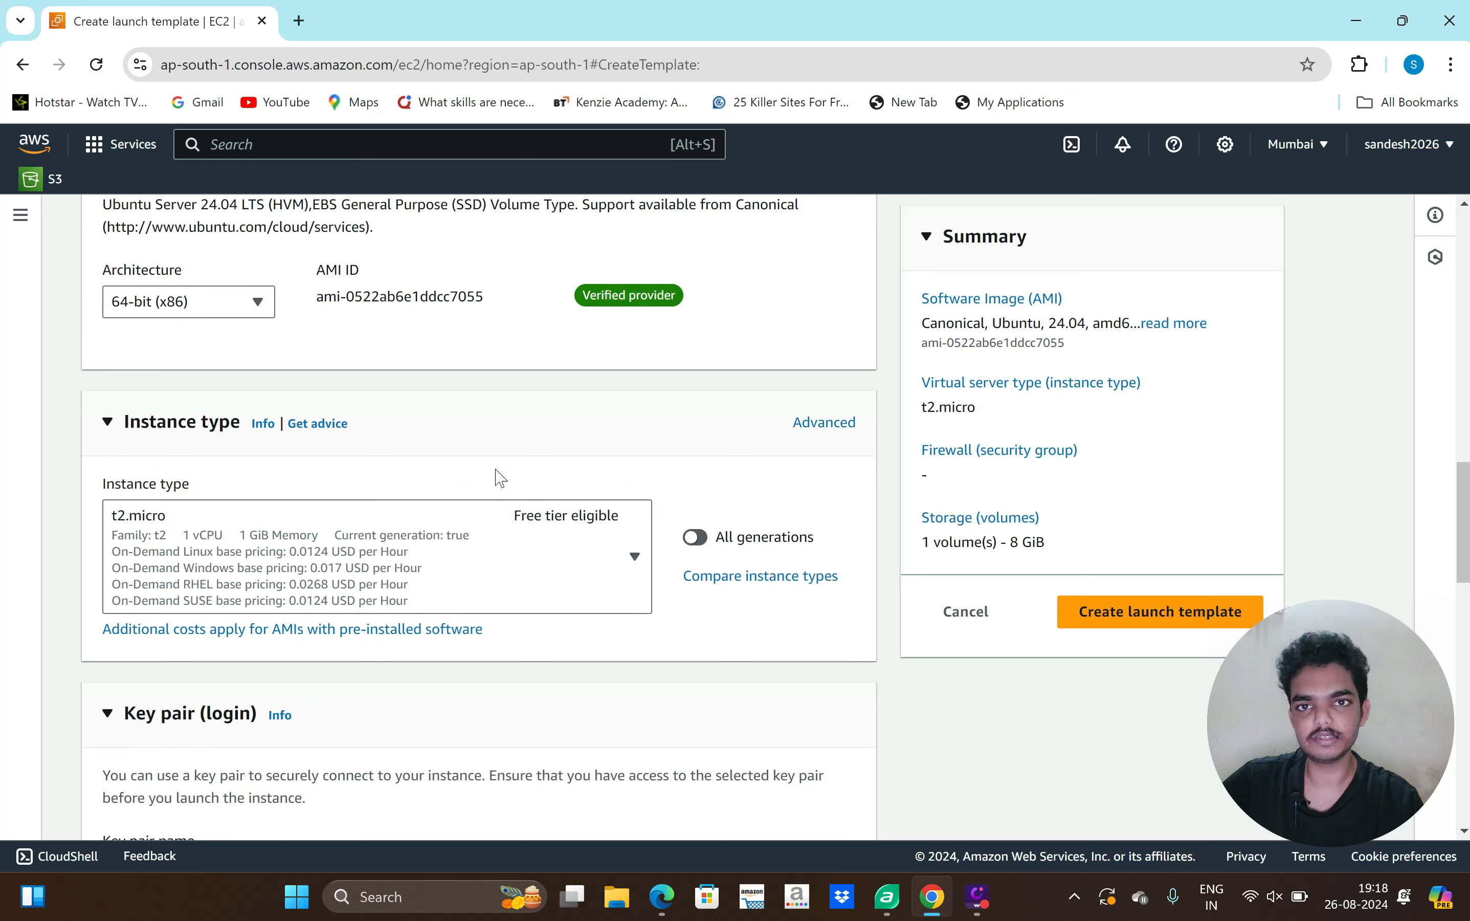
{"action": "scroll", "coordinate": [496, 547], "scroll_direction": "down", "scroll_amount": 2}
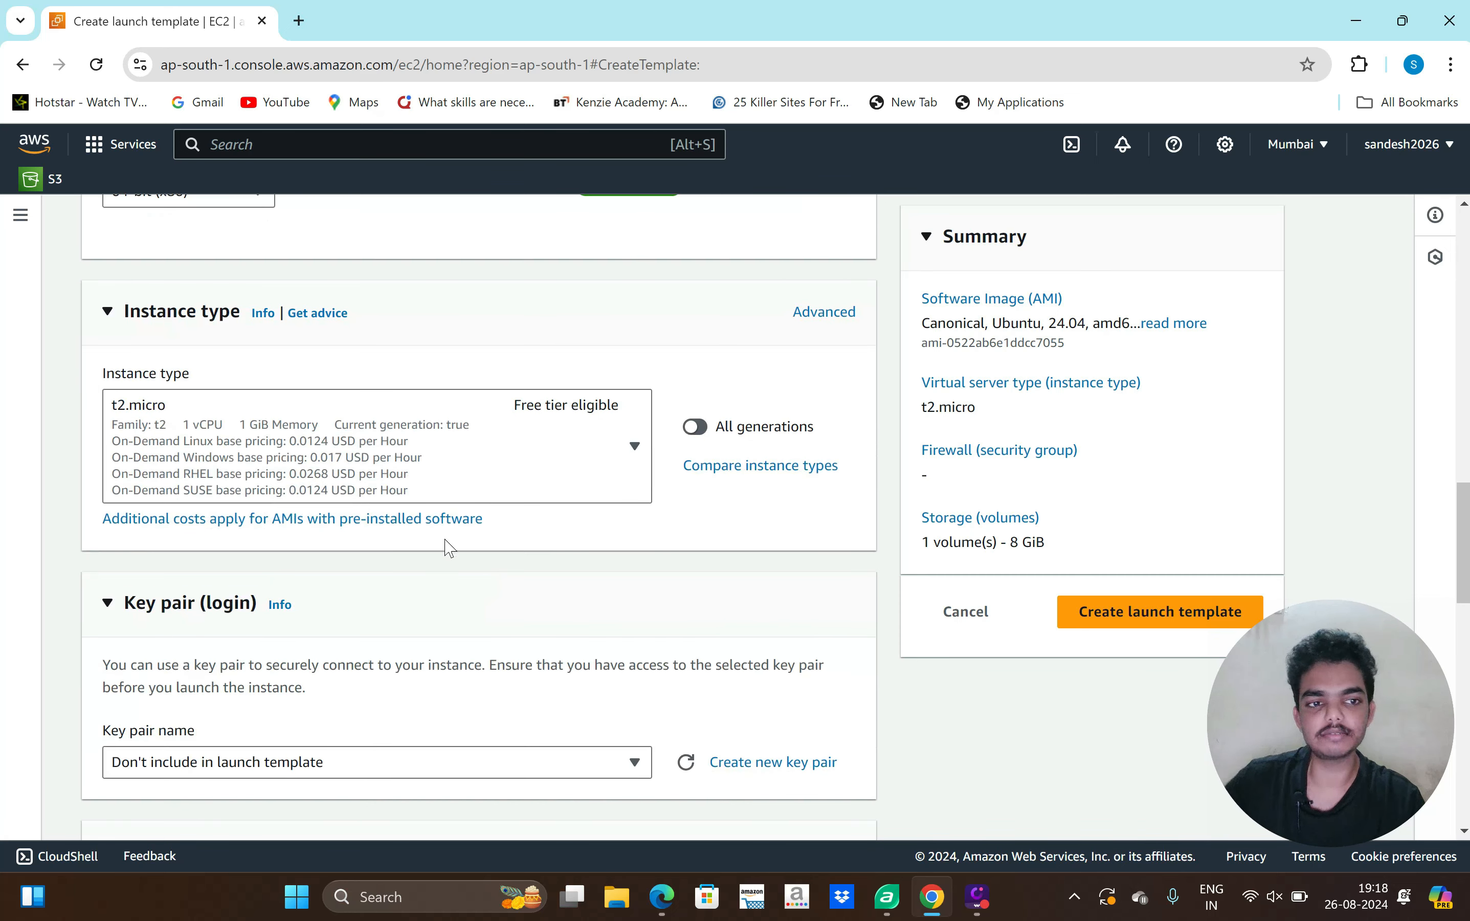
{"action": "scroll", "coordinate": [487, 548], "scroll_direction": "down", "scroll_amount": 3}
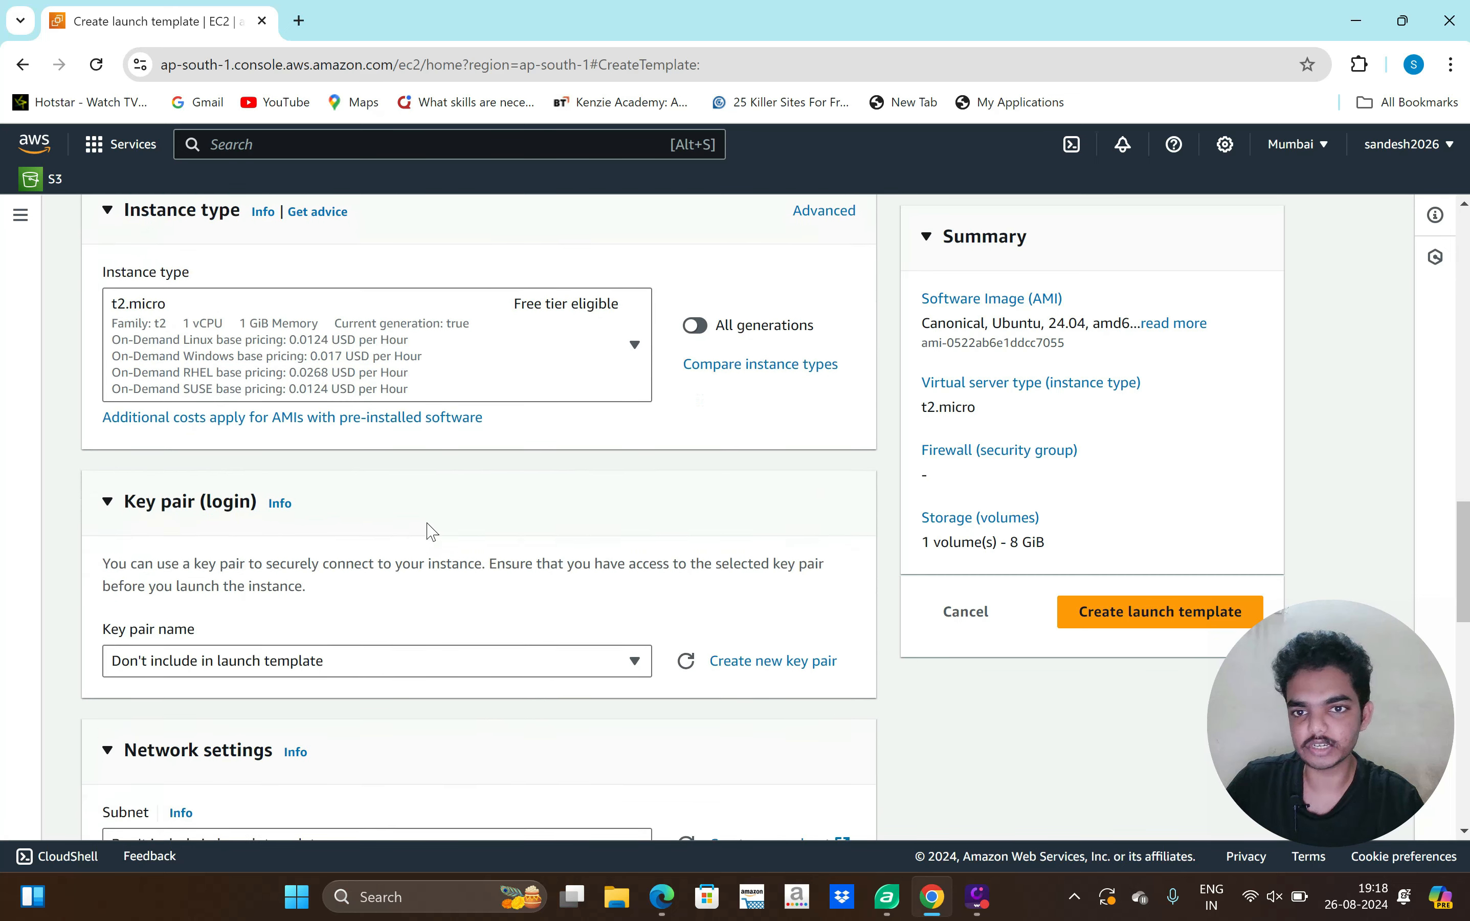
{"action": "scroll", "coordinate": [463, 517], "scroll_direction": "down", "scroll_amount": 1}
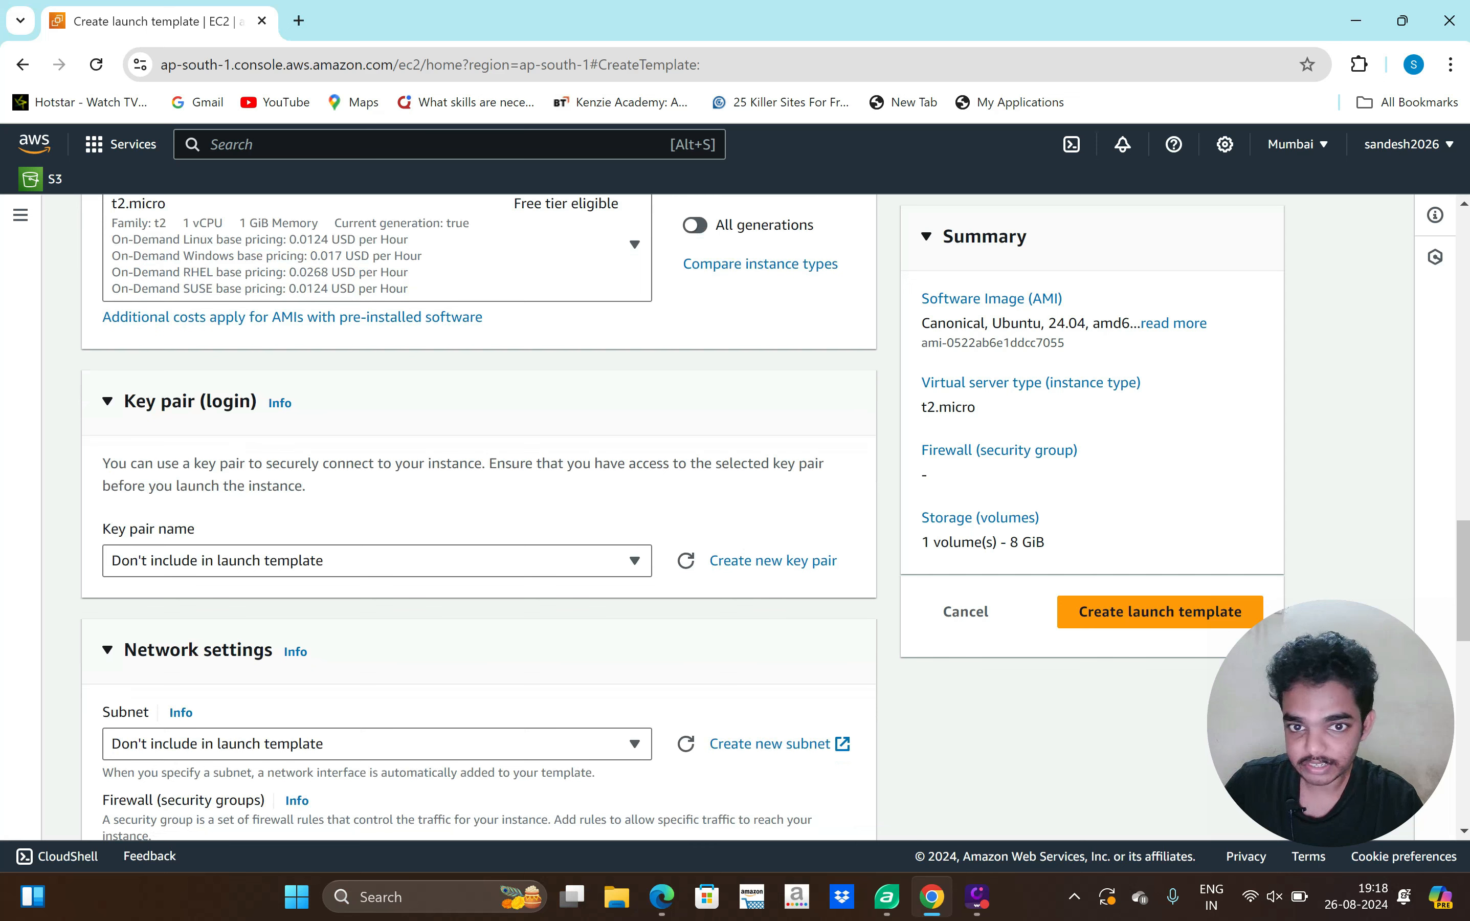
{"action": "scroll", "coordinate": [551, 492], "scroll_direction": "down", "scroll_amount": 1}
{"action": "left_click", "coordinate": [633, 518]}
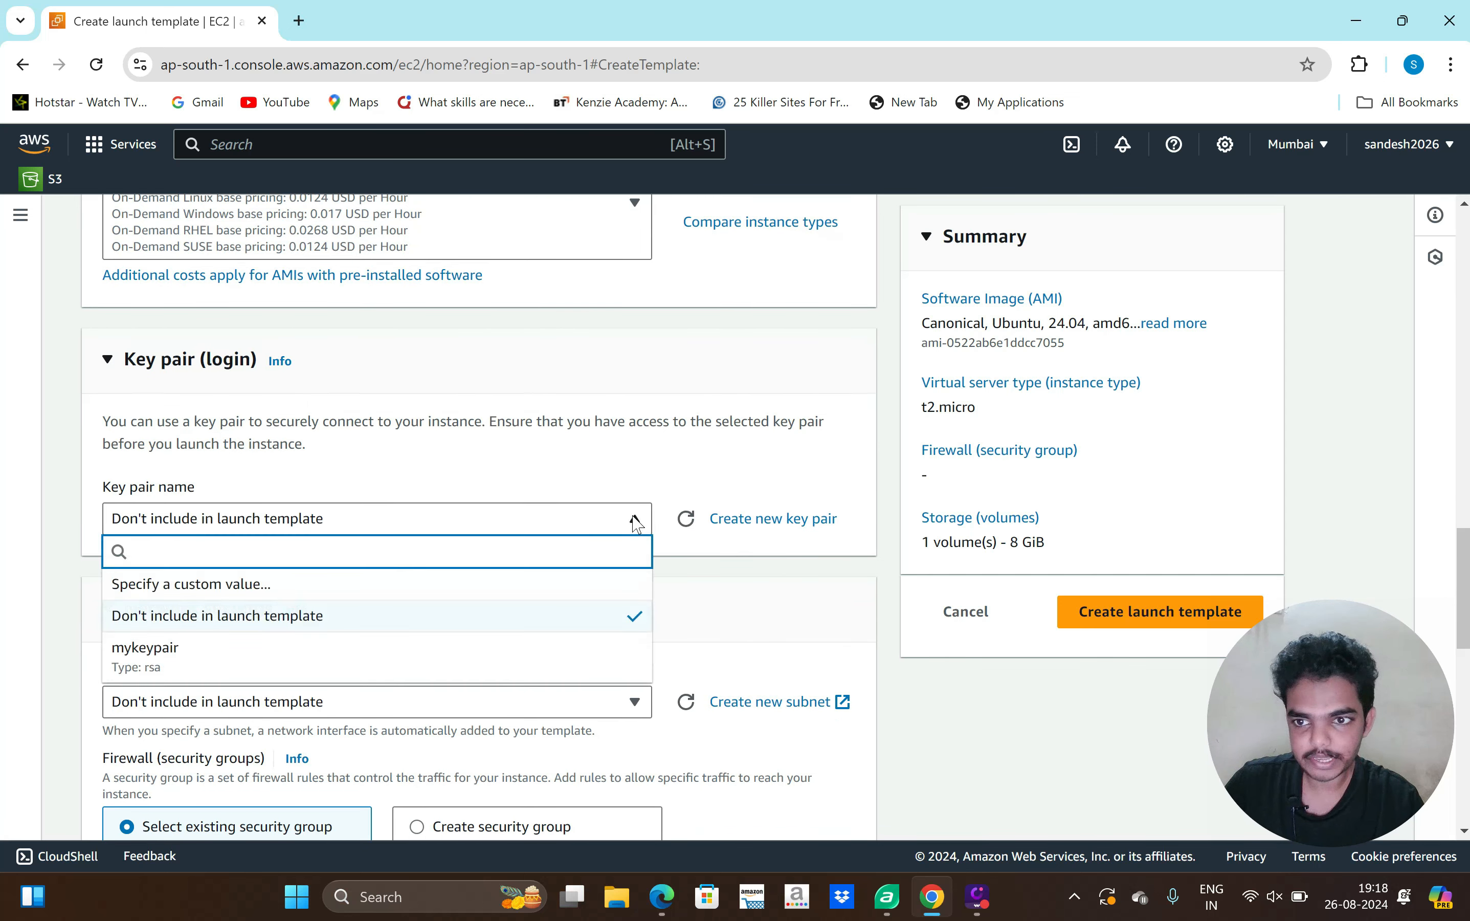
{"action": "left_click", "coordinate": [383, 674]}
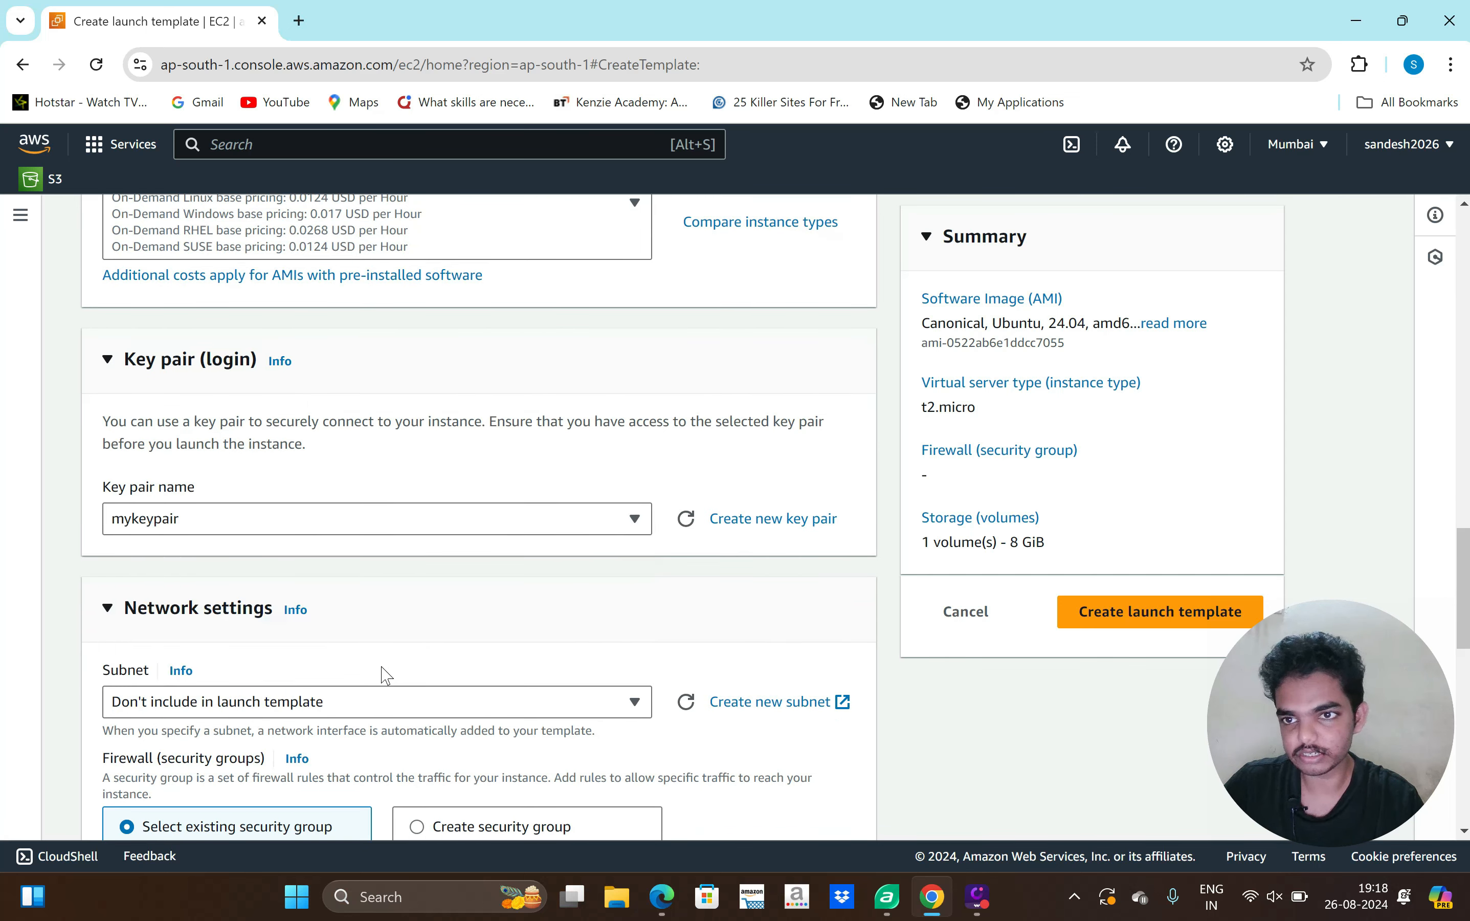
- Set the subnet in the network settings to training-subnet-public1-ap-south-1a
{"action": "scroll", "coordinate": [510, 620], "scroll_direction": "down", "scroll_amount": 4}
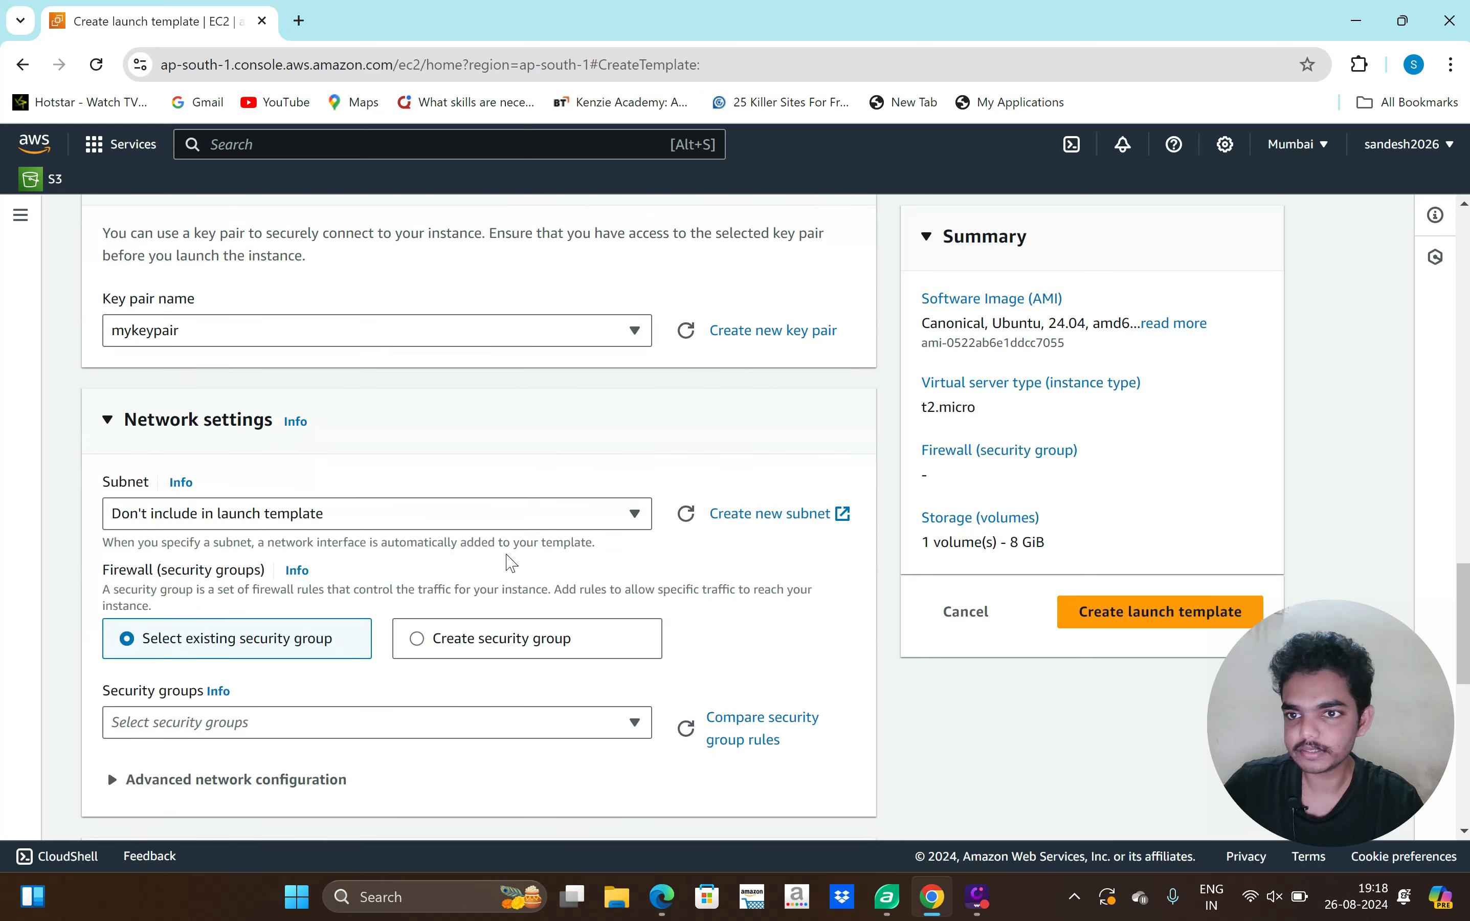
{"action": "scroll", "coordinate": [511, 514], "scroll_direction": "down", "scroll_amount": 3}
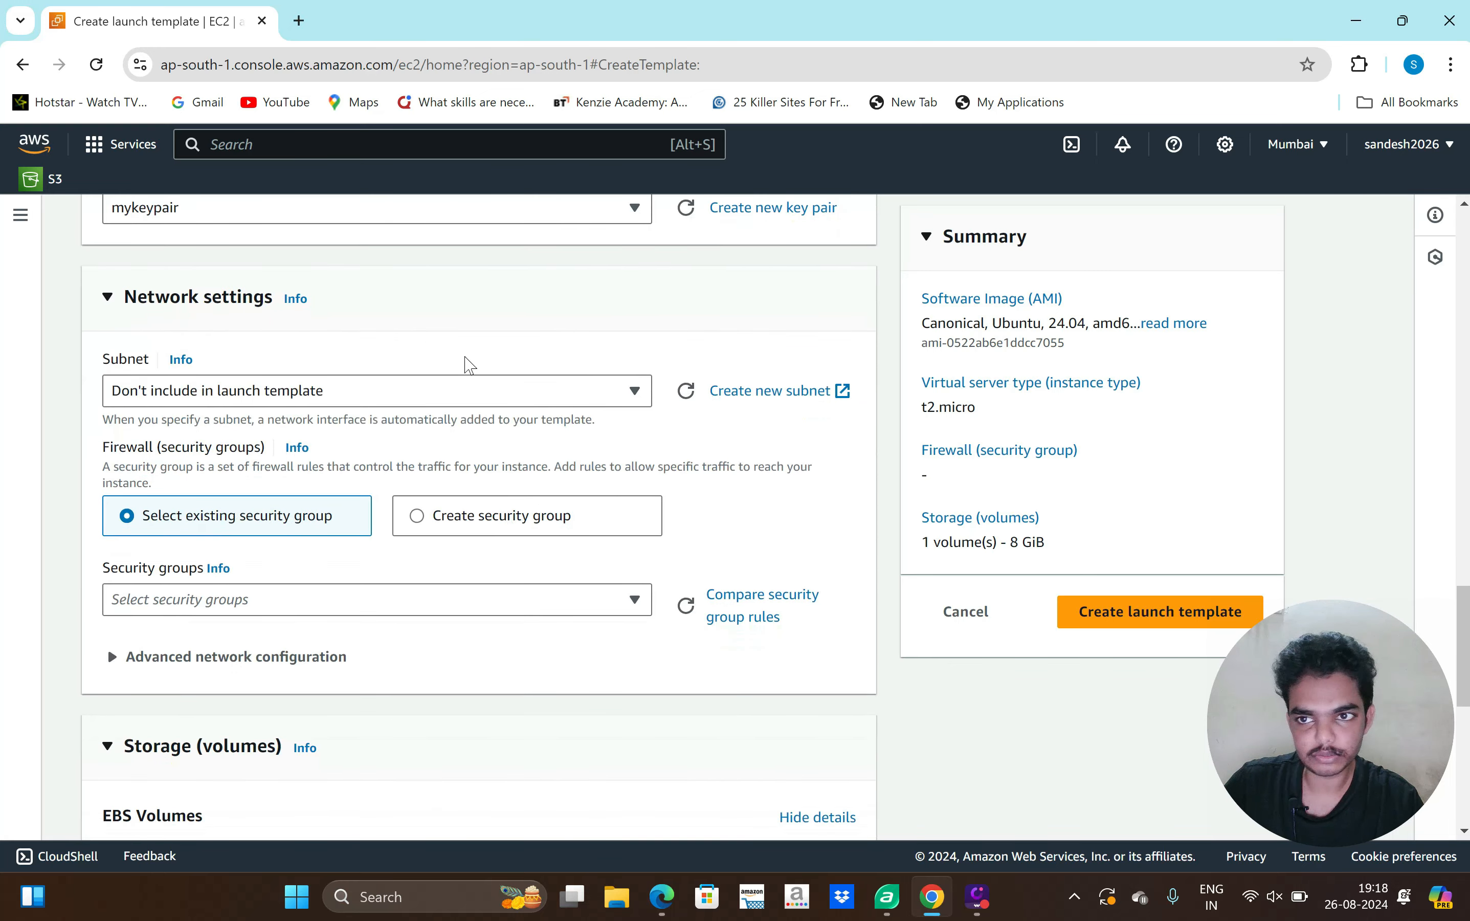
{"action": "left_click", "coordinate": [617, 393]}
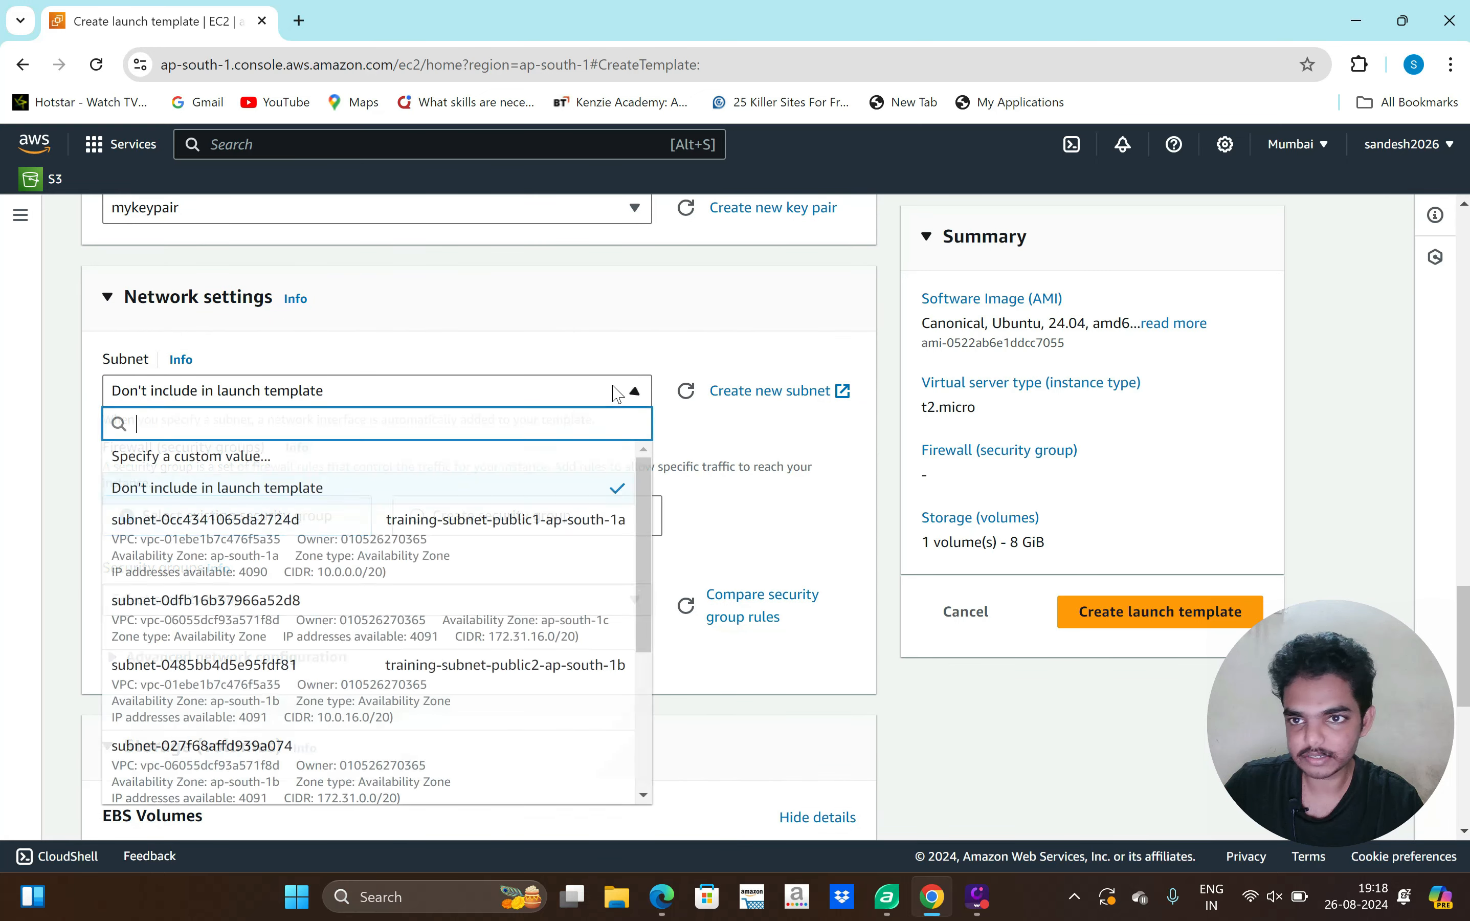
{"action": "left_click", "coordinate": [458, 578]}
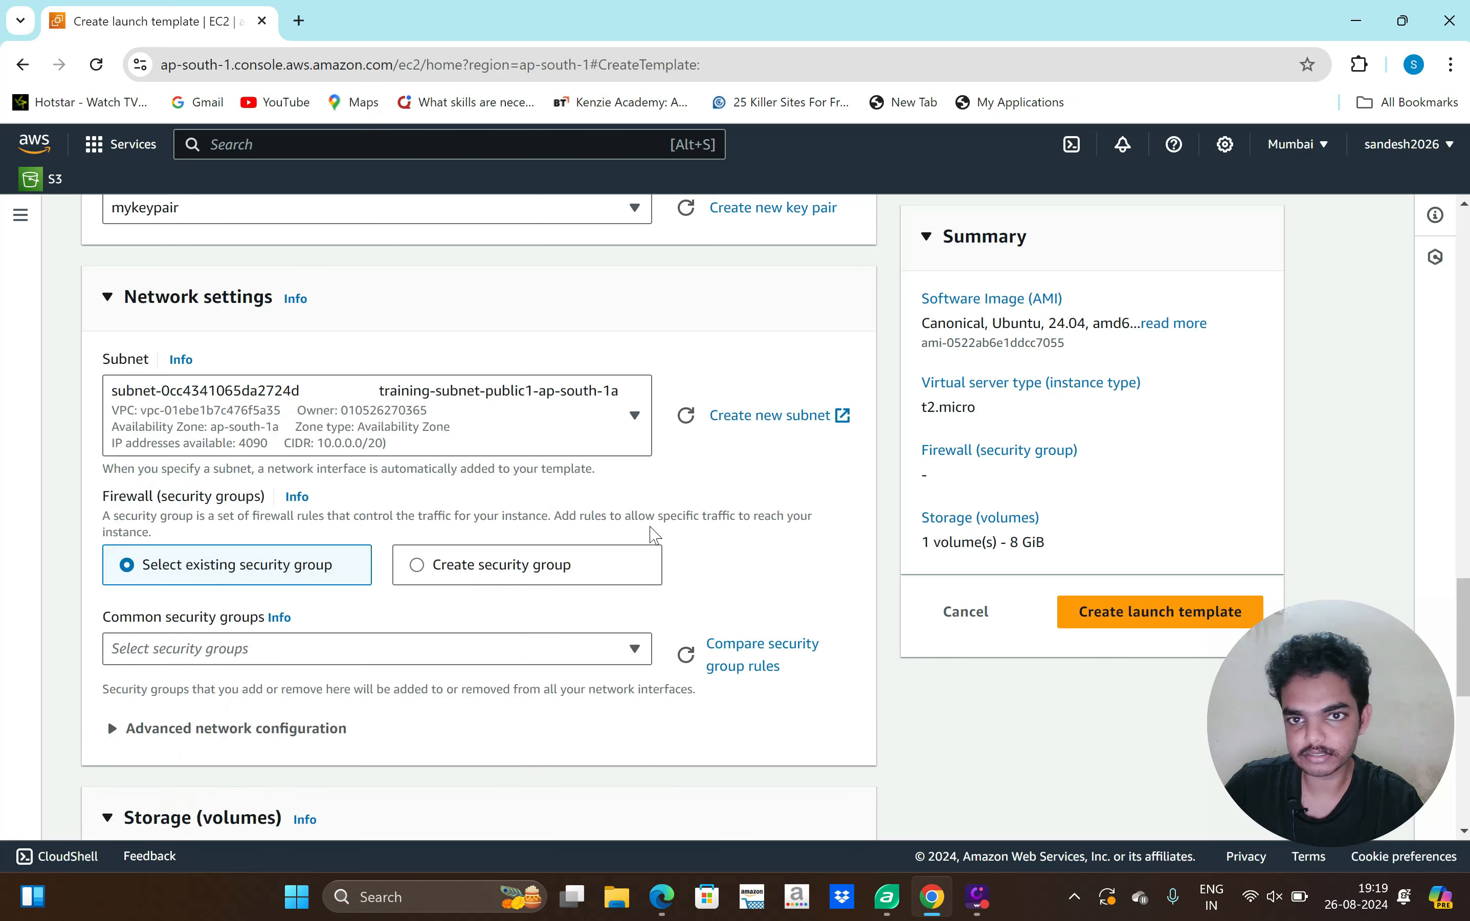
- Assign the existing security group launch-wizard-2 to the launch template
{"action": "scroll", "coordinate": [697, 530], "scroll_direction": "down", "scroll_amount": 1}
{"action": "scroll", "coordinate": [697, 530], "scroll_direction": "down", "scroll_amount": 1}
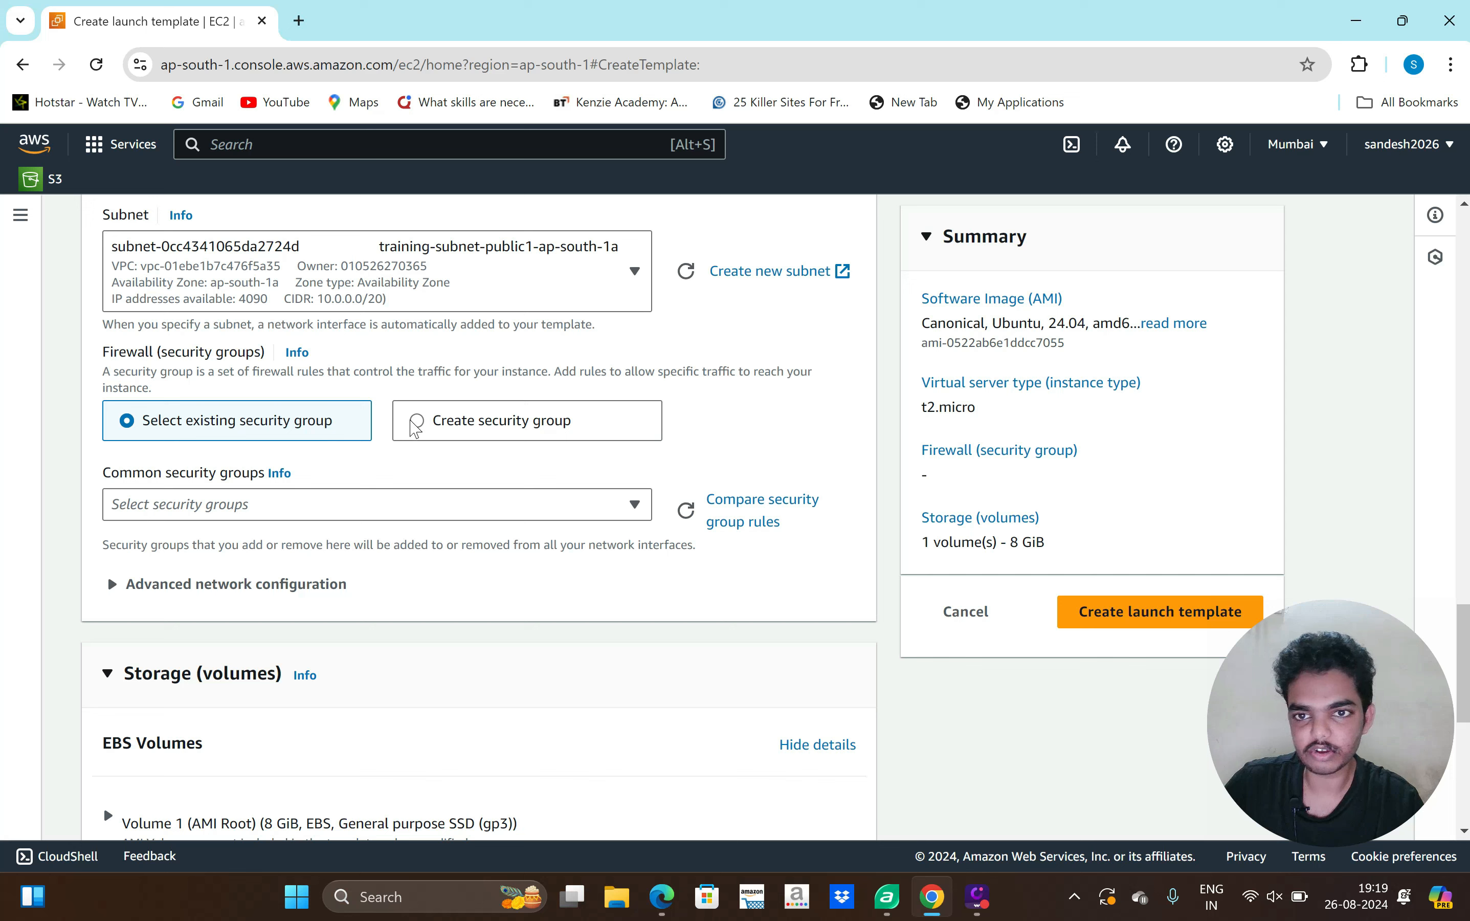
{"action": "left_click", "coordinate": [633, 505]}
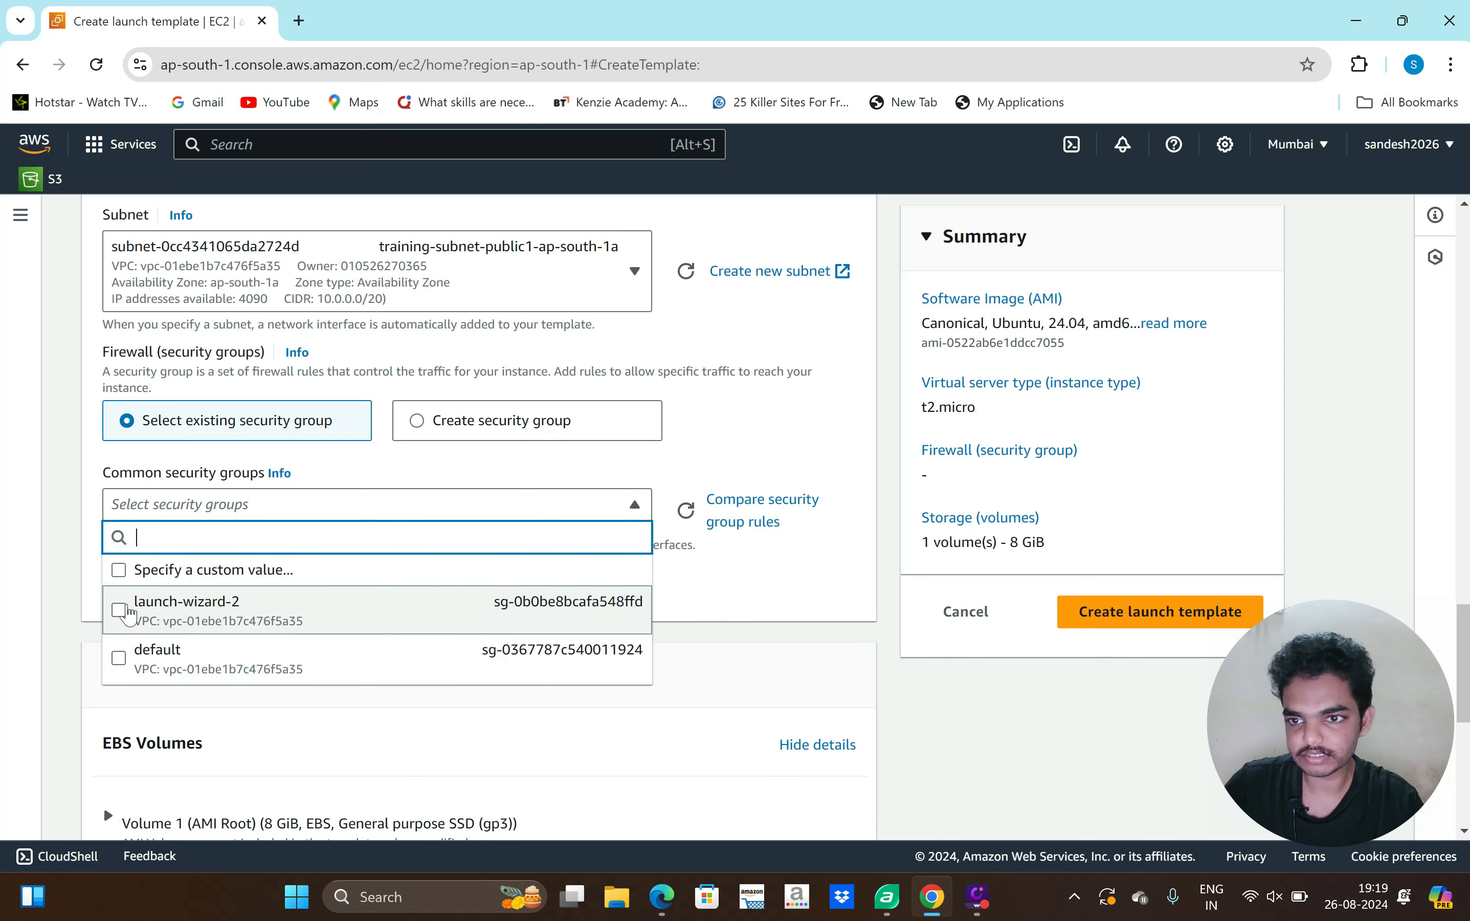
{"action": "left_click", "coordinate": [121, 607]}
- Create the launch template, leaving the storage volumes, resource tags and advanced details at their defaults
{"action": "scroll", "coordinate": [476, 569], "scroll_direction": "down", "scroll_amount": 5}
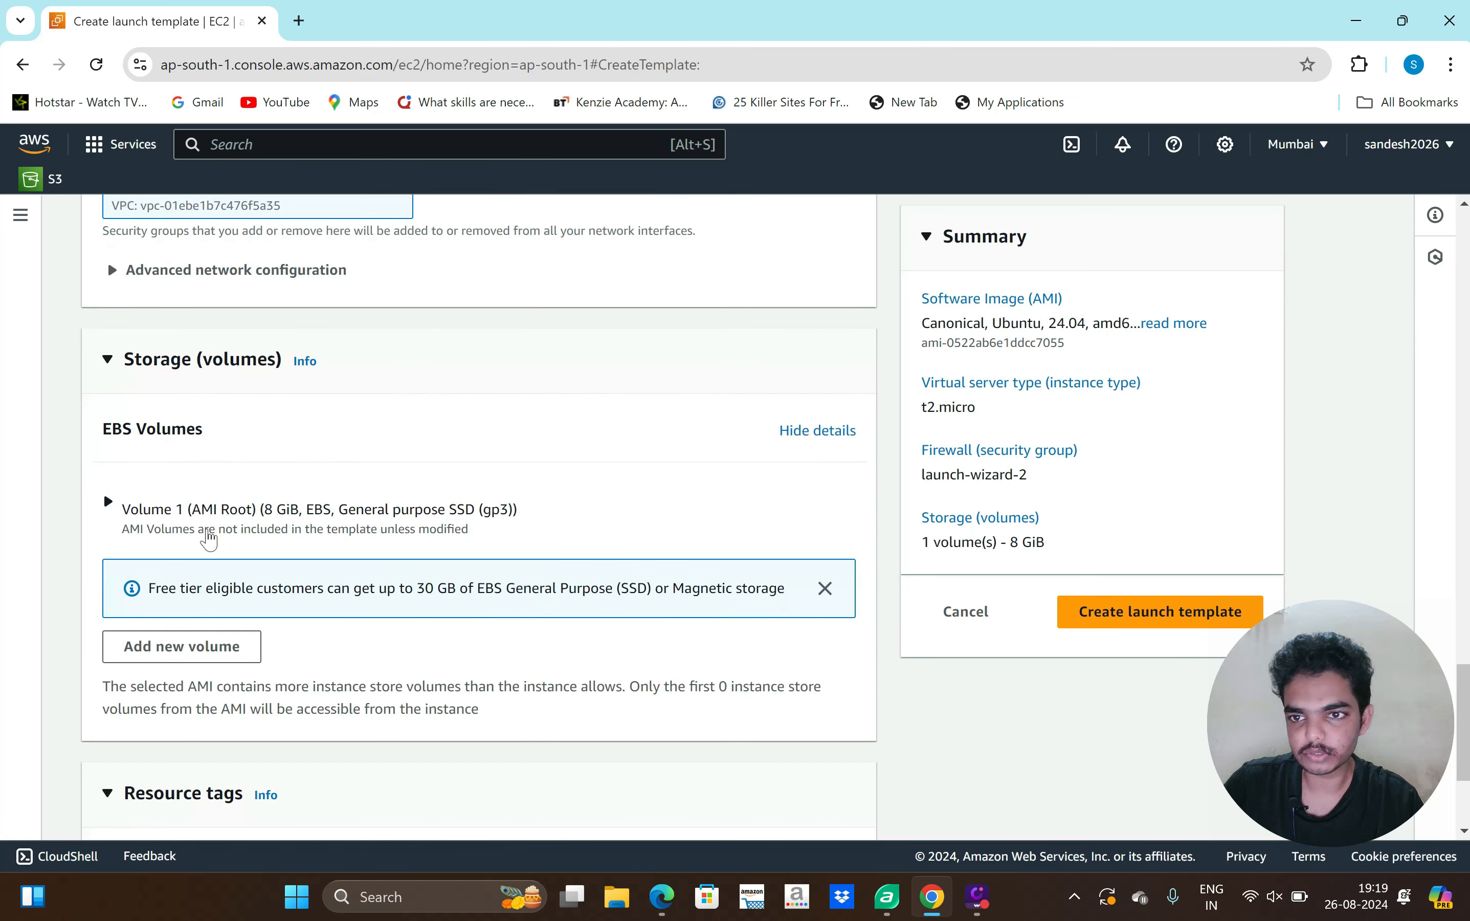
{"action": "scroll", "coordinate": [386, 537], "scroll_direction": "down", "scroll_amount": 2}
{"action": "scroll", "coordinate": [402, 585], "scroll_direction": "down", "scroll_amount": 2}
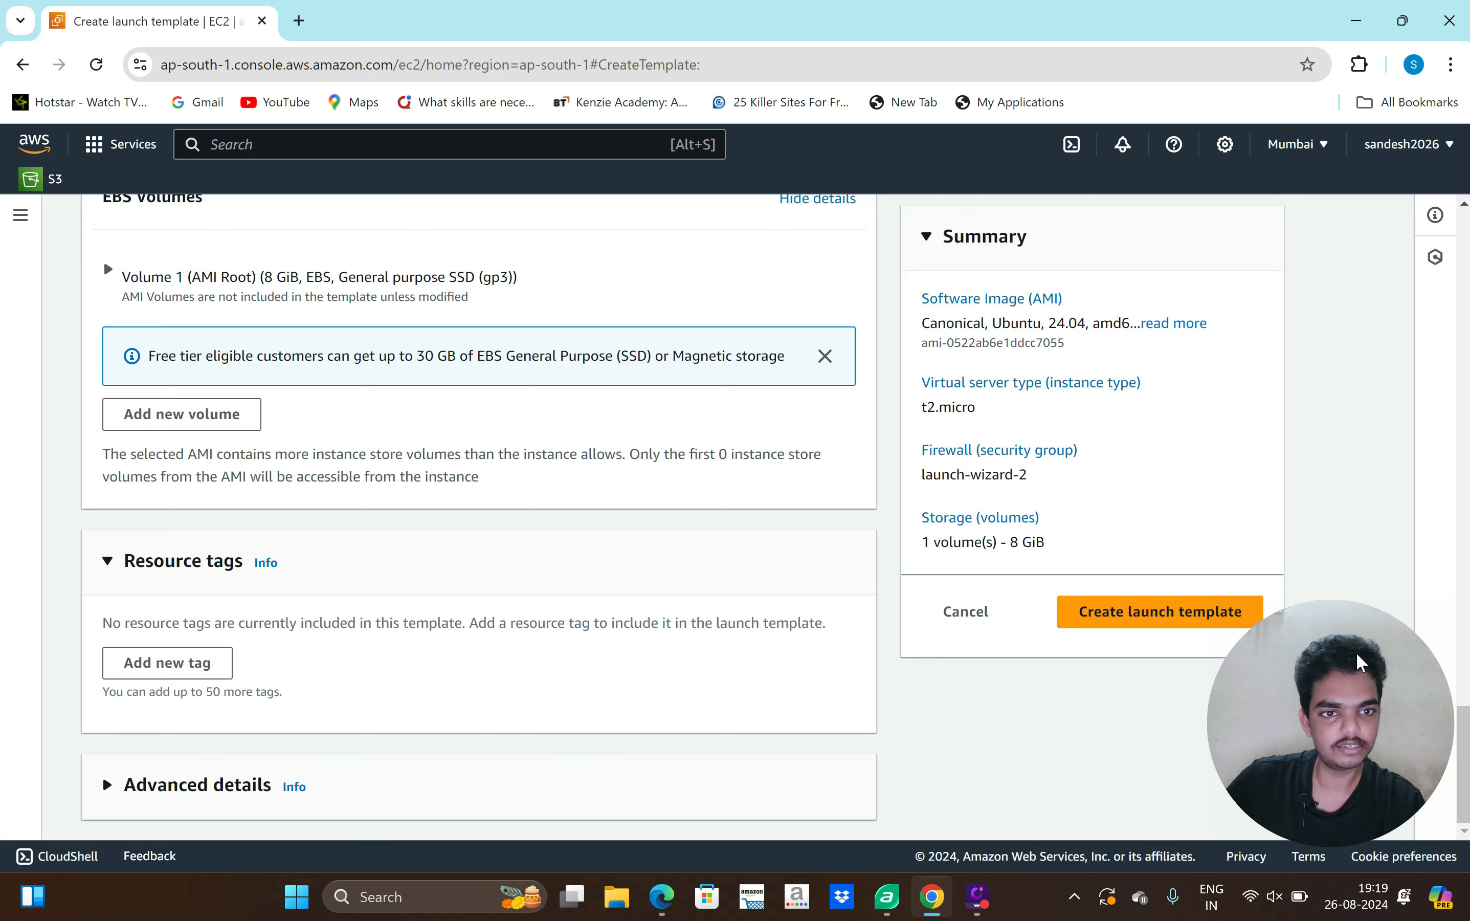
{"action": "left_click", "coordinate": [1110, 620]}
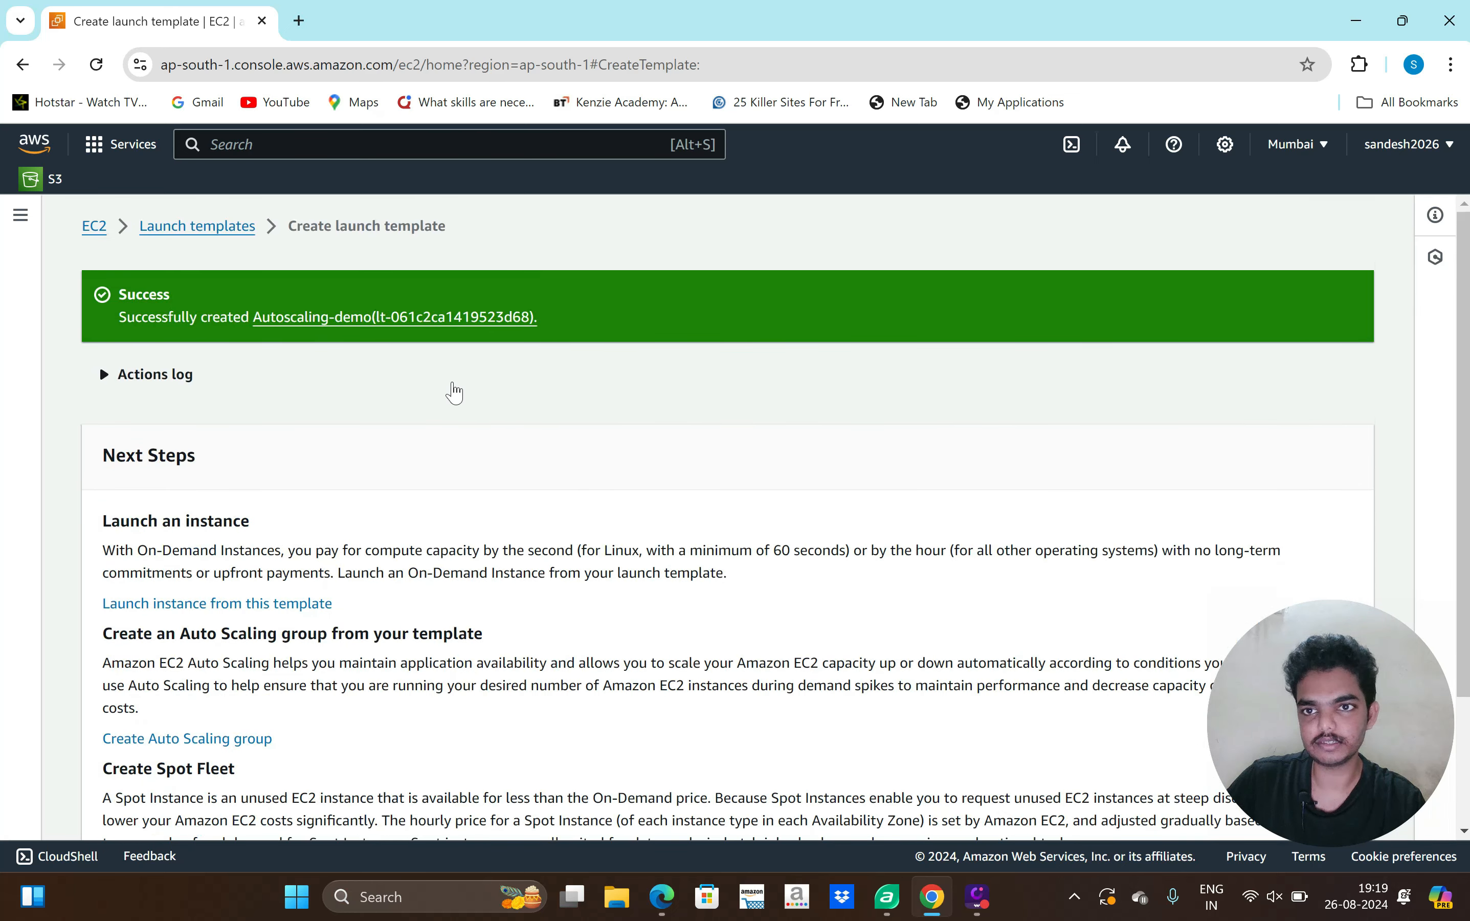
- Open the newly created Autoscaling-demo template and review its launch template and version details
{"action": "left_click", "coordinate": [472, 317]}
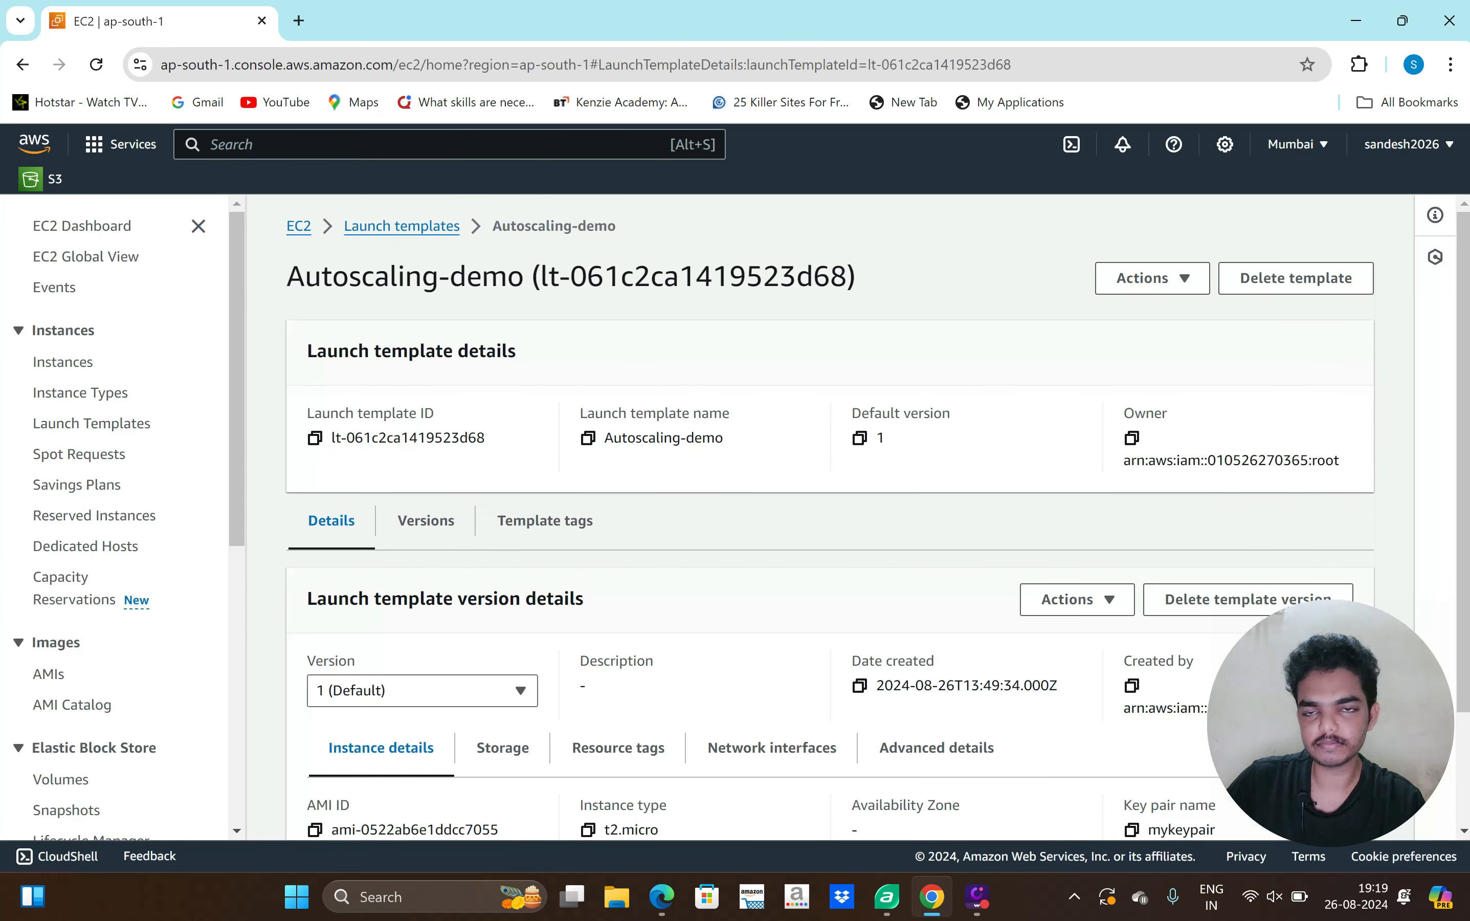
{"action": "scroll", "coordinate": [612, 559], "scroll_direction": "down", "scroll_amount": 1}
{"action": "scroll", "coordinate": [612, 559], "scroll_direction": "up", "scroll_amount": 1}
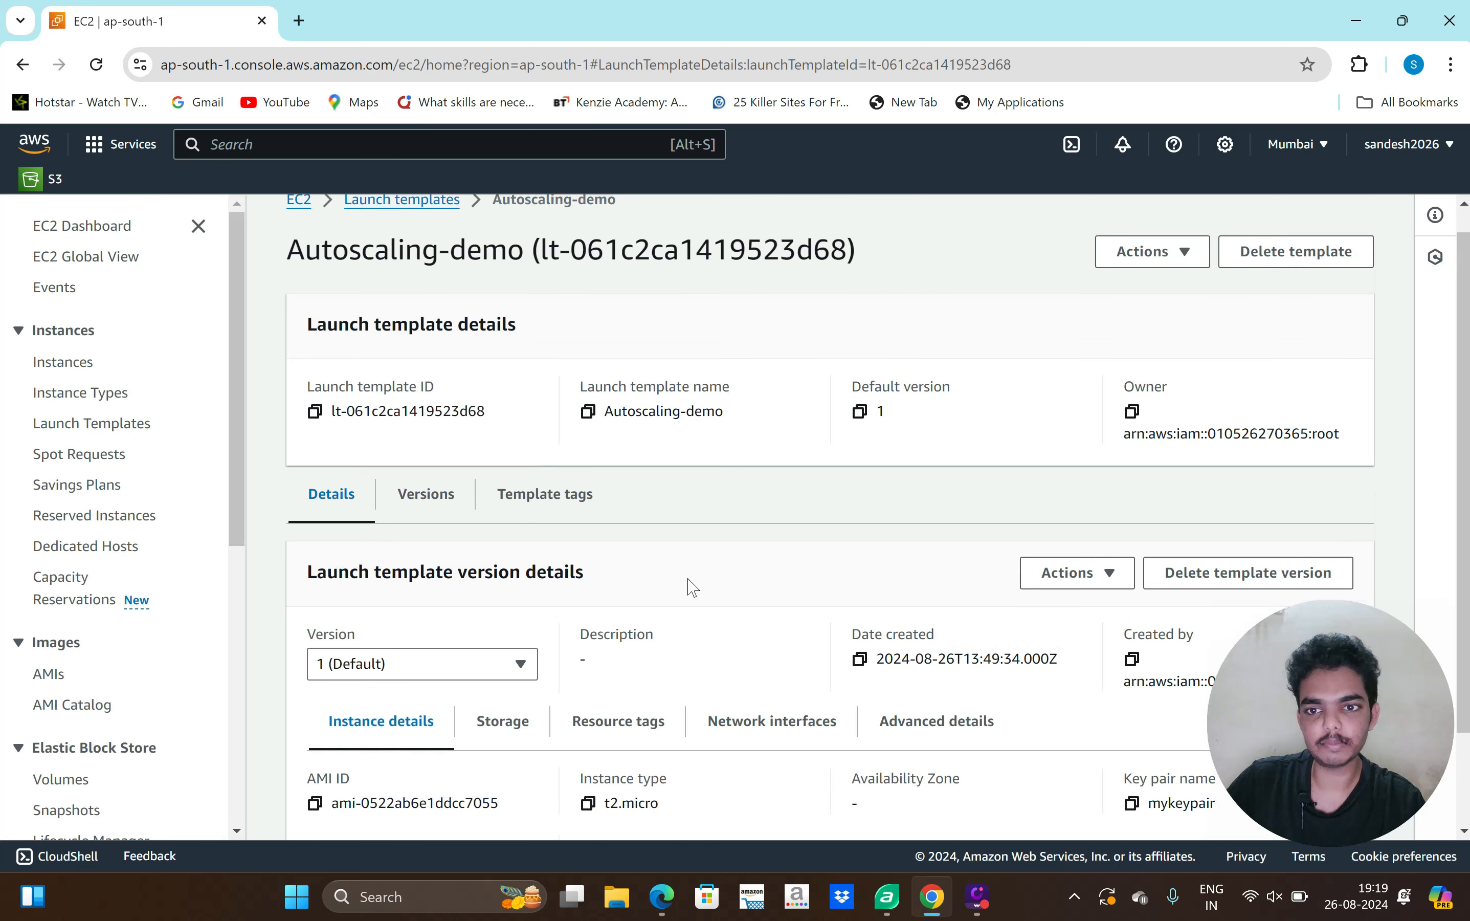
{"action": "scroll", "coordinate": [609, 597], "scroll_direction": "down", "scroll_amount": 2}
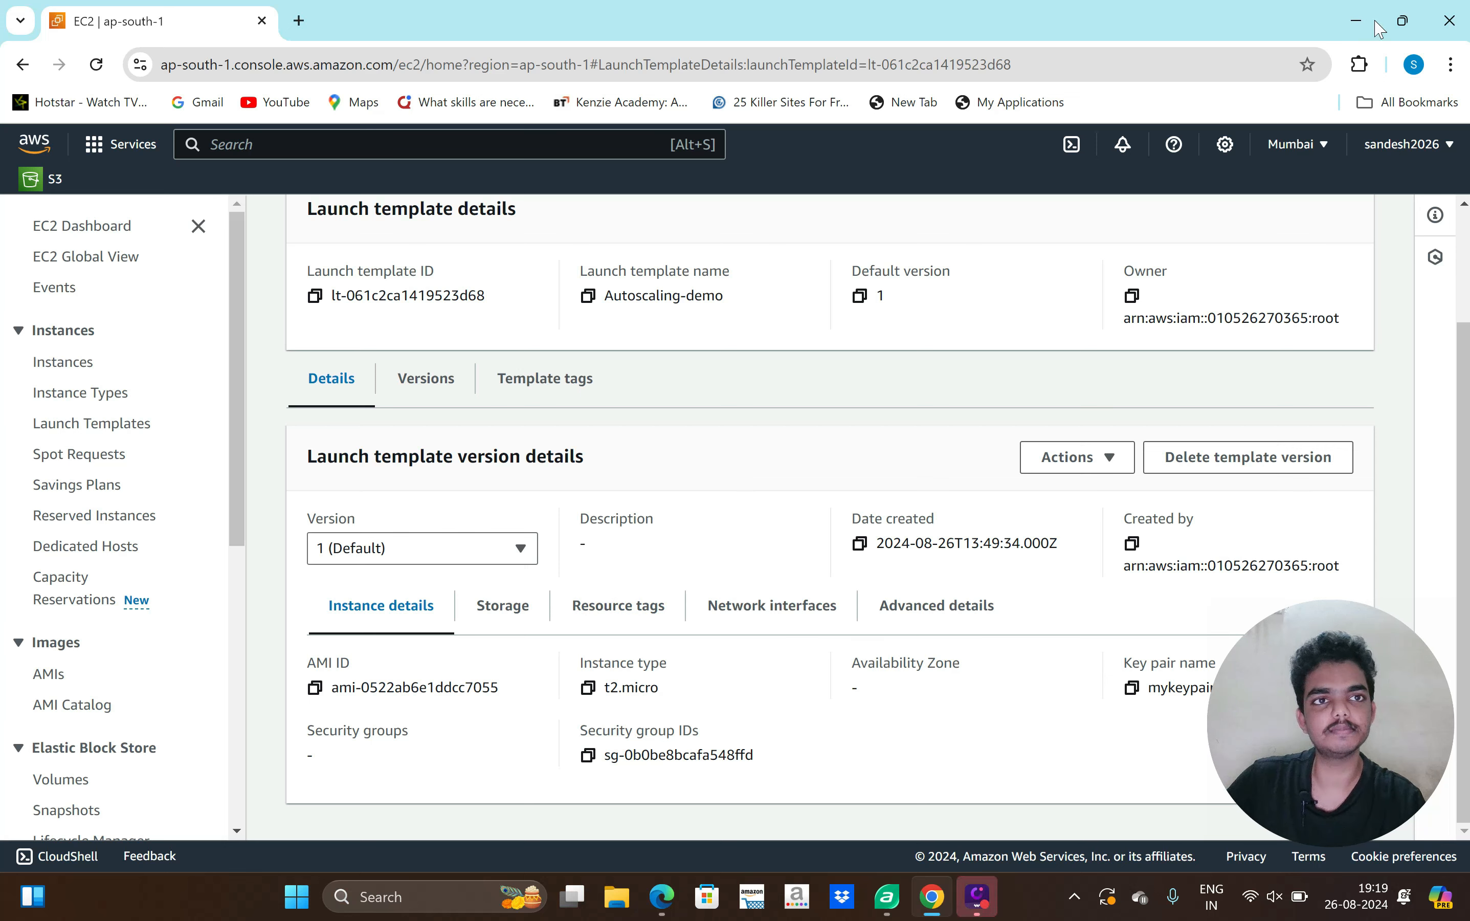
{"action": "scroll", "coordinate": [594, 456], "scroll_direction": "up", "scroll_amount": 2}
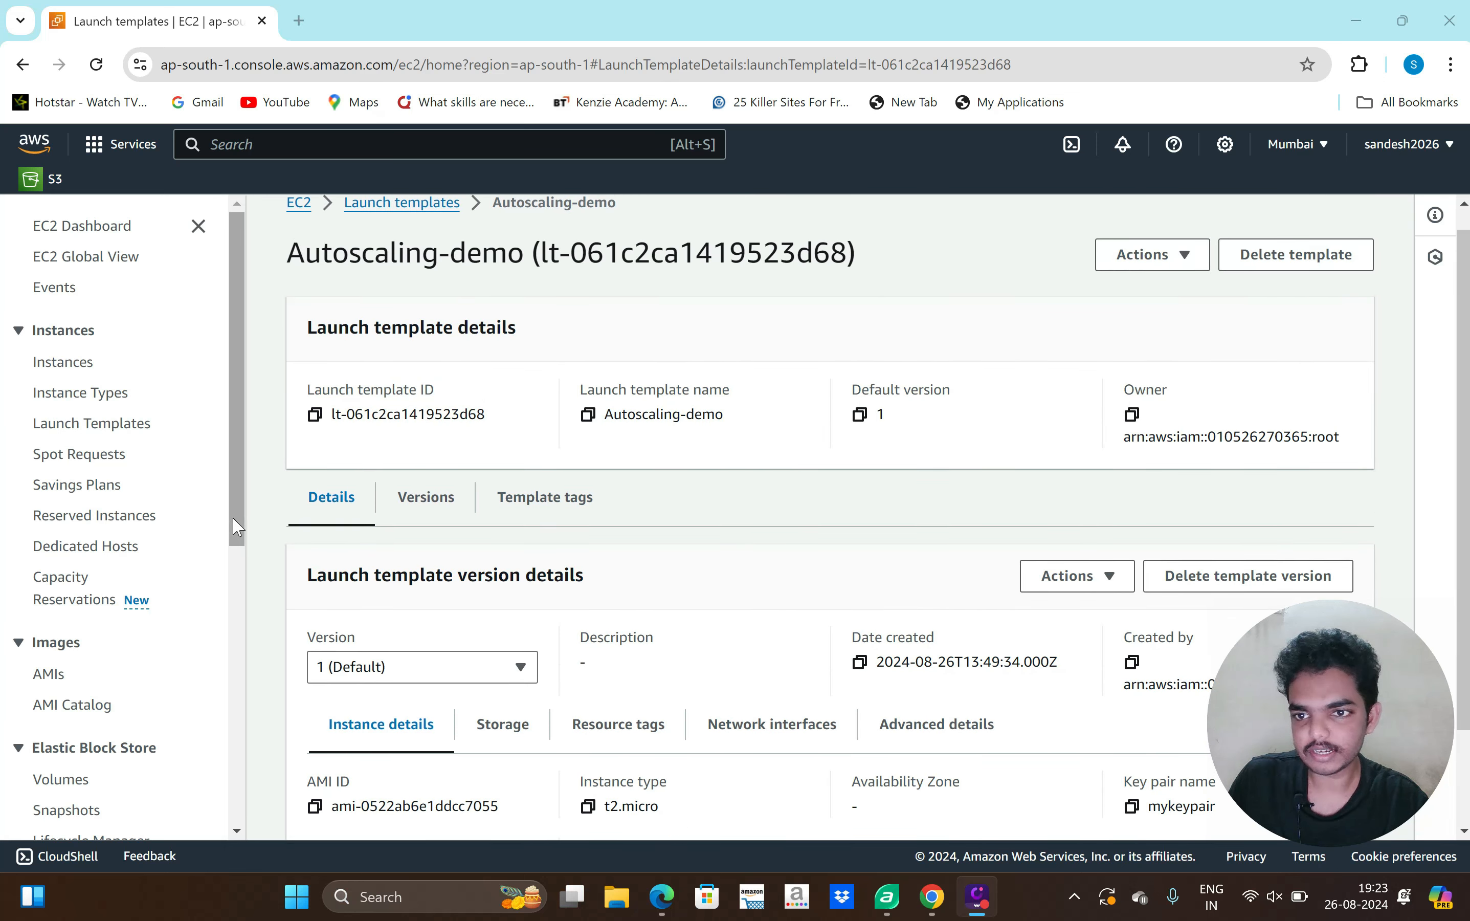
- Go to the Auto Scaling groups page and start creating a new Auto Scaling group
{"action": "left_click_drag", "start_coordinate": [234, 518], "coordinate": [238, 800]}
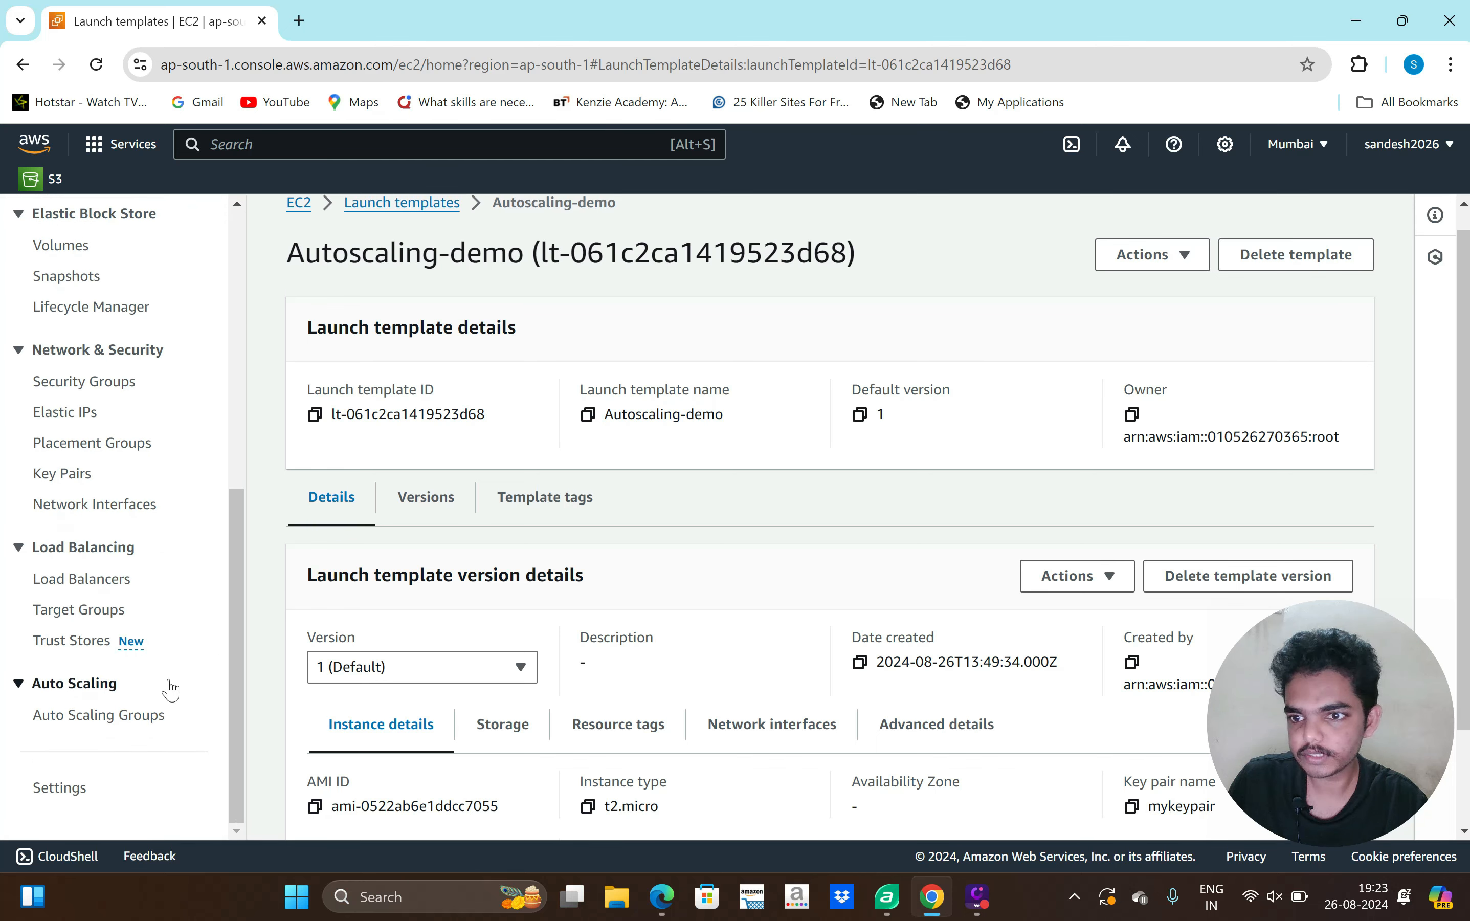
{"action": "left_click", "coordinate": [143, 725]}
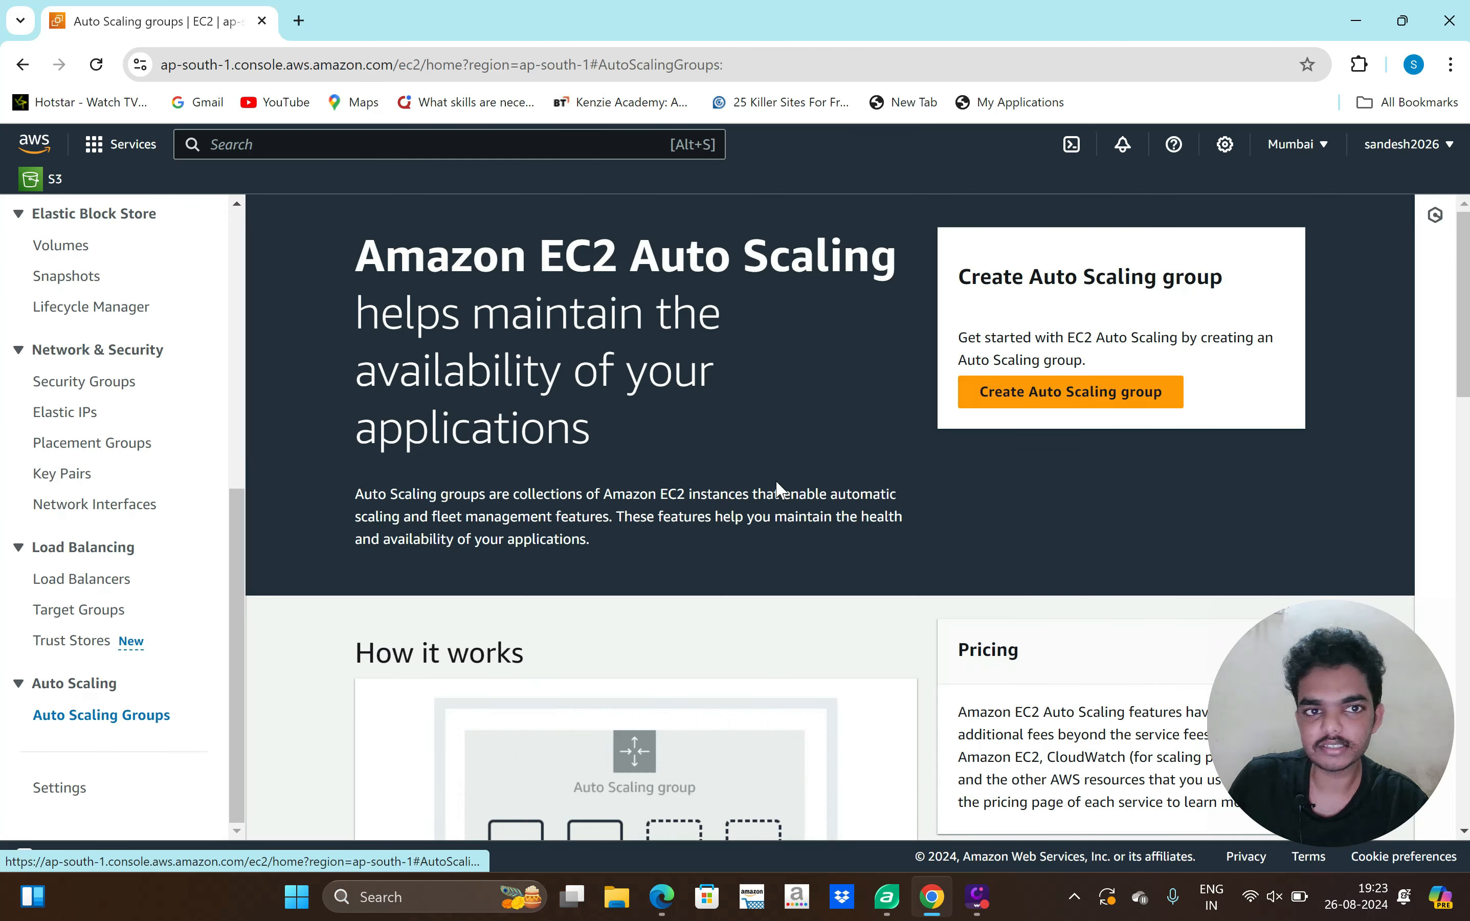
{"action": "left_click", "coordinate": [1020, 395]}
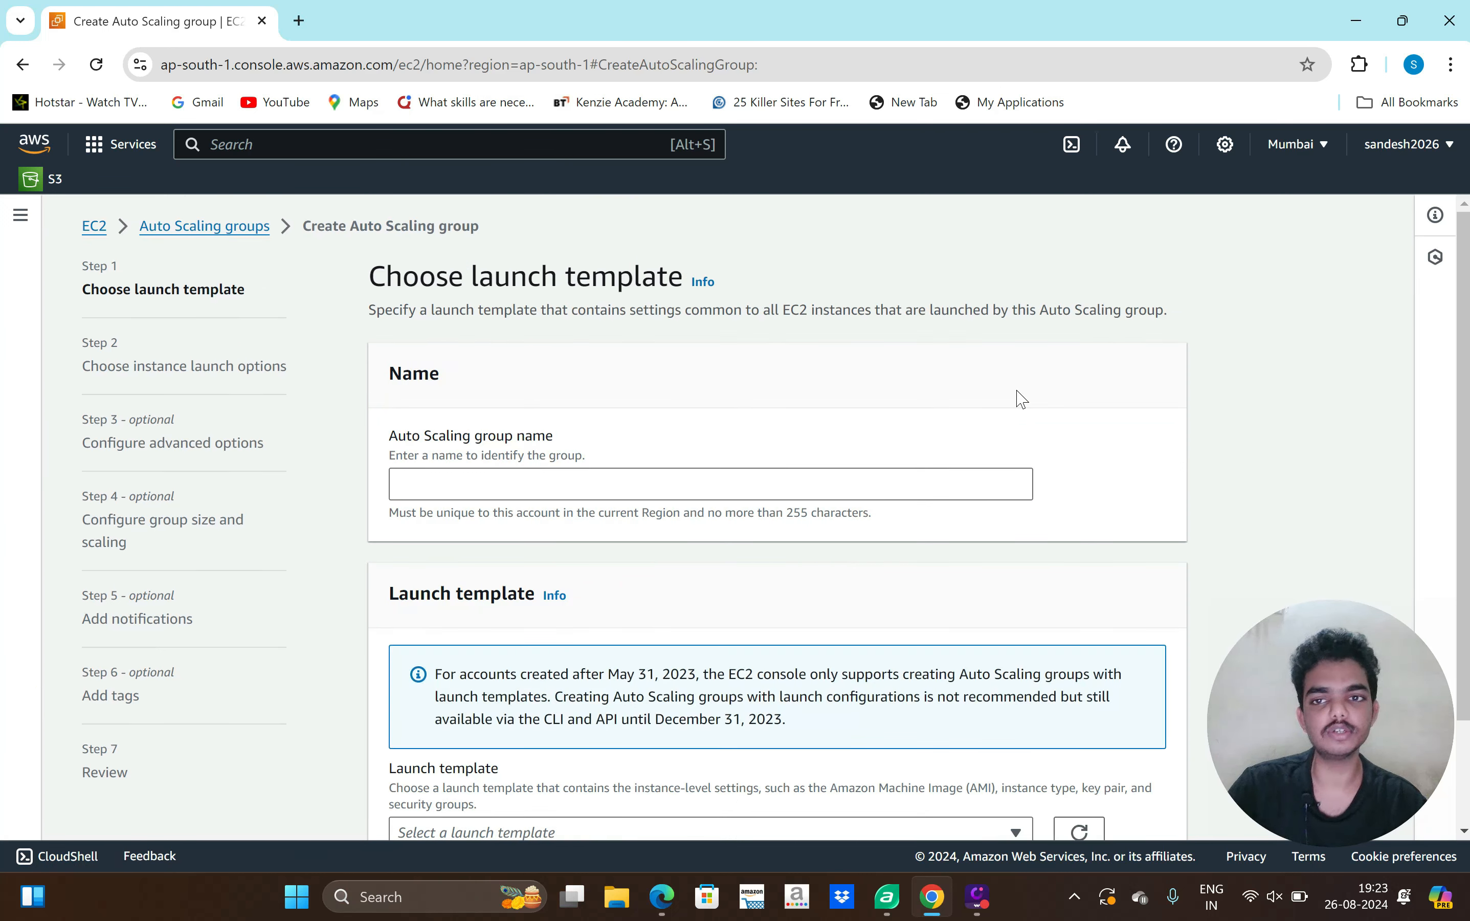
- Name the Auto Scaling group demo-autoscaling, choose the Autoscaling-demo launch template, and continue to the instance launch options
{"action": "left_click", "coordinate": [524, 484]}
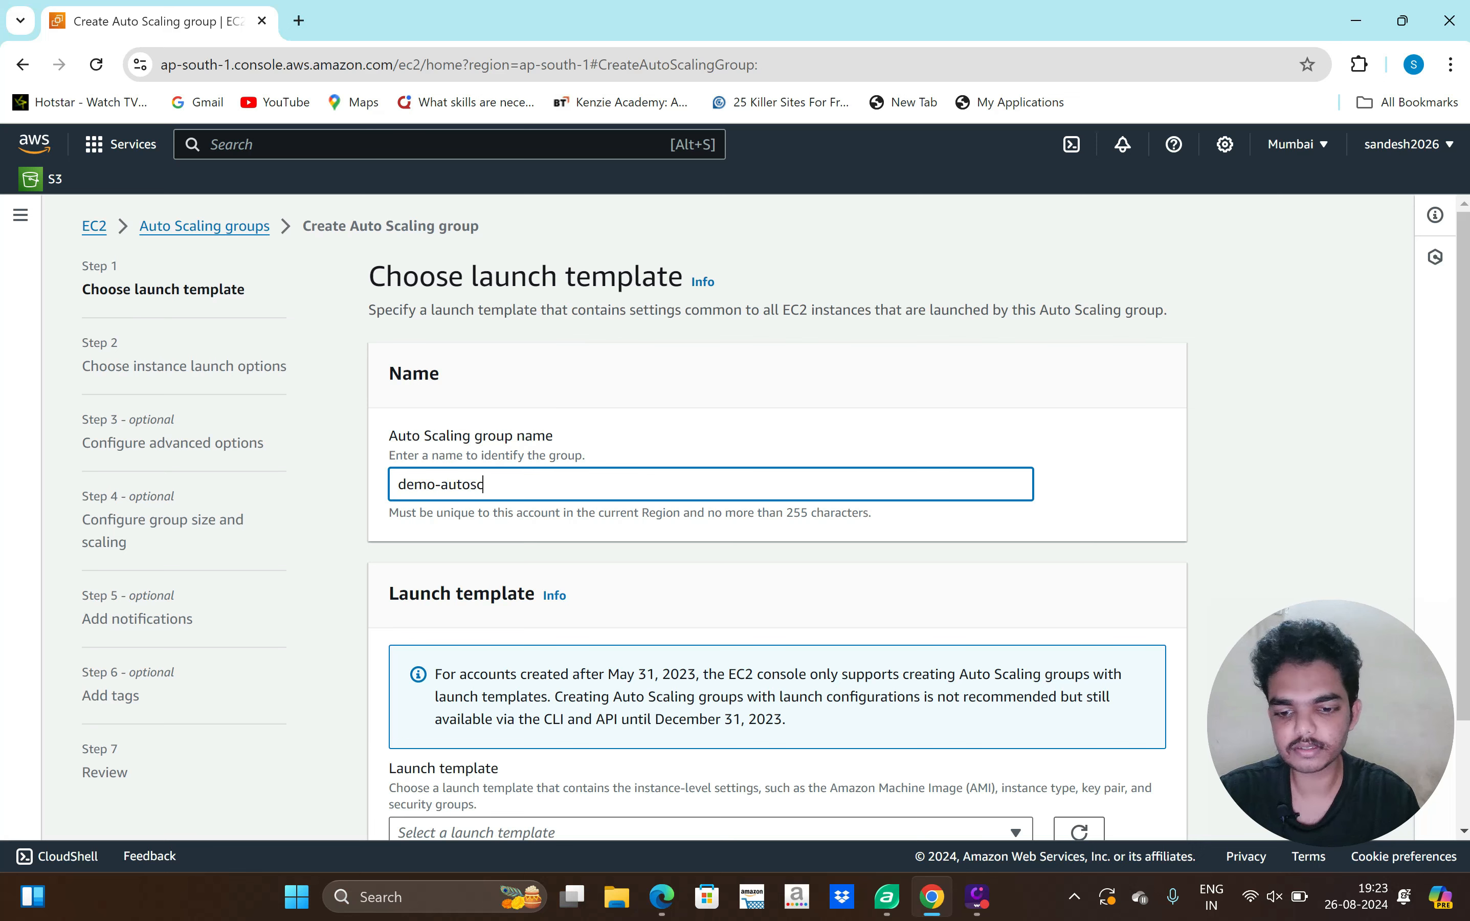
{"action": "scroll", "coordinate": [448, 535], "scroll_direction": "down", "scroll_amount": 2}
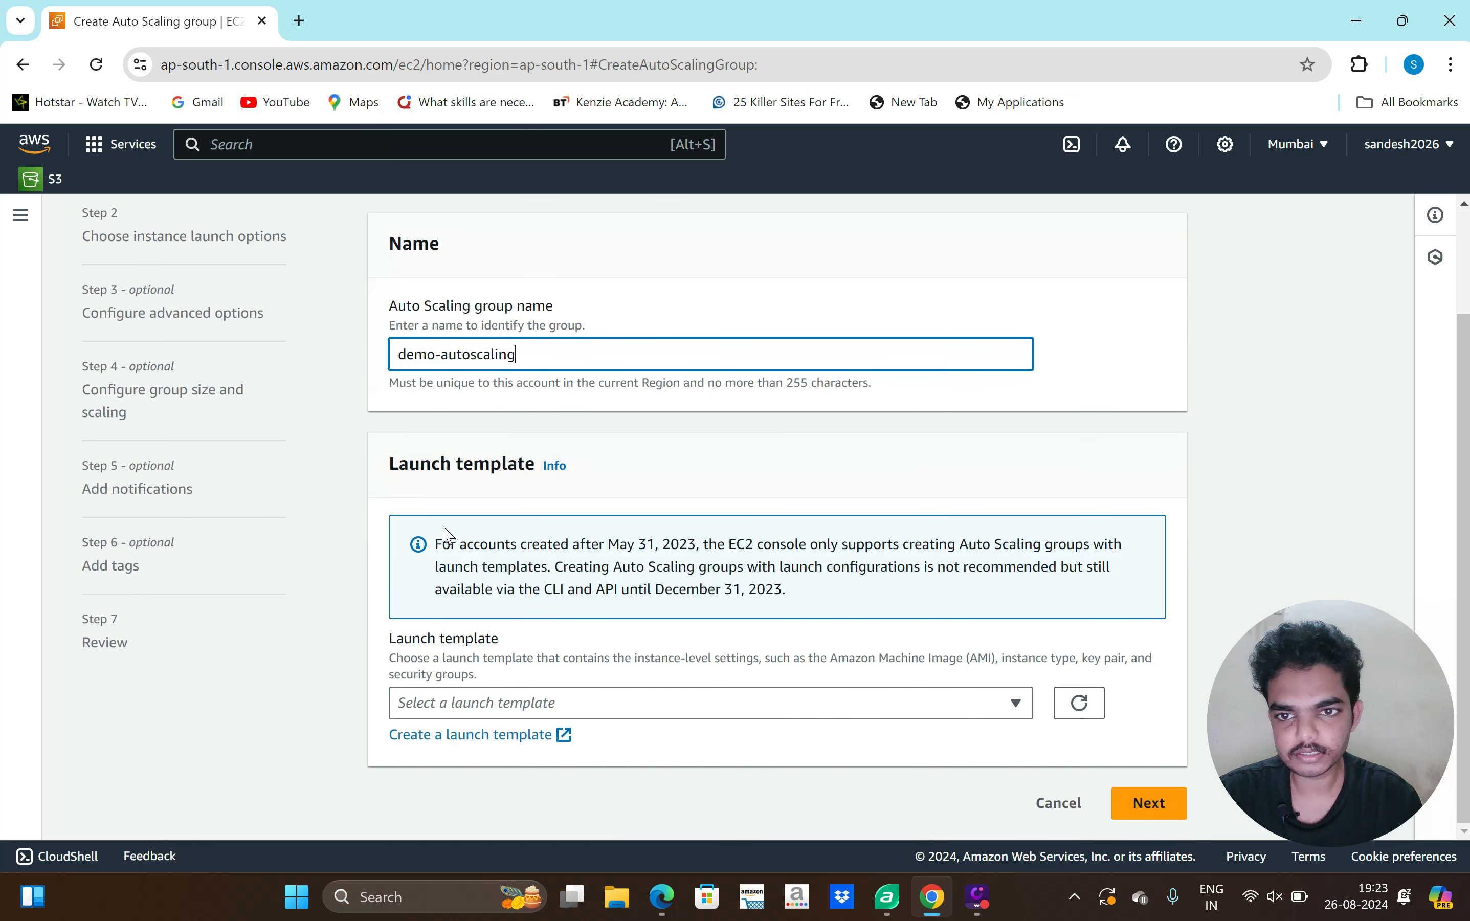
{"action": "left_click", "coordinate": [1016, 702]}
{"action": "left_click", "coordinate": [574, 668]}
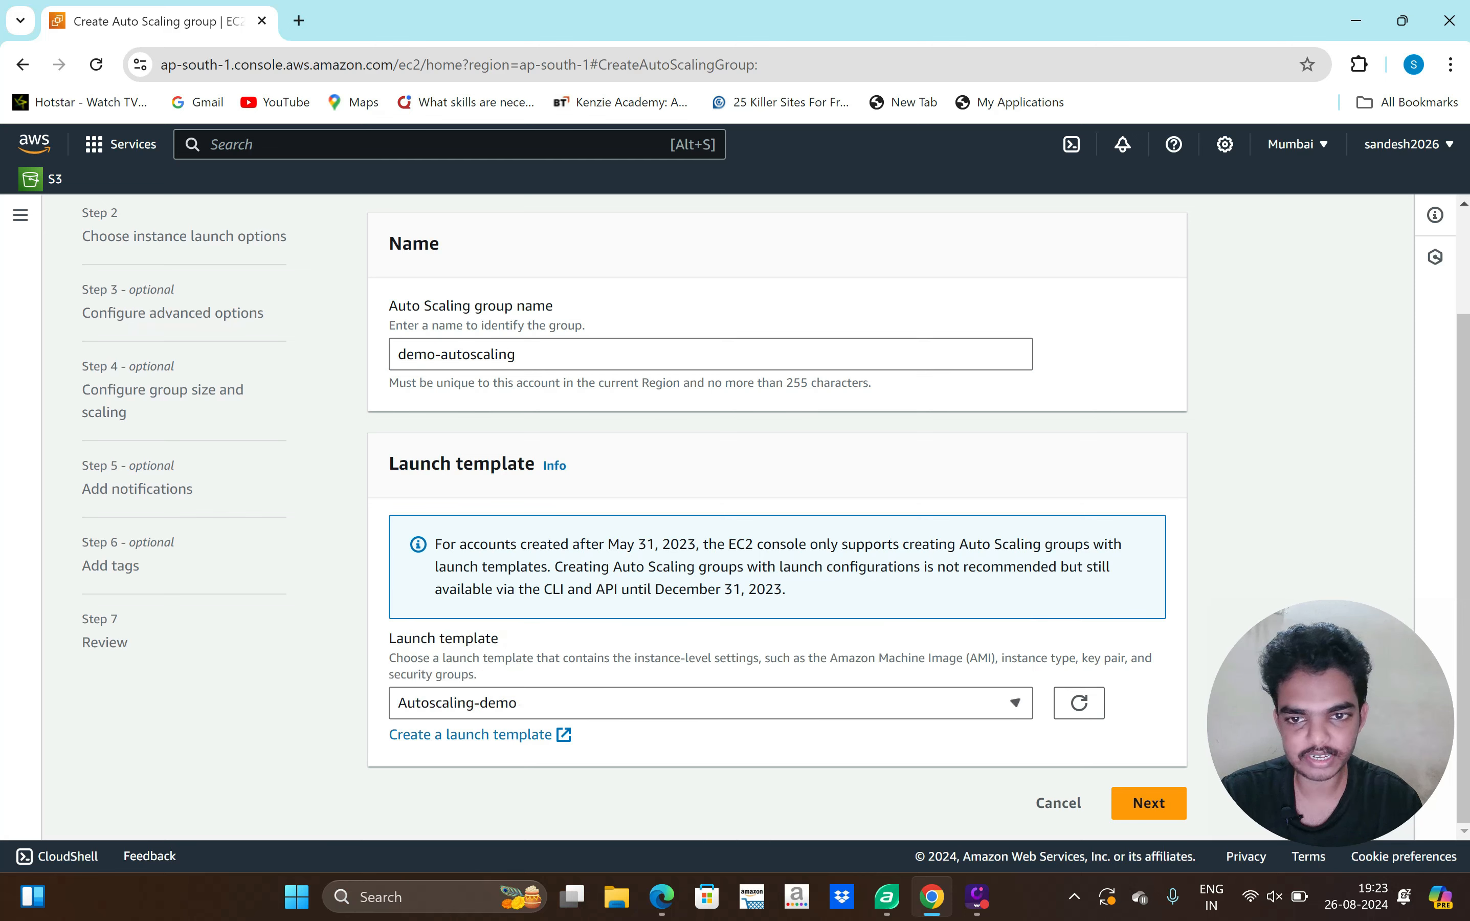
{"action": "scroll", "coordinate": [761, 709], "scroll_direction": "down", "scroll_amount": 5}
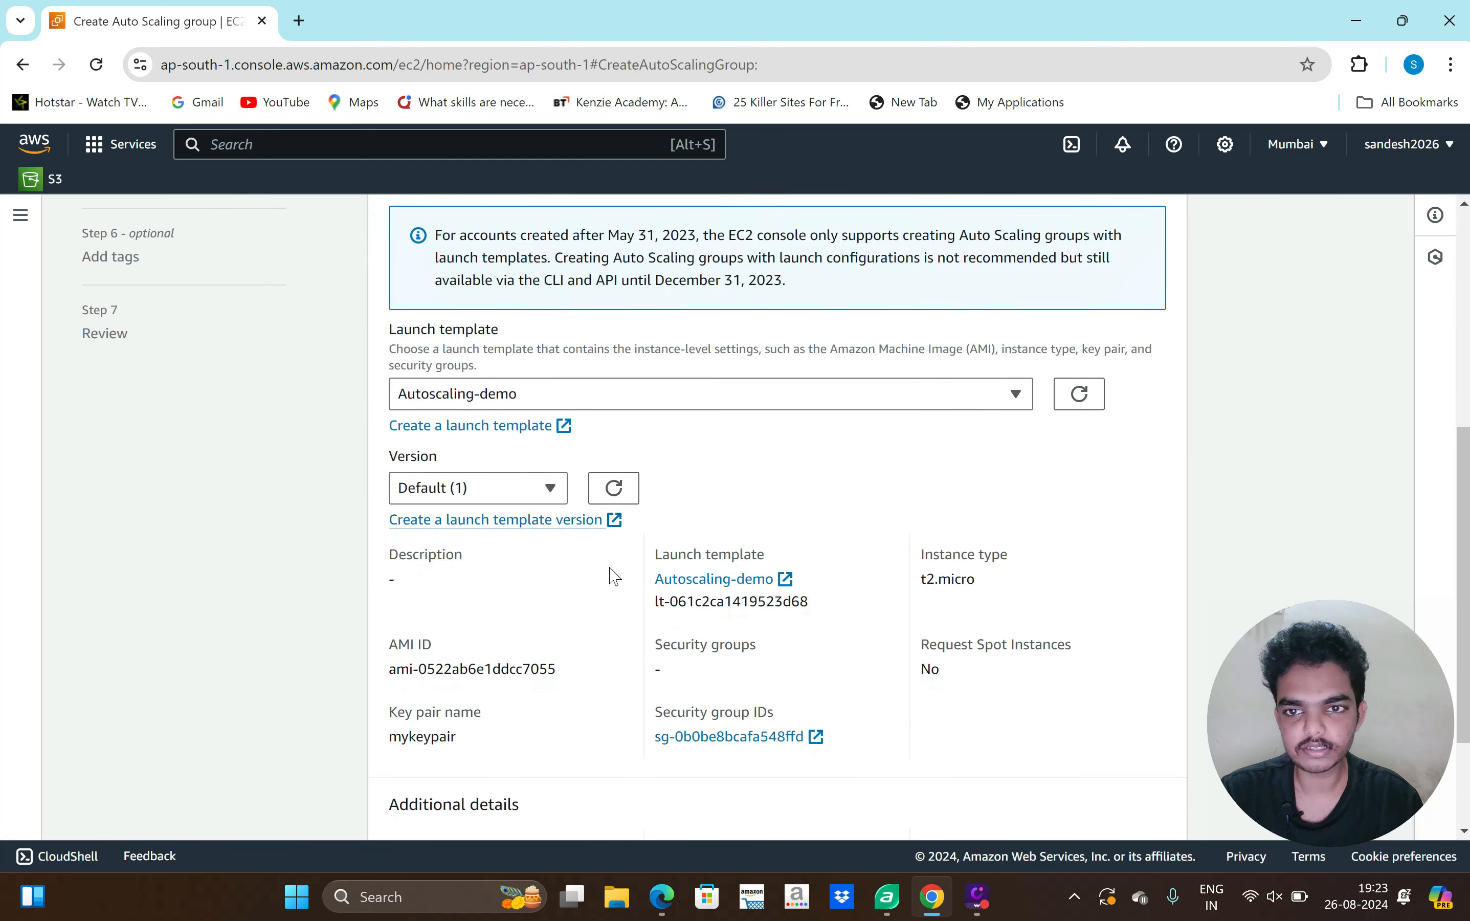
{"action": "scroll", "coordinate": [636, 611], "scroll_direction": "down", "scroll_amount": 3}
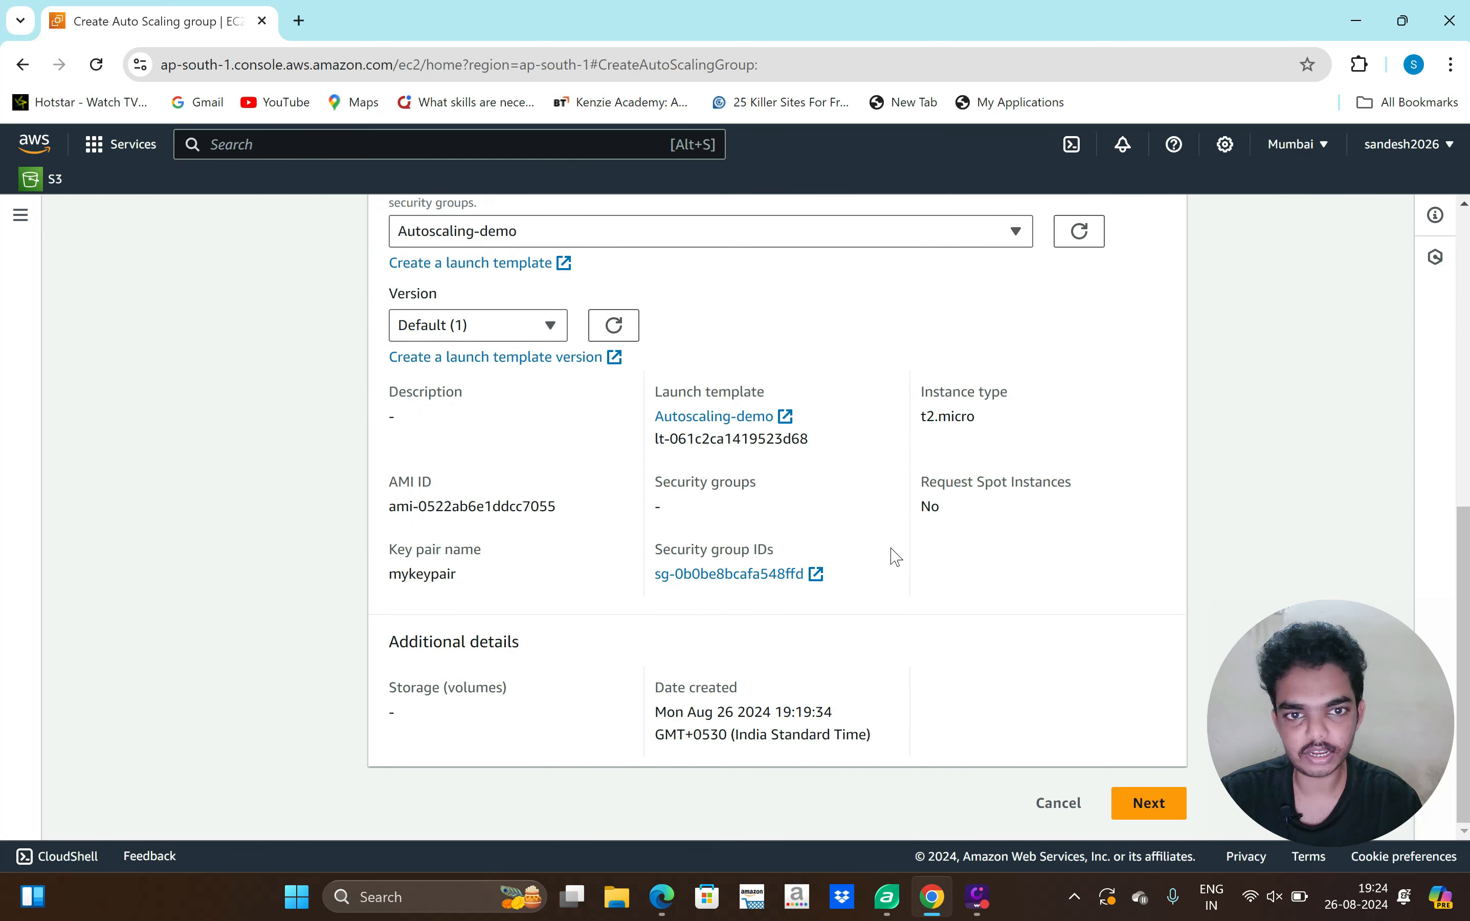
{"action": "left_click", "coordinate": [1142, 804]}
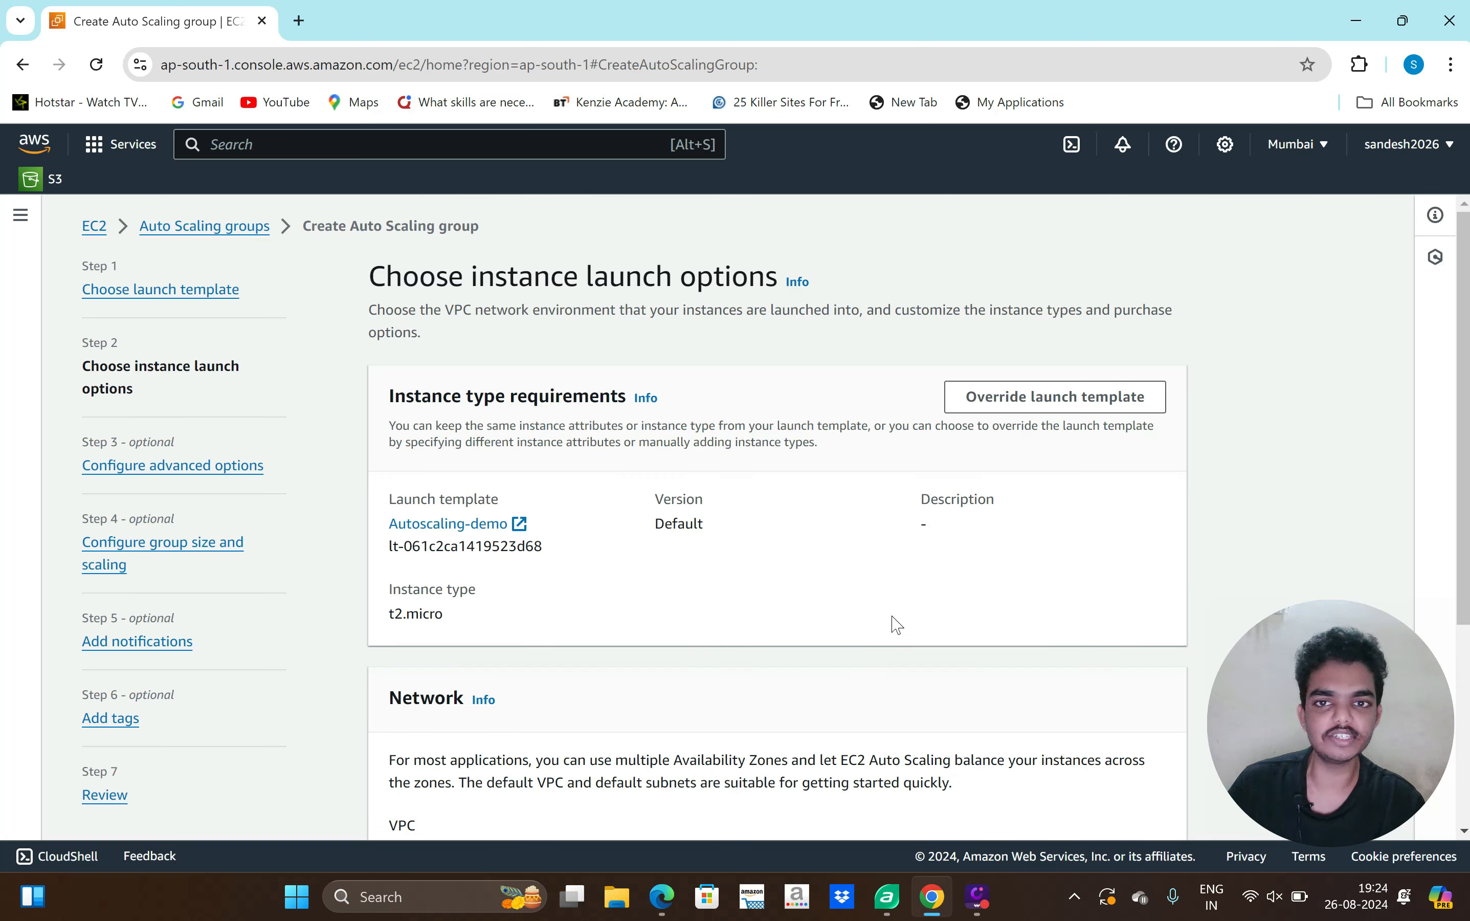
- Set the network VPC of the Auto Scaling group to training-vpc
{"action": "scroll", "coordinate": [804, 634], "scroll_direction": "down", "scroll_amount": 5}
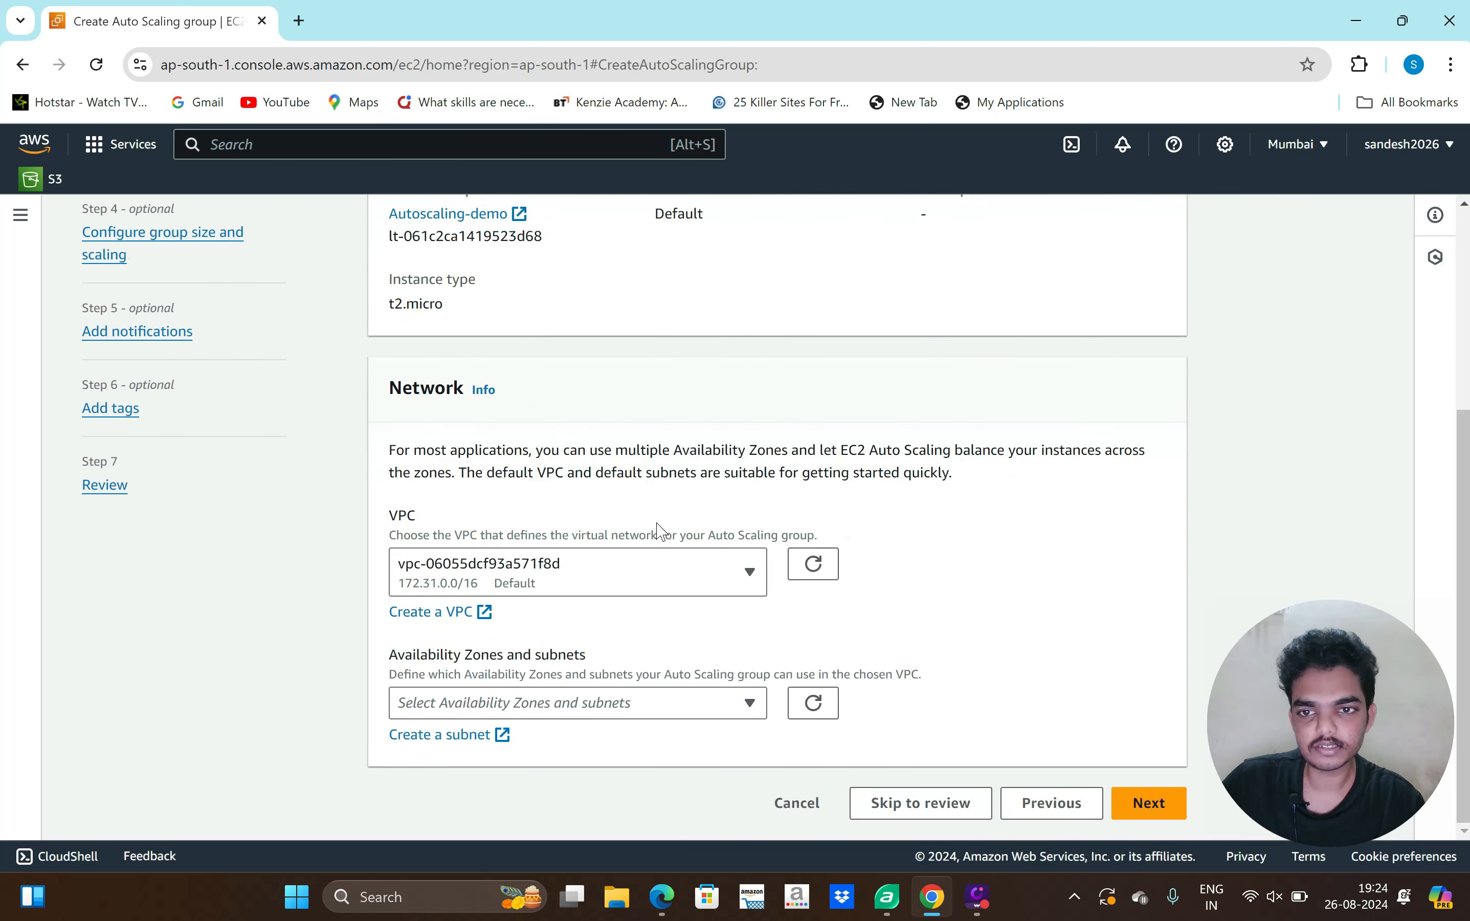
{"action": "left_click", "coordinate": [750, 575]}
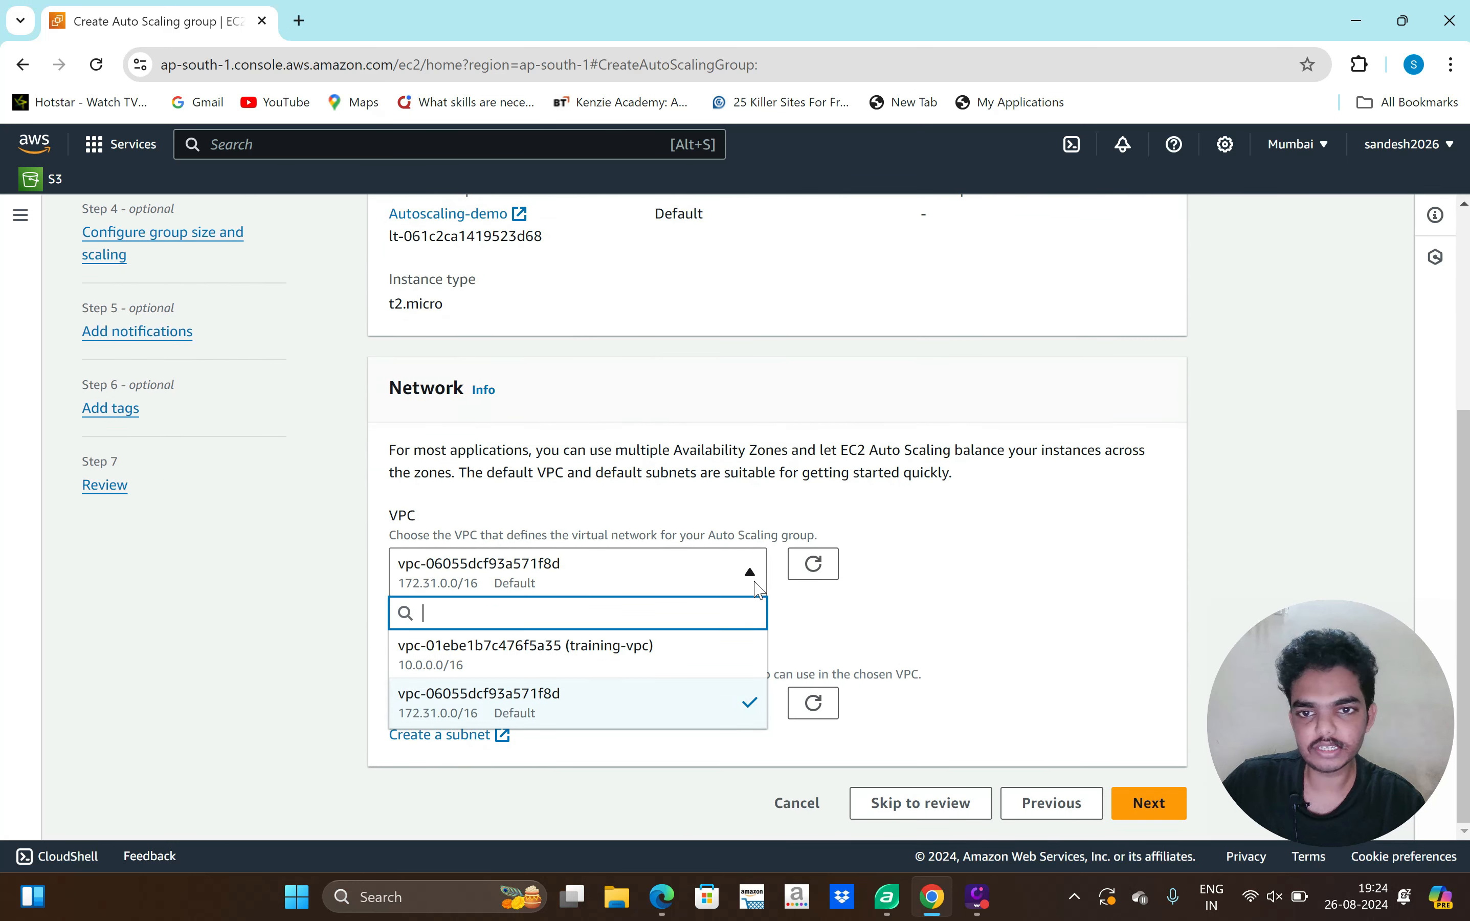
{"action": "left_click", "coordinate": [653, 668]}
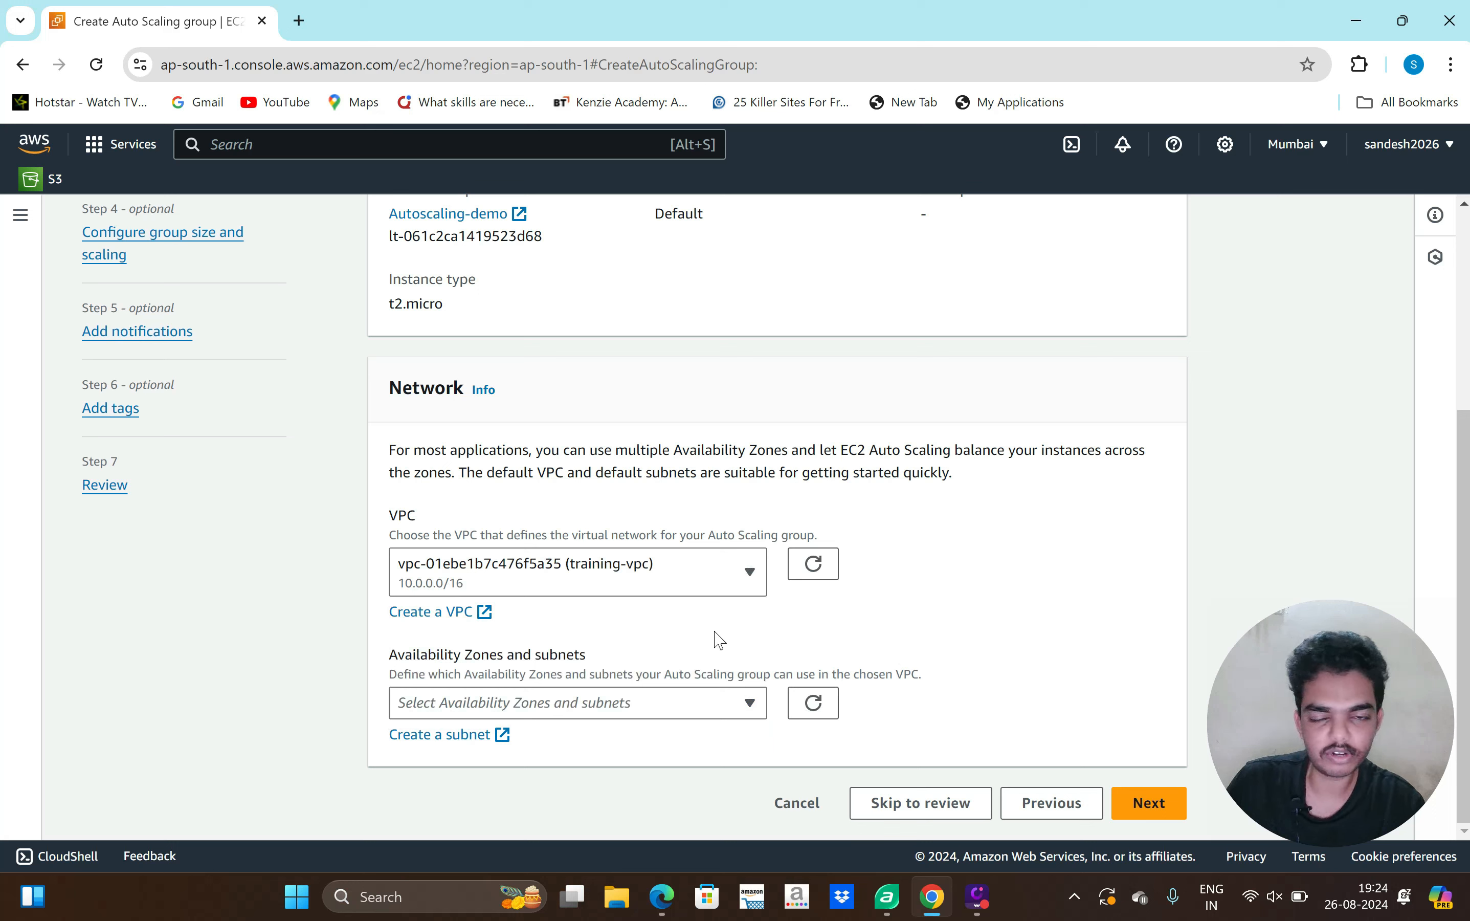
- Select the subnets training-subnet-public1-ap-south-1a and training-subnet-public2-ap-south-1b for the Auto Scaling group
{"action": "left_click", "coordinate": [611, 707]}
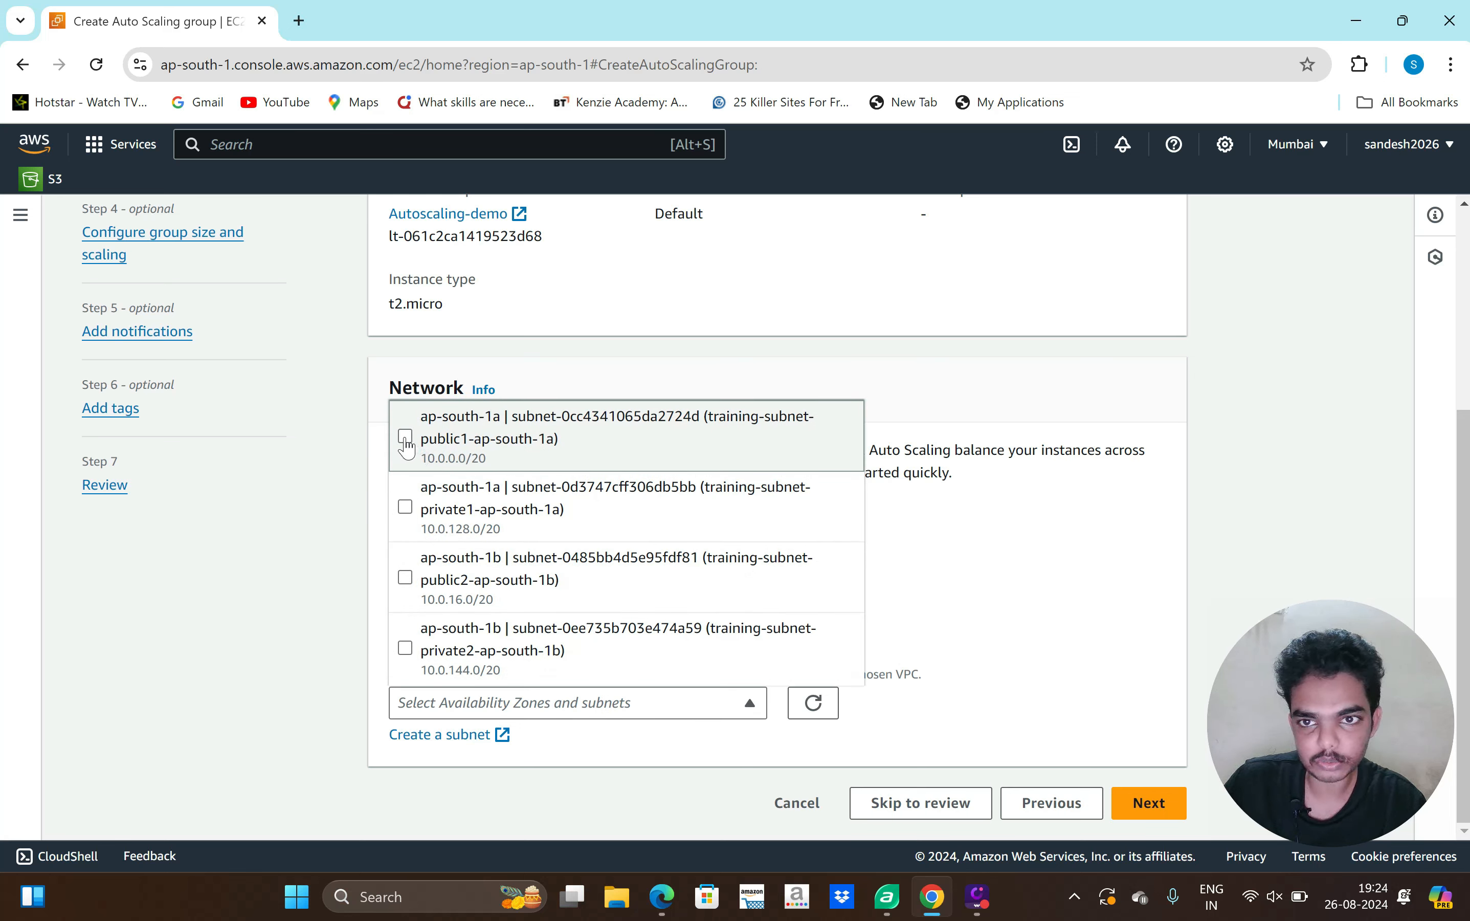
{"action": "left_click", "coordinate": [405, 437]}
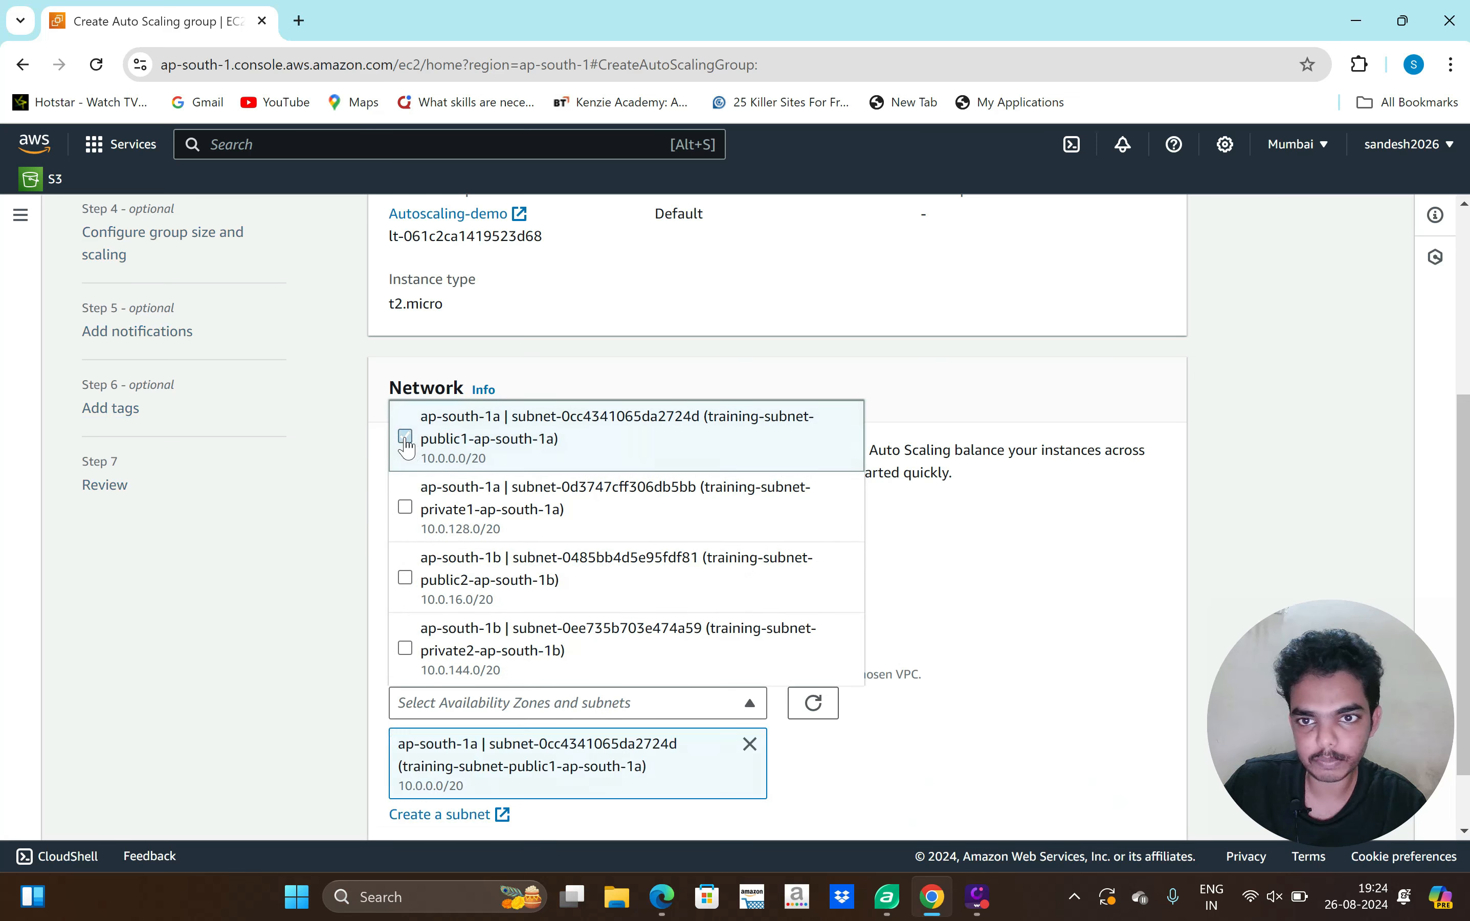
{"action": "left_click", "coordinate": [405, 577]}
{"action": "left_click", "coordinate": [974, 547]}
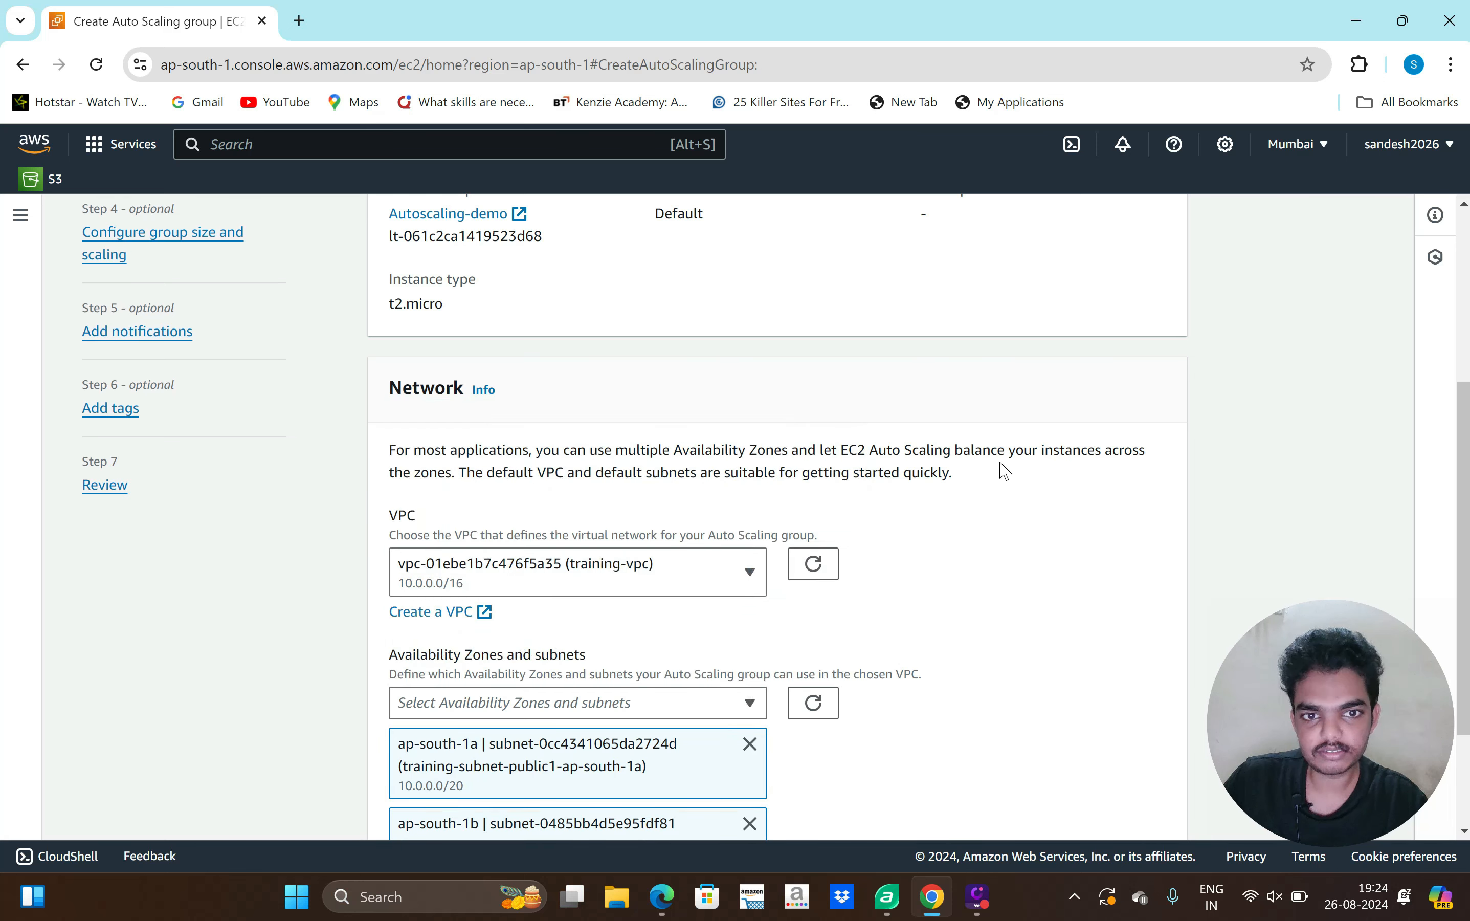
{"action": "scroll", "coordinate": [1201, 185], "scroll_direction": "down", "scroll_amount": 1}
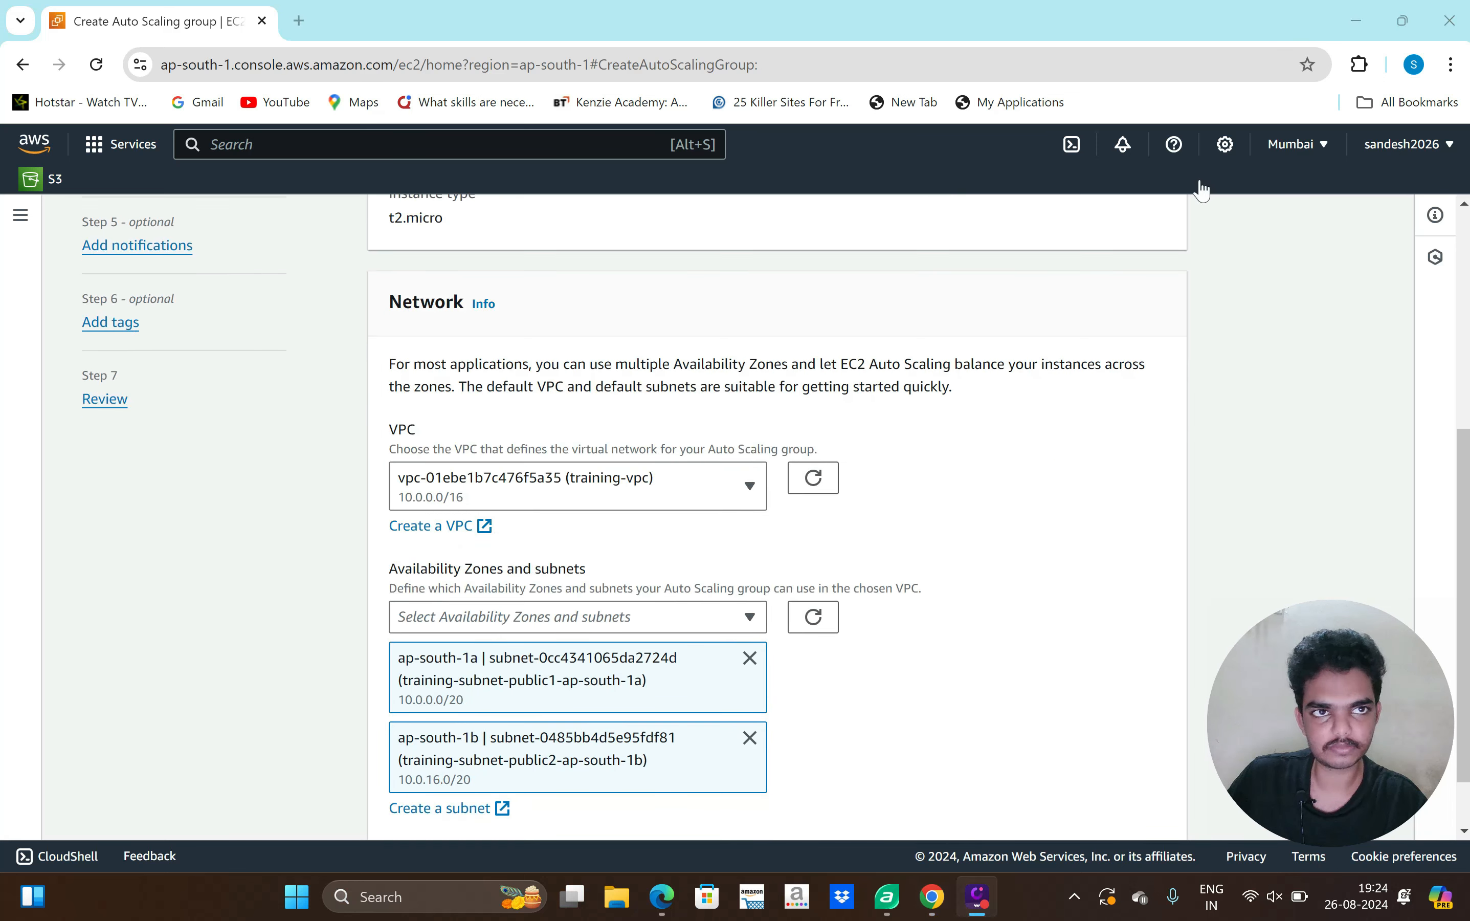
{"action": "scroll", "coordinate": [957, 683], "scroll_direction": "down", "scroll_amount": 1}
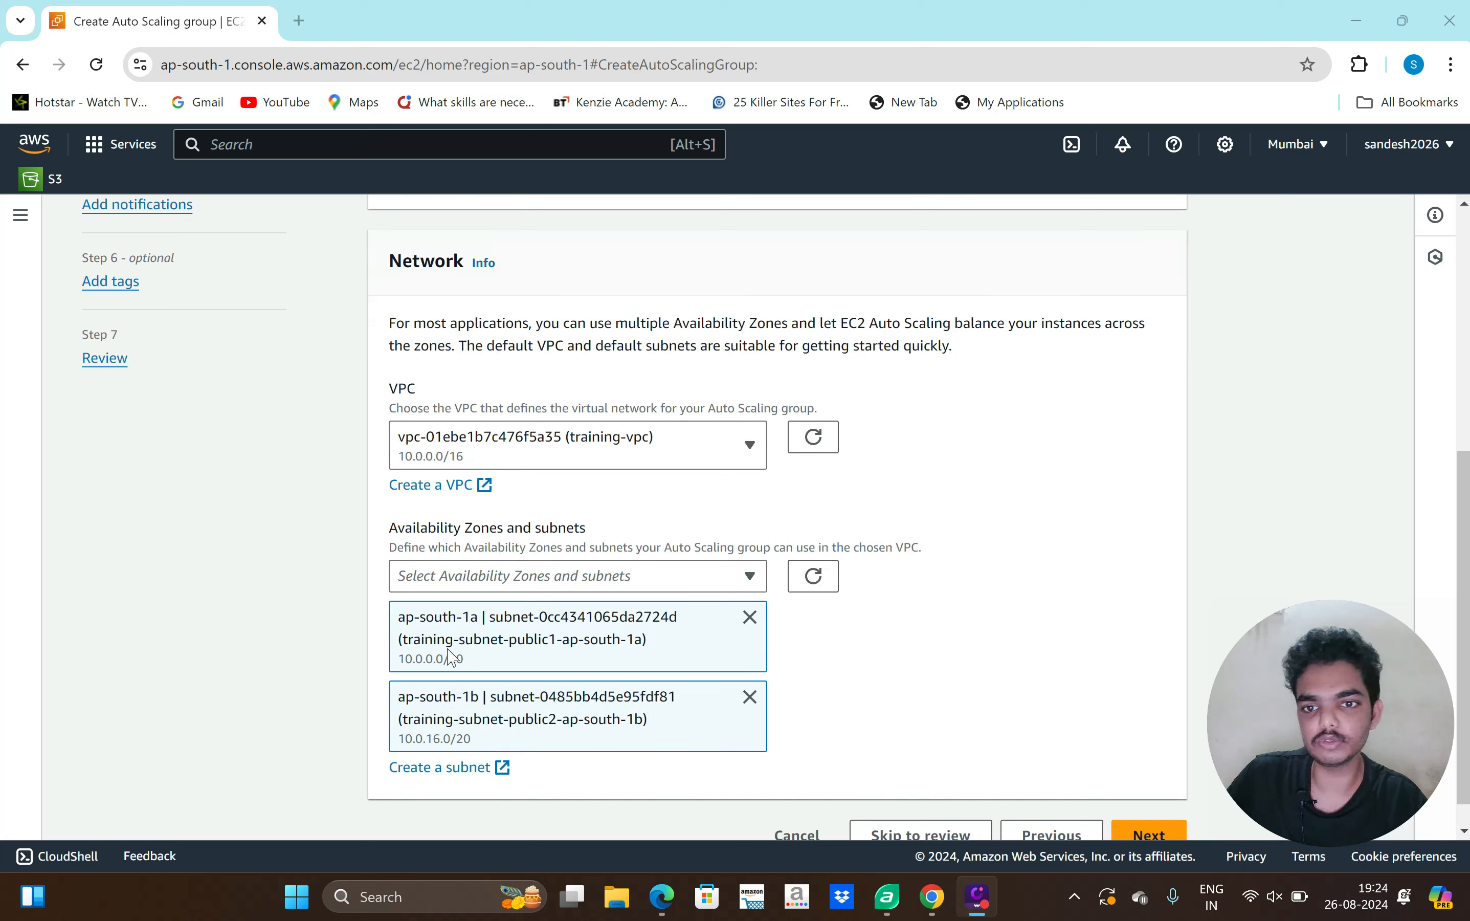
{"action": "left_click_drag", "start_coordinate": [534, 640], "coordinate": [557, 640]}
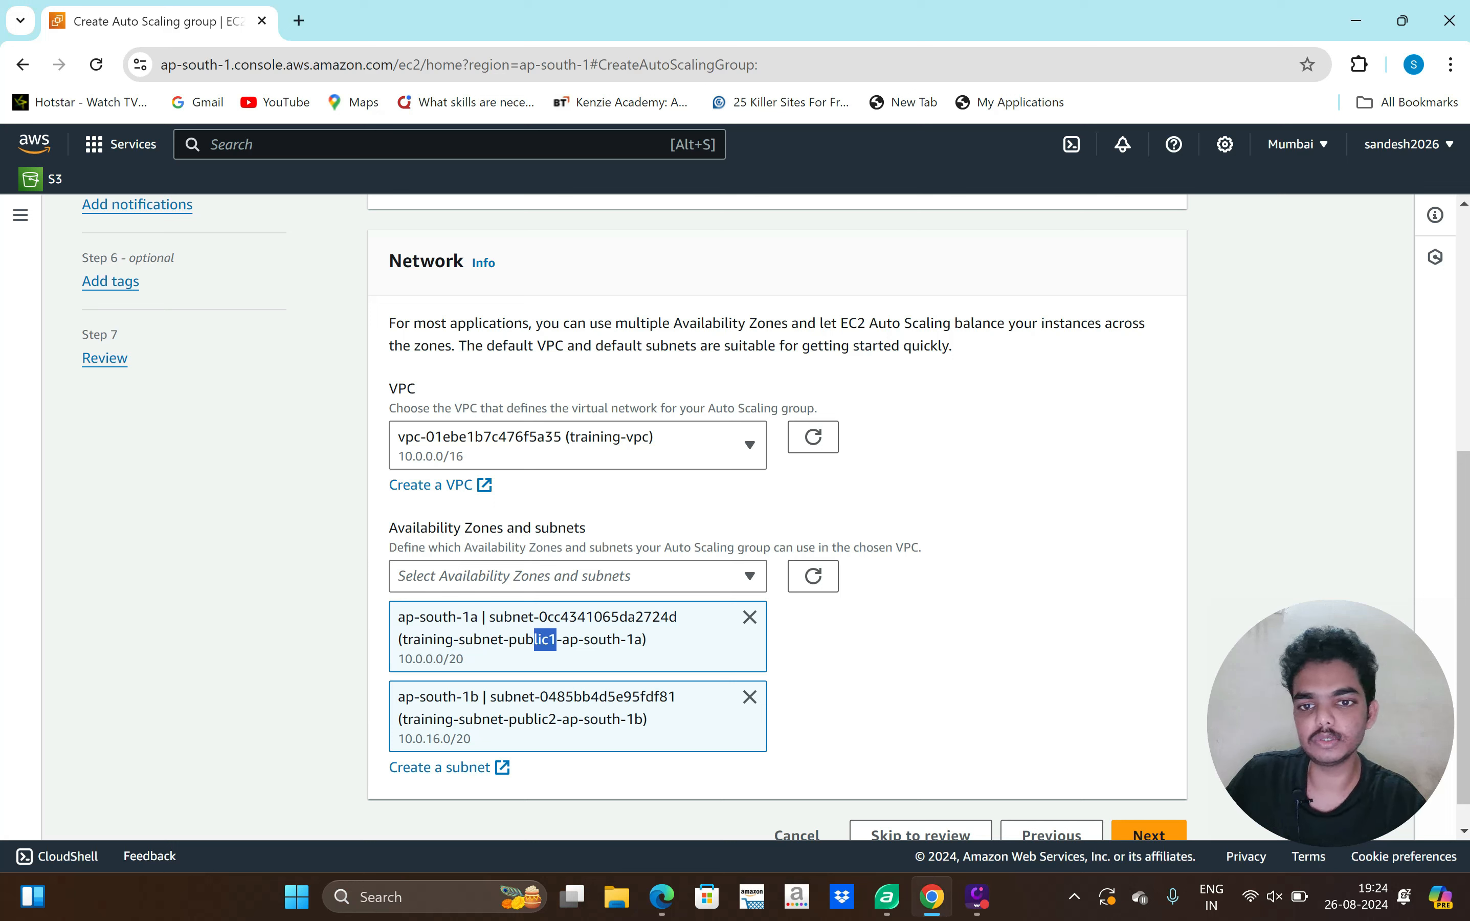
{"action": "left_click_drag", "start_coordinate": [480, 696], "coordinate": [571, 719]}
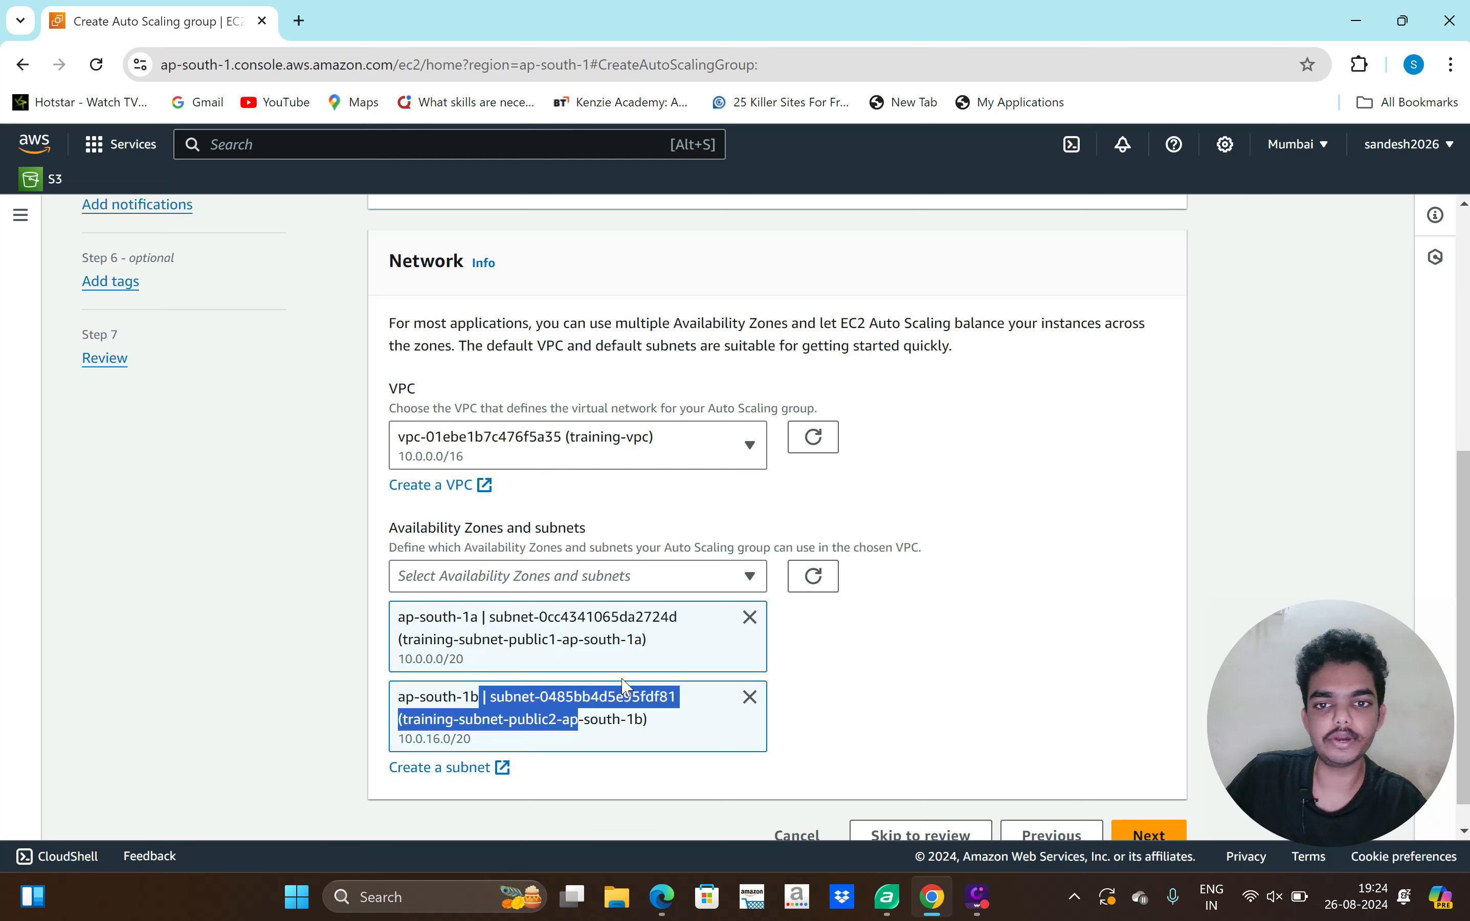
{"action": "double_click", "coordinate": [633, 639]}
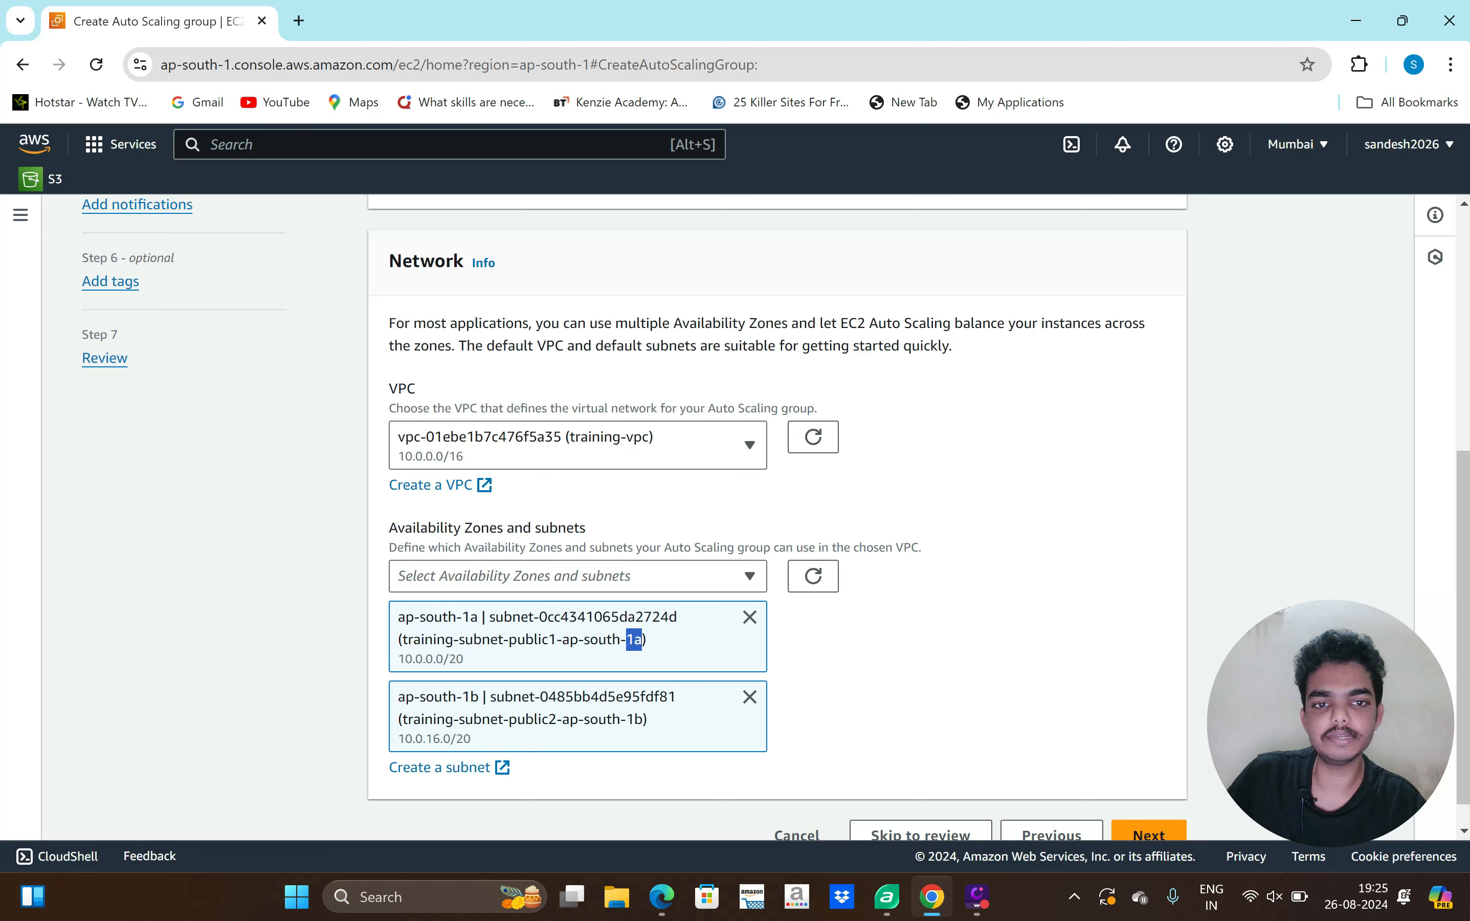
{"action": "left_click", "coordinate": [637, 640]}
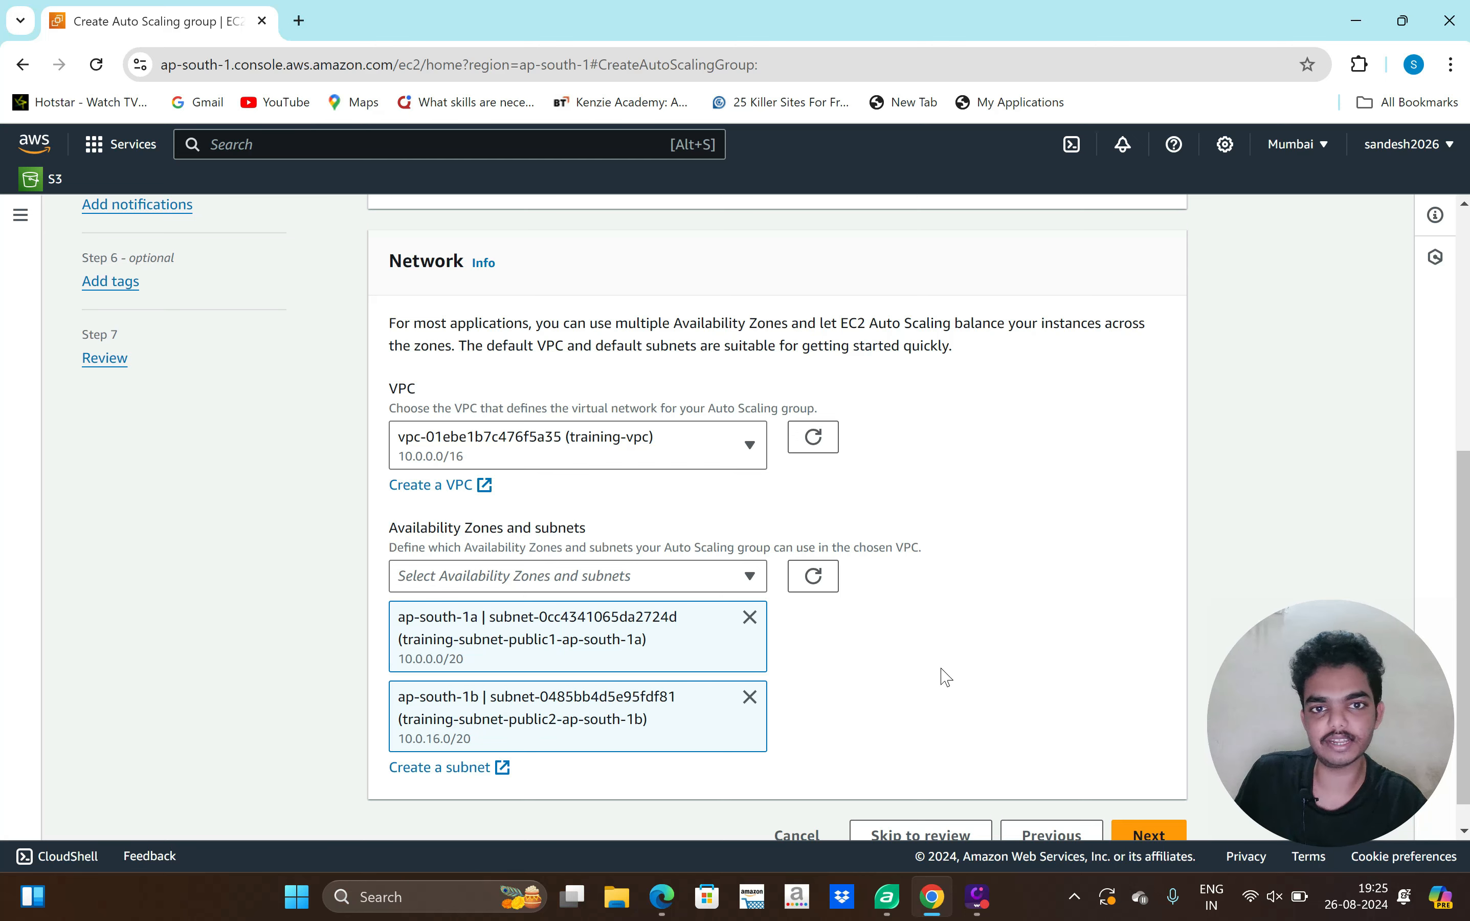
- Accept the network settings and proceed through the advanced options at their defaults, with no load balancer and no VPC Lattice service
{"action": "scroll", "coordinate": [974, 701], "scroll_direction": "down", "scroll_amount": 1}
{"action": "left_click", "coordinate": [1149, 802]}
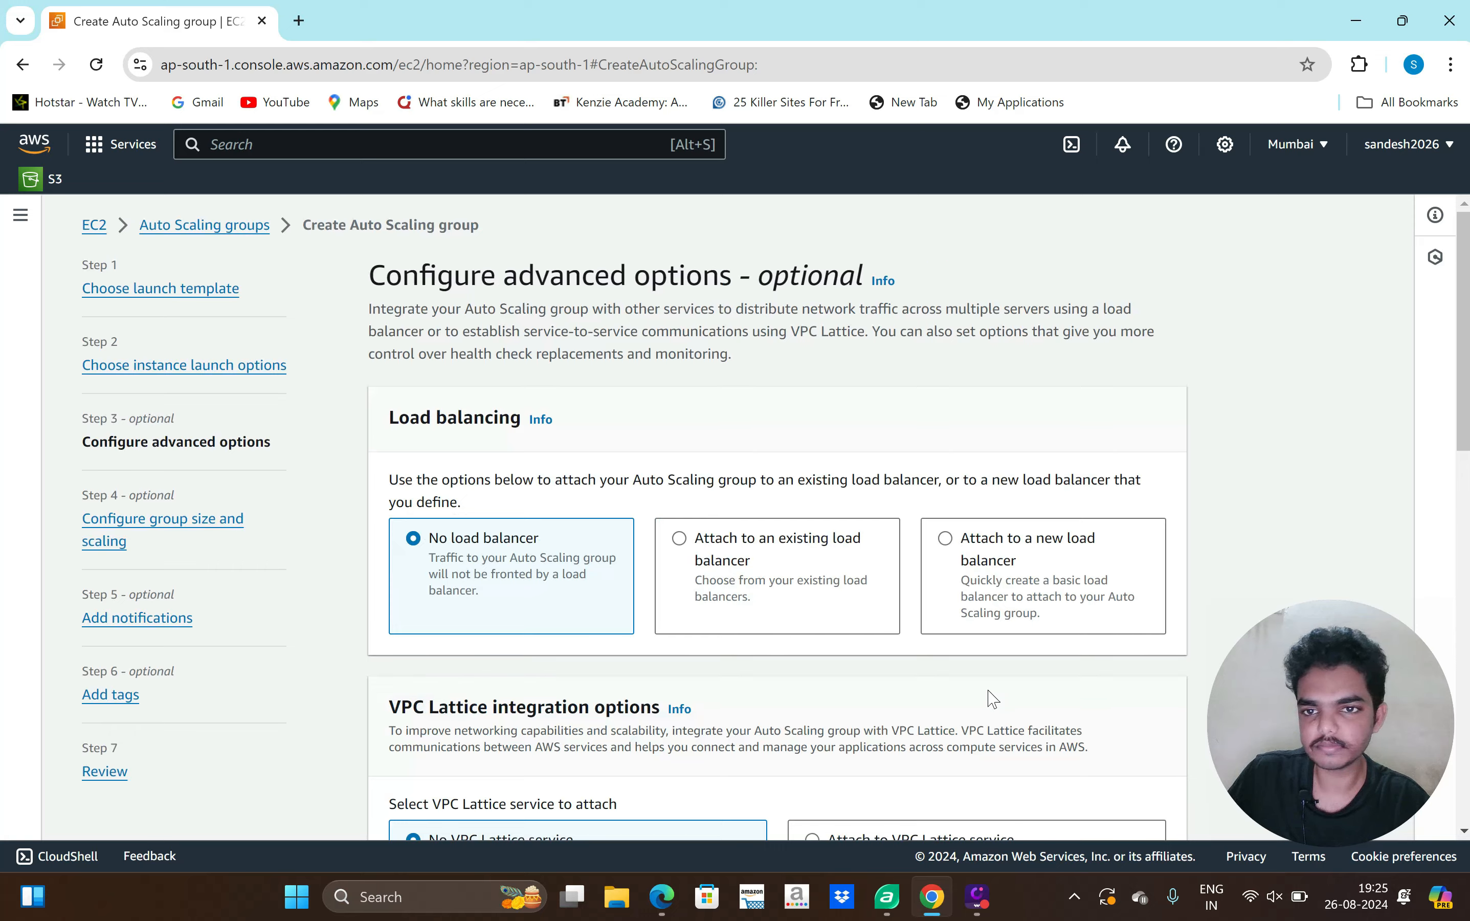
{"action": "scroll", "coordinate": [991, 699], "scroll_direction": "down", "scroll_amount": 2}
{"action": "scroll", "coordinate": [851, 565], "scroll_direction": "down", "scroll_amount": 1}
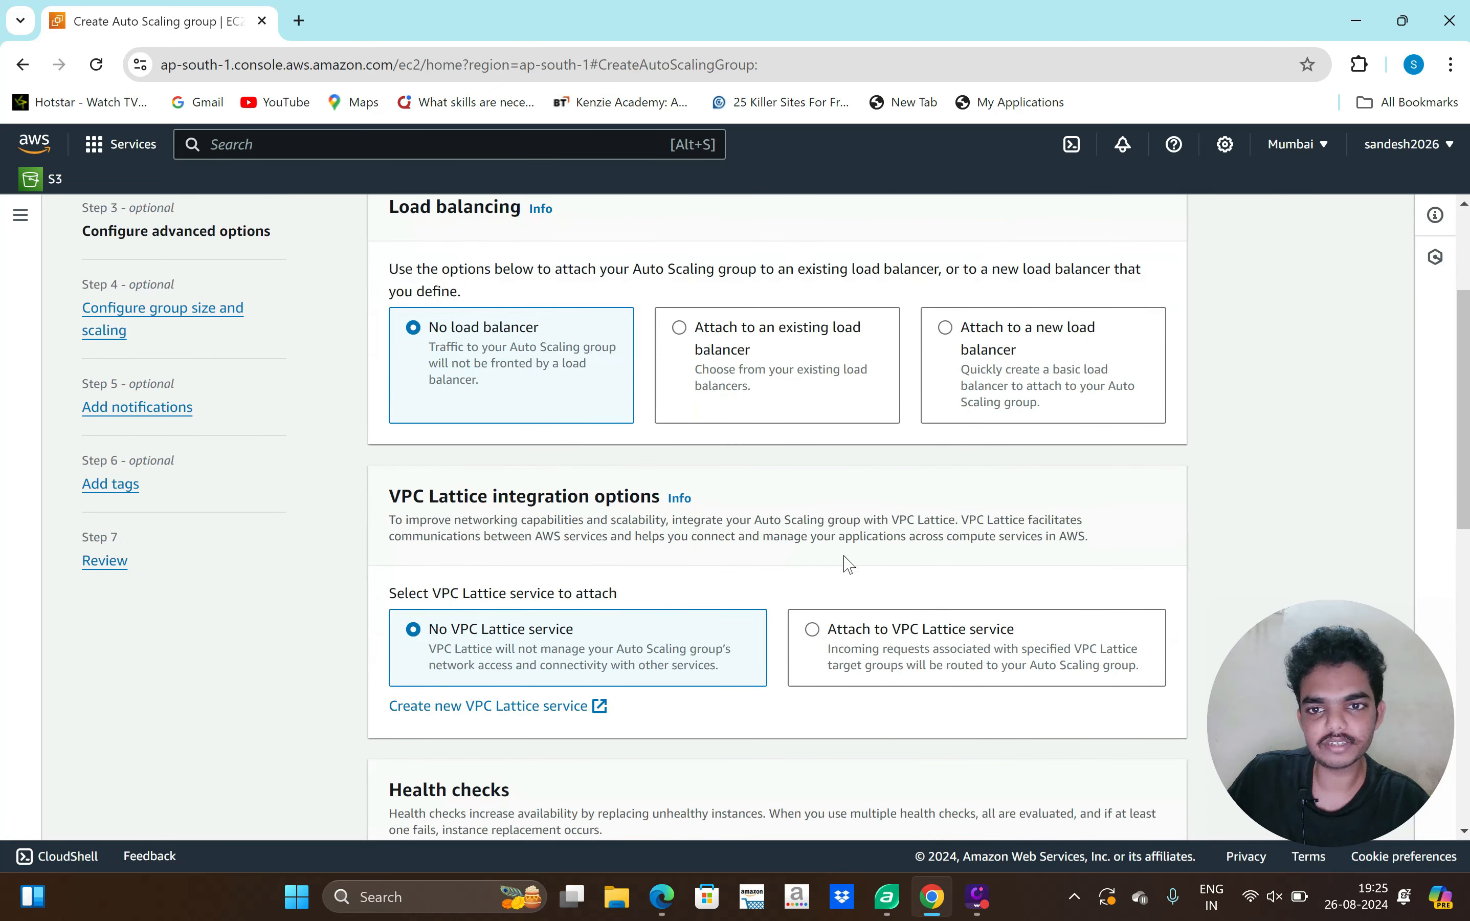
{"action": "scroll", "coordinate": [836, 572], "scroll_direction": "down", "scroll_amount": 2}
{"action": "scroll", "coordinate": [798, 670], "scroll_direction": "down", "scroll_amount": 1}
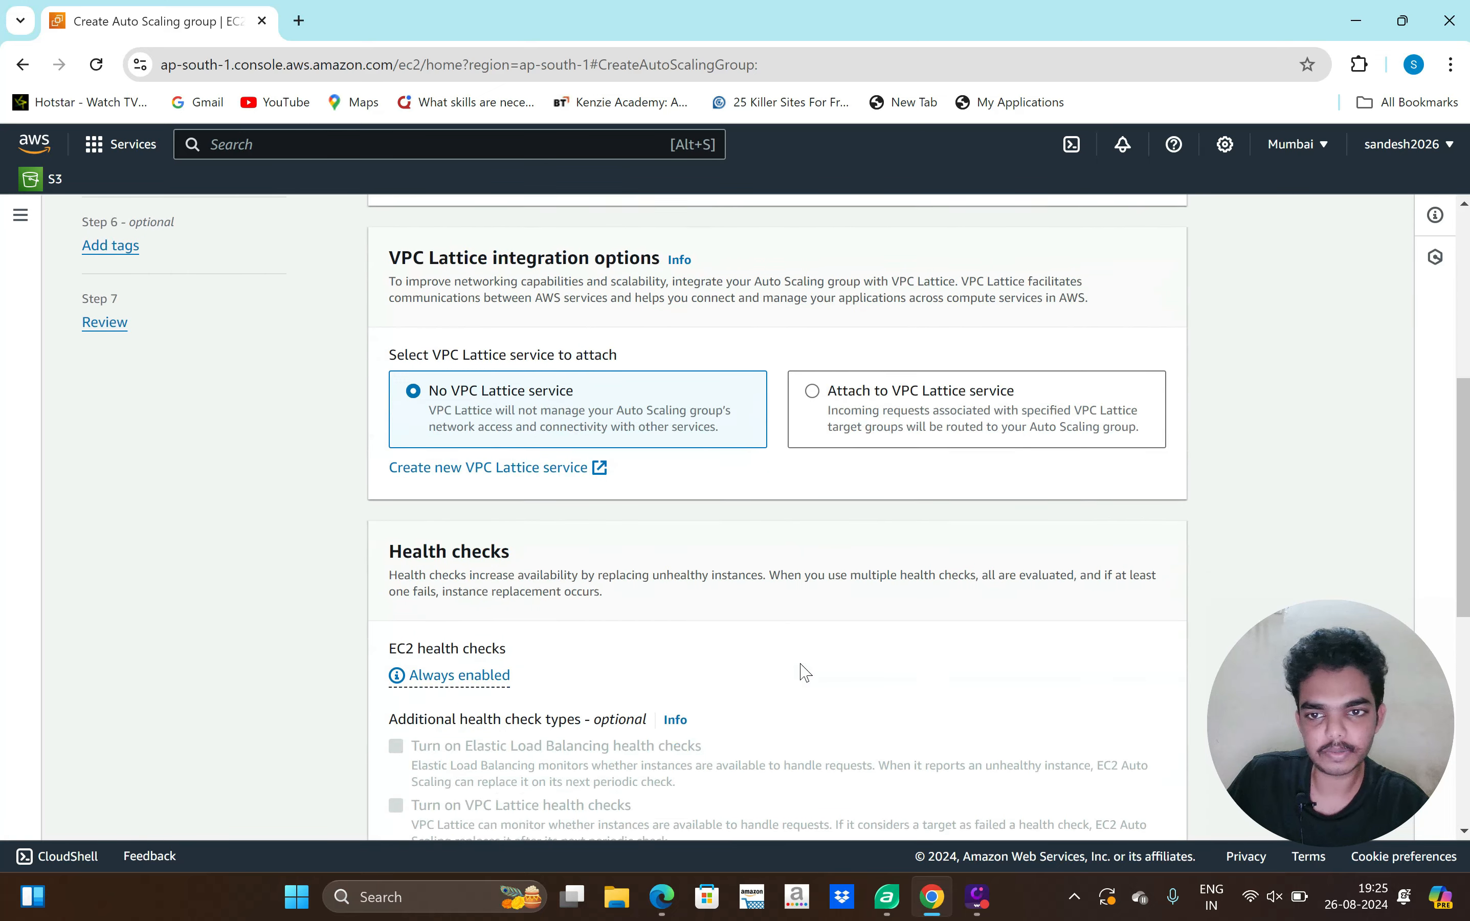
{"action": "scroll", "coordinate": [501, 364], "scroll_direction": "up", "scroll_amount": 4}
{"action": "scroll", "coordinate": [559, 373], "scroll_direction": "down", "scroll_amount": 12}
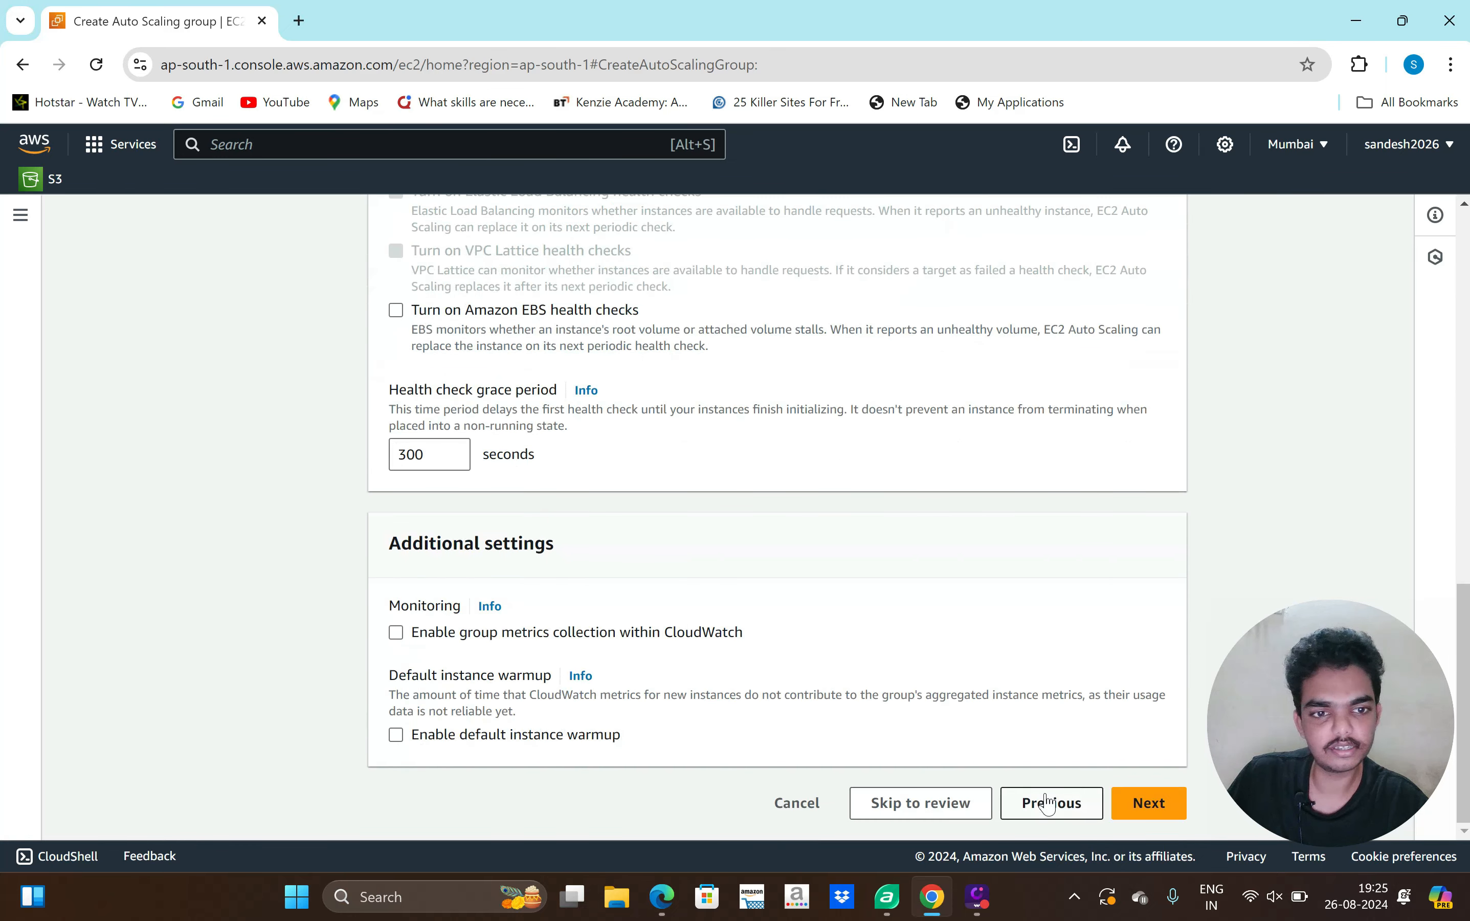
{"action": "left_click", "coordinate": [1145, 802]}
- Set the desired capacity of the Auto Scaling group to 2
{"action": "scroll", "coordinate": [928, 639], "scroll_direction": "down", "scroll_amount": 1}
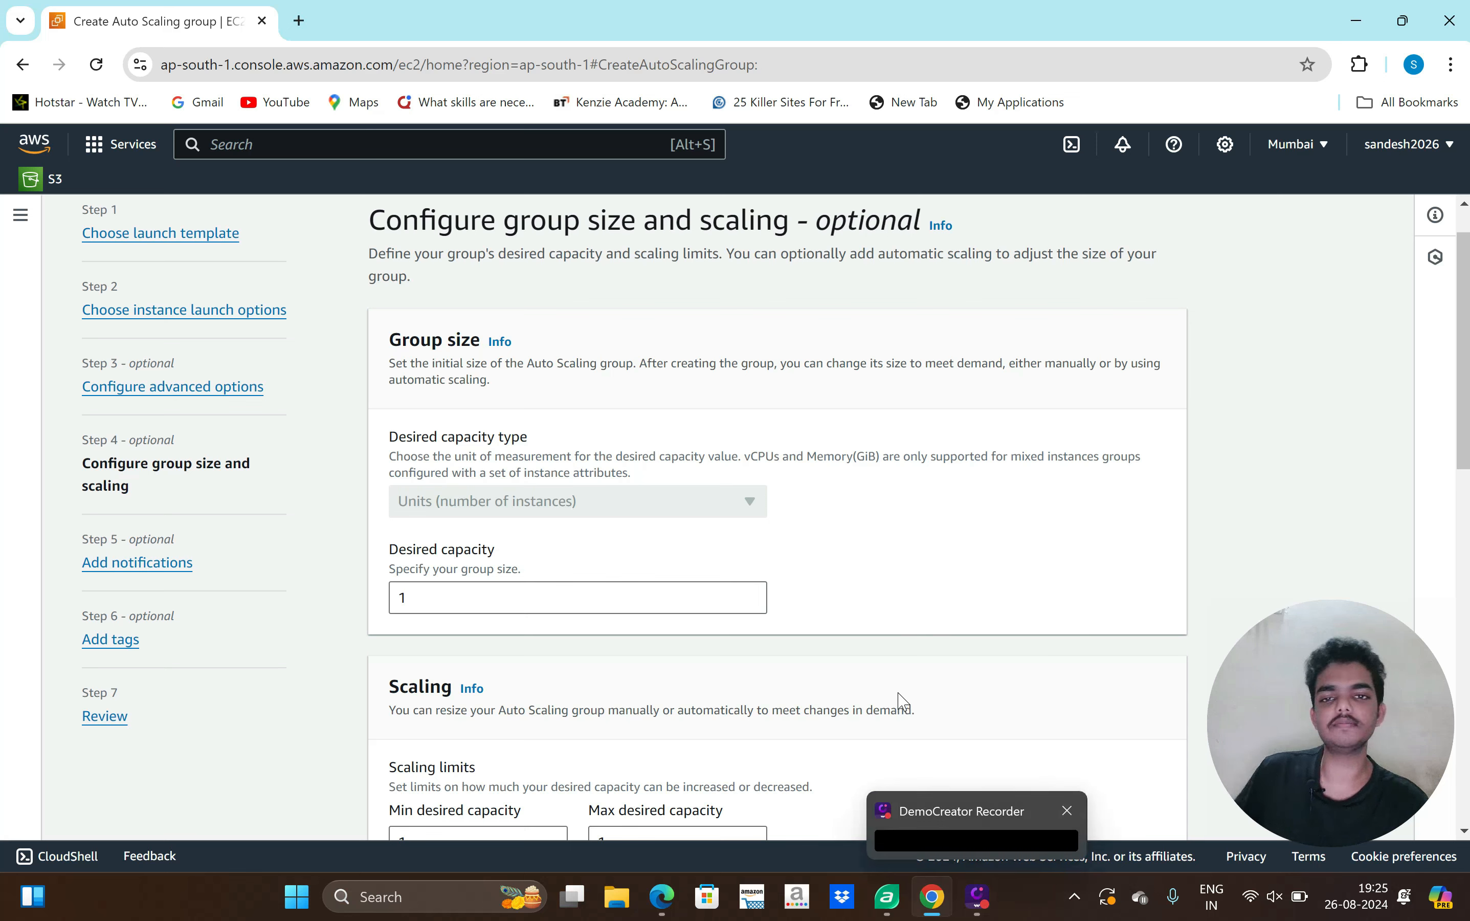
{"action": "scroll", "coordinate": [959, 610], "scroll_direction": "down", "scroll_amount": 1}
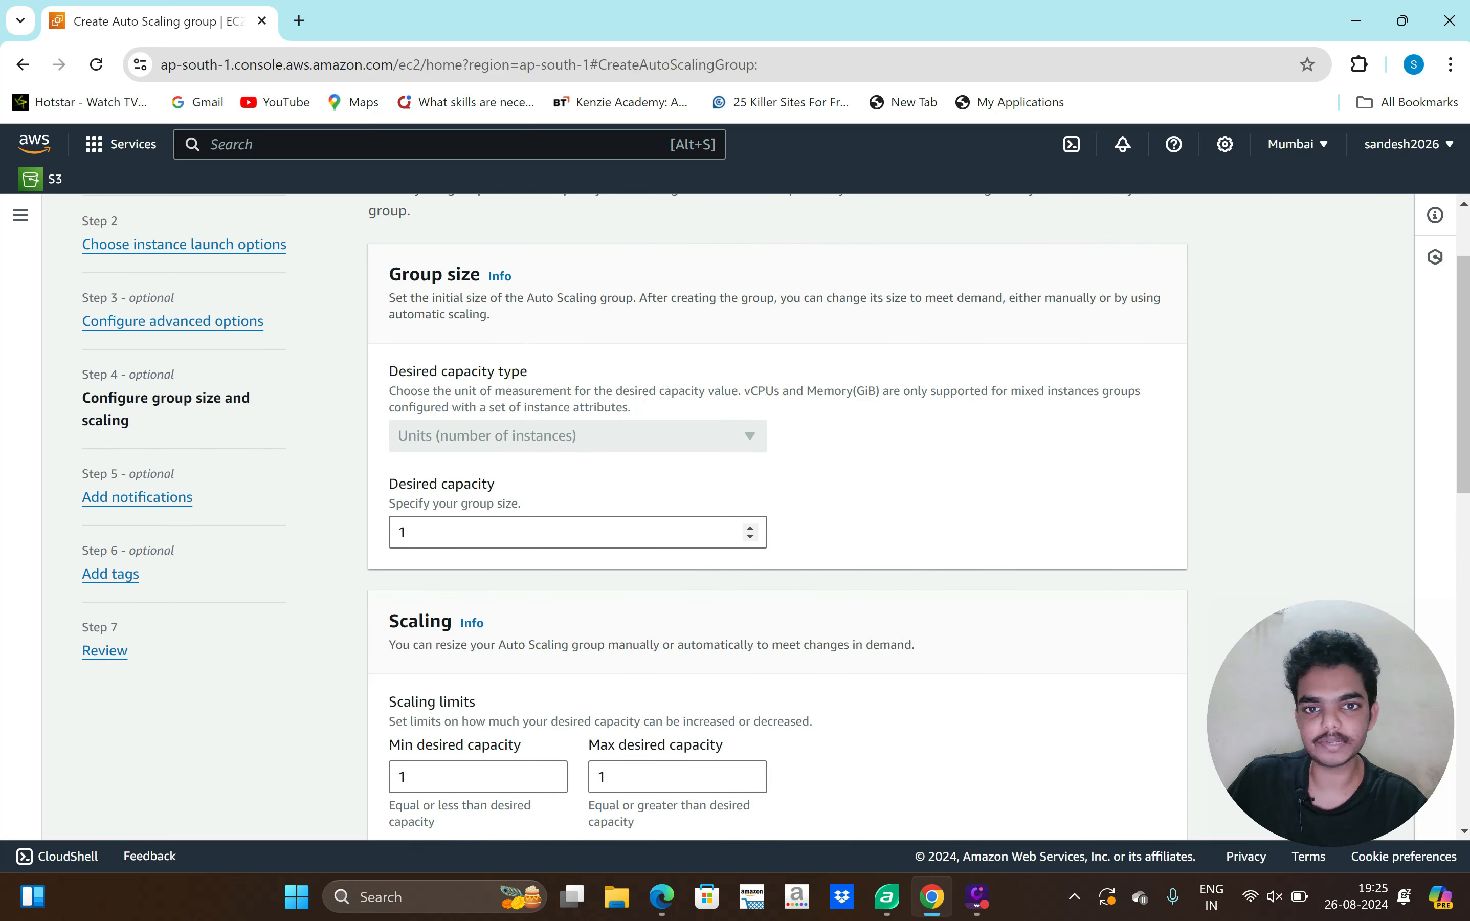
{"action": "left_click", "coordinate": [406, 532]}
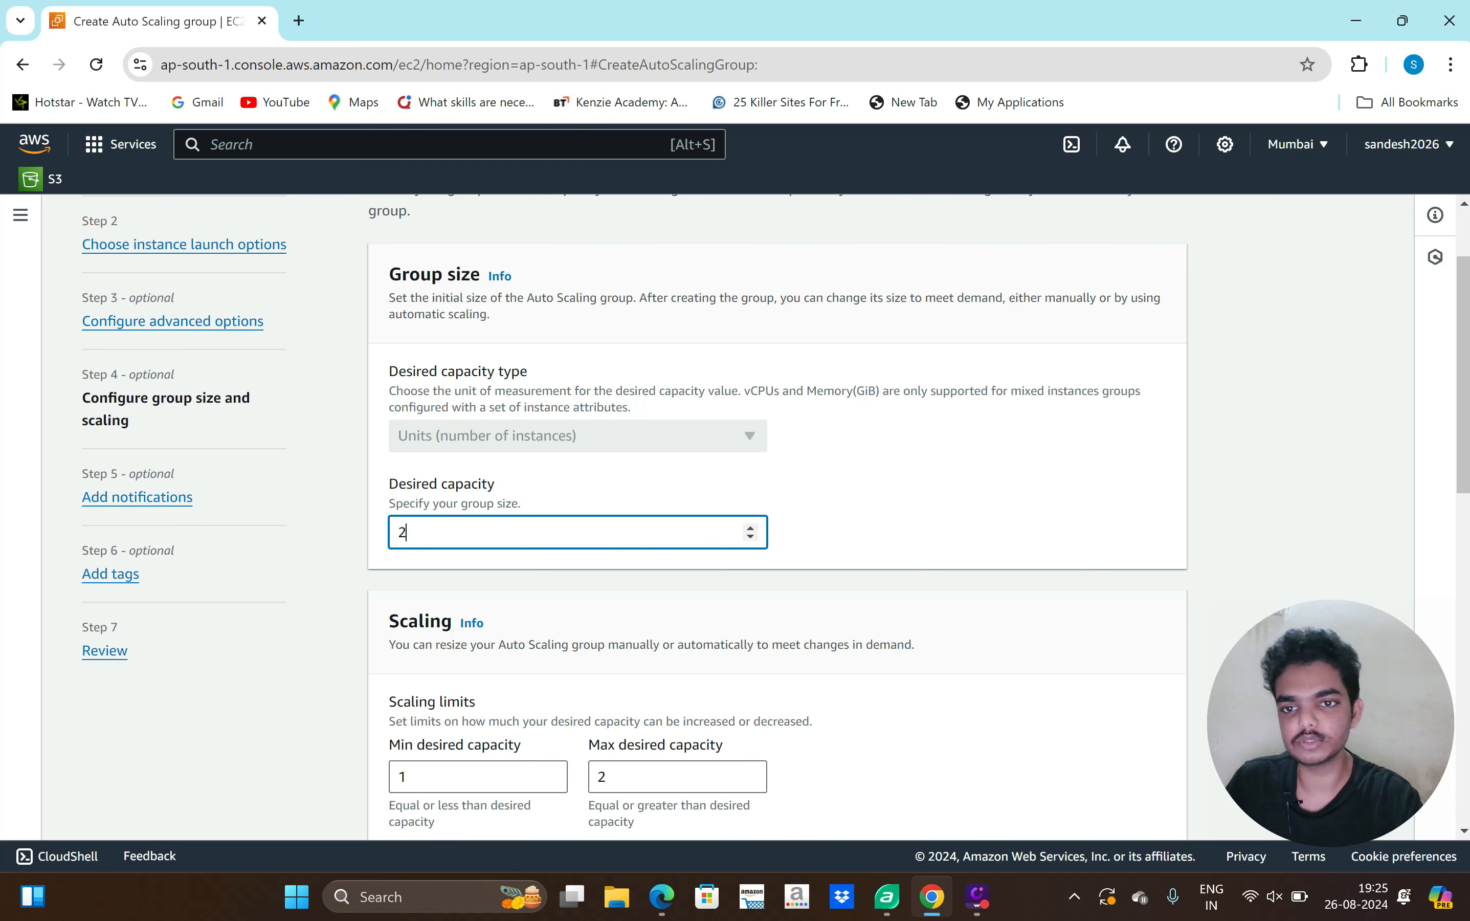
{"action": "left_click", "coordinate": [1030, 512]}
- Set the scaling limits to a minimum desired capacity of 2 and a maximum desired capacity of 5
{"action": "scroll", "coordinate": [1030, 512], "scroll_direction": "down", "scroll_amount": 4}
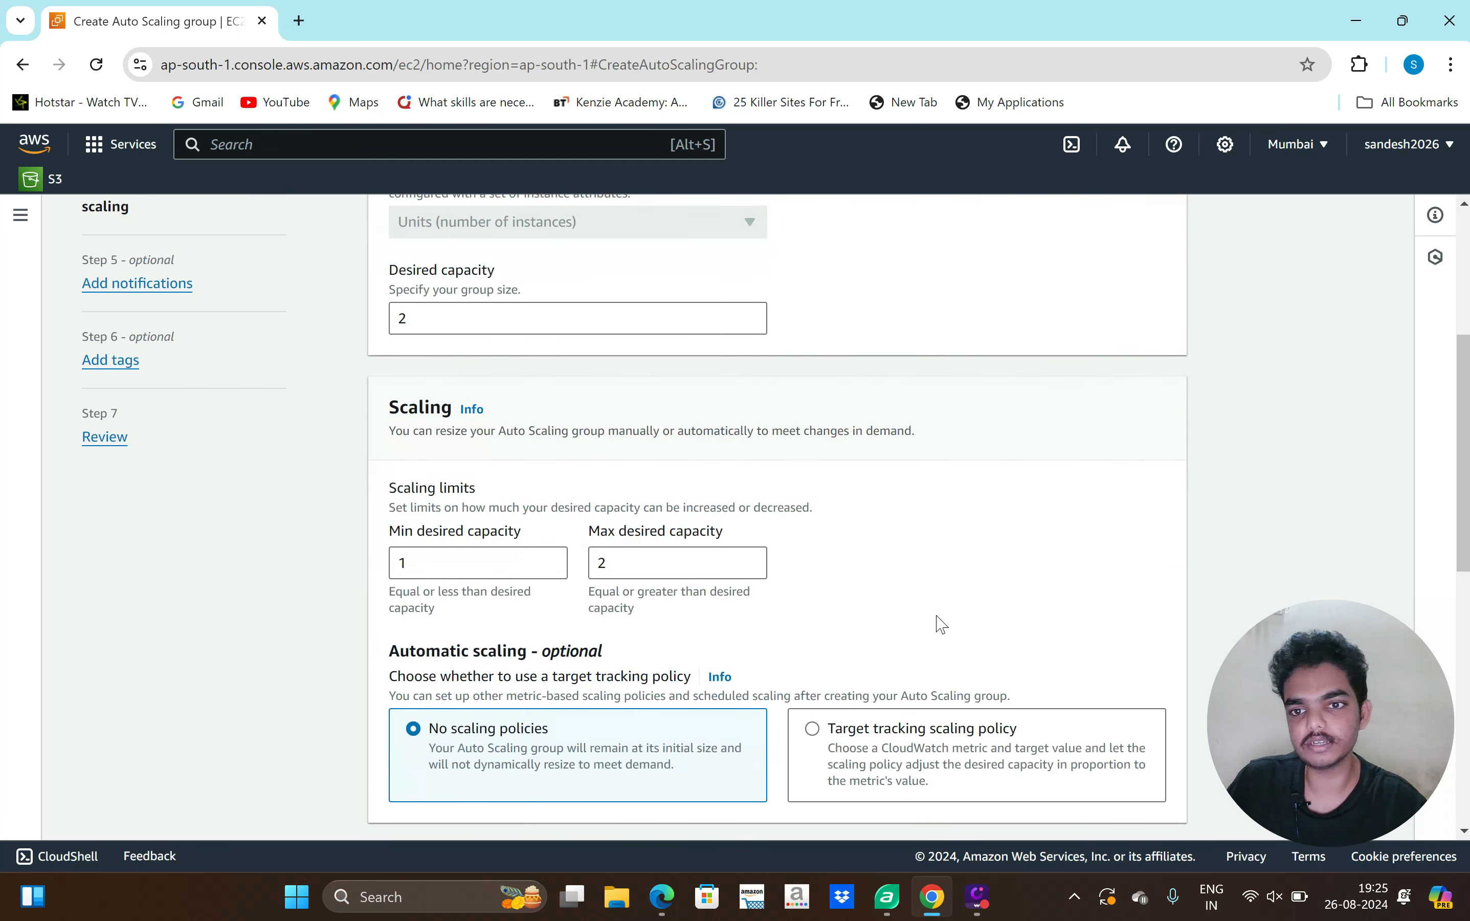
{"action": "left_click", "coordinate": [407, 557]}
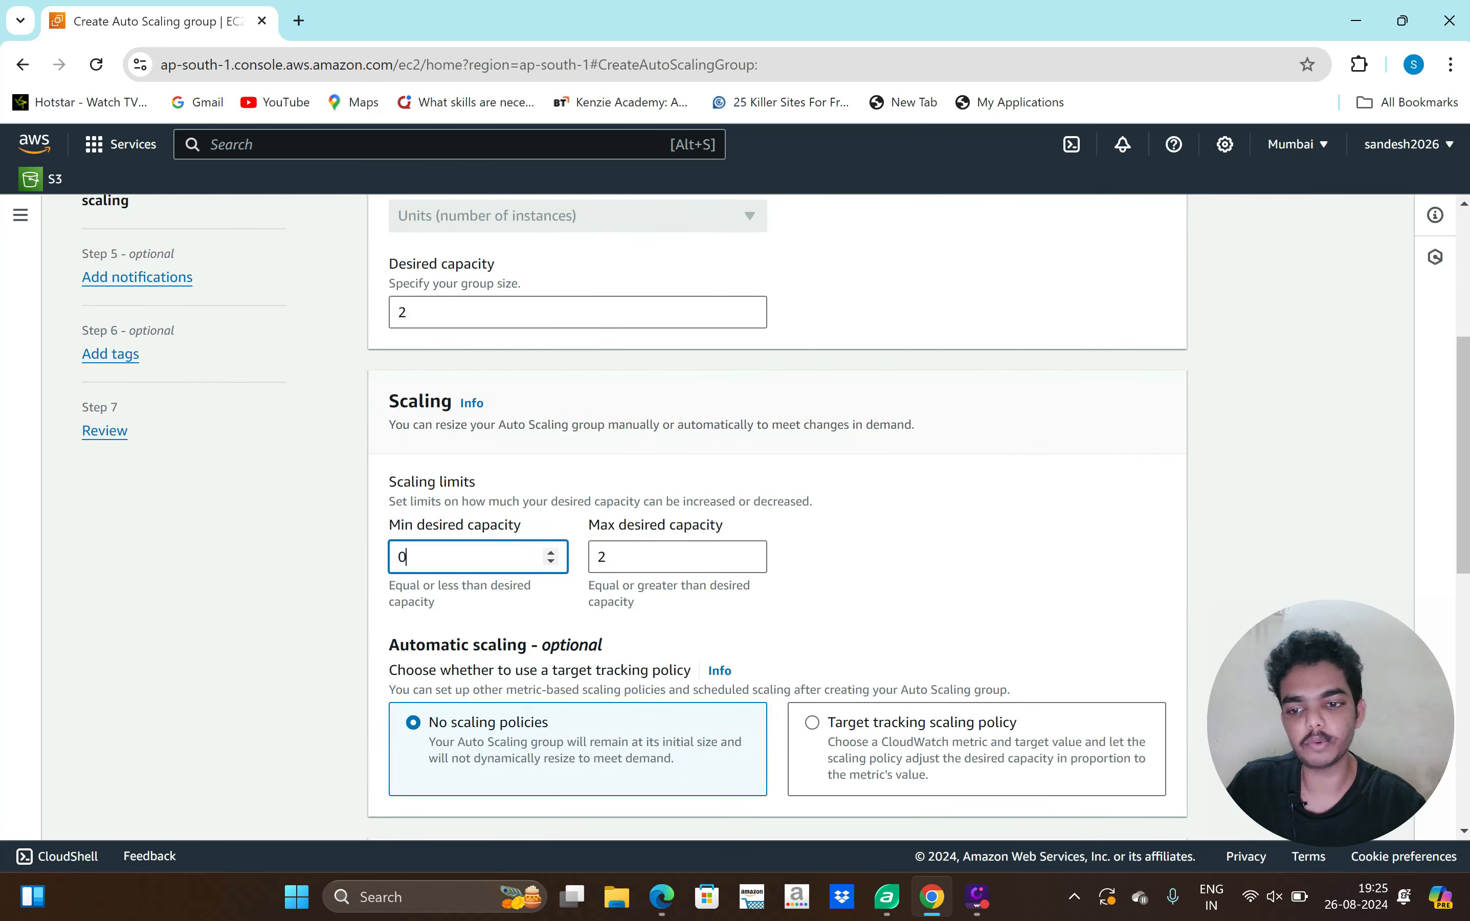
{"action": "left_click", "coordinate": [606, 556]}
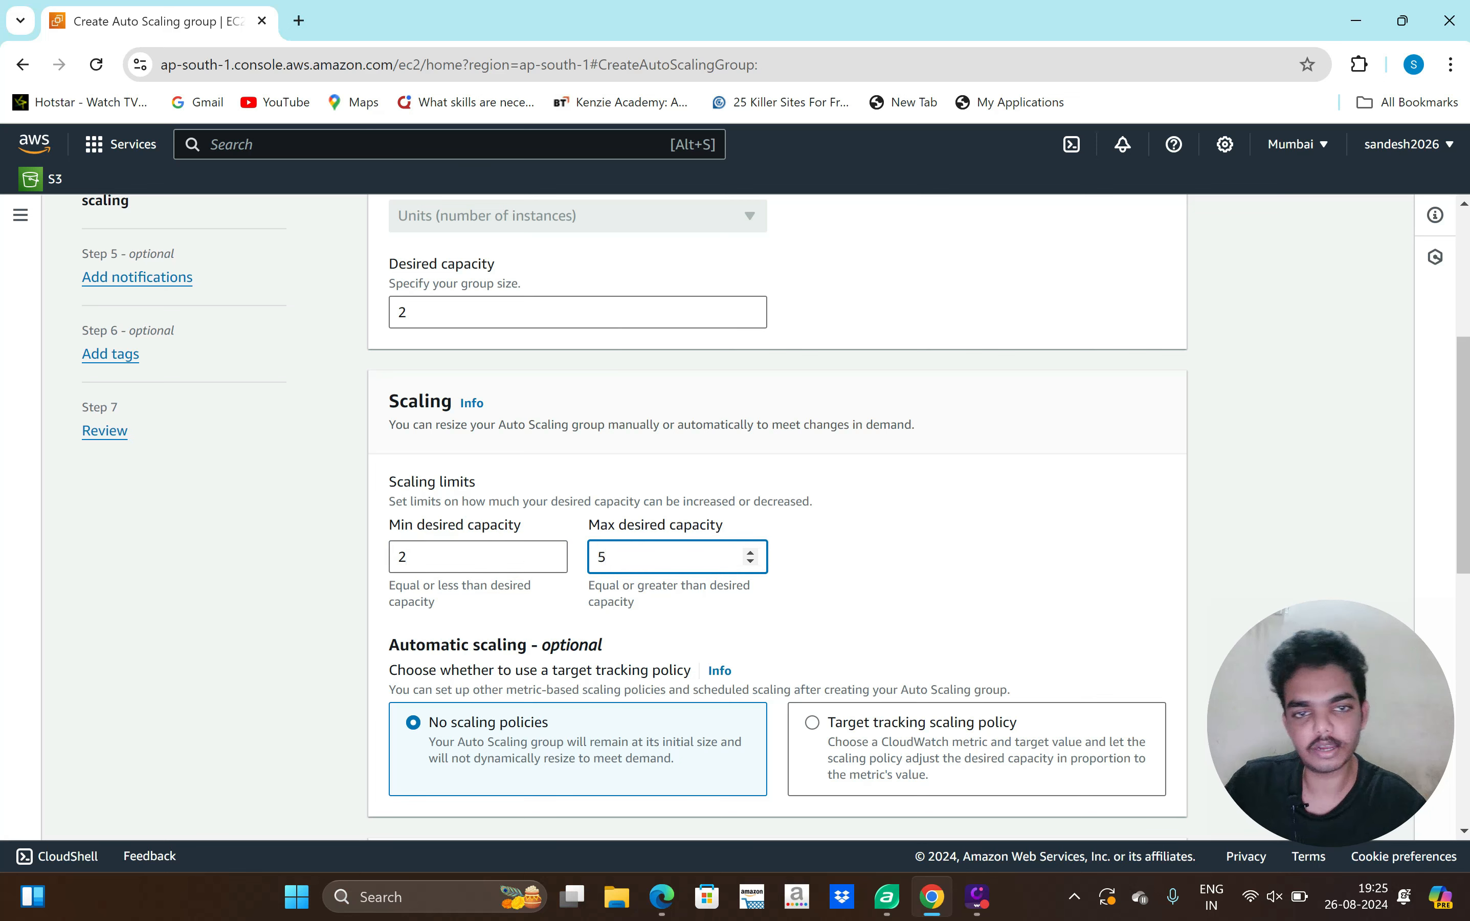
{"action": "left_click", "coordinate": [1050, 515]}
- Choose a target tracking scaling policy for automatic scaling and review its policy name, metric type and target value settings
{"action": "scroll", "coordinate": [942, 517], "scroll_direction": "down", "scroll_amount": 1}
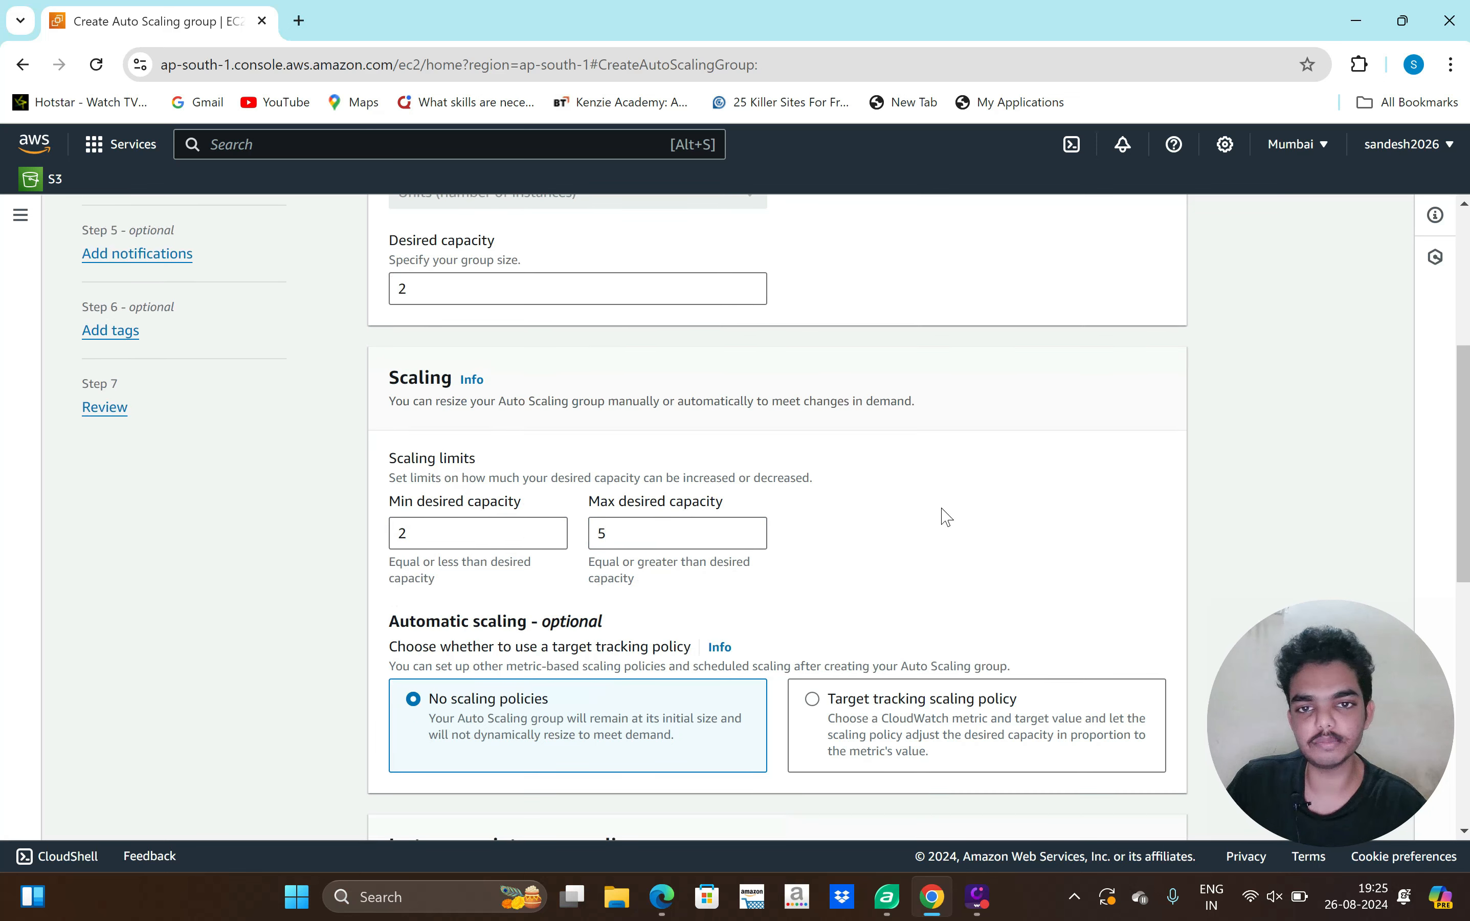
{"action": "scroll", "coordinate": [898, 544], "scroll_direction": "down", "scroll_amount": 3}
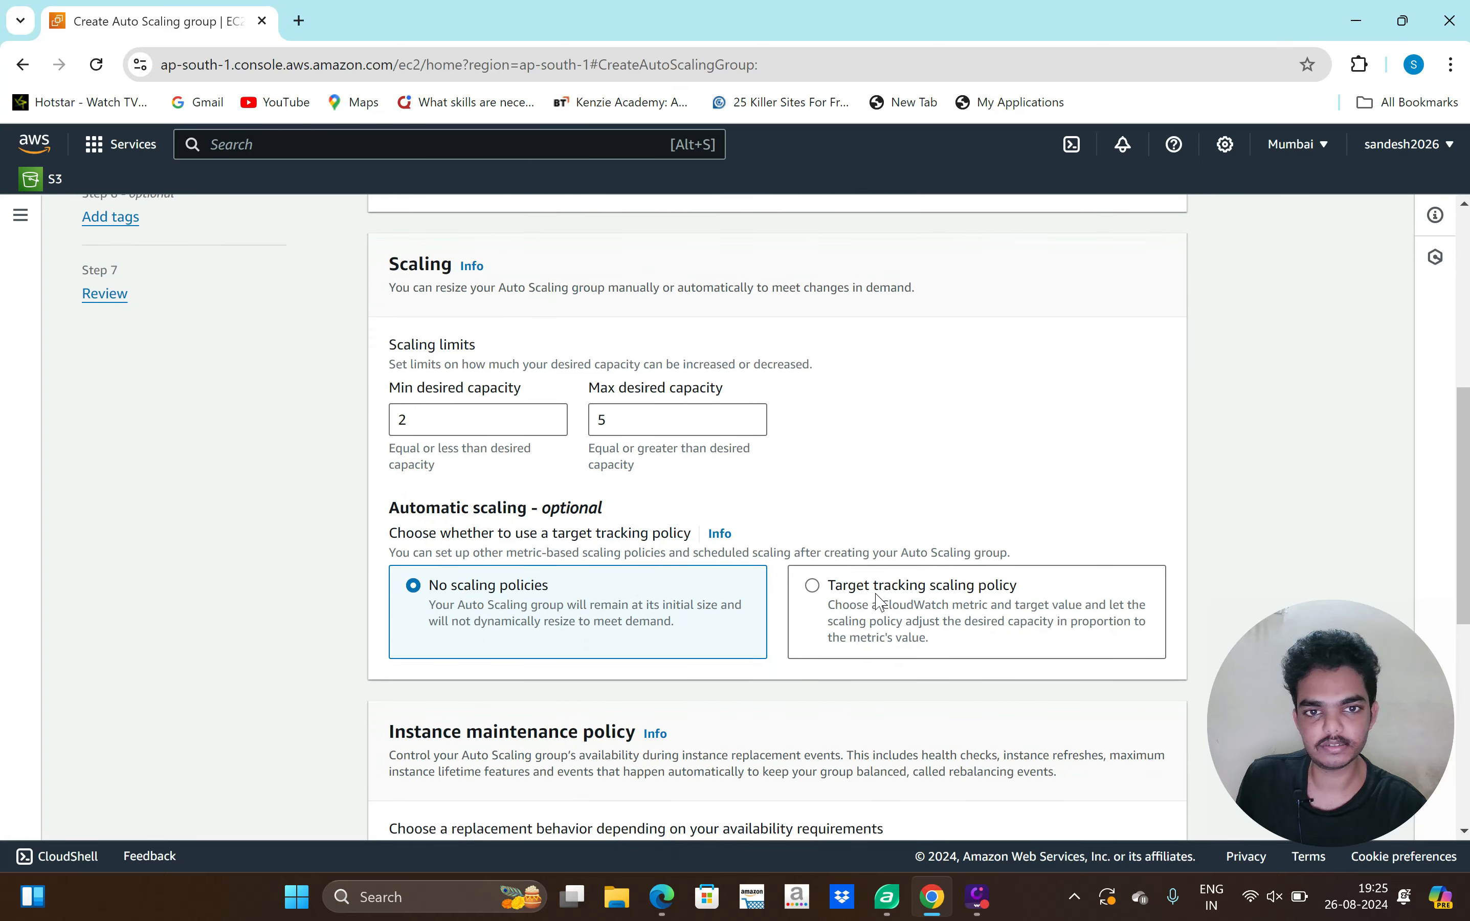
{"action": "left_click", "coordinate": [818, 591]}
{"action": "scroll", "coordinate": [791, 618], "scroll_direction": "down", "scroll_amount": 1}
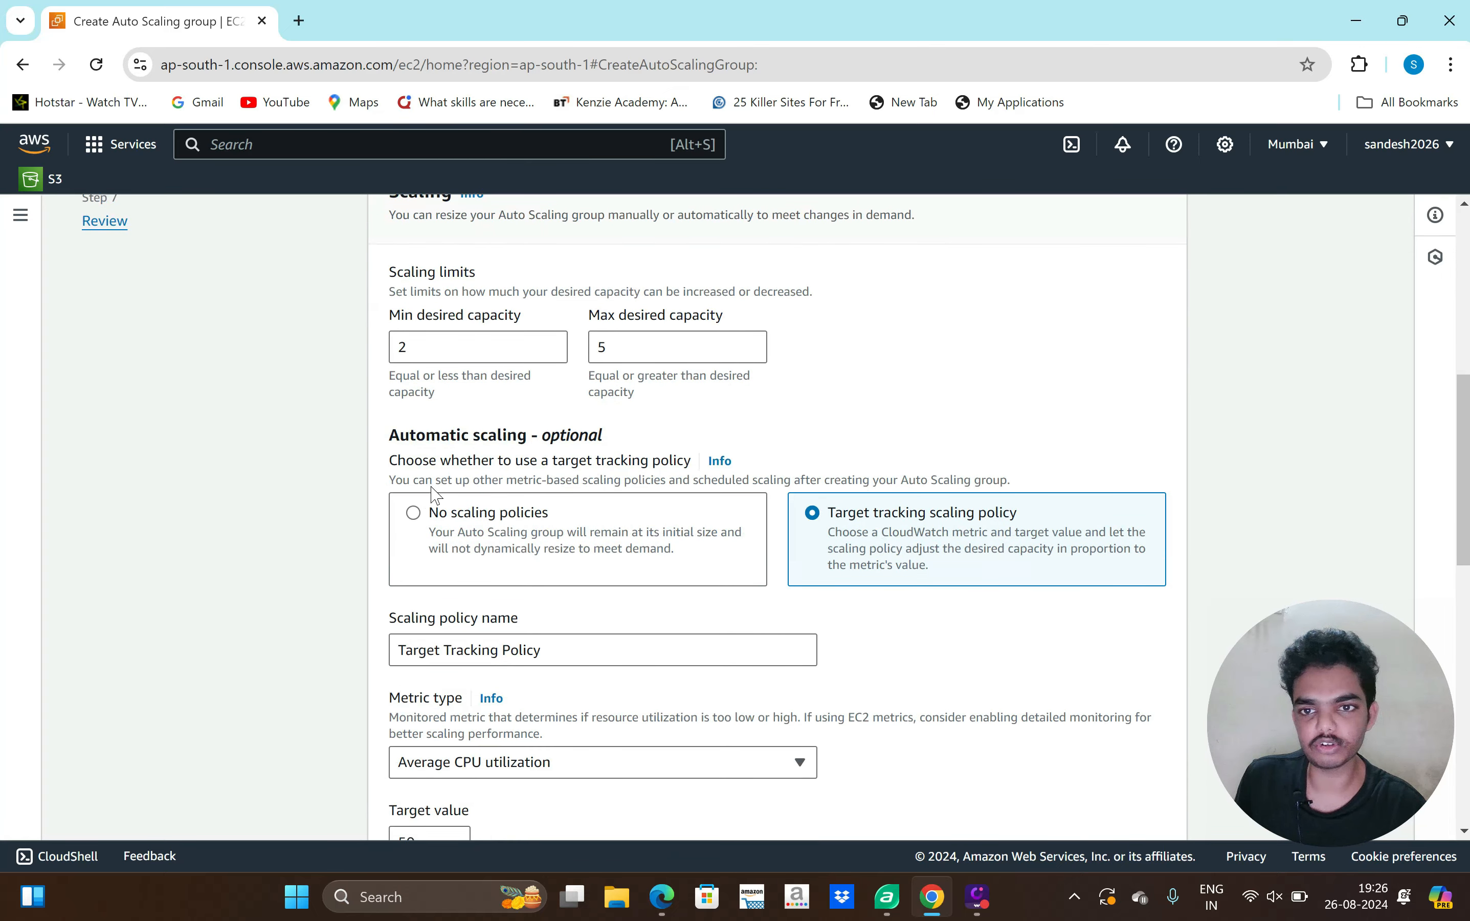
{"action": "scroll", "coordinate": [600, 527], "scroll_direction": "down", "scroll_amount": 2}
{"action": "scroll", "coordinate": [915, 379], "scroll_direction": "down", "scroll_amount": 1}
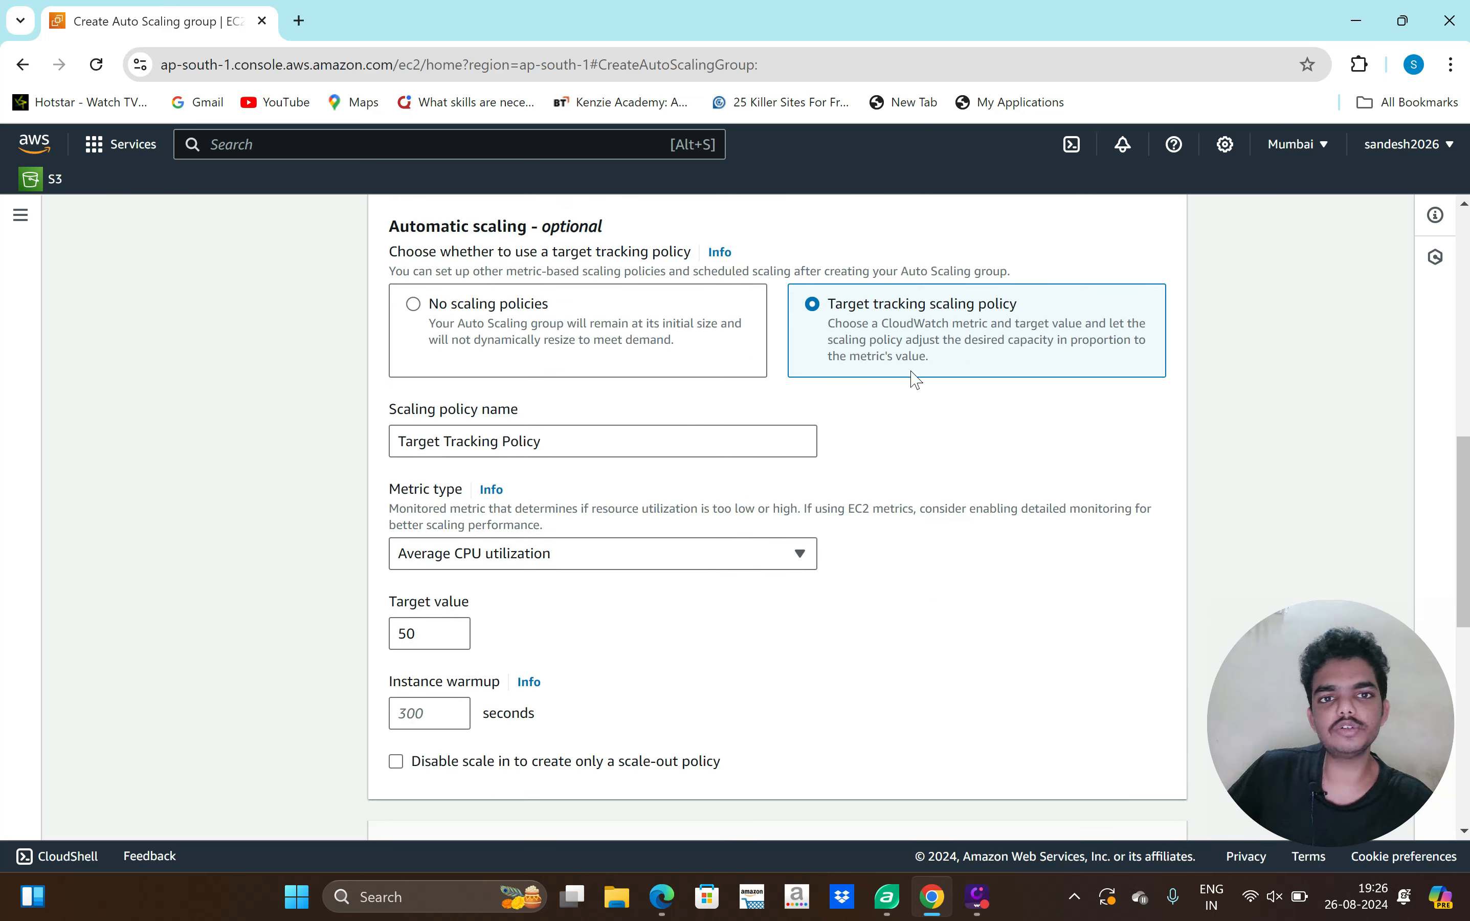
- Keep Average CPU utilization as the scaling policy's metric type and set its target value to 80
{"action": "left_click", "coordinate": [799, 554]}
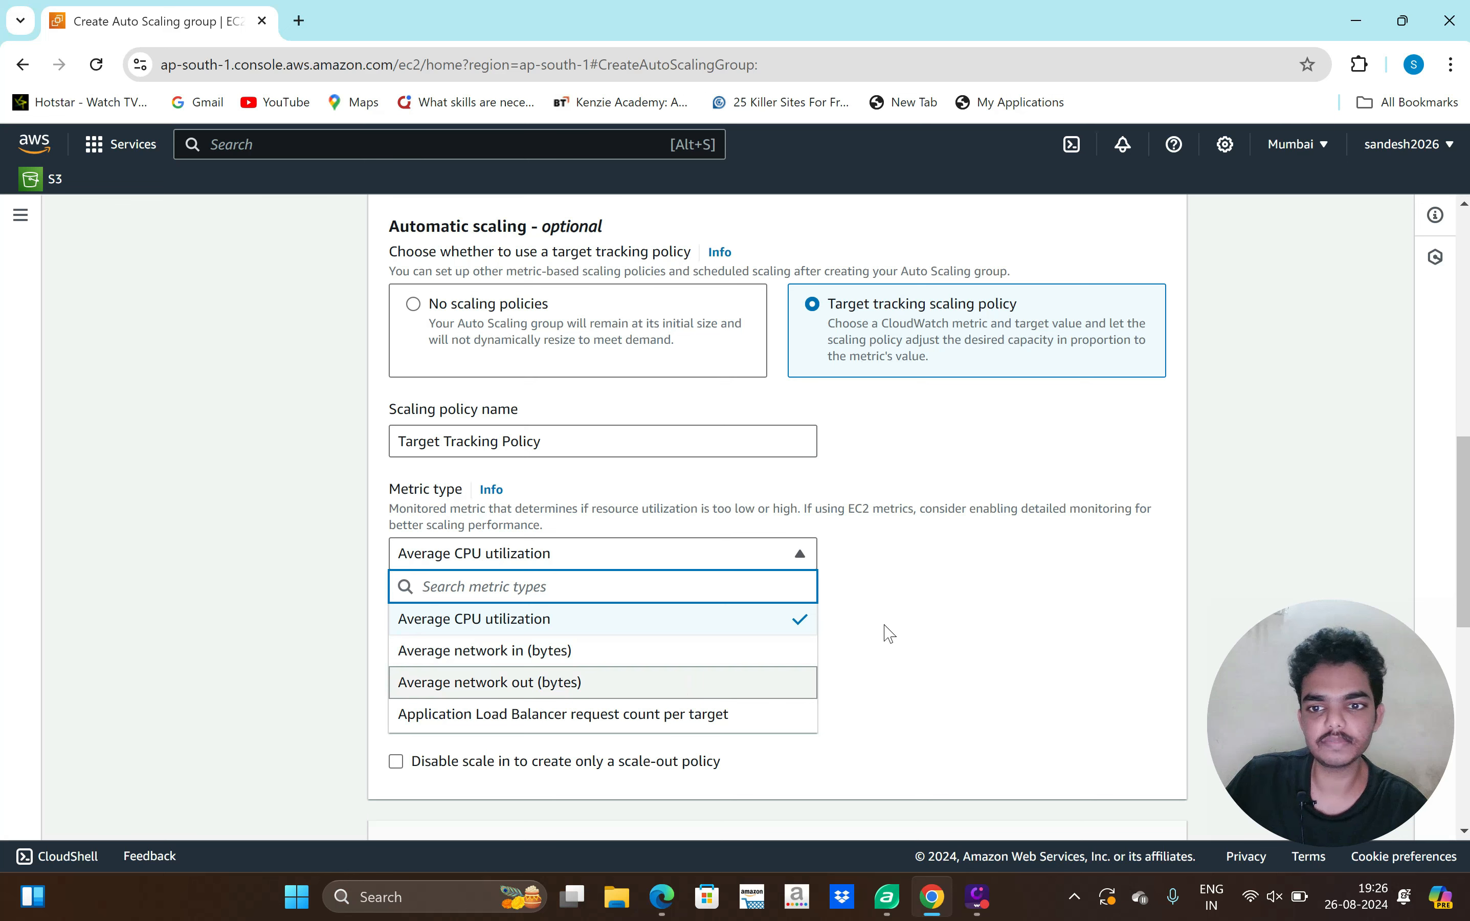
{"action": "left_click", "coordinate": [959, 616]}
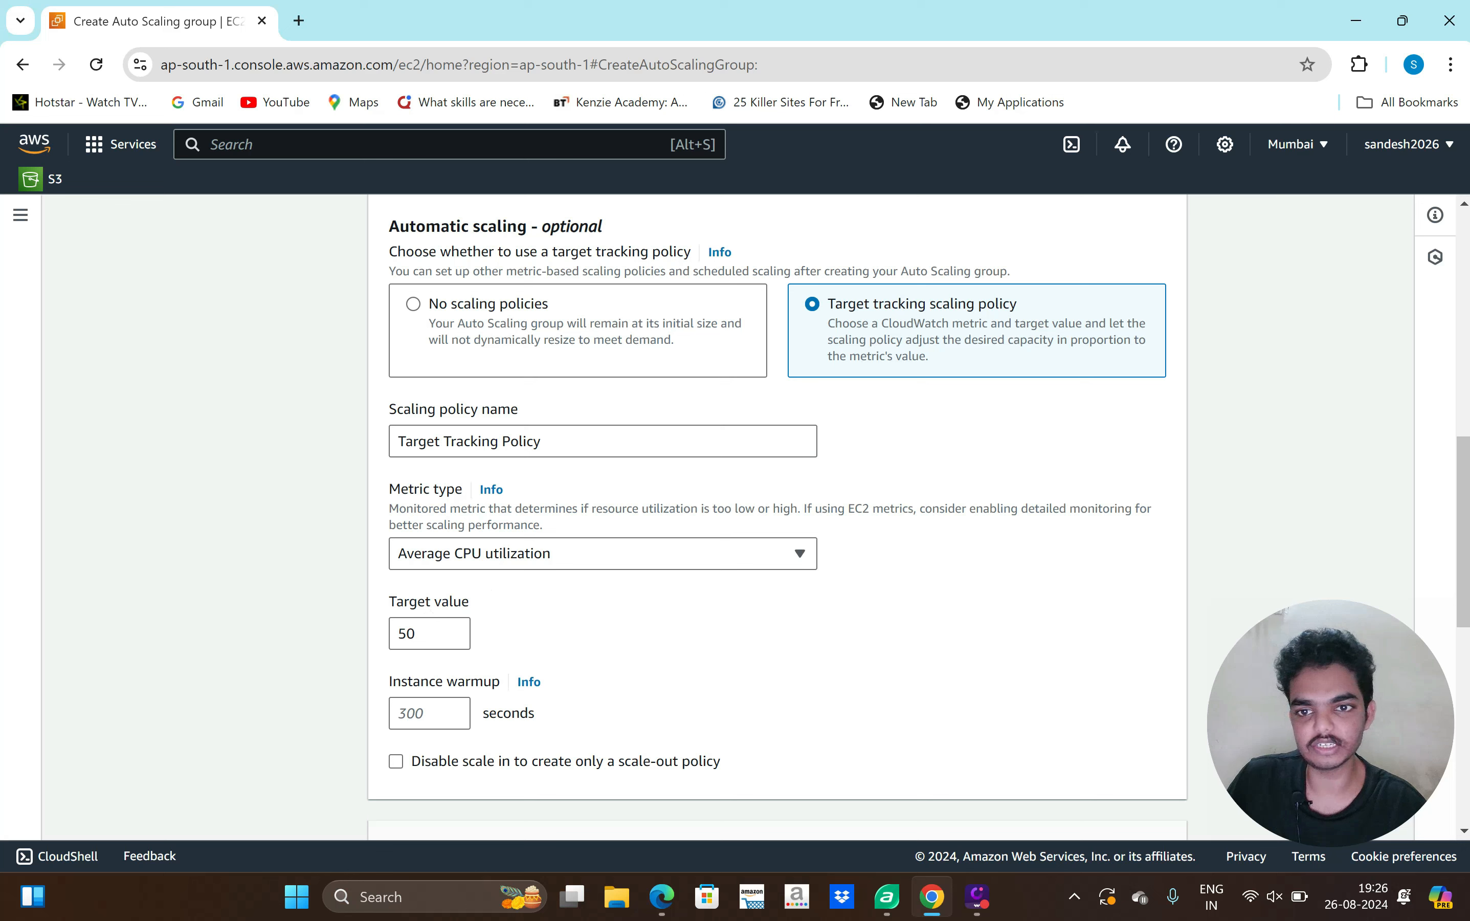
{"action": "left_click", "coordinate": [426, 633]}
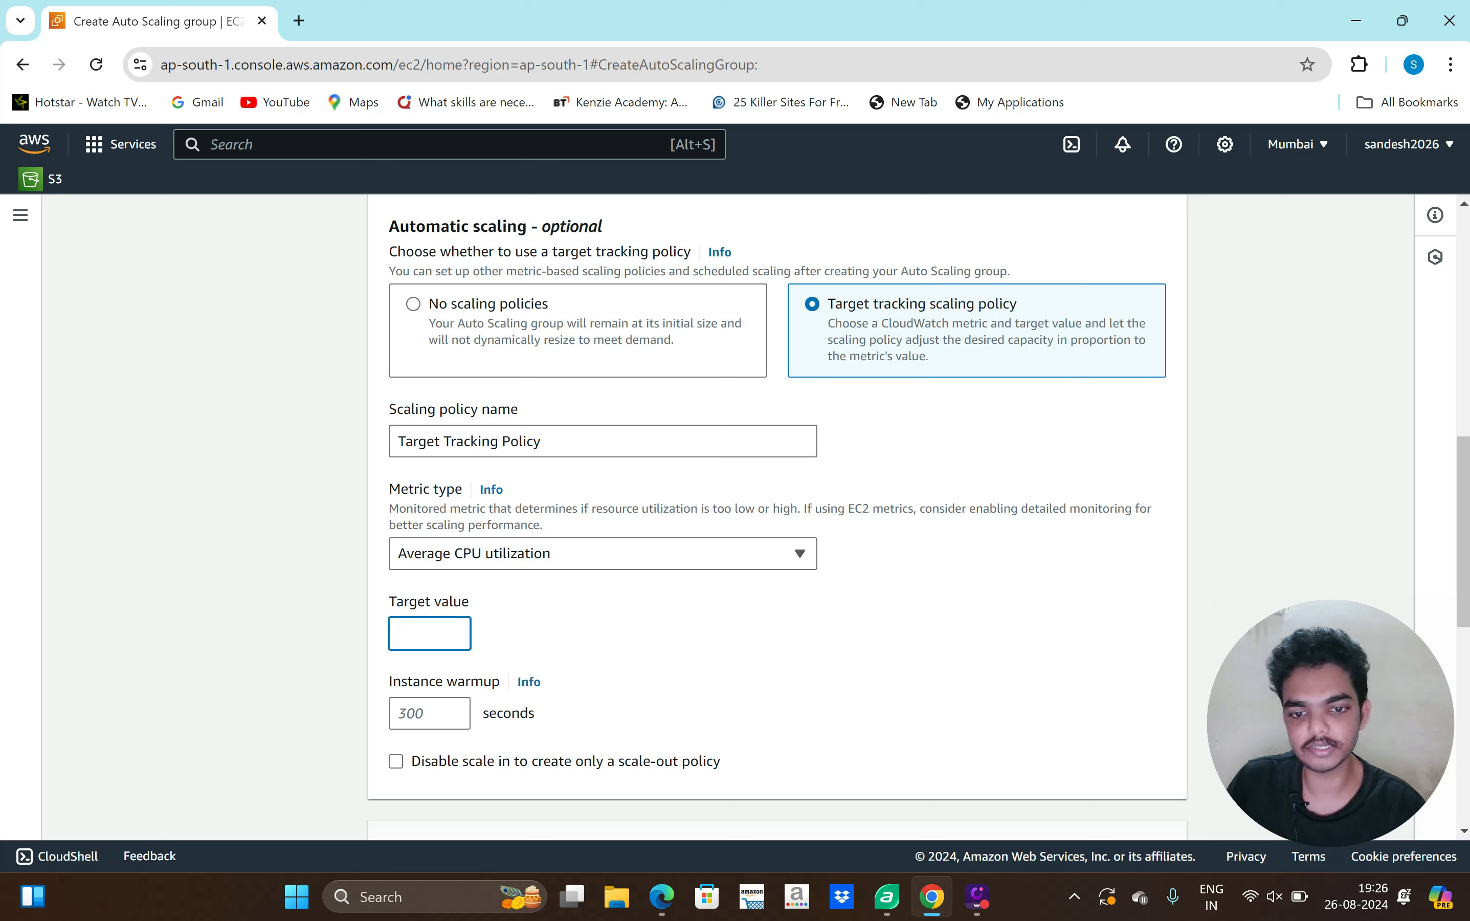
{"action": "left_click", "coordinate": [753, 644]}
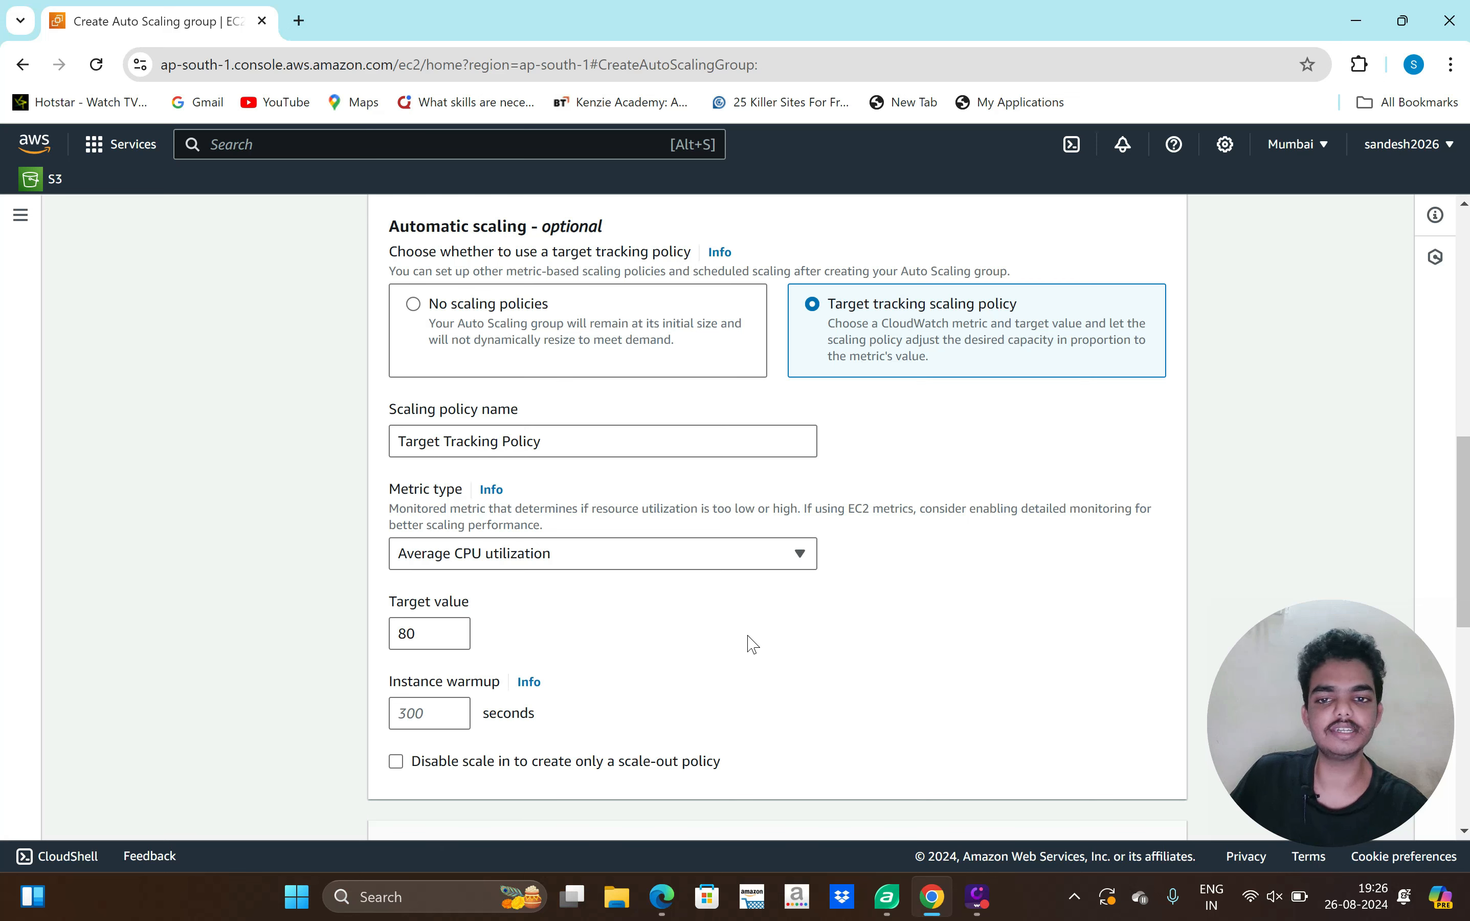
- Keep the No policy maintenance behavior and scale-in protection off, and proceed to the review without adding notifications or tags
{"action": "scroll", "coordinate": [700, 658], "scroll_direction": "down", "scroll_amount": 2}
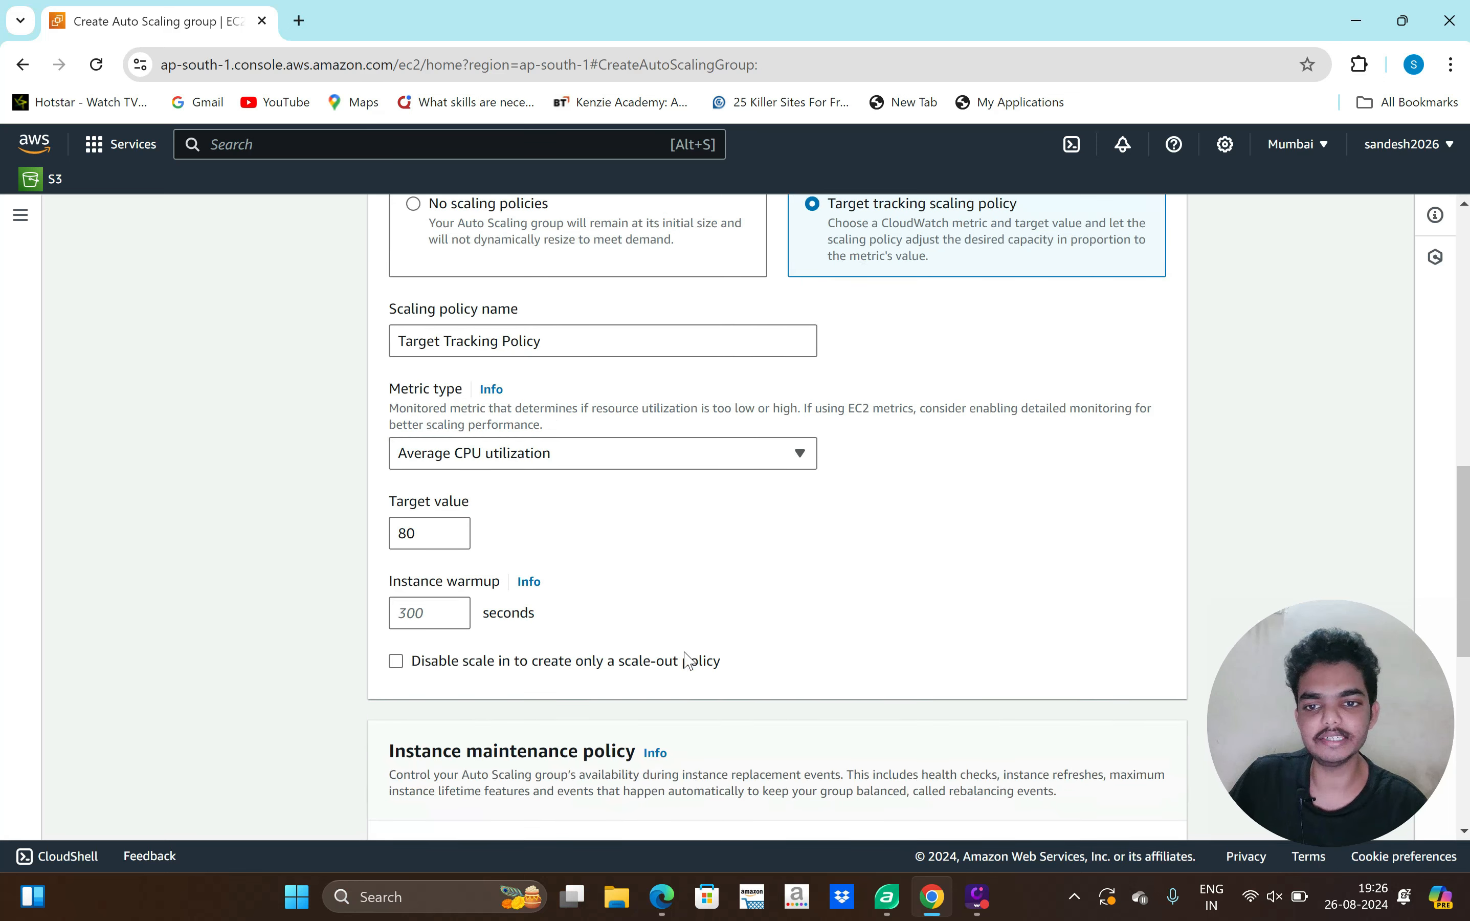
{"action": "scroll", "coordinate": [784, 592], "scroll_direction": "down", "scroll_amount": 4}
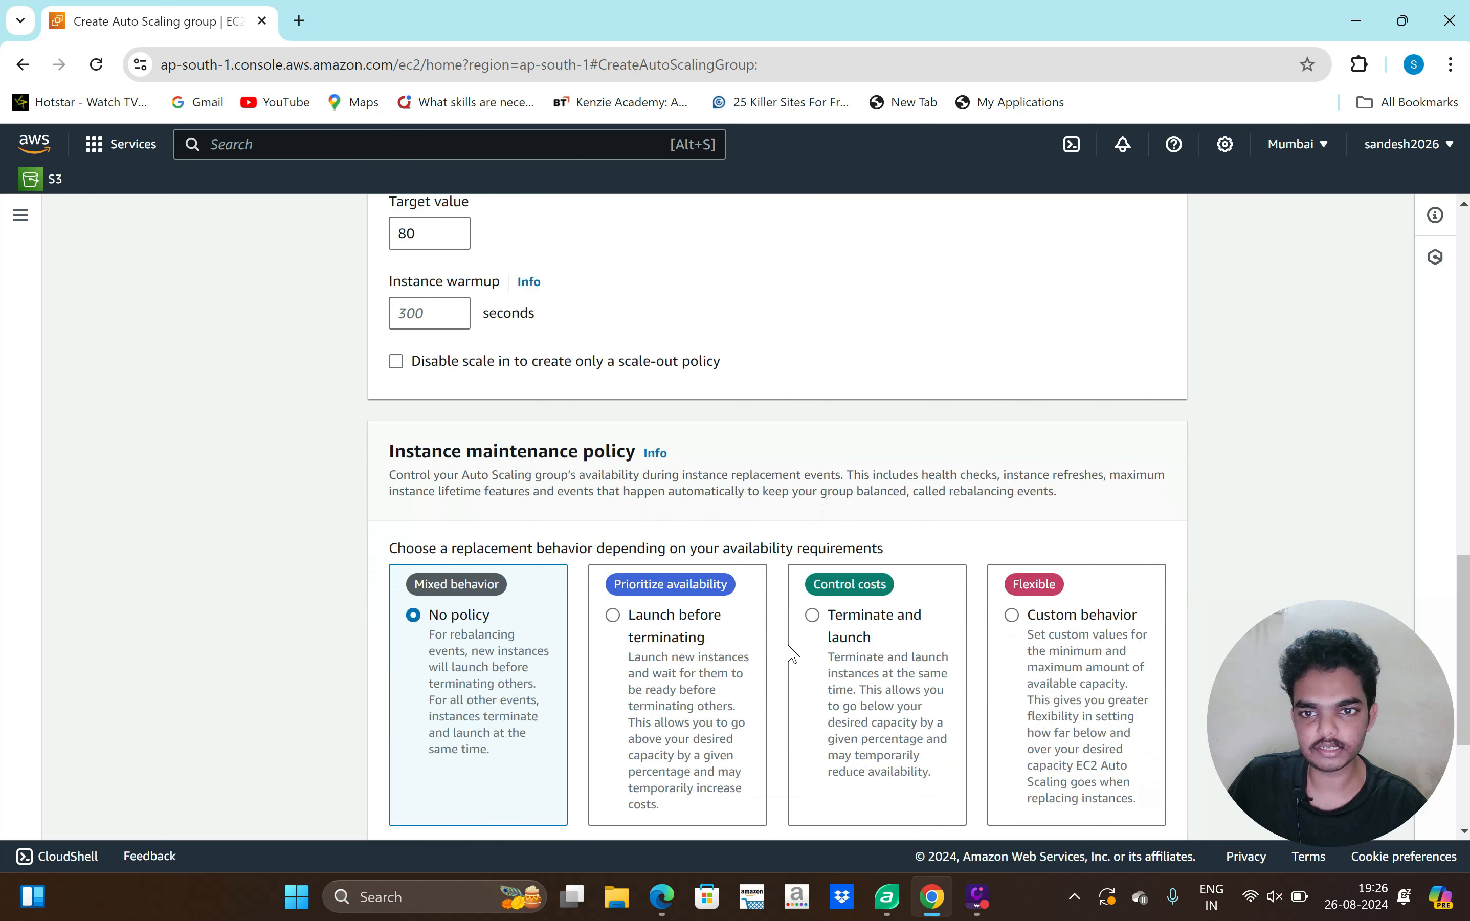
{"action": "scroll", "coordinate": [856, 709], "scroll_direction": "down", "scroll_amount": 2}
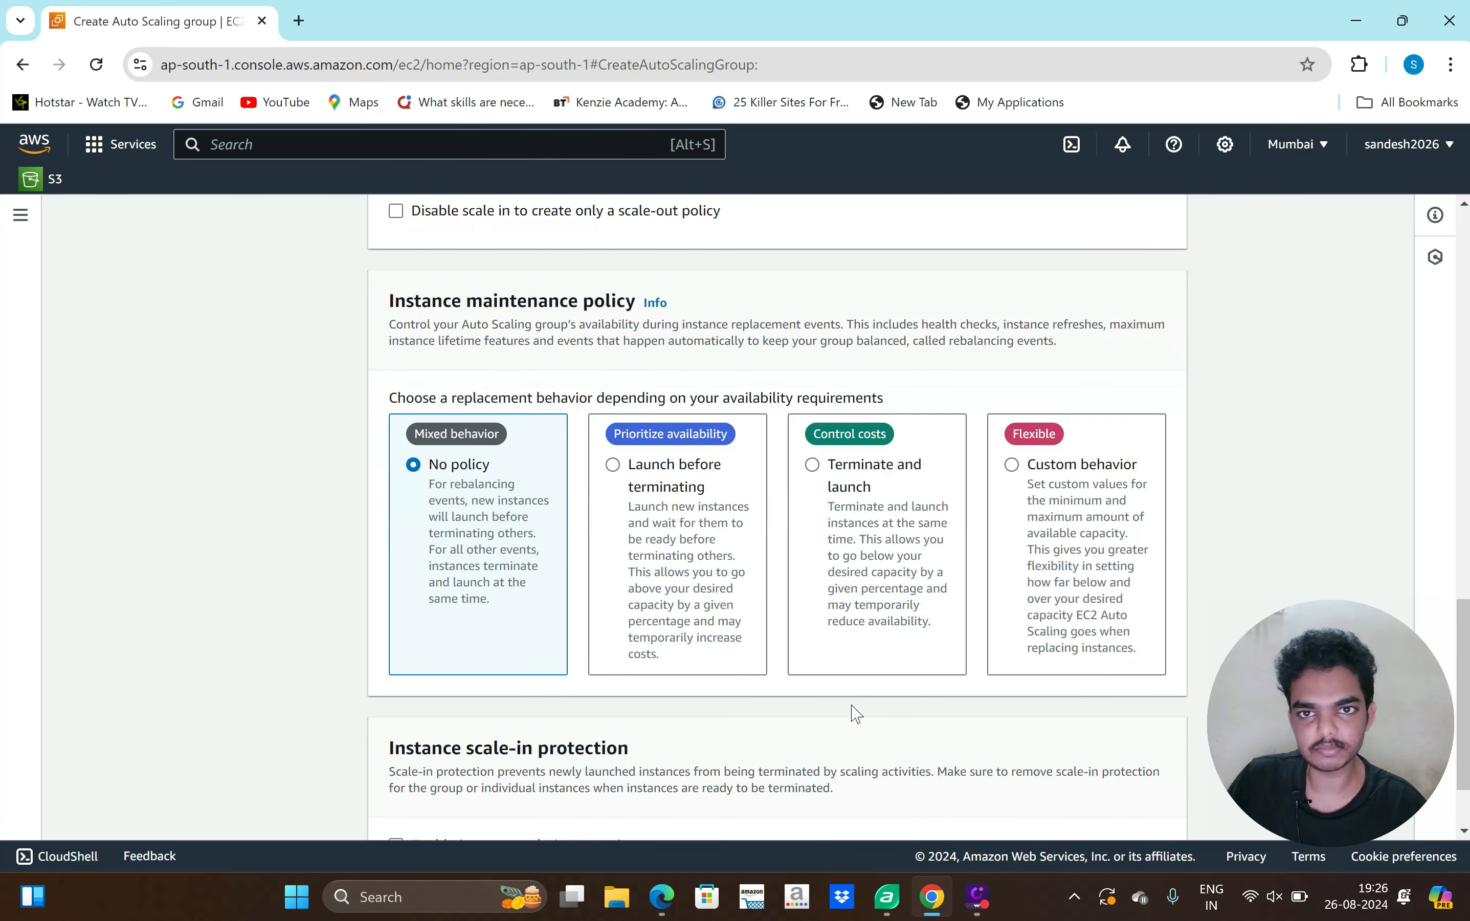
{"action": "scroll", "coordinate": [543, 550], "scroll_direction": "down", "scroll_amount": 2}
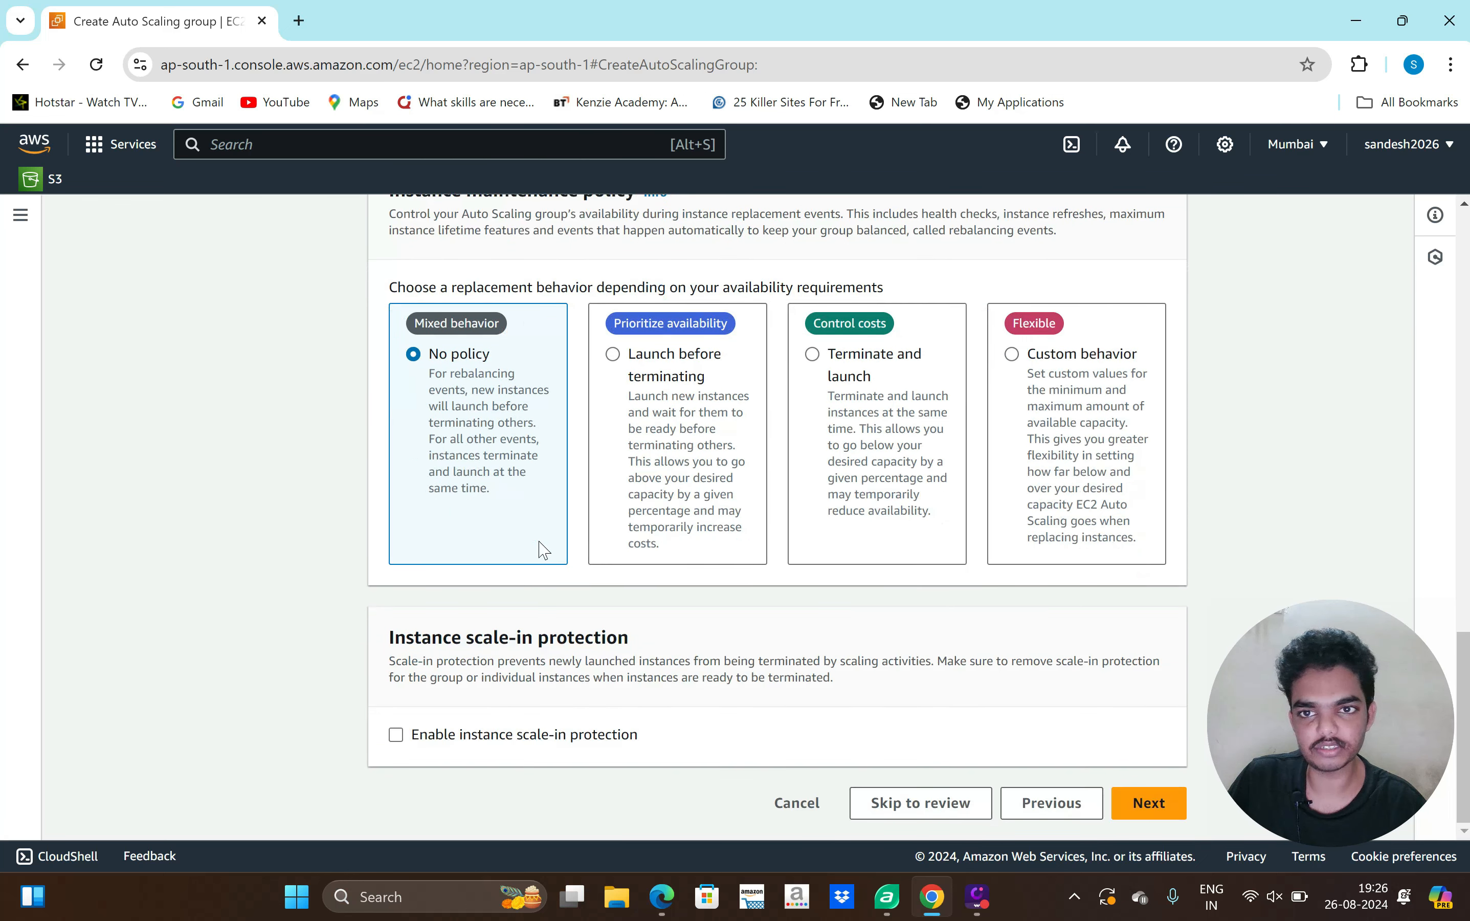
{"action": "left_click", "coordinate": [1144, 803]}
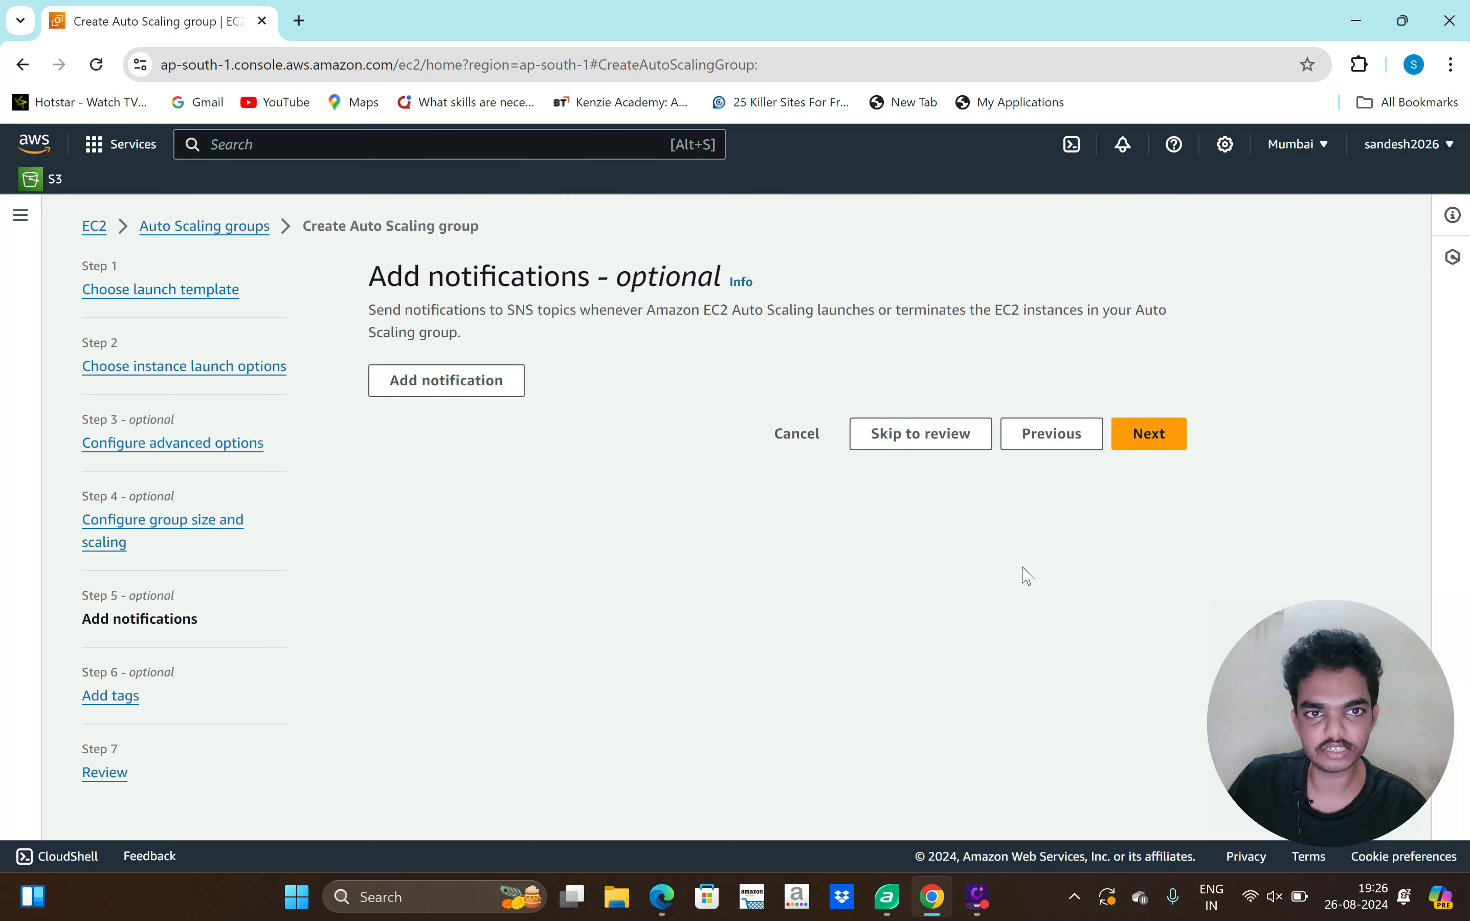
{"action": "left_click", "coordinate": [1157, 448]}
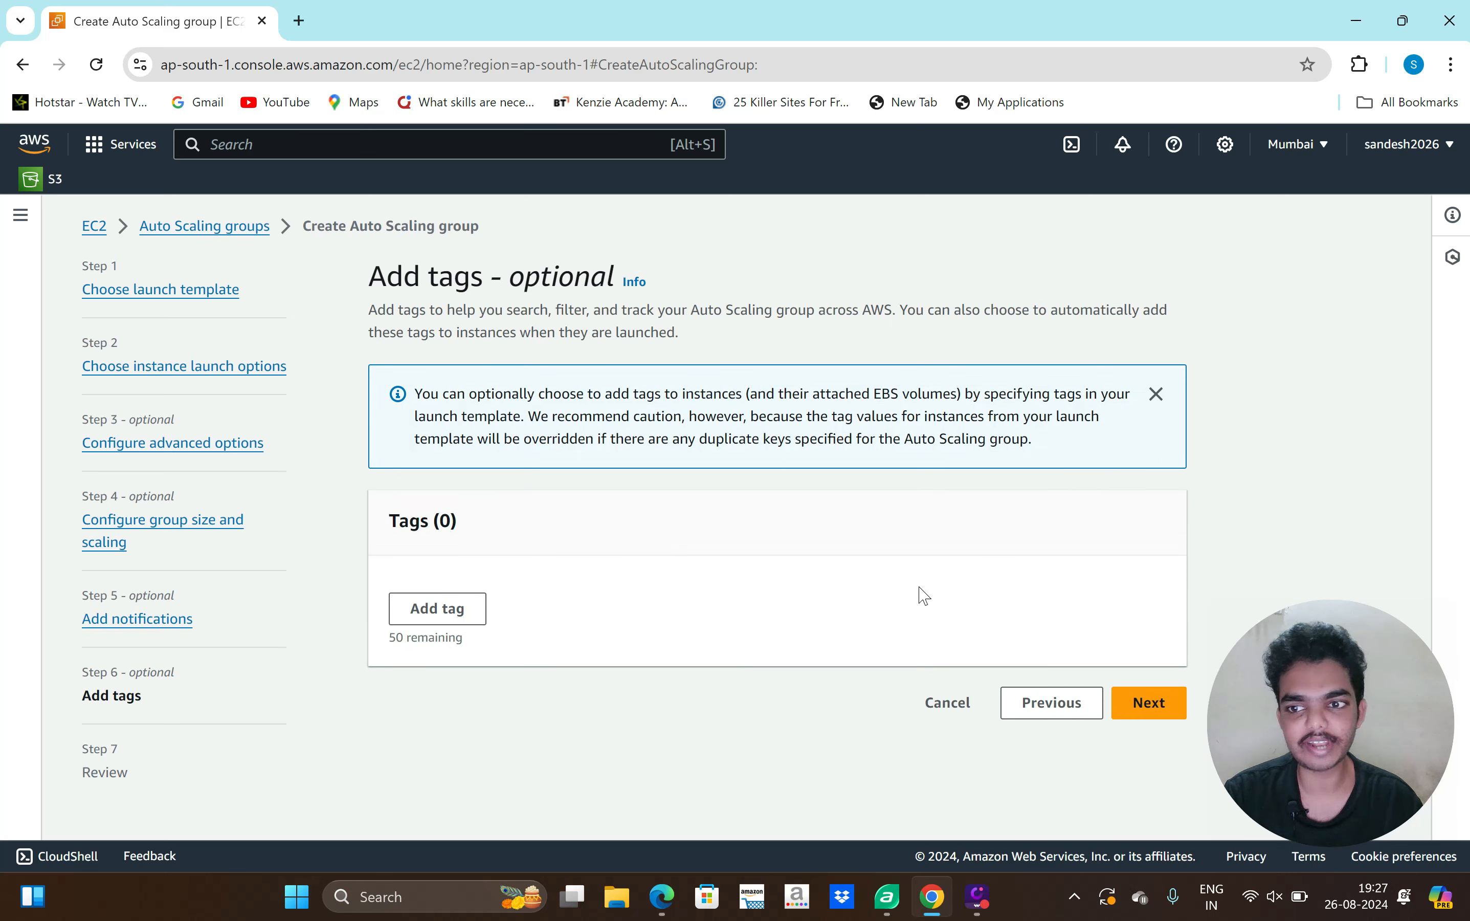
{"action": "left_click", "coordinate": [1148, 703]}
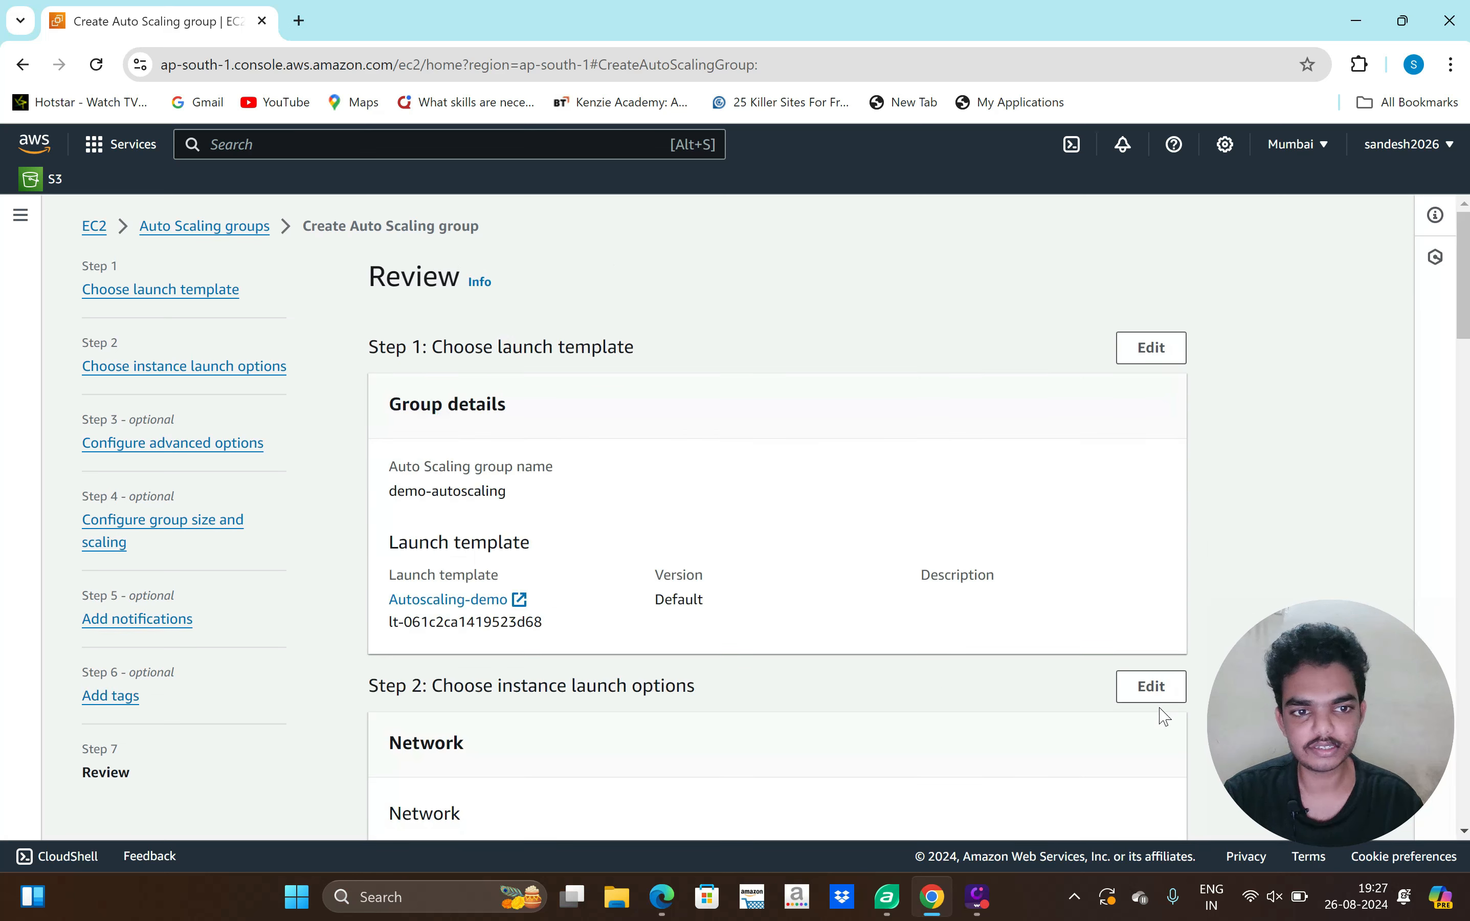
- Review the configuration summary and create the demo-autoscaling Auto Scaling group
{"action": "scroll", "coordinate": [956, 712], "scroll_direction": "down", "scroll_amount": 10}
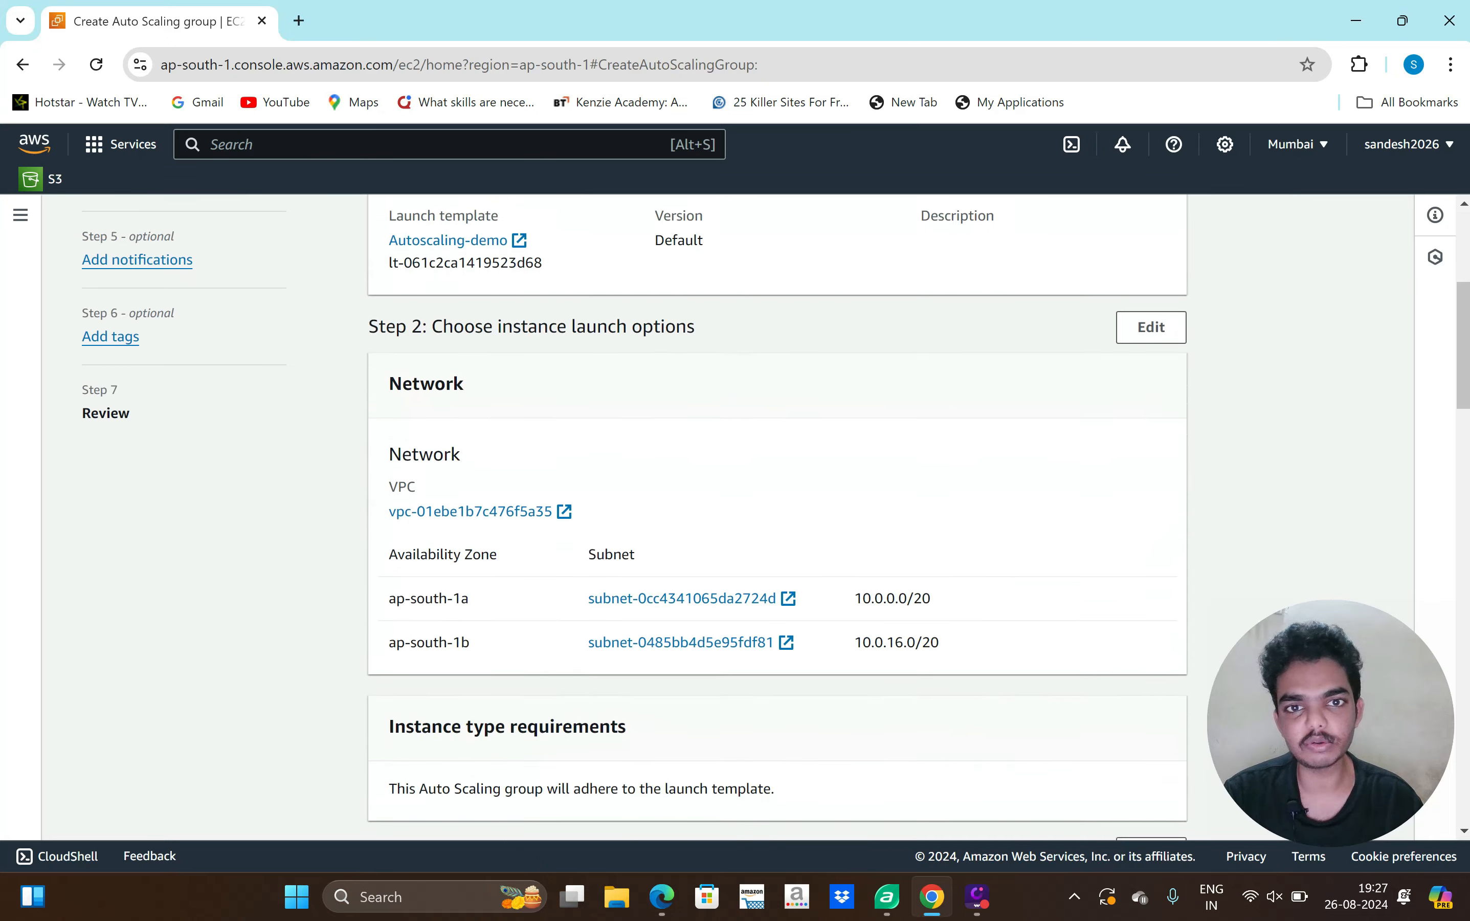
{"action": "scroll", "coordinate": [911, 757], "scroll_direction": "down", "scroll_amount": 12}
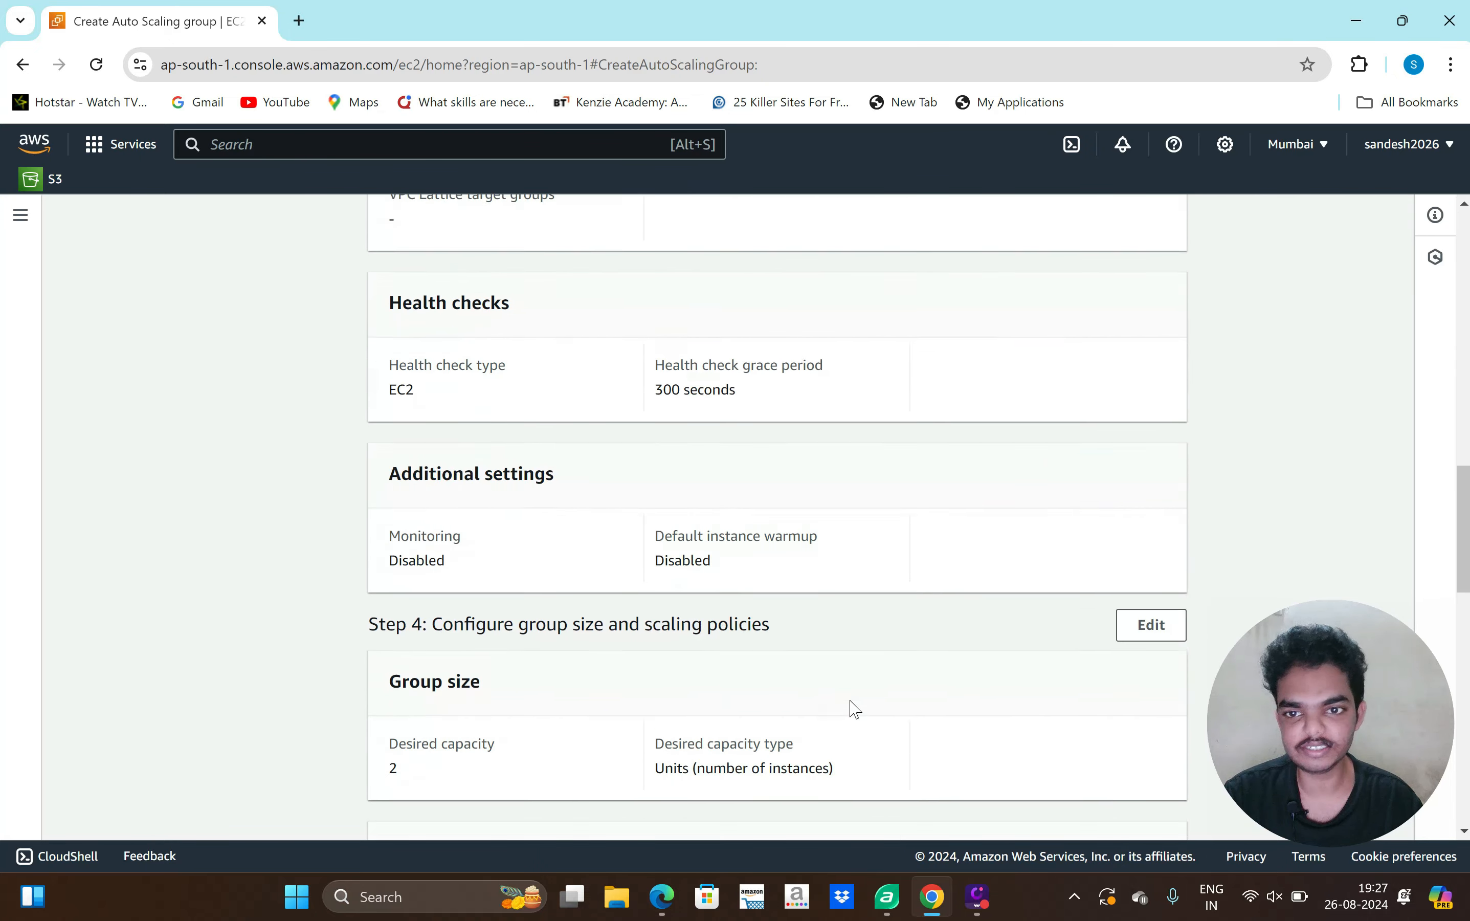
{"action": "scroll", "coordinate": [852, 707], "scroll_direction": "down", "scroll_amount": 12}
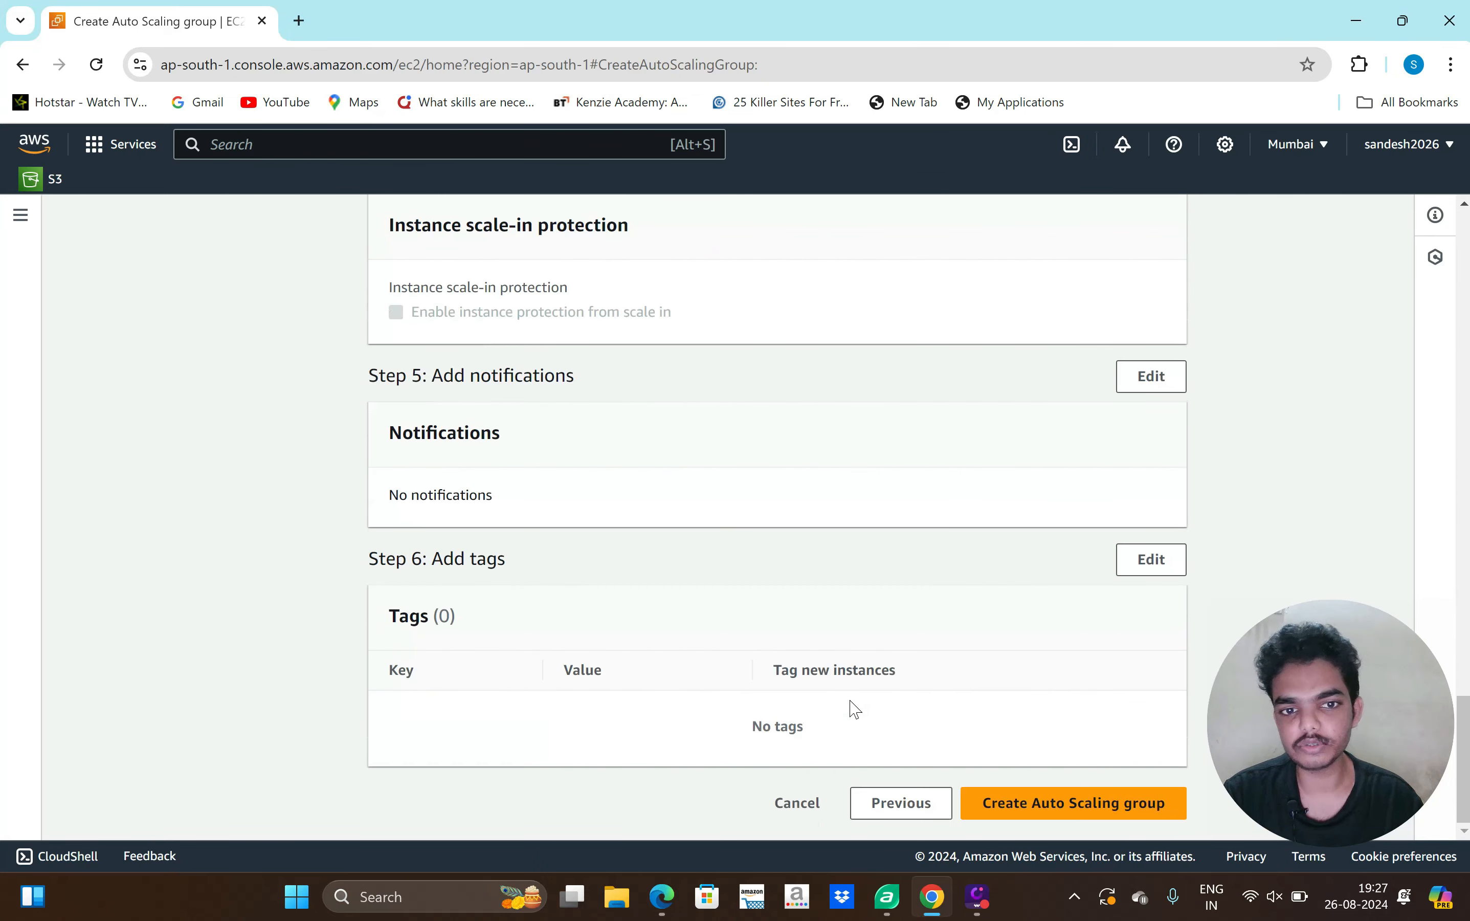
{"action": "left_click", "coordinate": [1026, 803]}
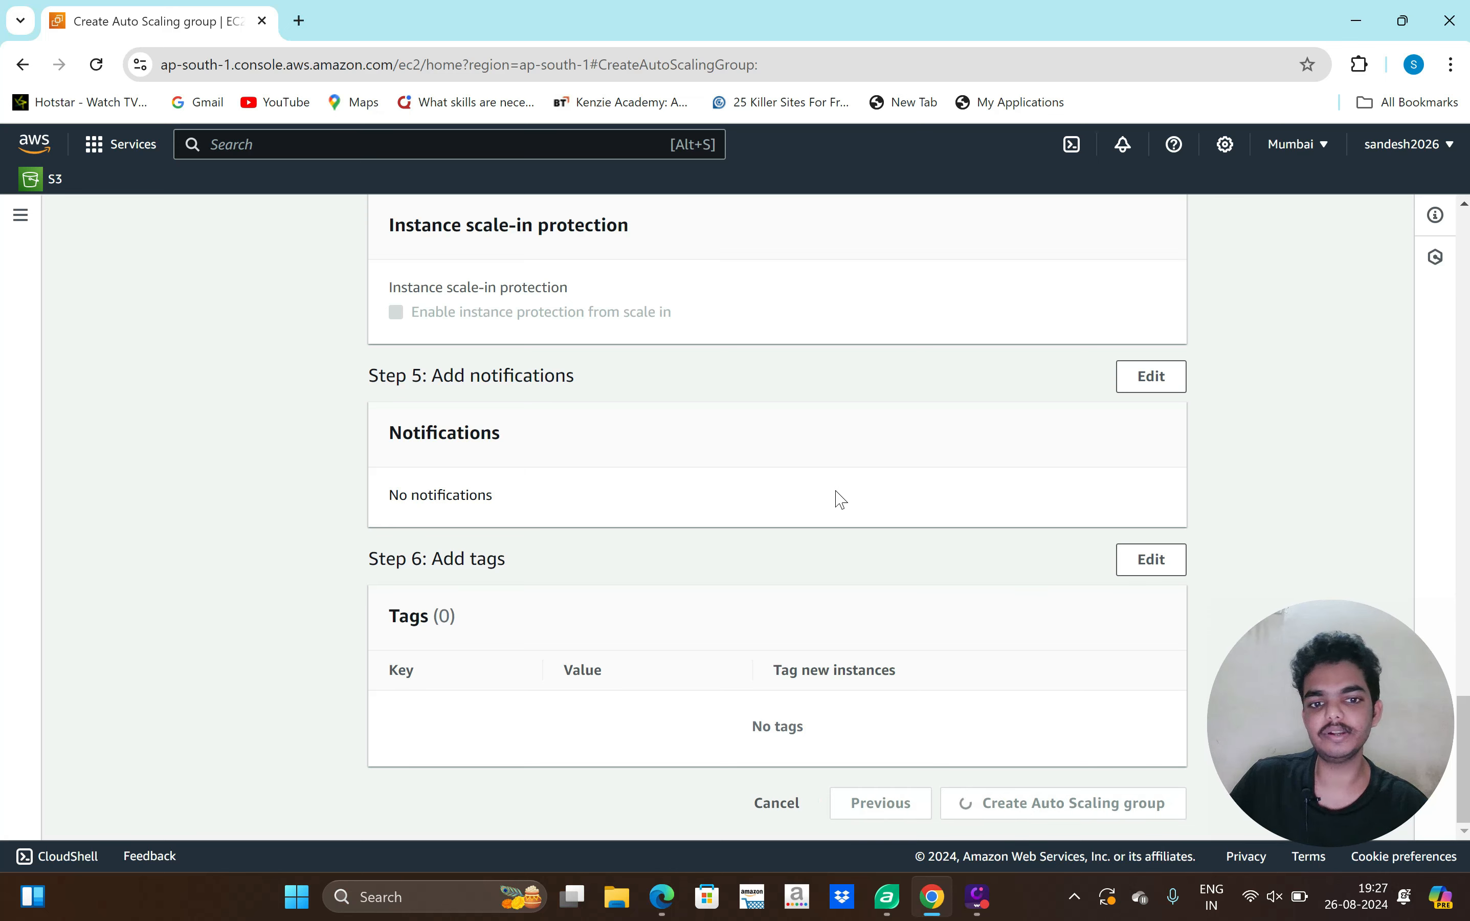
{"action": "scroll", "coordinate": [884, 518], "scroll_direction": "up", "scroll_amount": 10}
{"action": "scroll", "coordinate": [884, 518], "scroll_direction": "up", "scroll_amount": 8}
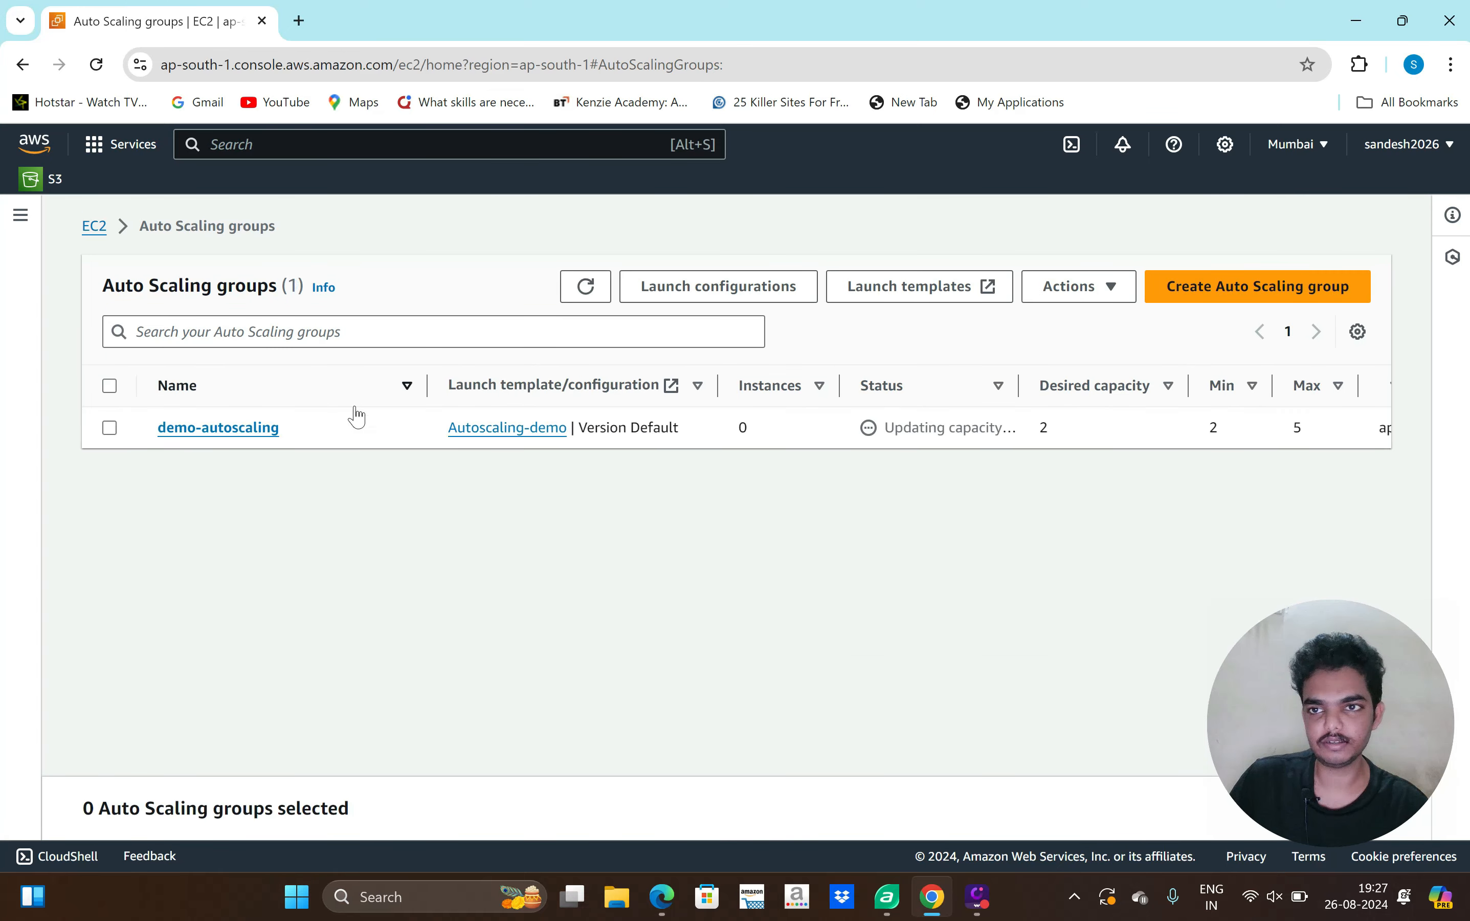
- Open the demo-autoscaling group and examine its capacity, launch template and network details
{"action": "left_click", "coordinate": [251, 428]}
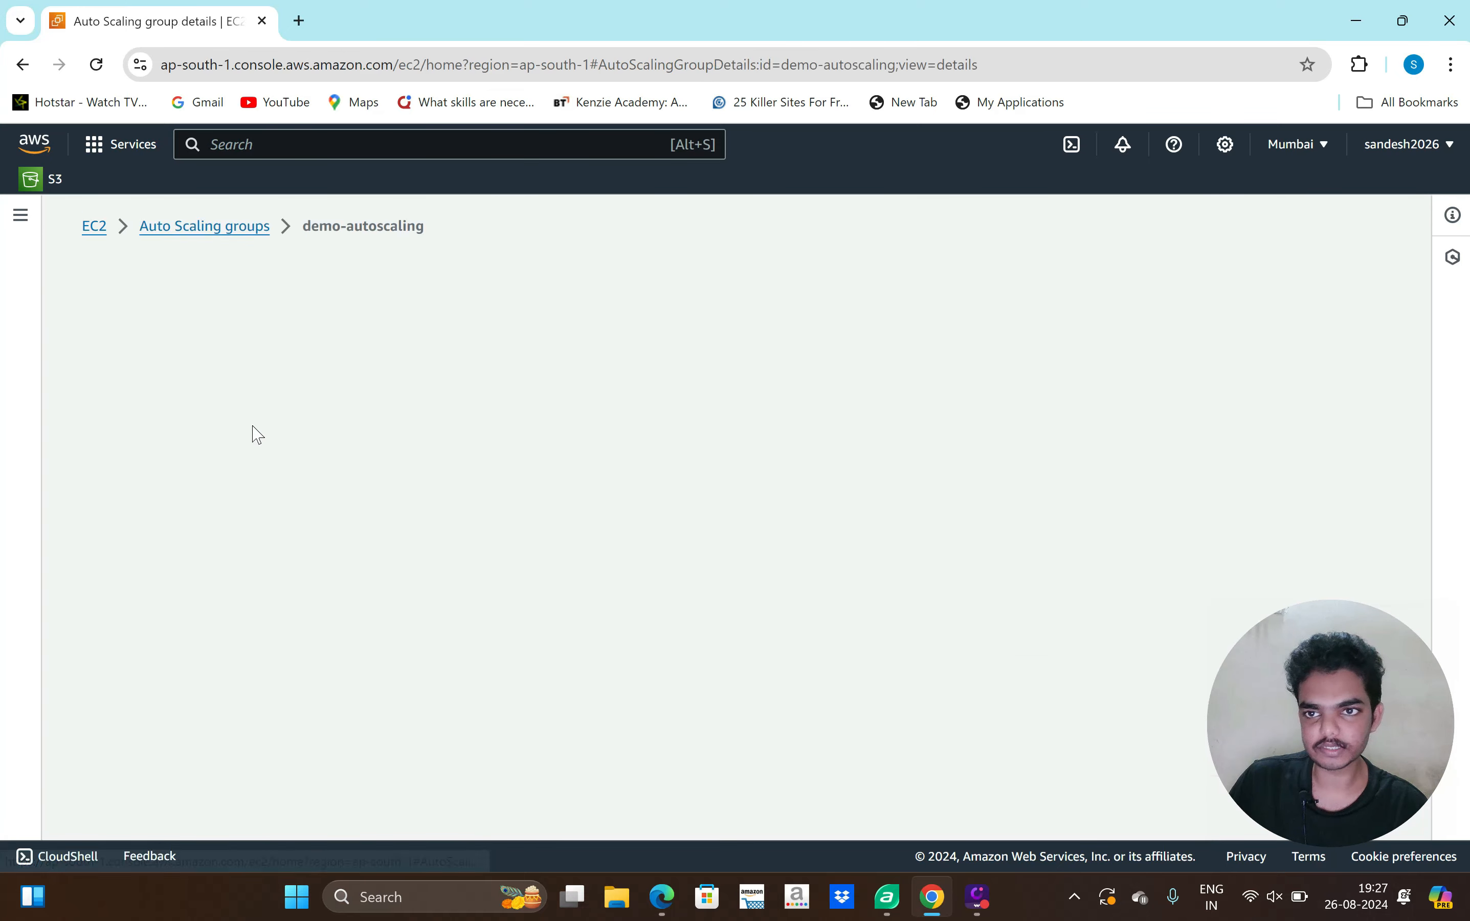
{"action": "scroll", "coordinate": [508, 608], "scroll_direction": "down", "scroll_amount": 3}
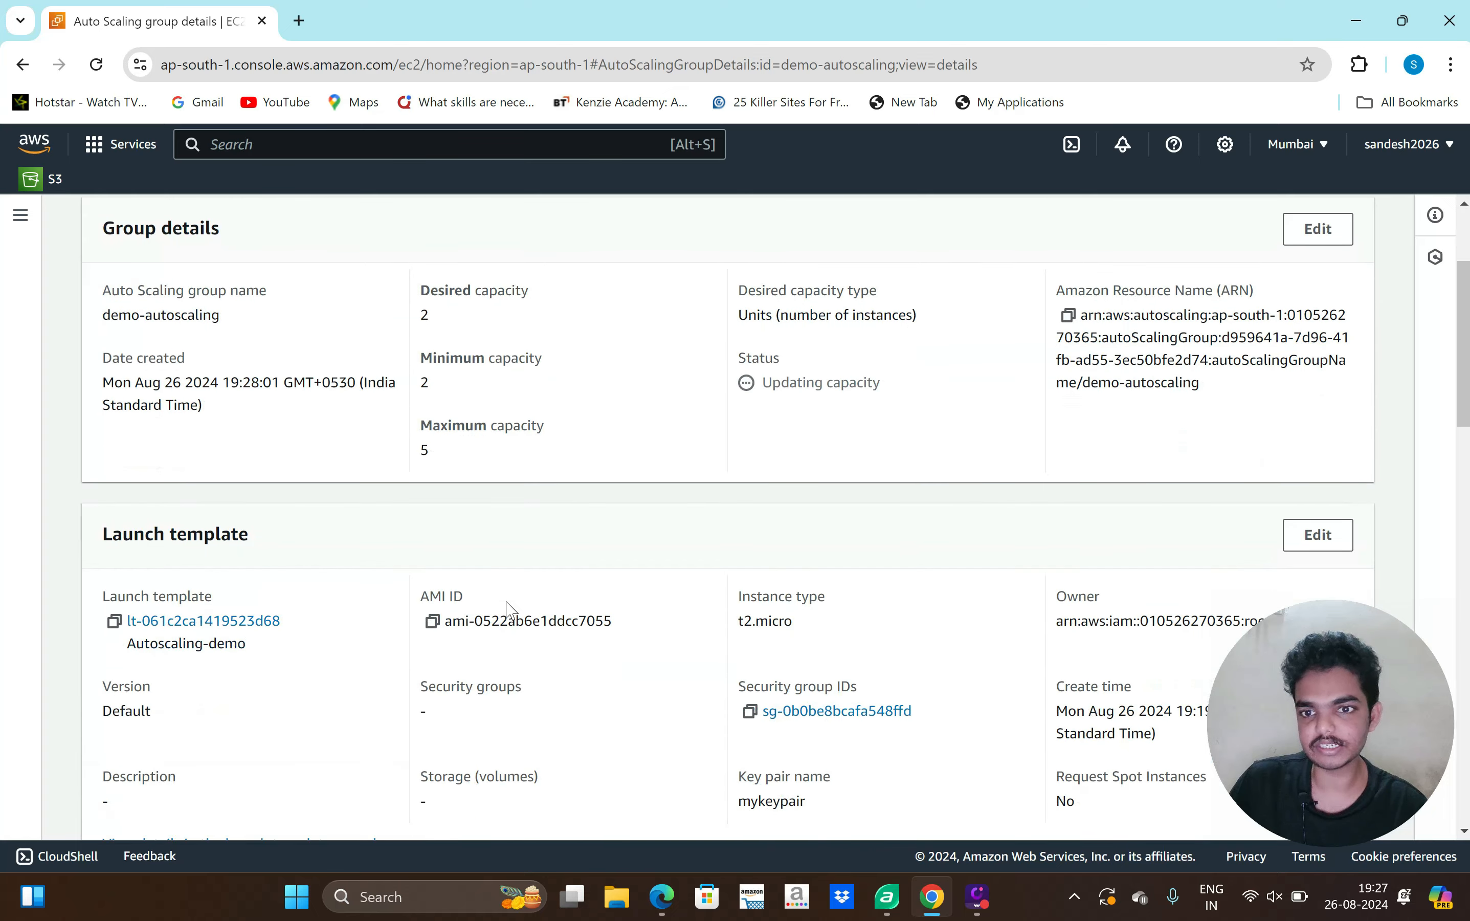
{"action": "scroll", "coordinate": [502, 656], "scroll_direction": "up", "scroll_amount": 2}
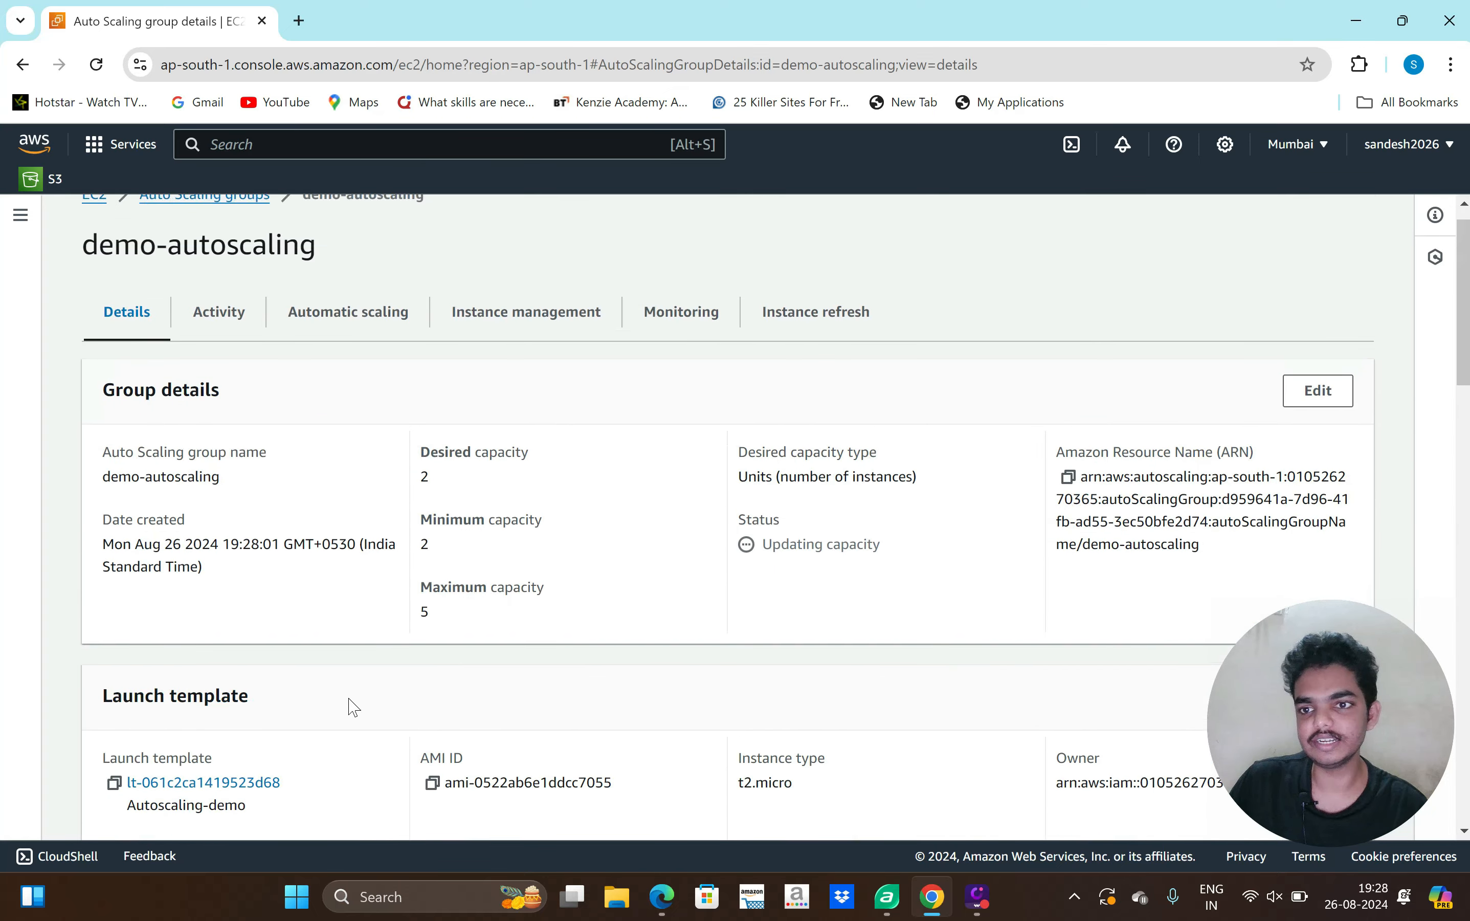
{"action": "scroll", "coordinate": [353, 673], "scroll_direction": "down", "scroll_amount": 10}
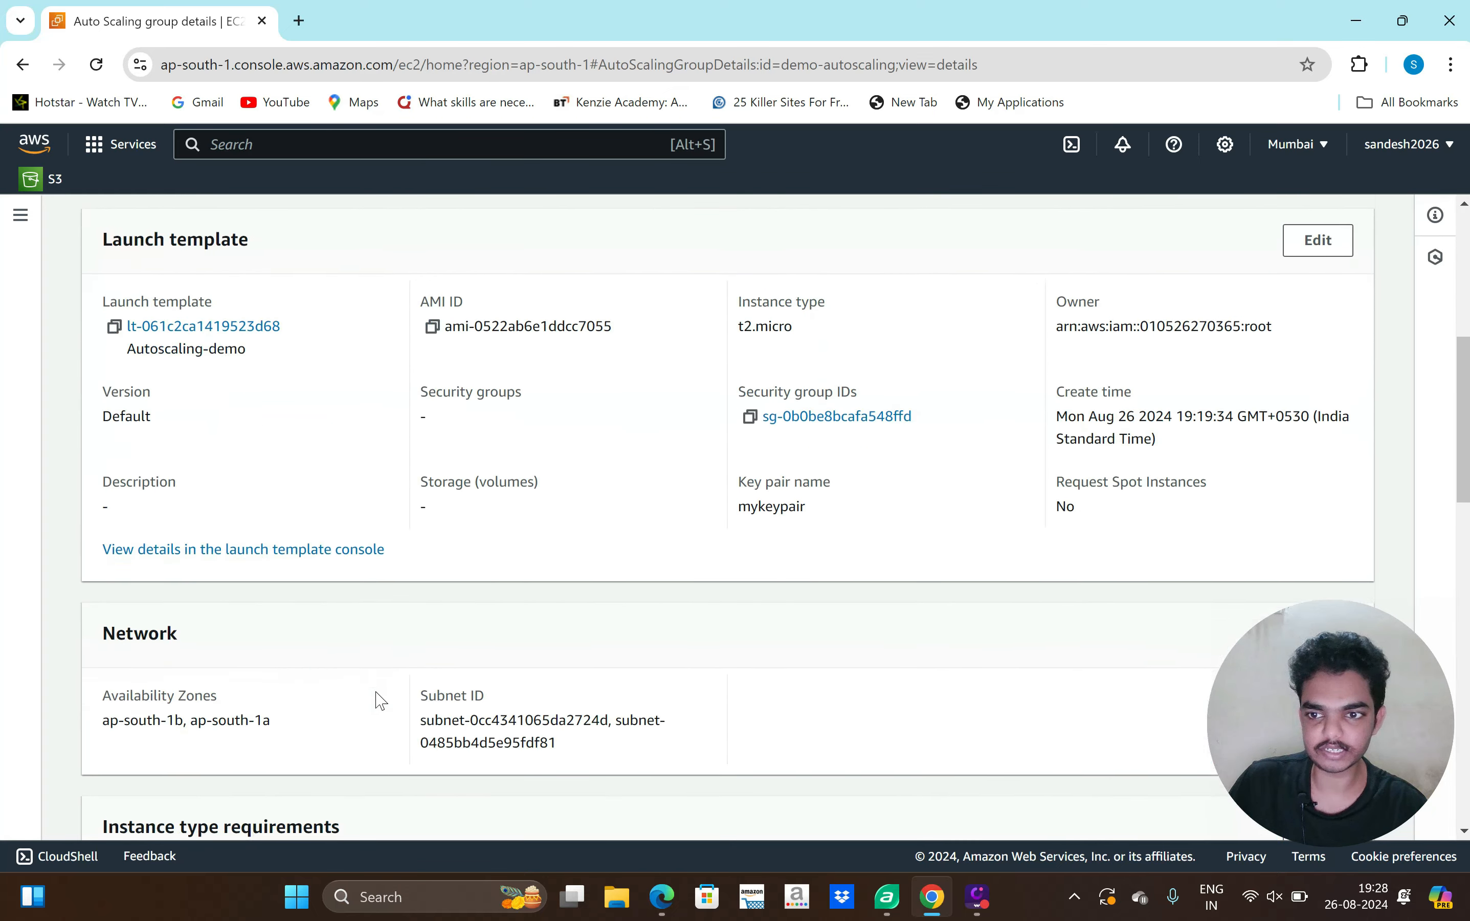
{"action": "scroll", "coordinate": [377, 700], "scroll_direction": "down", "scroll_amount": 5}
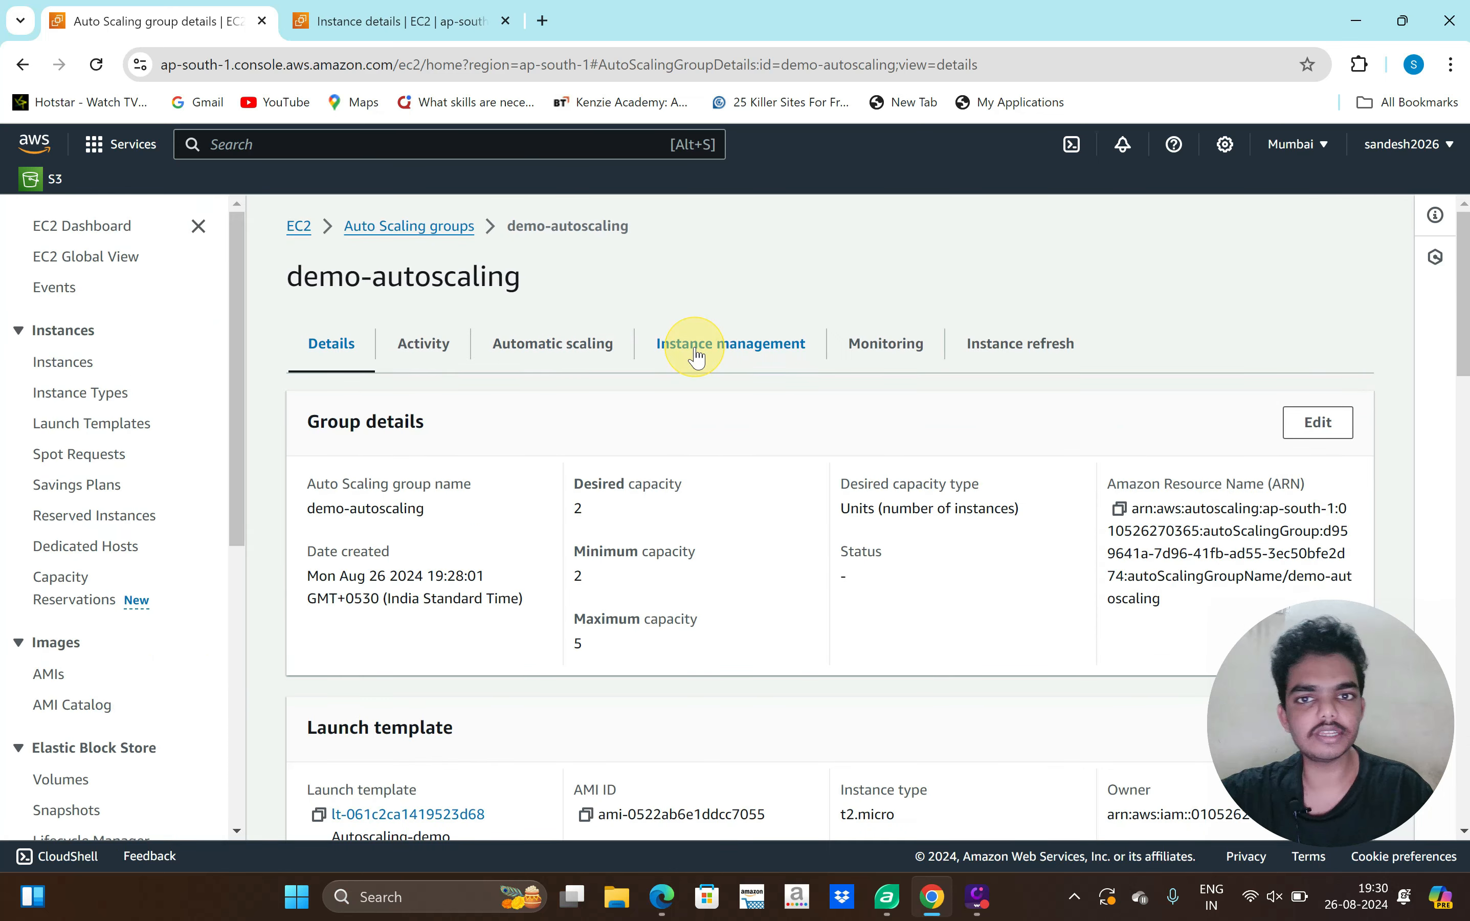
- Check the group's instances and examine its dynamic scaling policies, predictive scaling policies and scheduled actions
{"action": "left_click", "coordinate": [696, 356]}
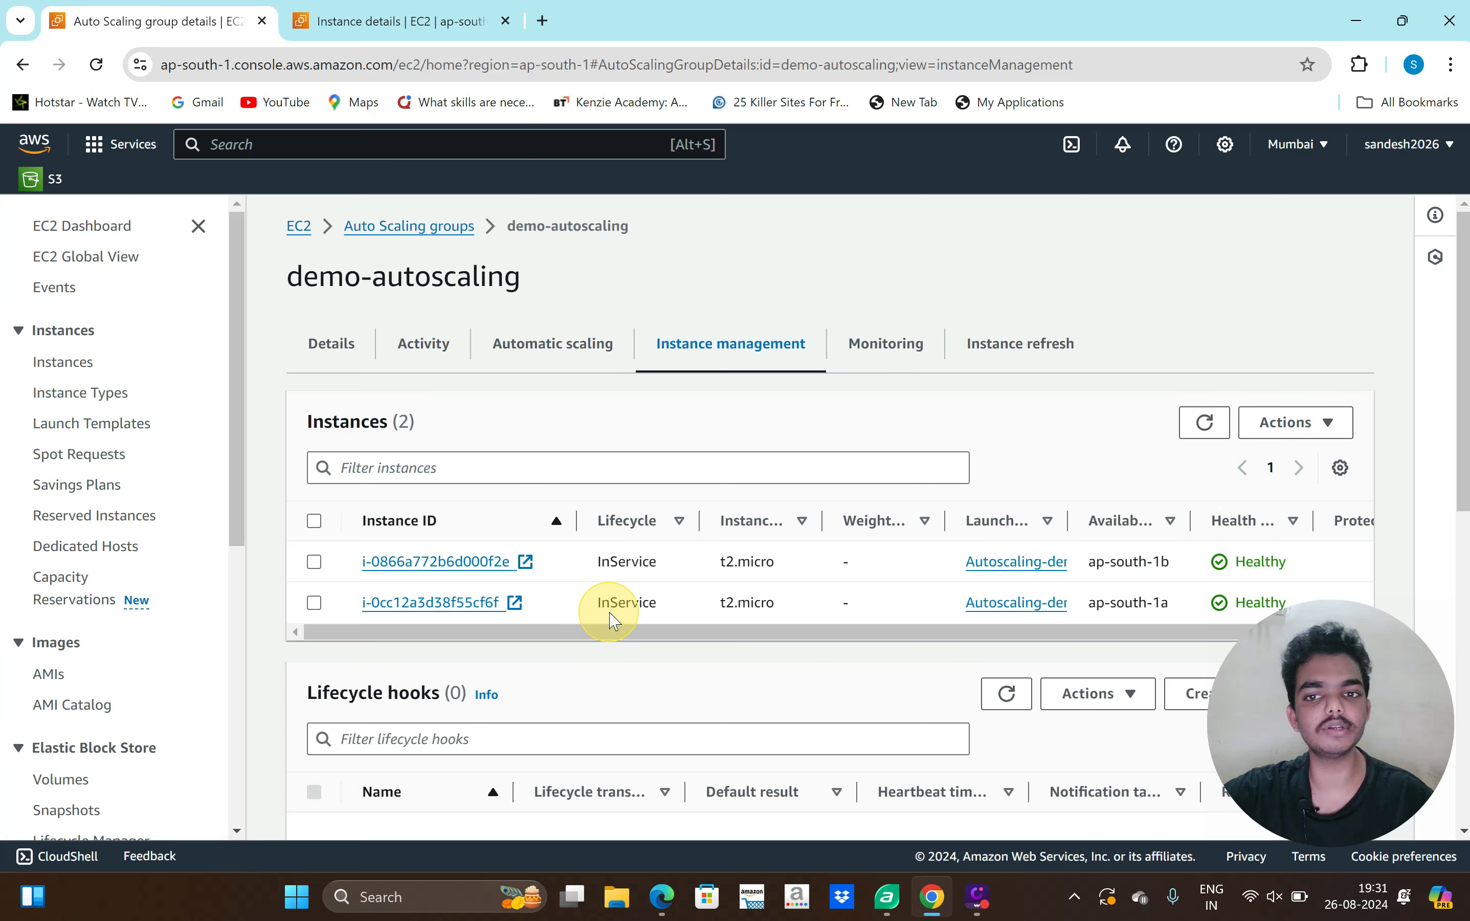
{"action": "left_click", "coordinate": [566, 356]}
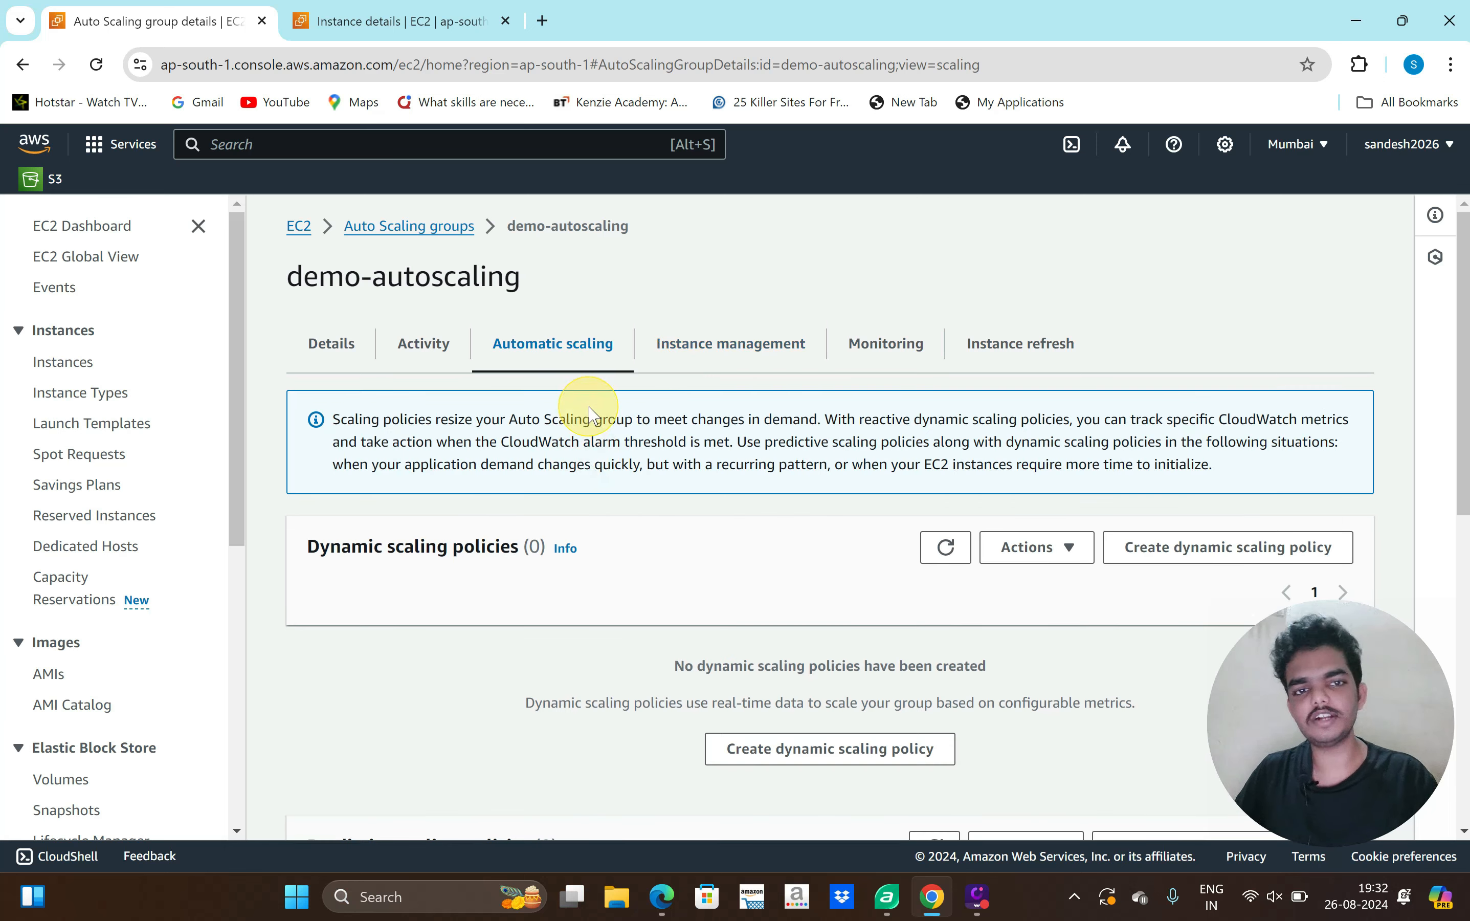
{"action": "scroll", "coordinate": [578, 582], "scroll_direction": "down", "scroll_amount": 2}
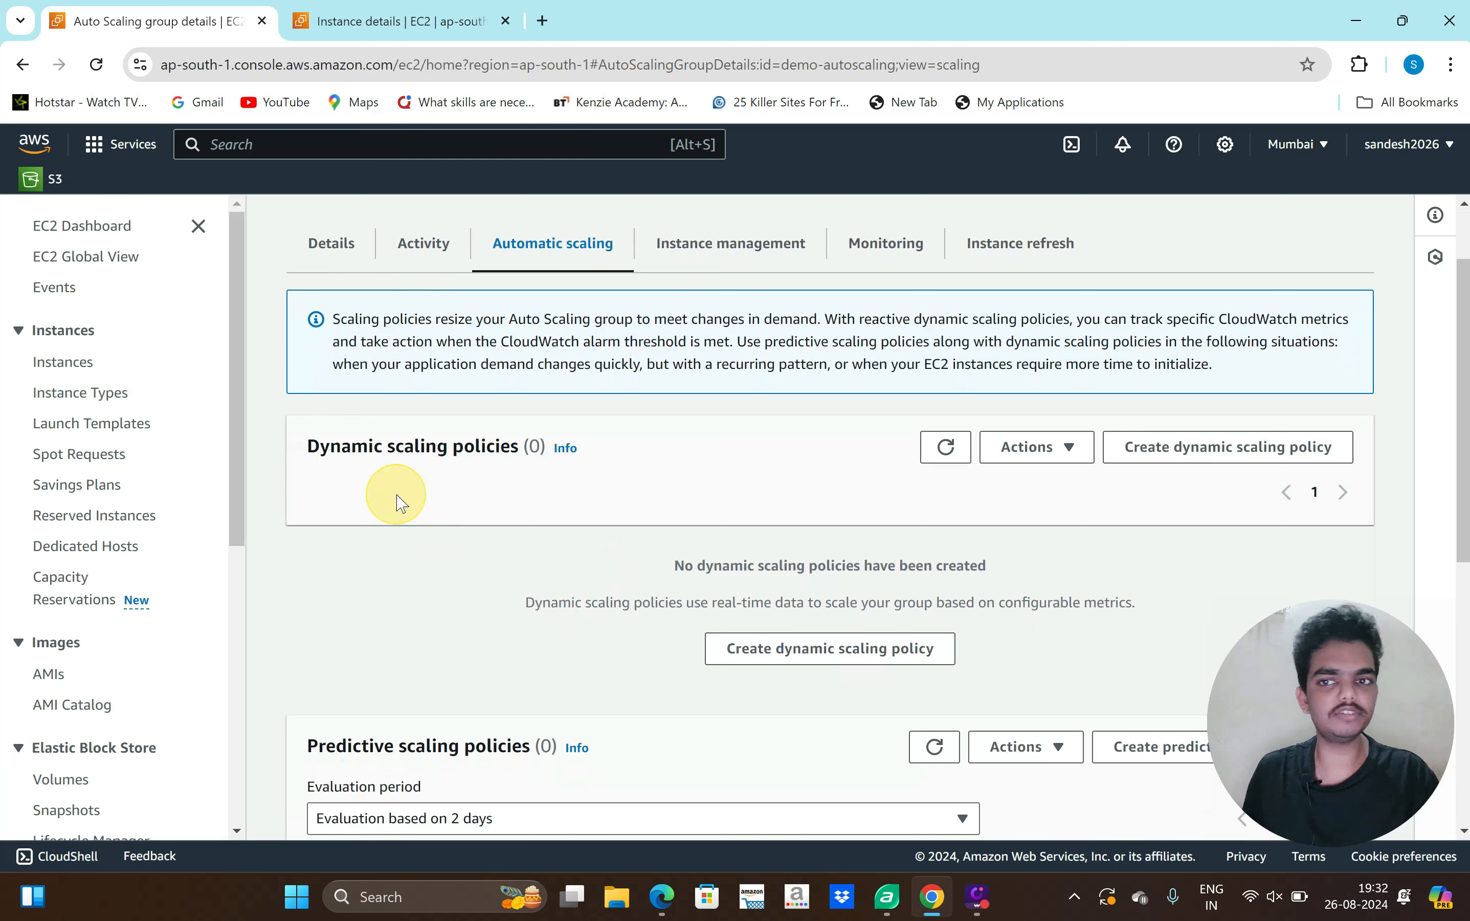
{"action": "scroll", "coordinate": [374, 566], "scroll_direction": "down", "scroll_amount": 3}
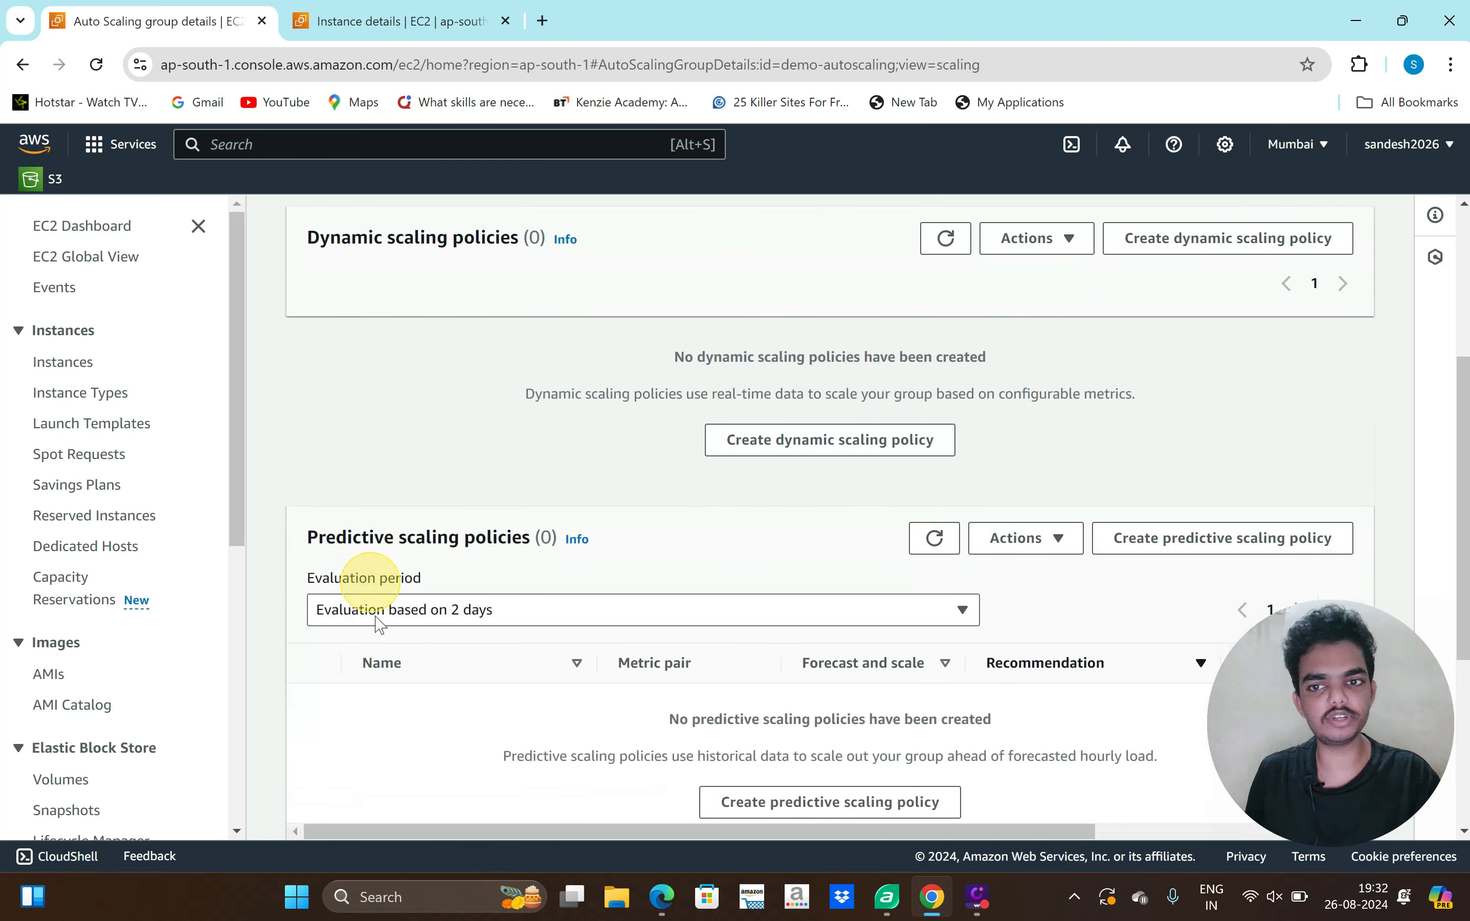
{"action": "scroll", "coordinate": [373, 644], "scroll_direction": "down", "scroll_amount": 5}
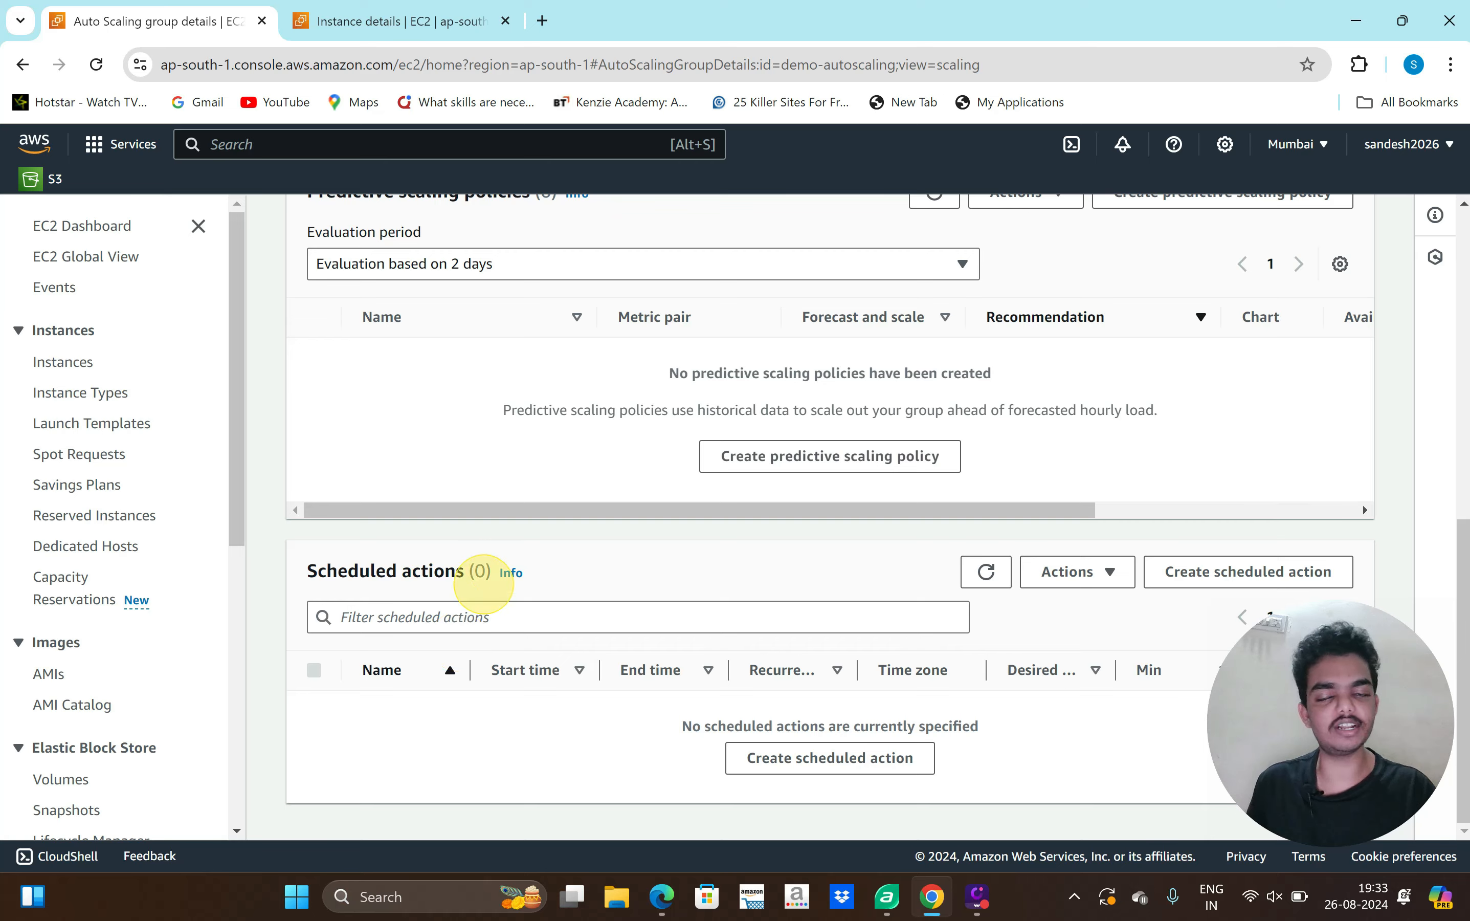
{"action": "scroll", "coordinate": [492, 578], "scroll_direction": "up", "scroll_amount": 10}
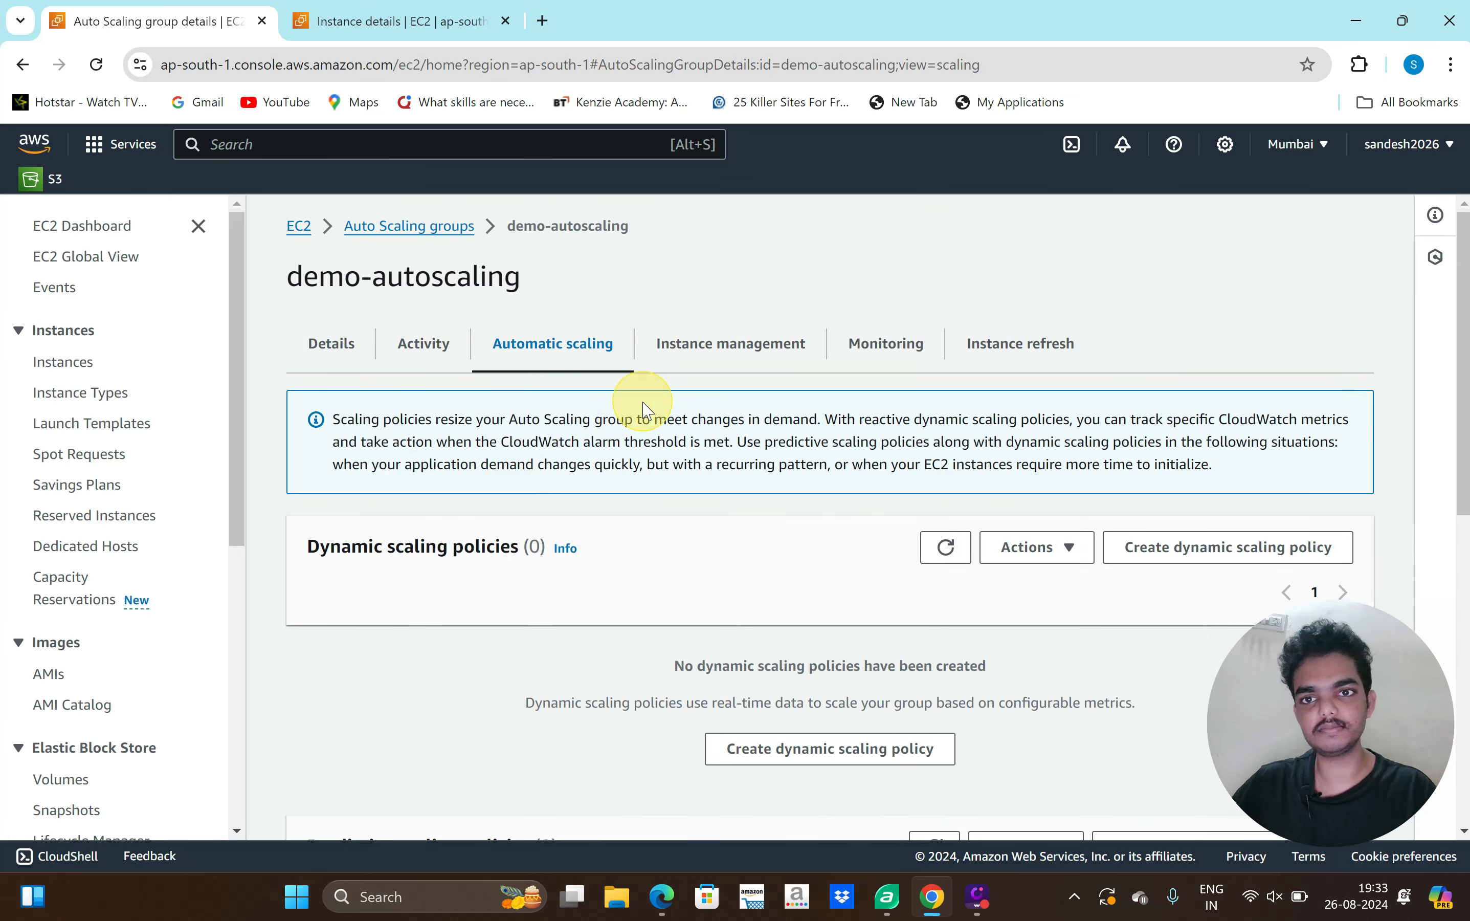
- From the group's managed instances, open the ap-south-1b instance and examine its summary details
{"action": "left_click", "coordinate": [716, 357]}
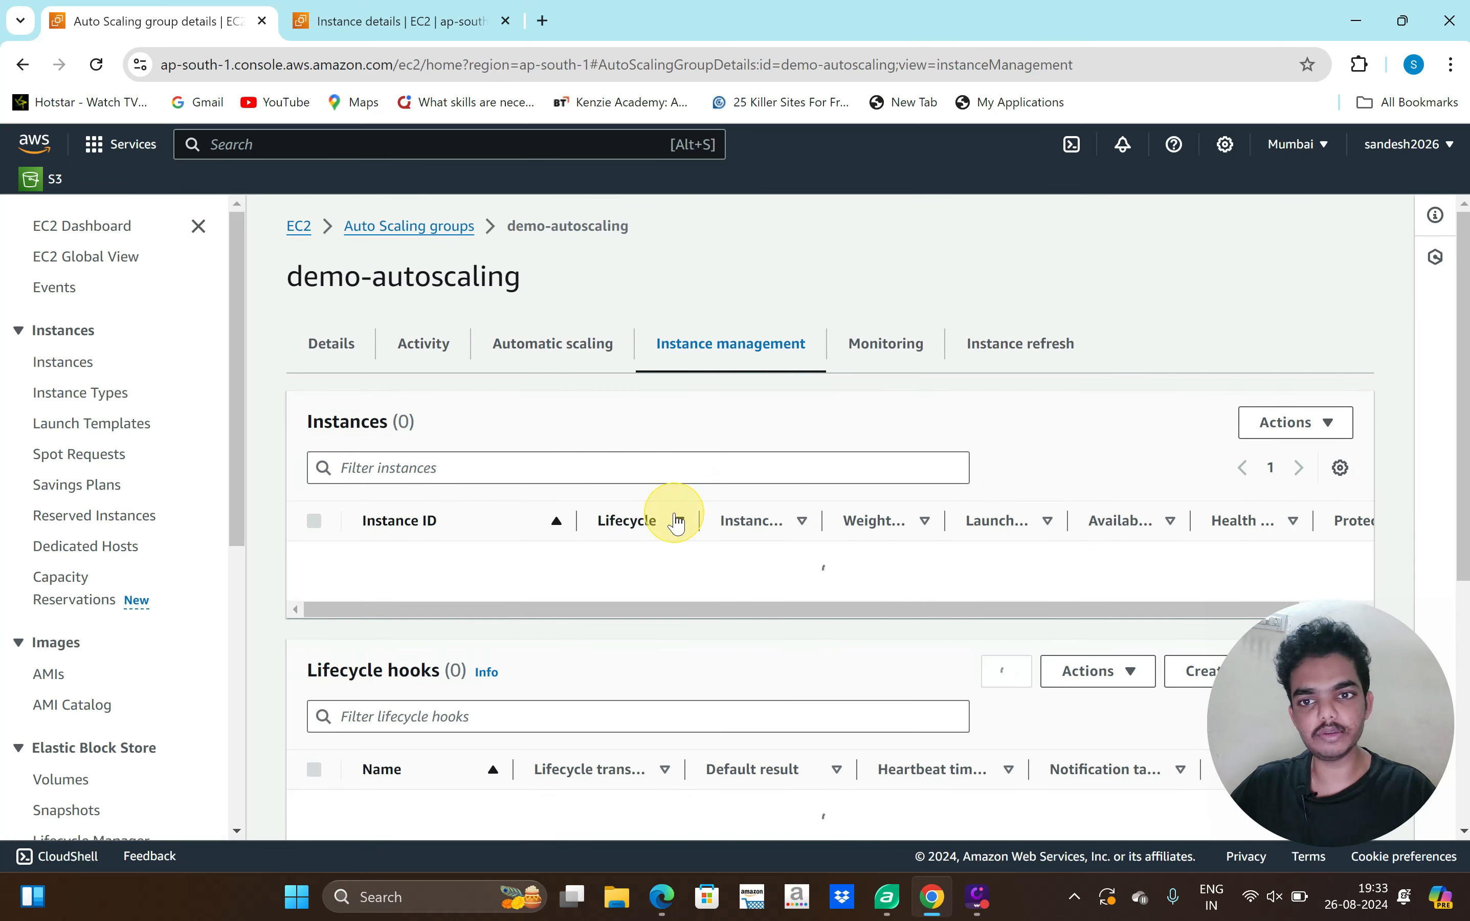
{"action": "scroll", "coordinate": [674, 542], "scroll_direction": "down", "scroll_amount": 1}
{"action": "left_click", "coordinate": [476, 550]}
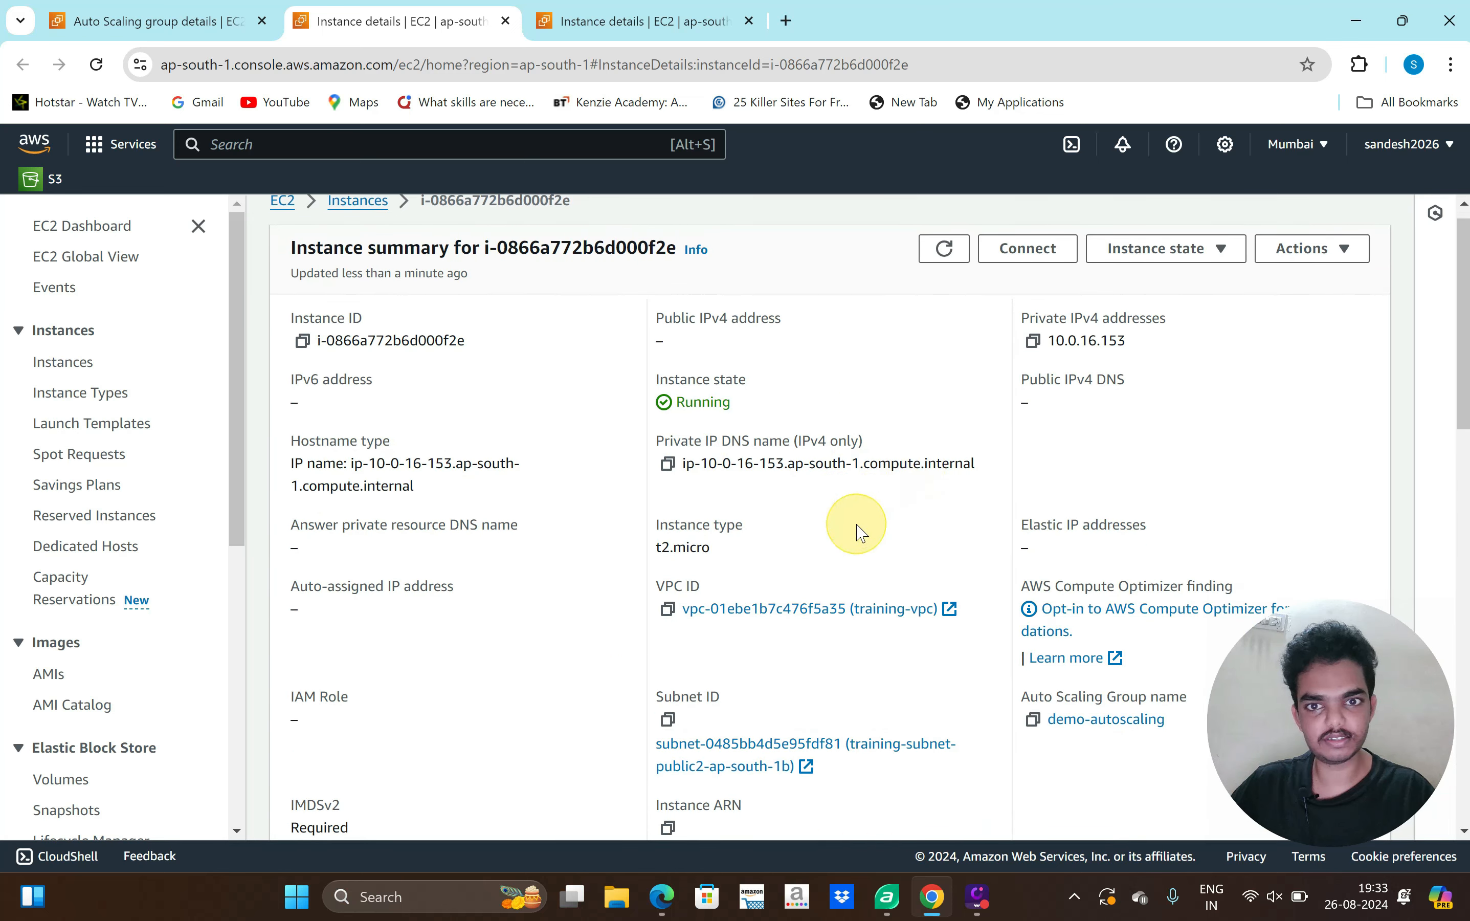
{"action": "scroll", "coordinate": [810, 545], "scroll_direction": "down", "scroll_amount": 1}
{"action": "scroll", "coordinate": [809, 550], "scroll_direction": "down", "scroll_amount": 8}
{"action": "scroll", "coordinate": [787, 565], "scroll_direction": "up", "scroll_amount": 6}
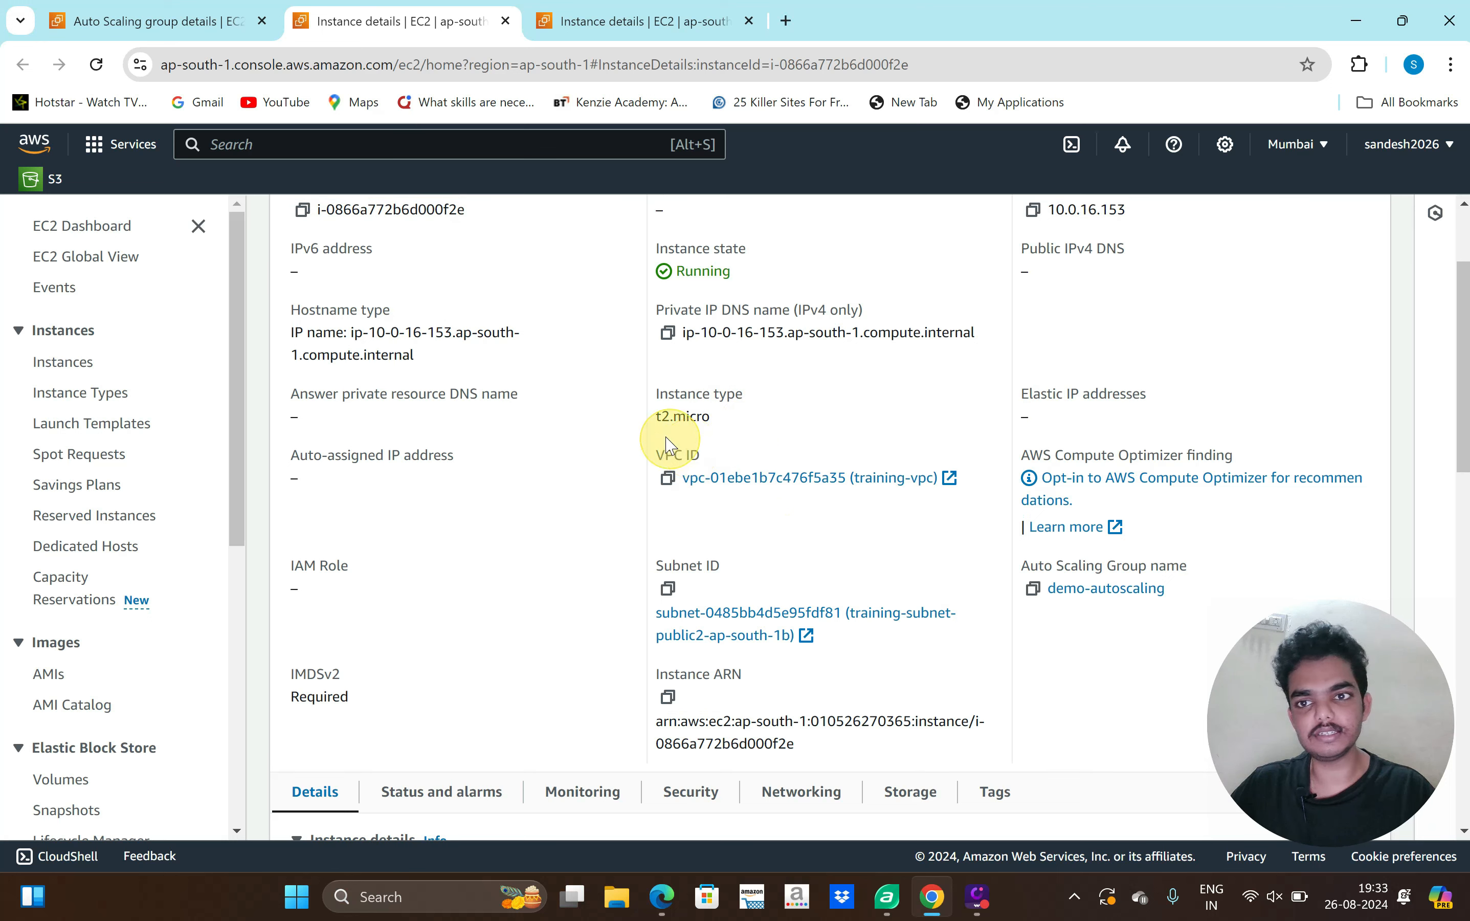
{"action": "scroll", "coordinate": [616, 533], "scroll_direction": "down", "scroll_amount": 3}
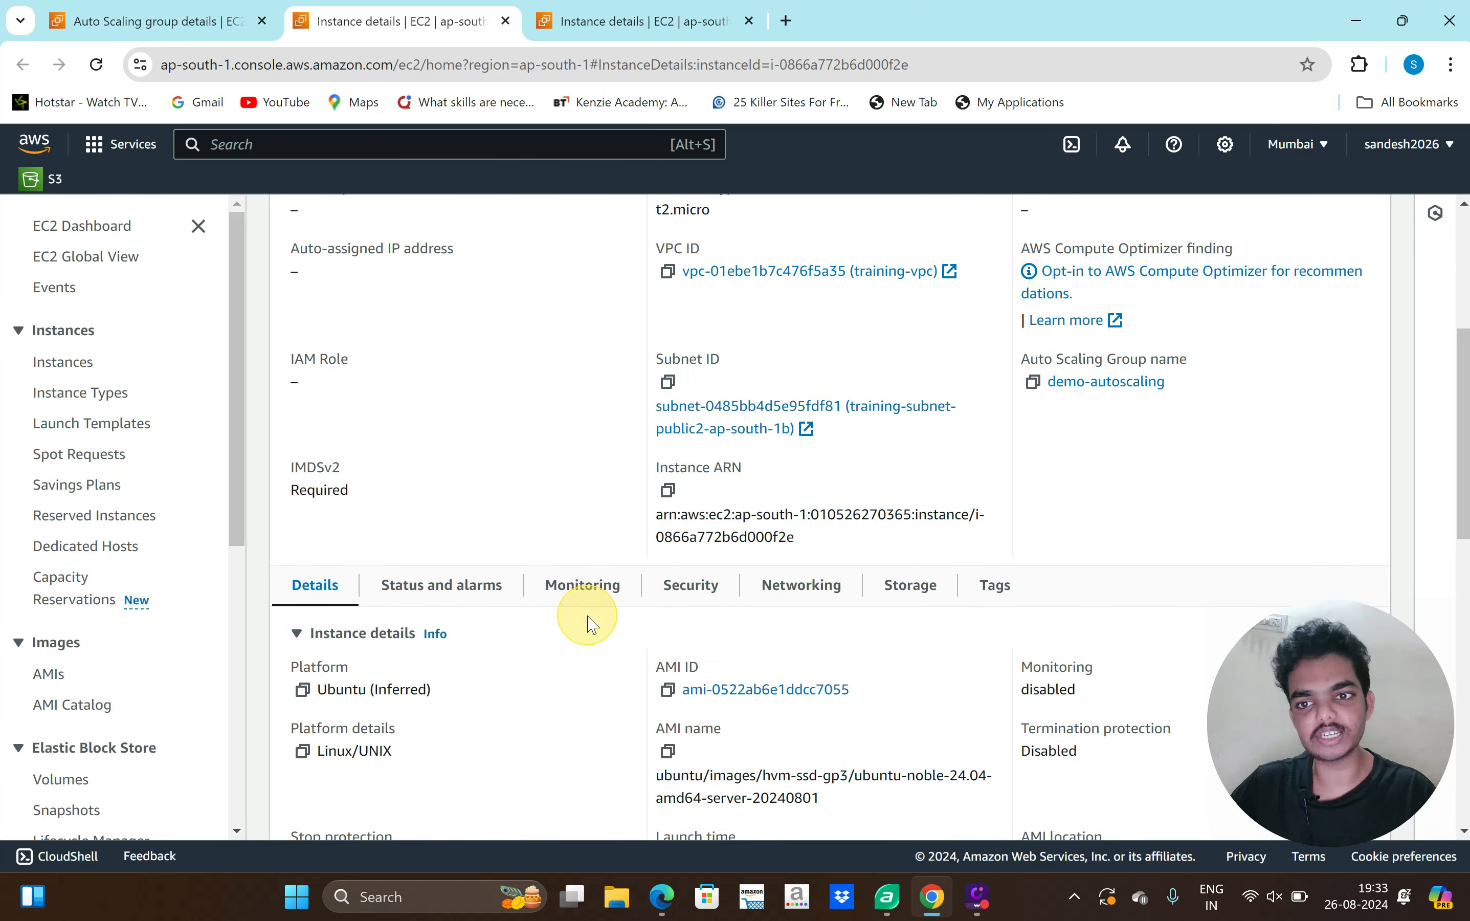
- Examine the instance's security details, including its assigned security group, and return to the instance summary
{"action": "scroll", "coordinate": [664, 619], "scroll_direction": "down", "scroll_amount": 1}
{"action": "left_click", "coordinate": [697, 533]}
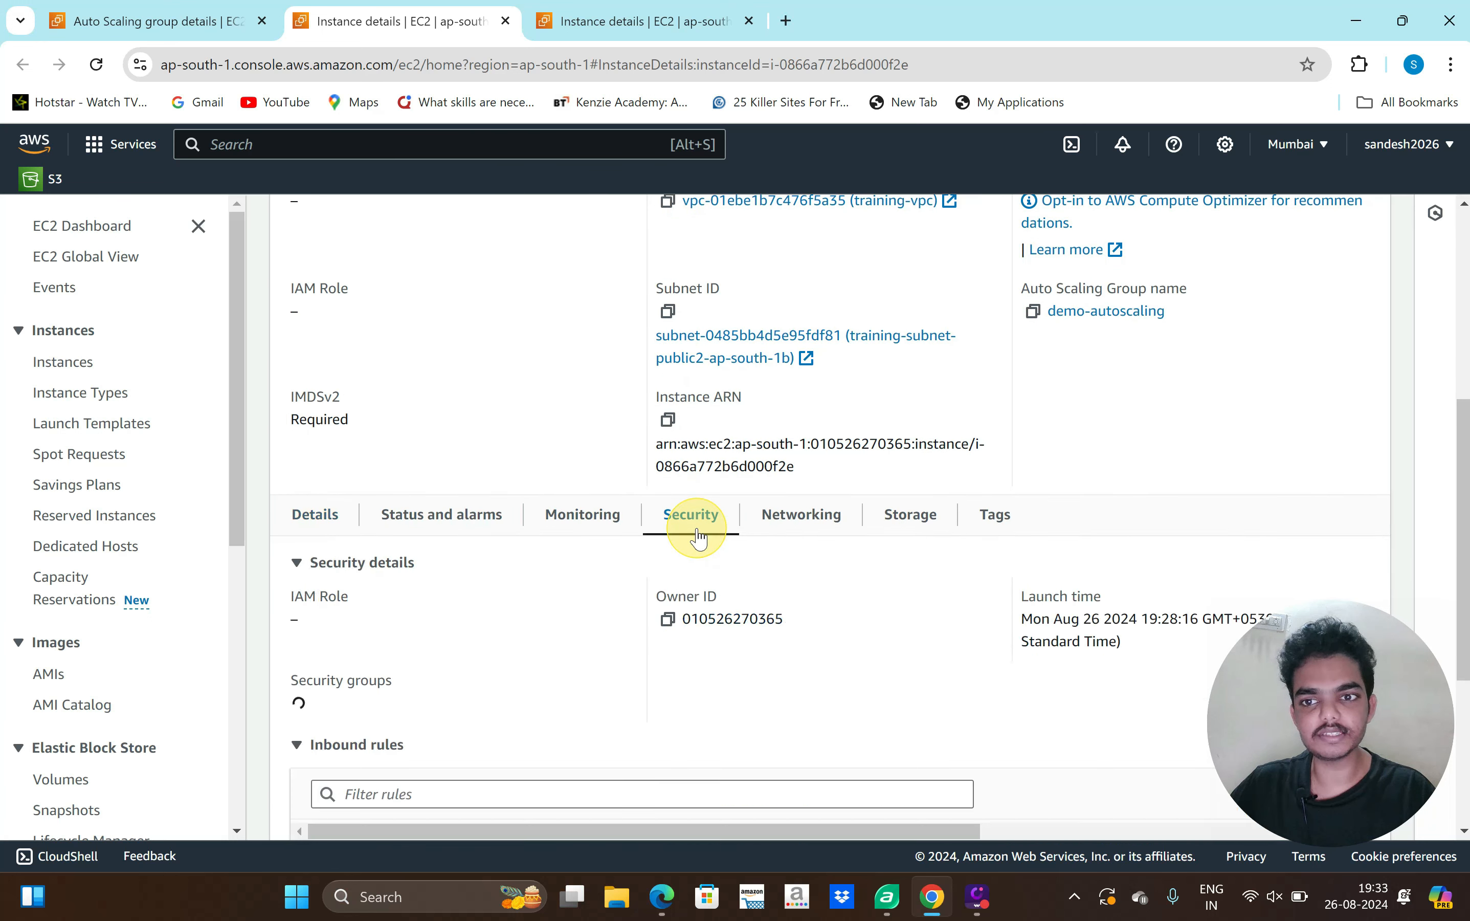
{"action": "scroll", "coordinate": [601, 675], "scroll_direction": "down", "scroll_amount": 1}
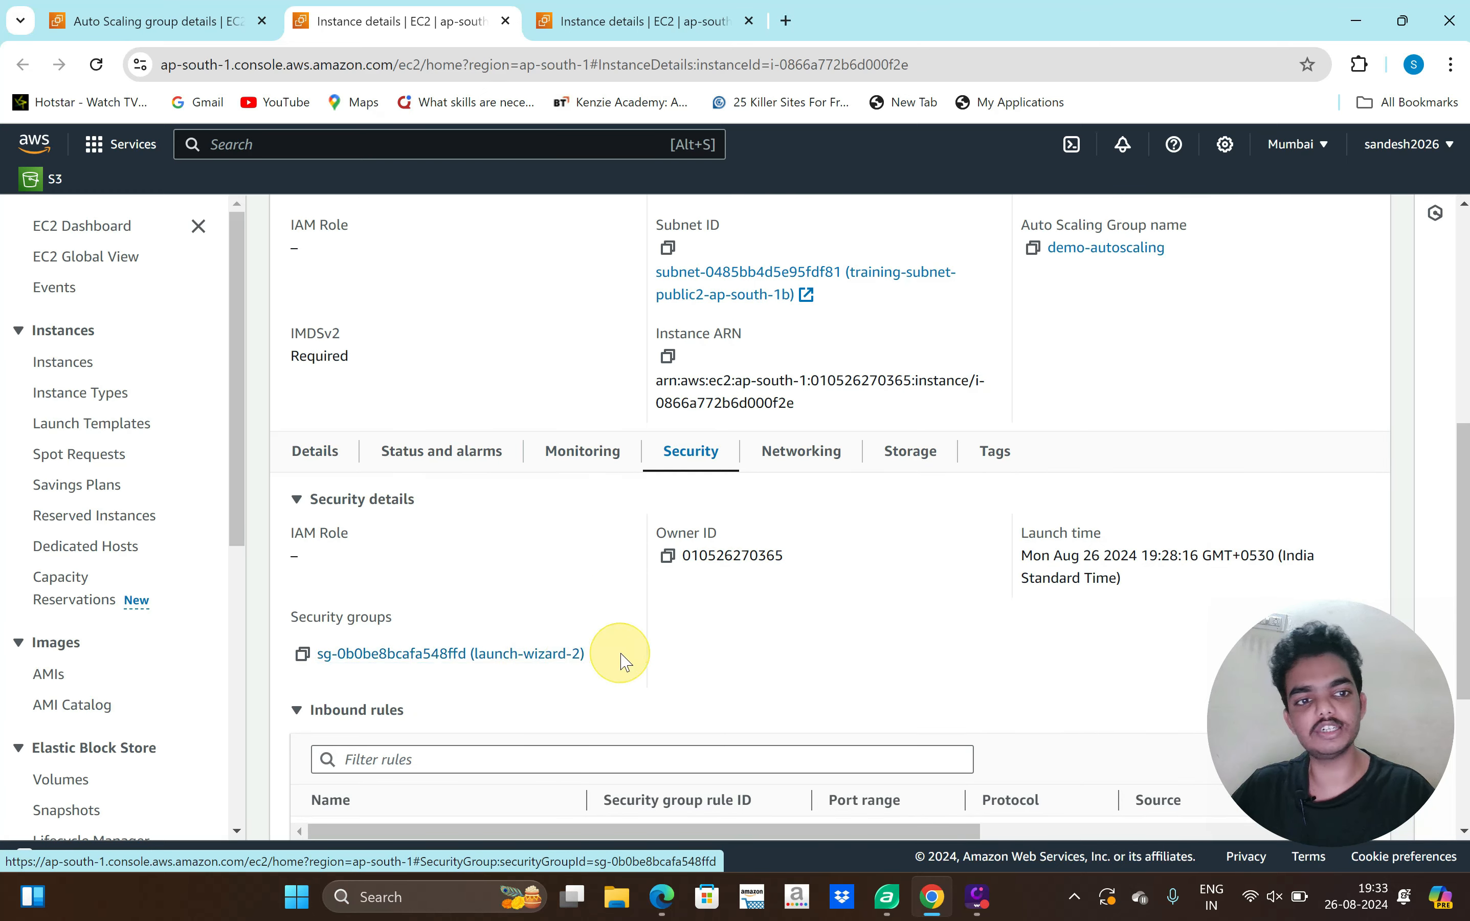
{"action": "scroll", "coordinate": [559, 634], "scroll_direction": "up", "scroll_amount": 2}
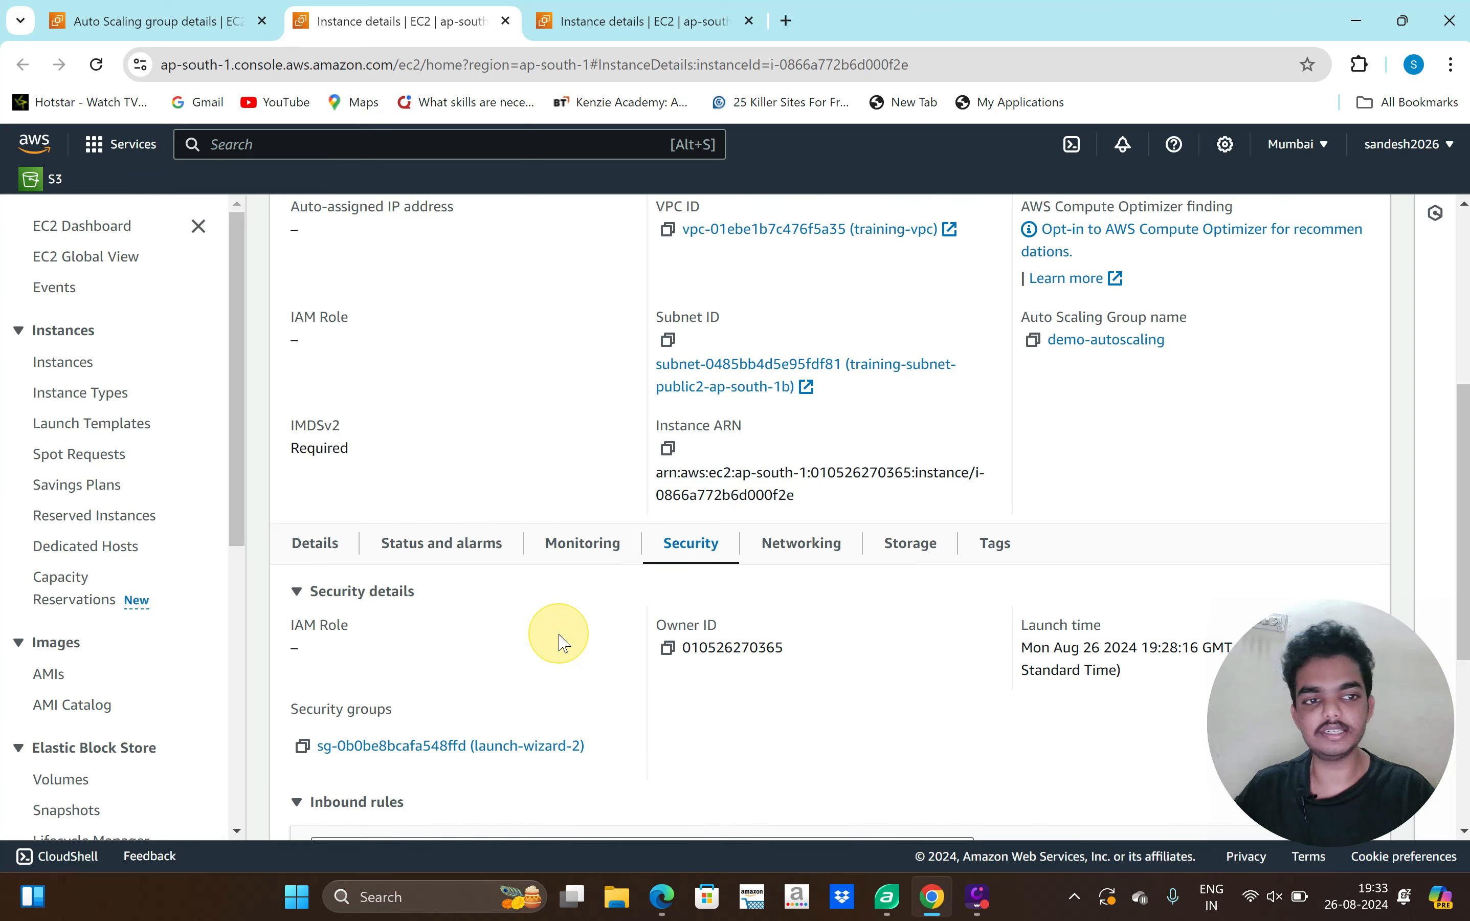
{"action": "scroll", "coordinate": [559, 642], "scroll_direction": "up", "scroll_amount": 6}
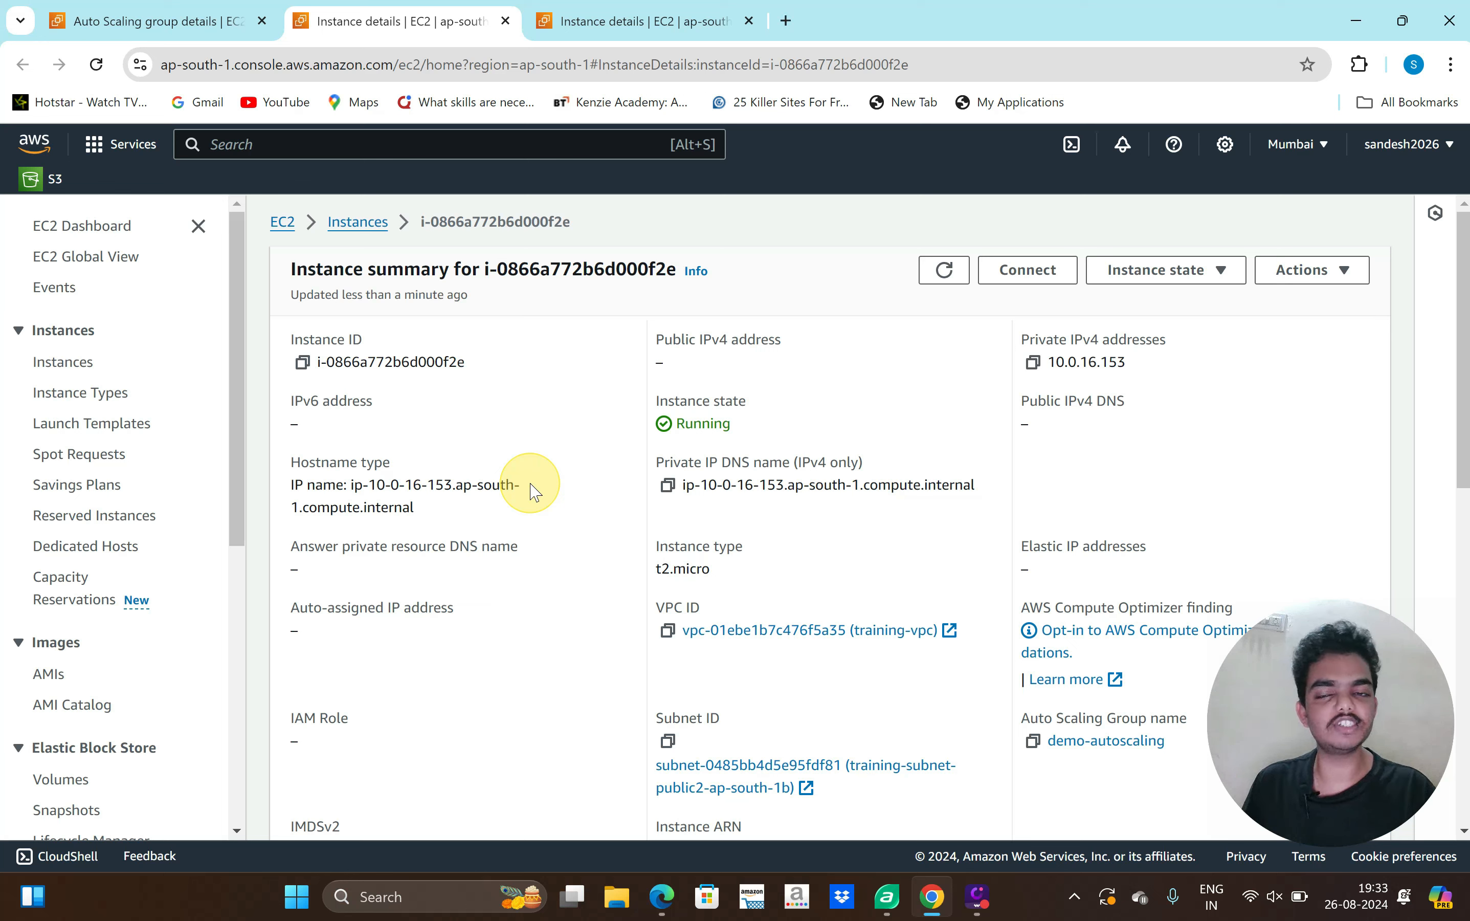
- Terminate the group's ap-south-1b instance from its instance details page and confirm the deletion
{"action": "middle_click", "coordinate": [353, 223]}
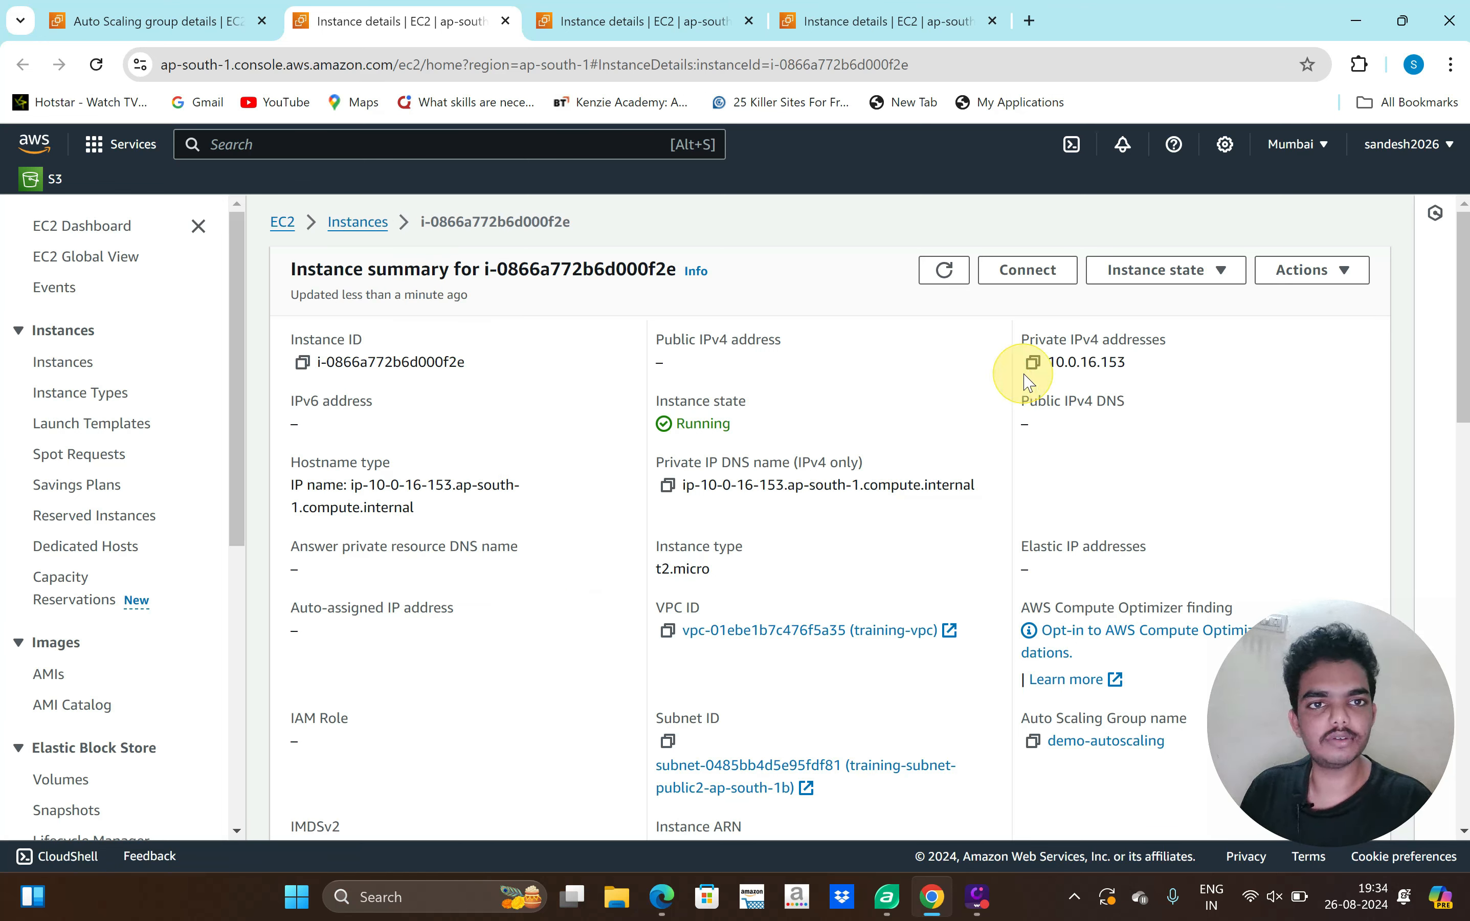
{"action": "left_click", "coordinate": [1166, 279]}
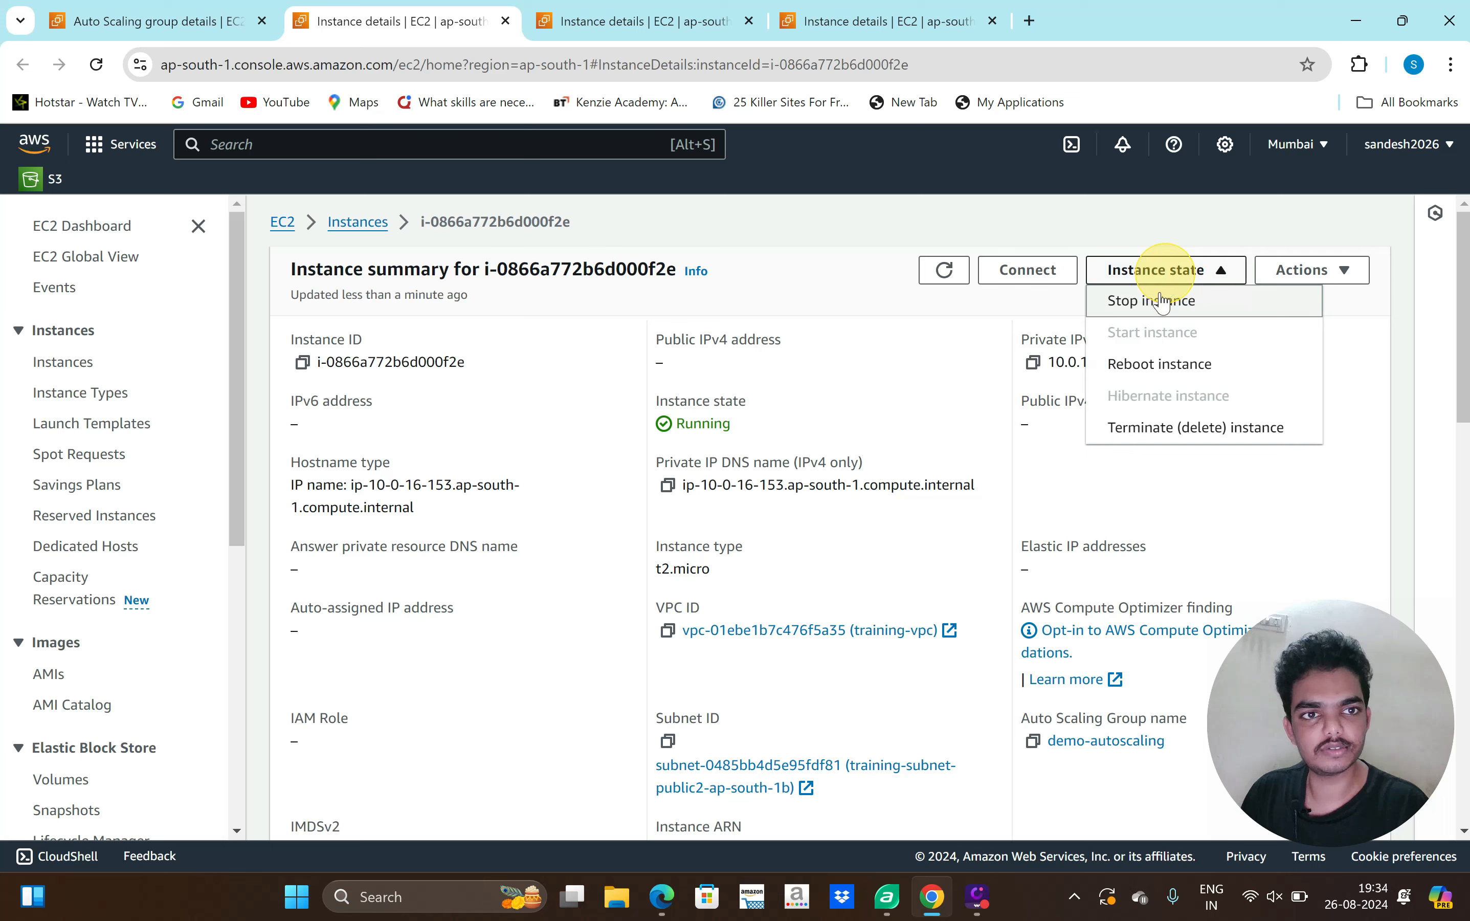
{"action": "left_click", "coordinate": [1178, 427]}
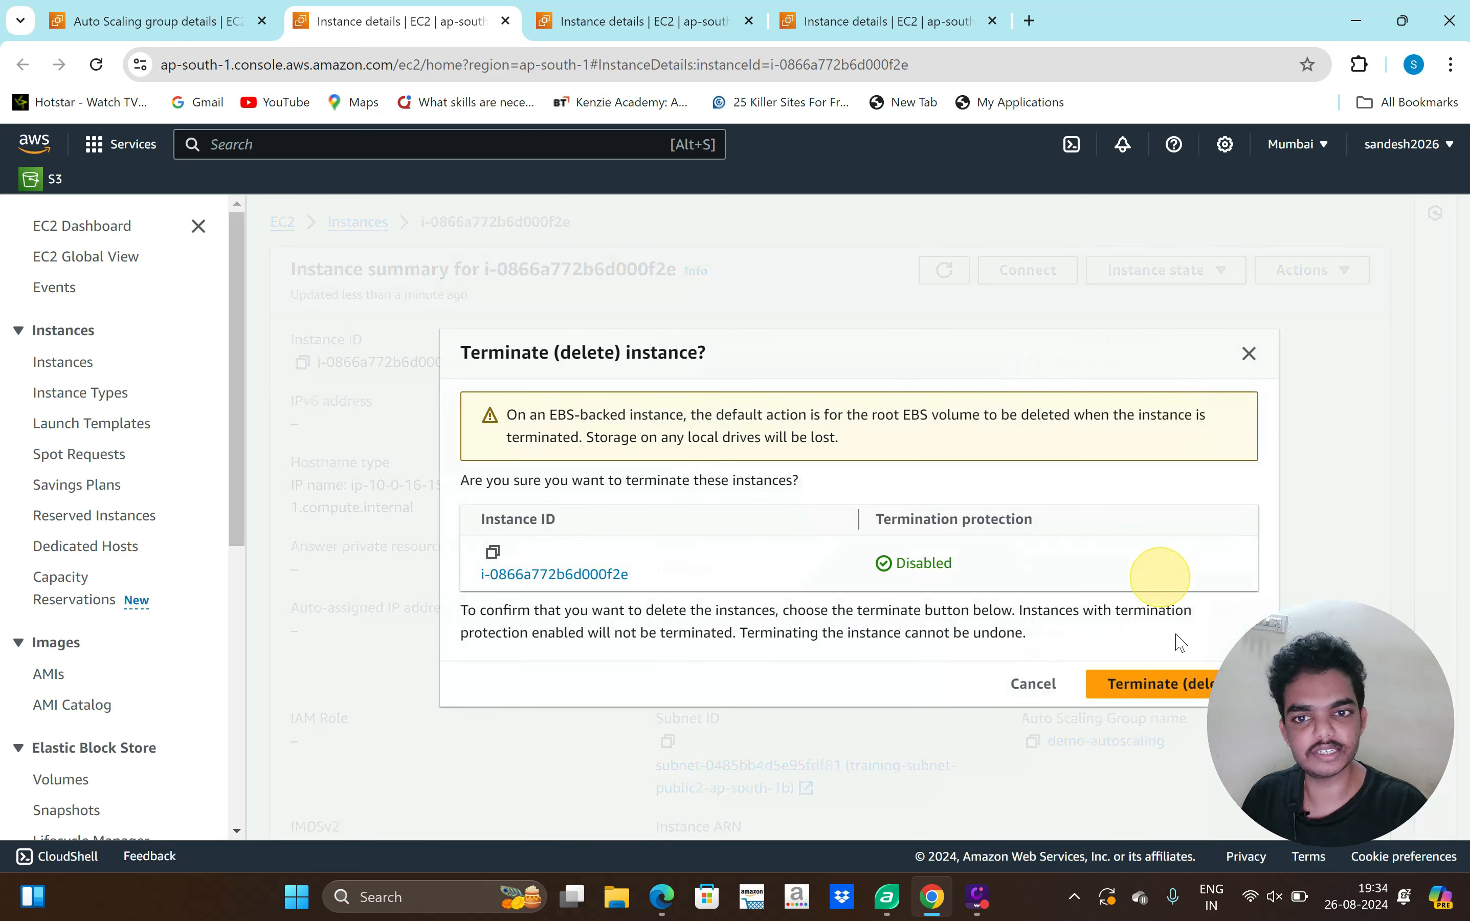
{"action": "left_click", "coordinate": [1167, 687]}
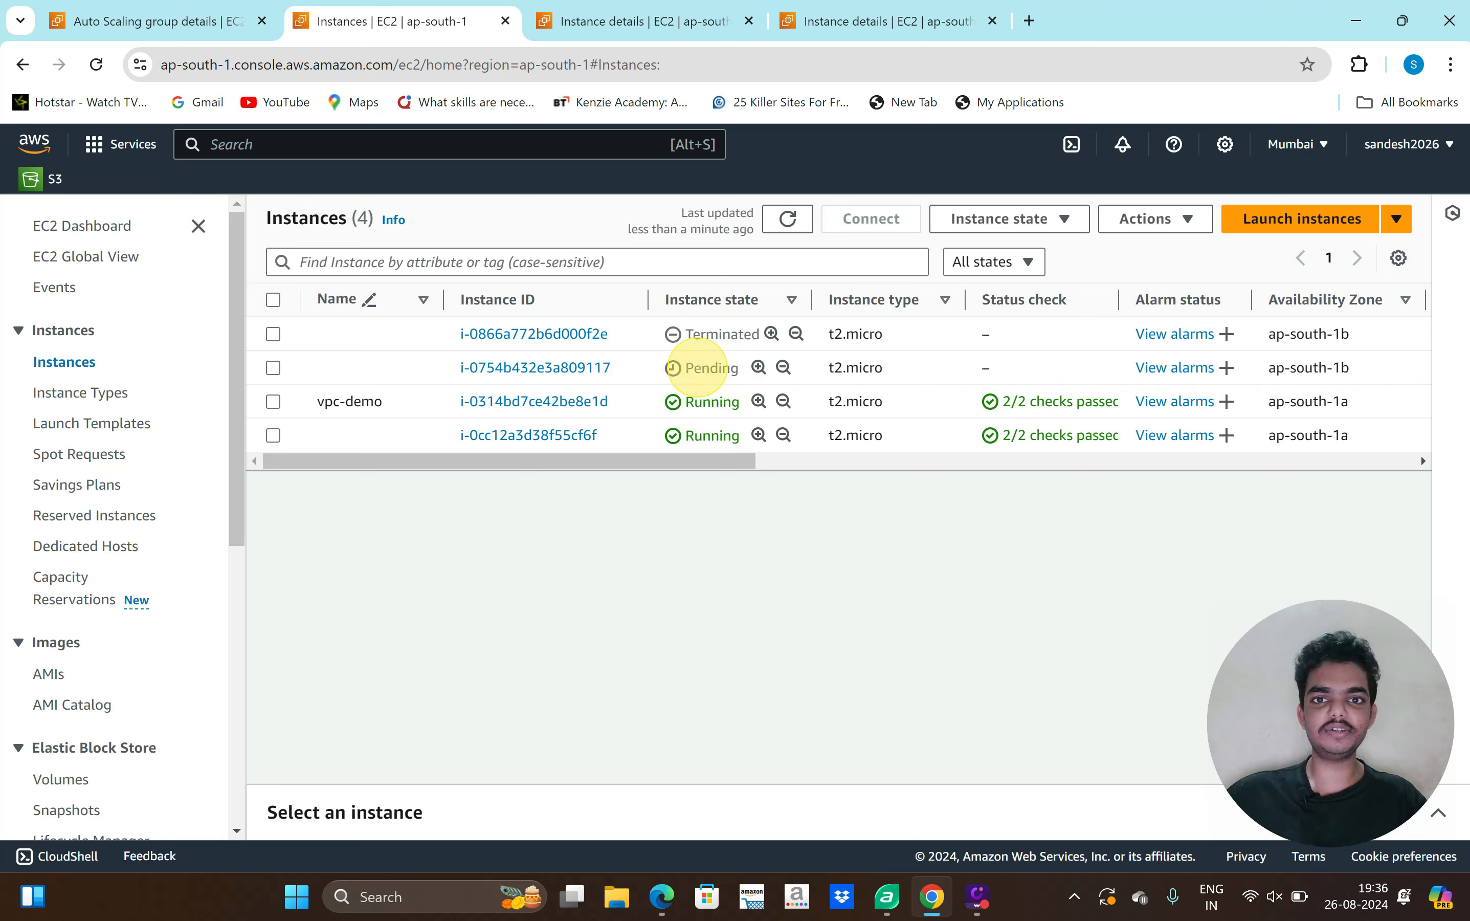
- Return to the demo-autoscaling group's instance management and examine the lifecycle state and Availability Zone of its instances
{"action": "key", "text": "ctrl+shift+Tab"}
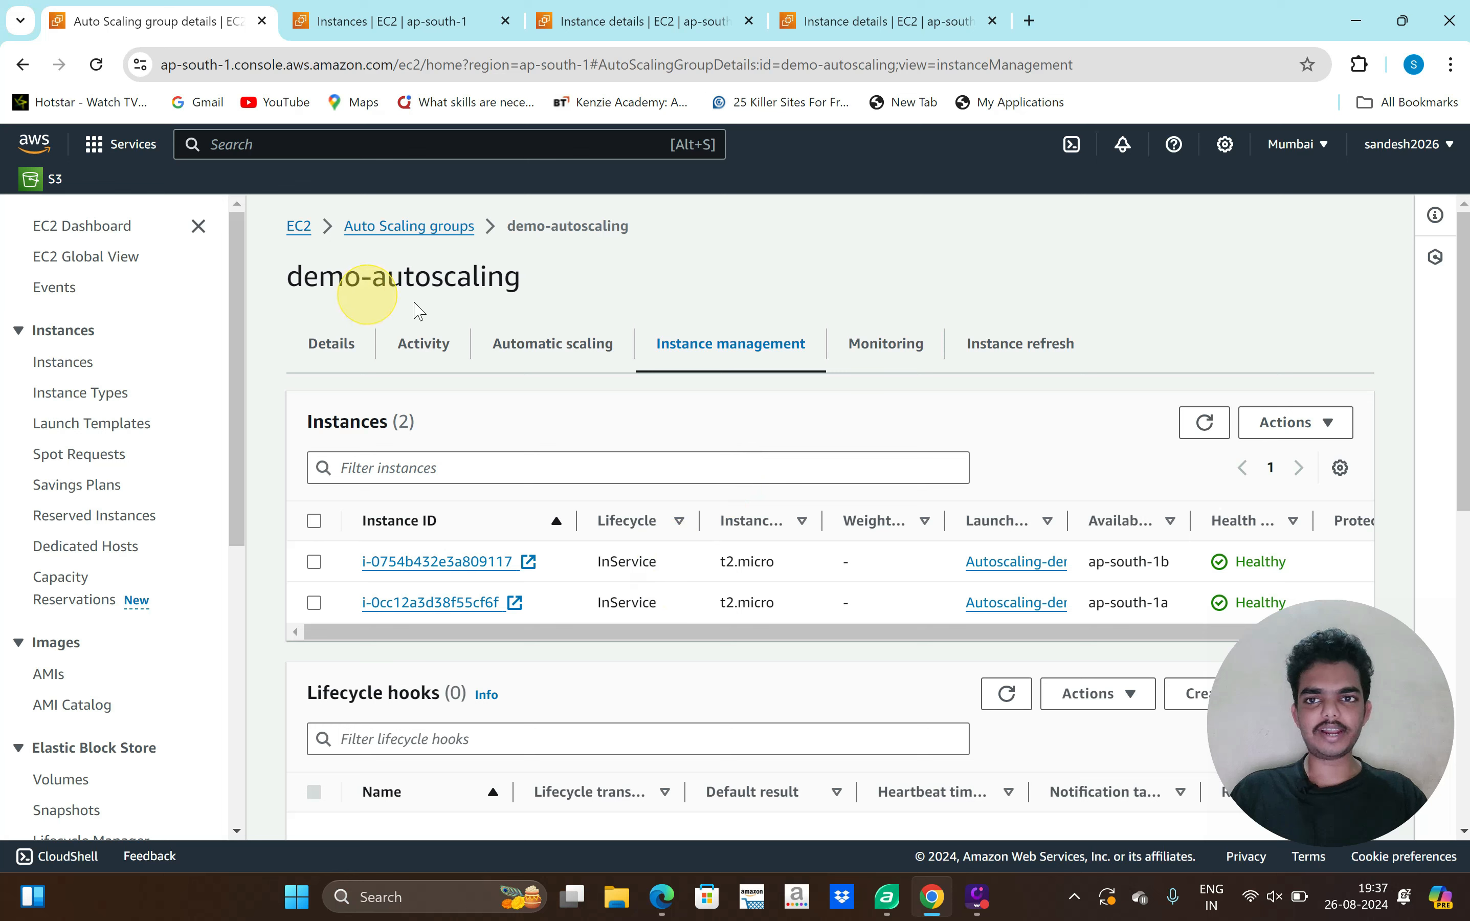
{"action": "left_click_drag", "start_coordinate": [593, 557], "coordinate": [663, 600]}
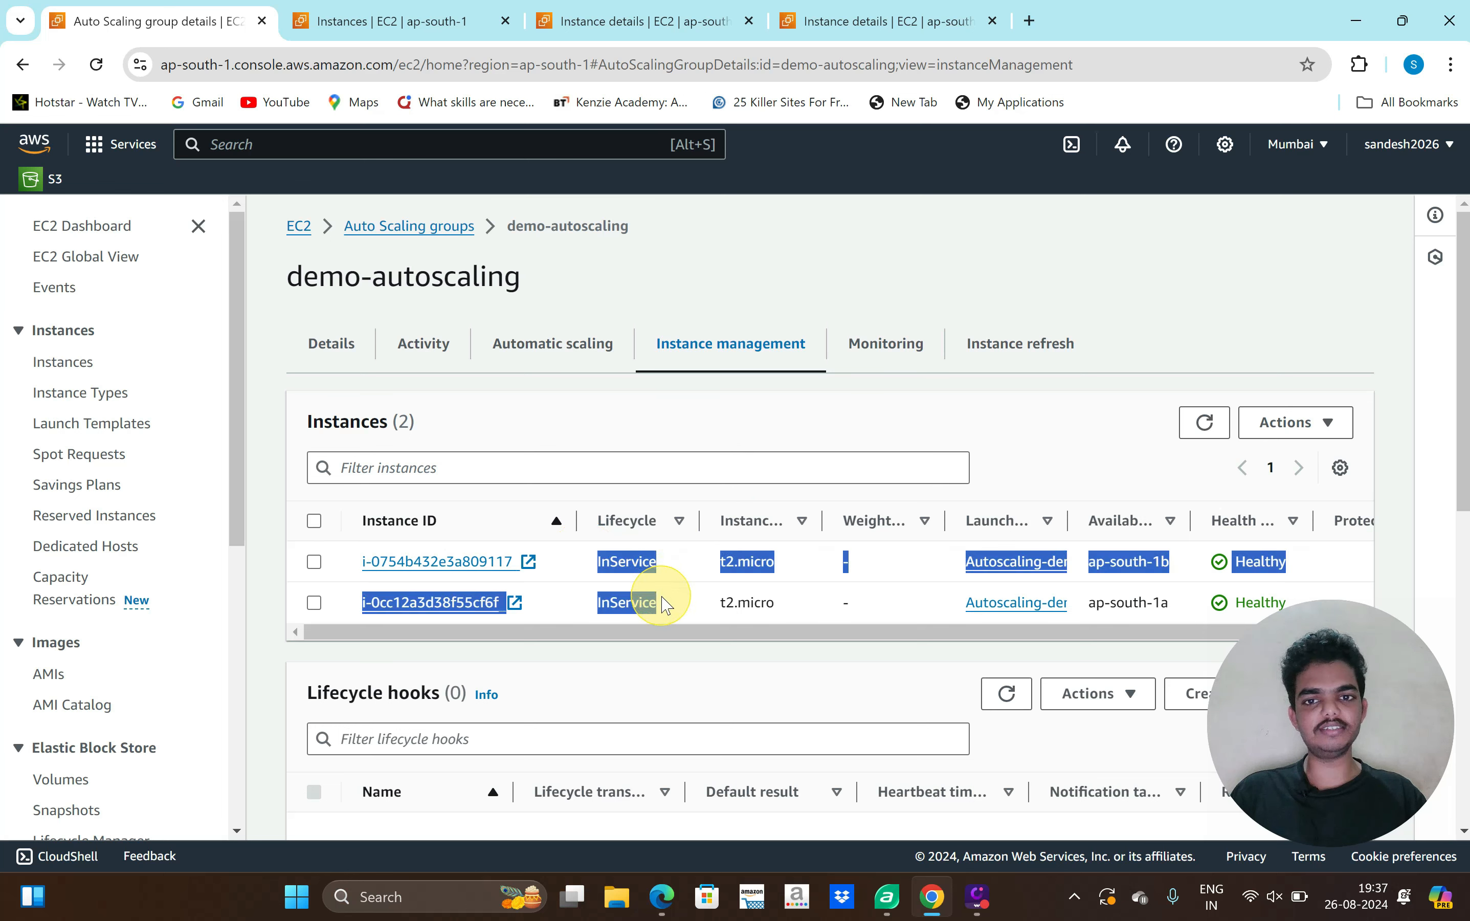
{"action": "left_click", "coordinate": [671, 548]}
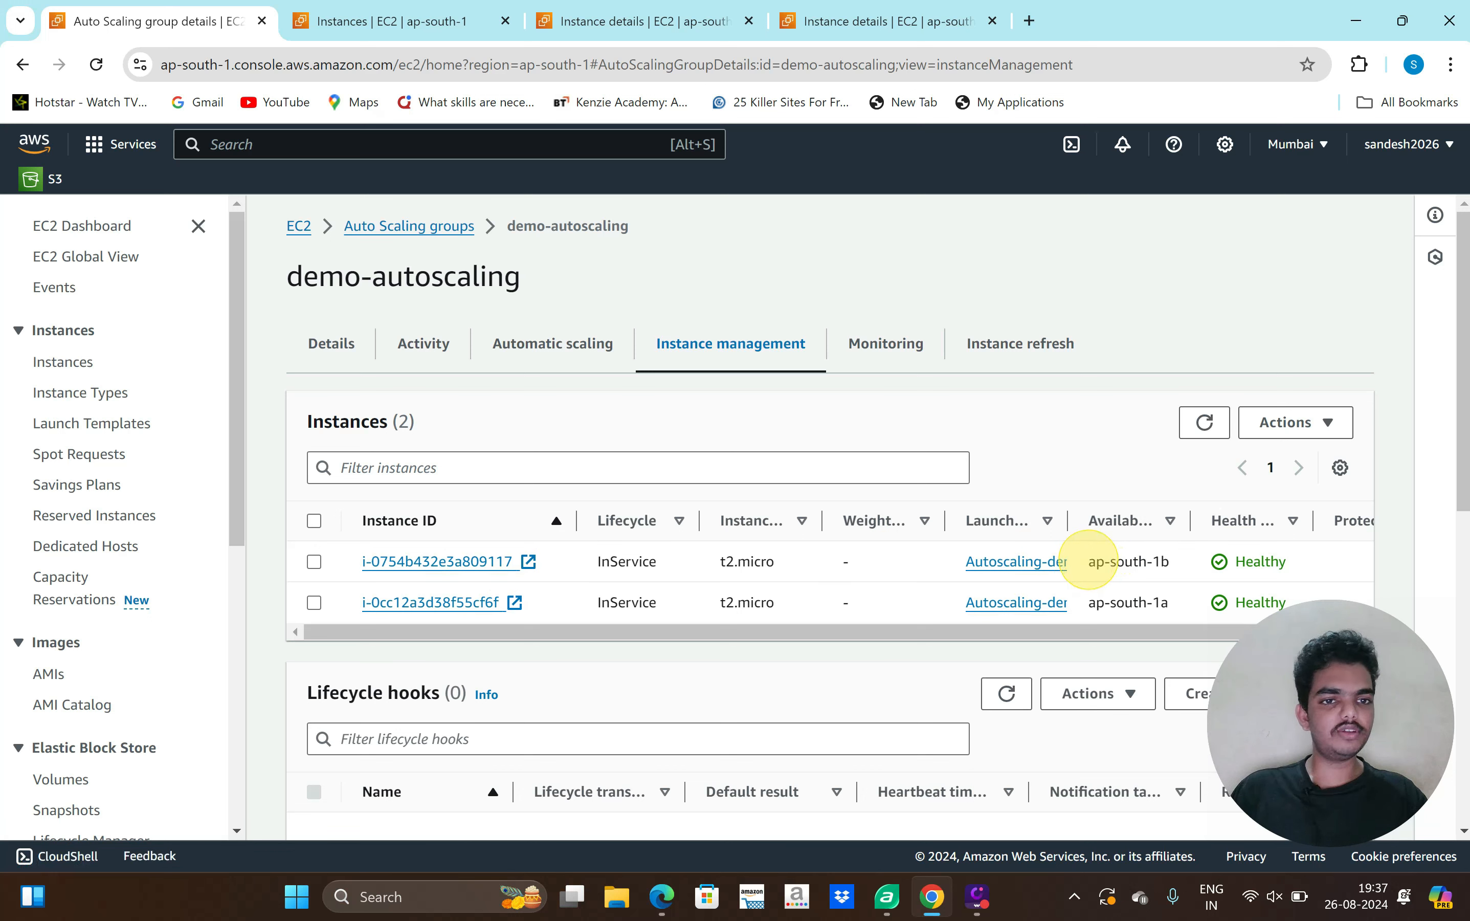
{"action": "left_click_drag", "start_coordinate": [1089, 561], "coordinate": [1090, 603]}
{"action": "left_click_drag", "start_coordinate": [1170, 561], "coordinate": [1075, 563]}
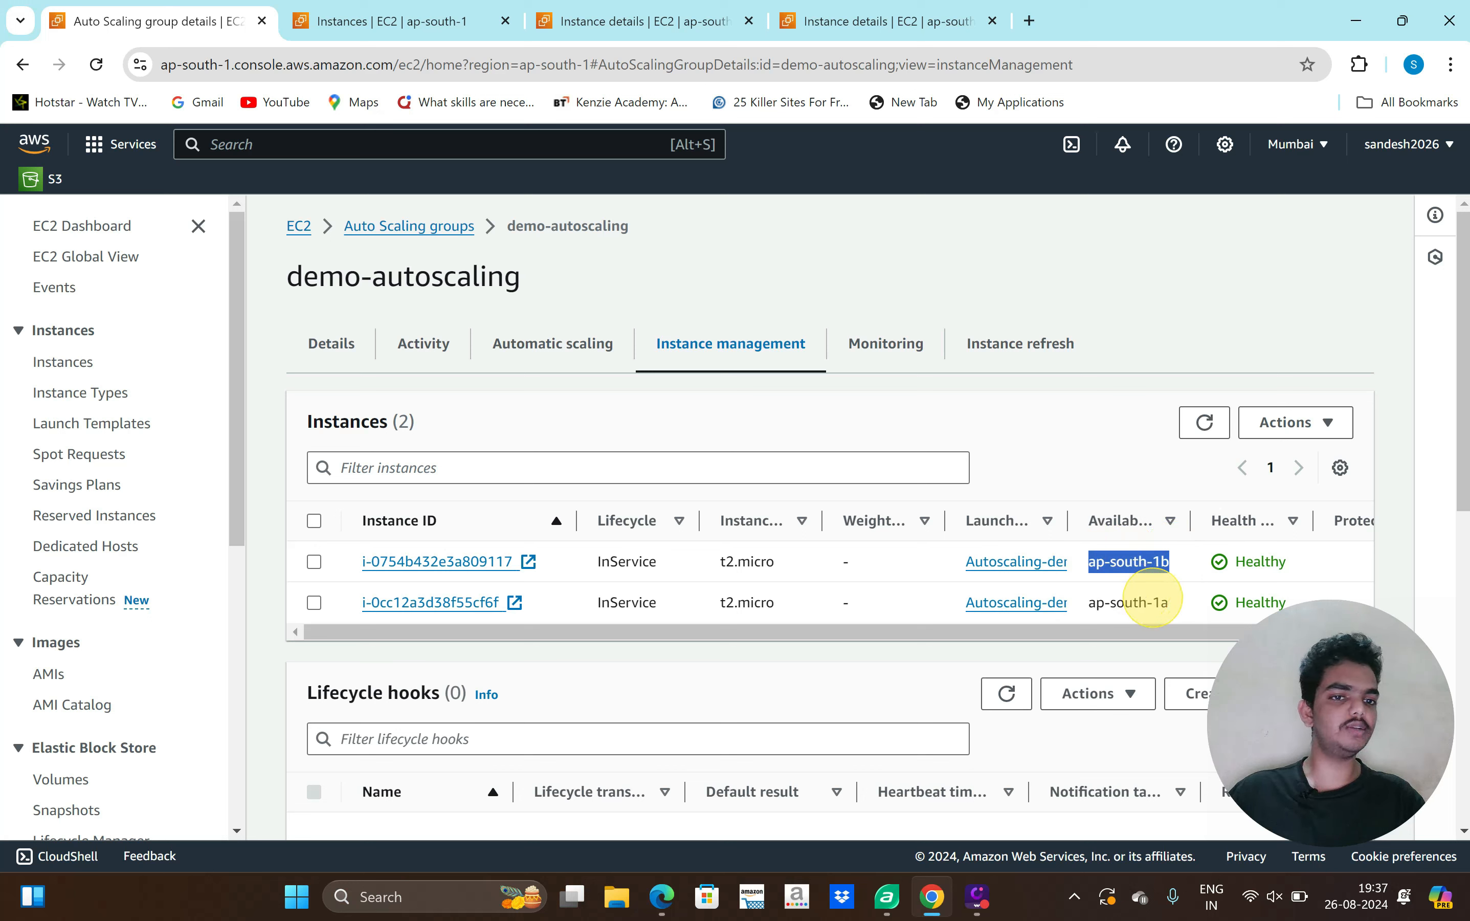
{"action": "double_click", "coordinate": [1153, 596]}
{"action": "left_click", "coordinate": [1145, 560]}
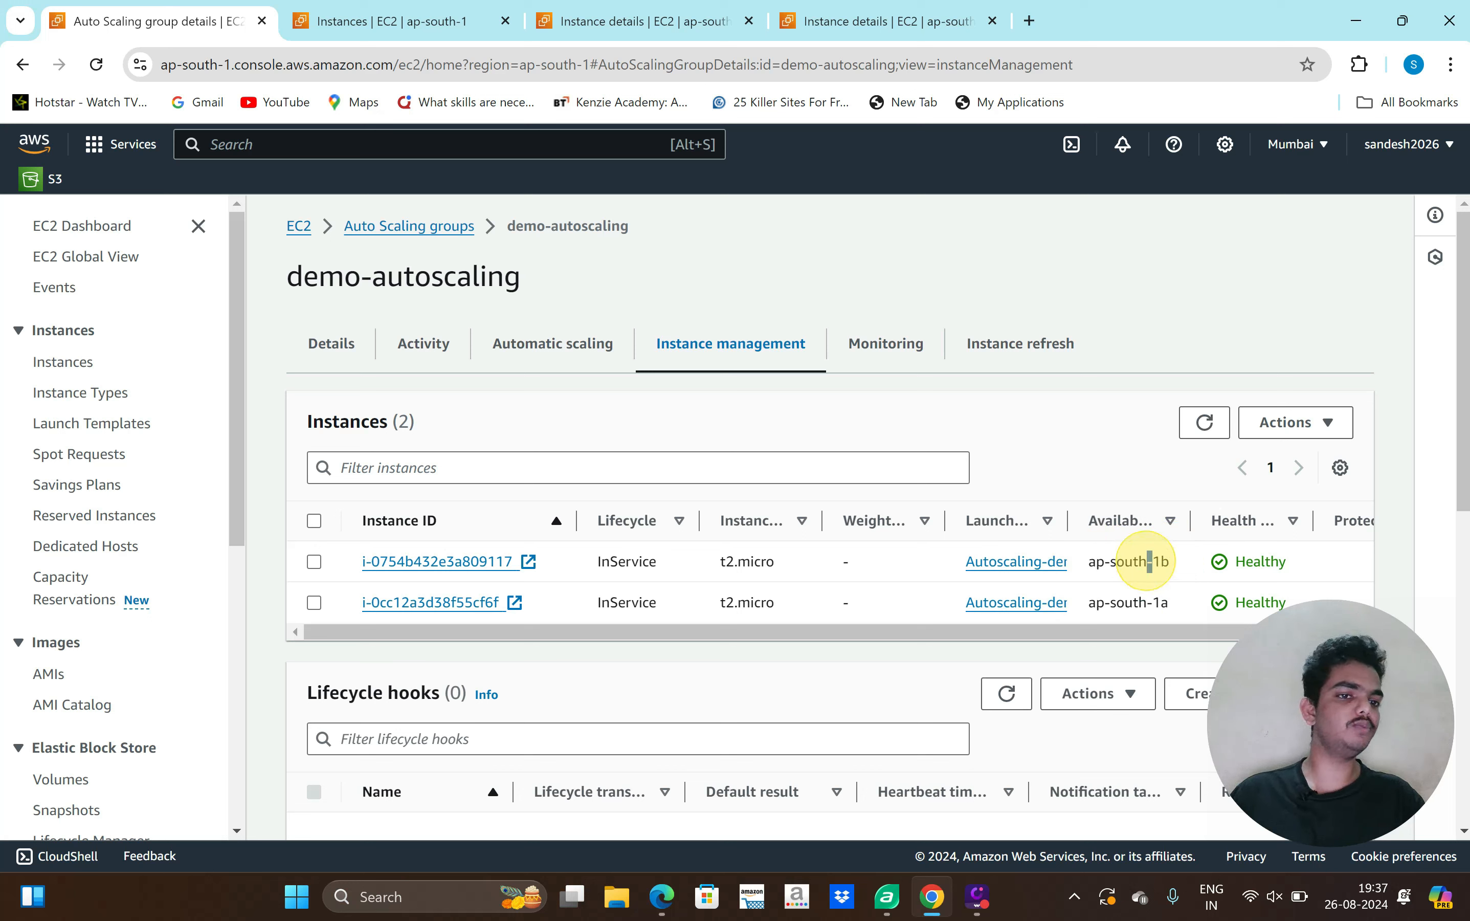
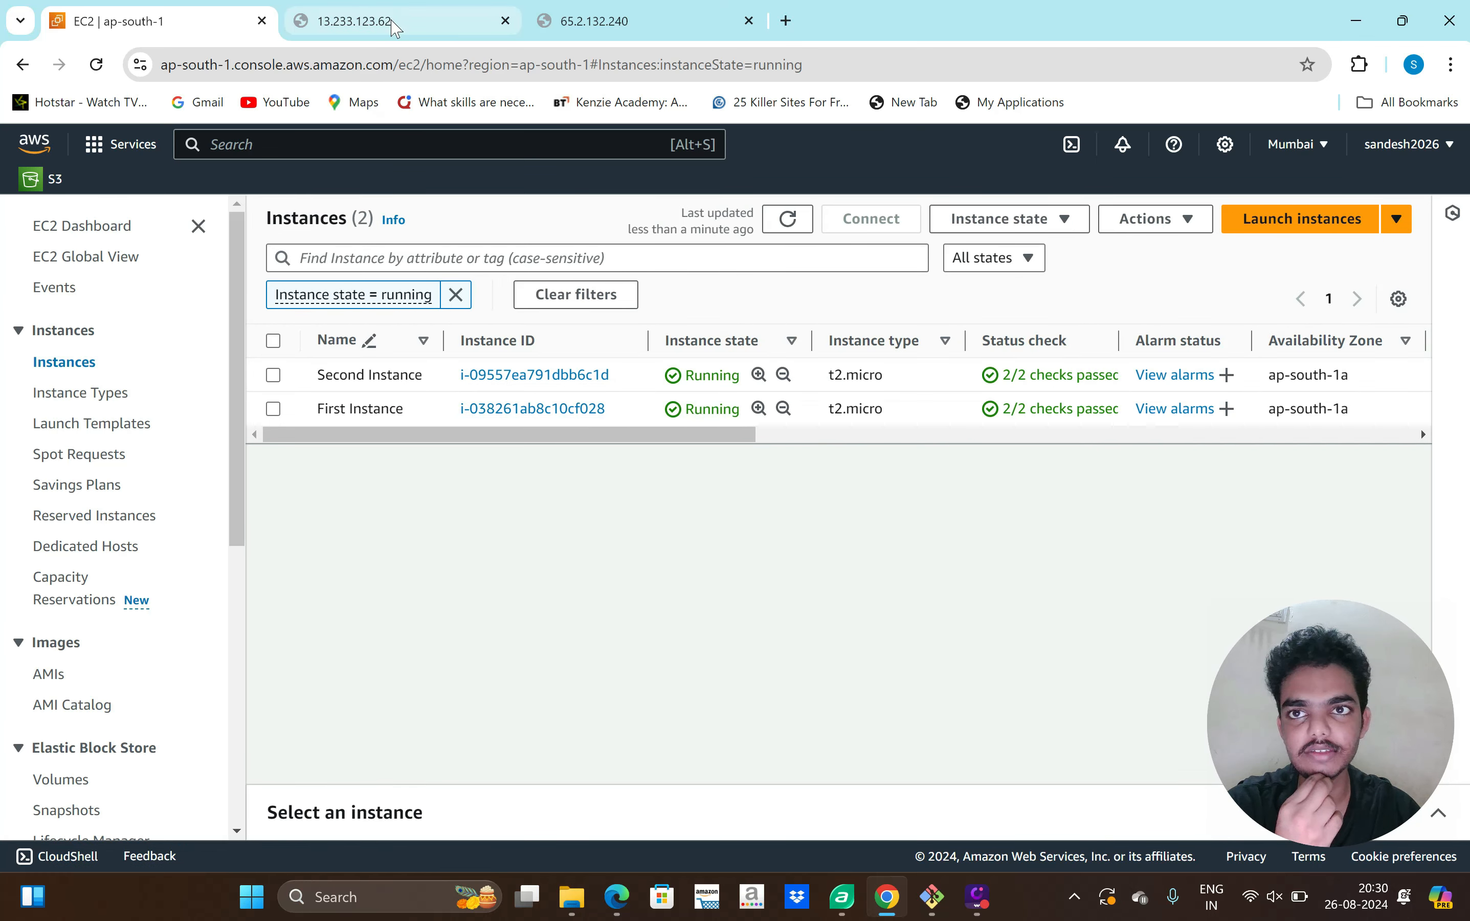
- View the web pages served by the first and second instances in their browser tabs
{"action": "left_click", "coordinate": [394, 26]}
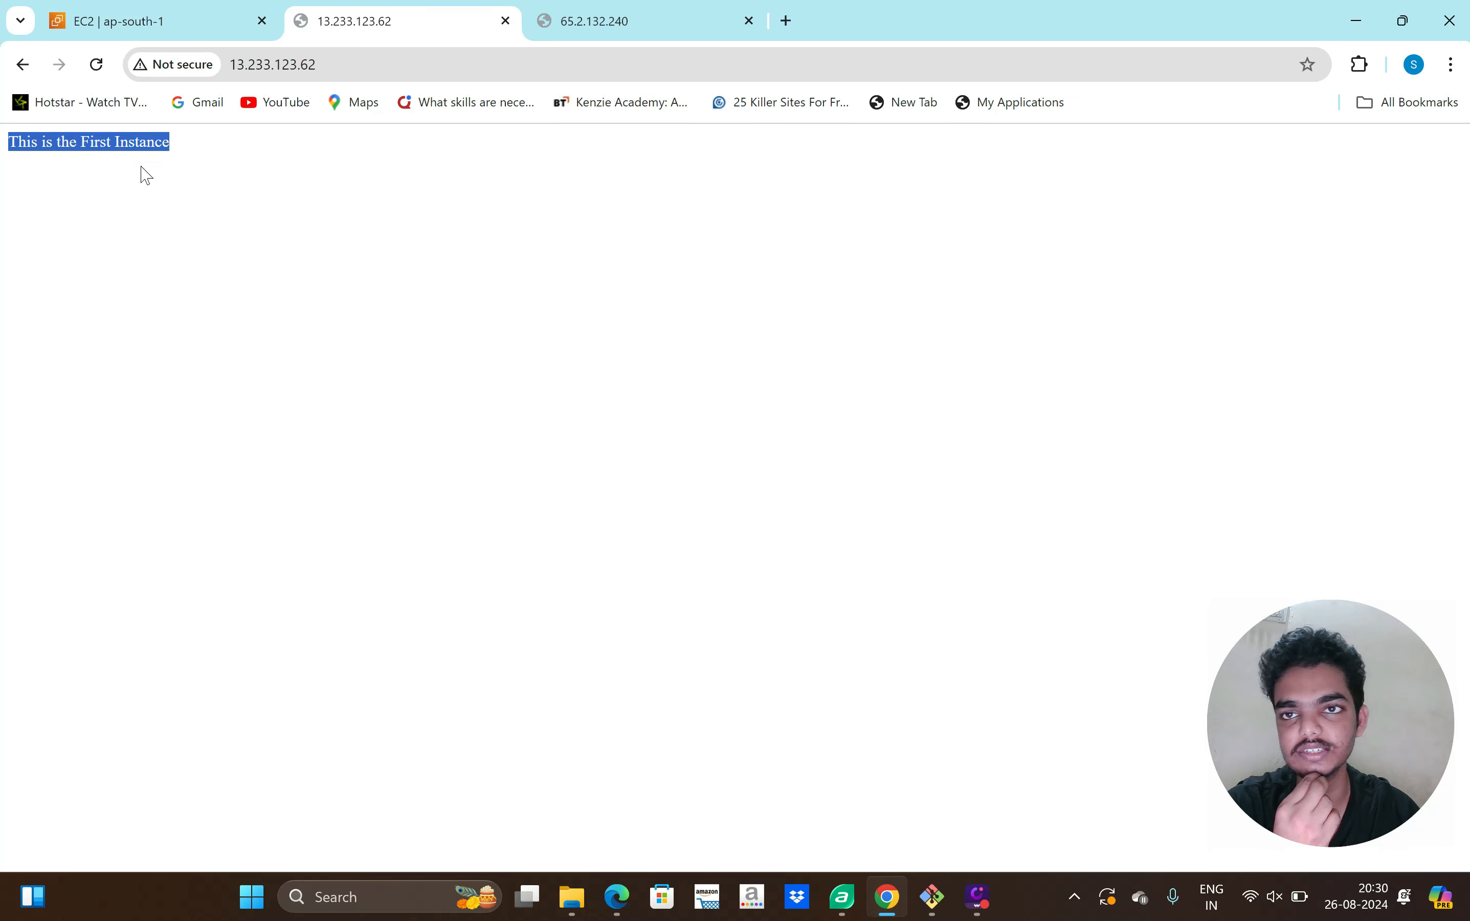
{"action": "left_click", "coordinate": [591, 23]}
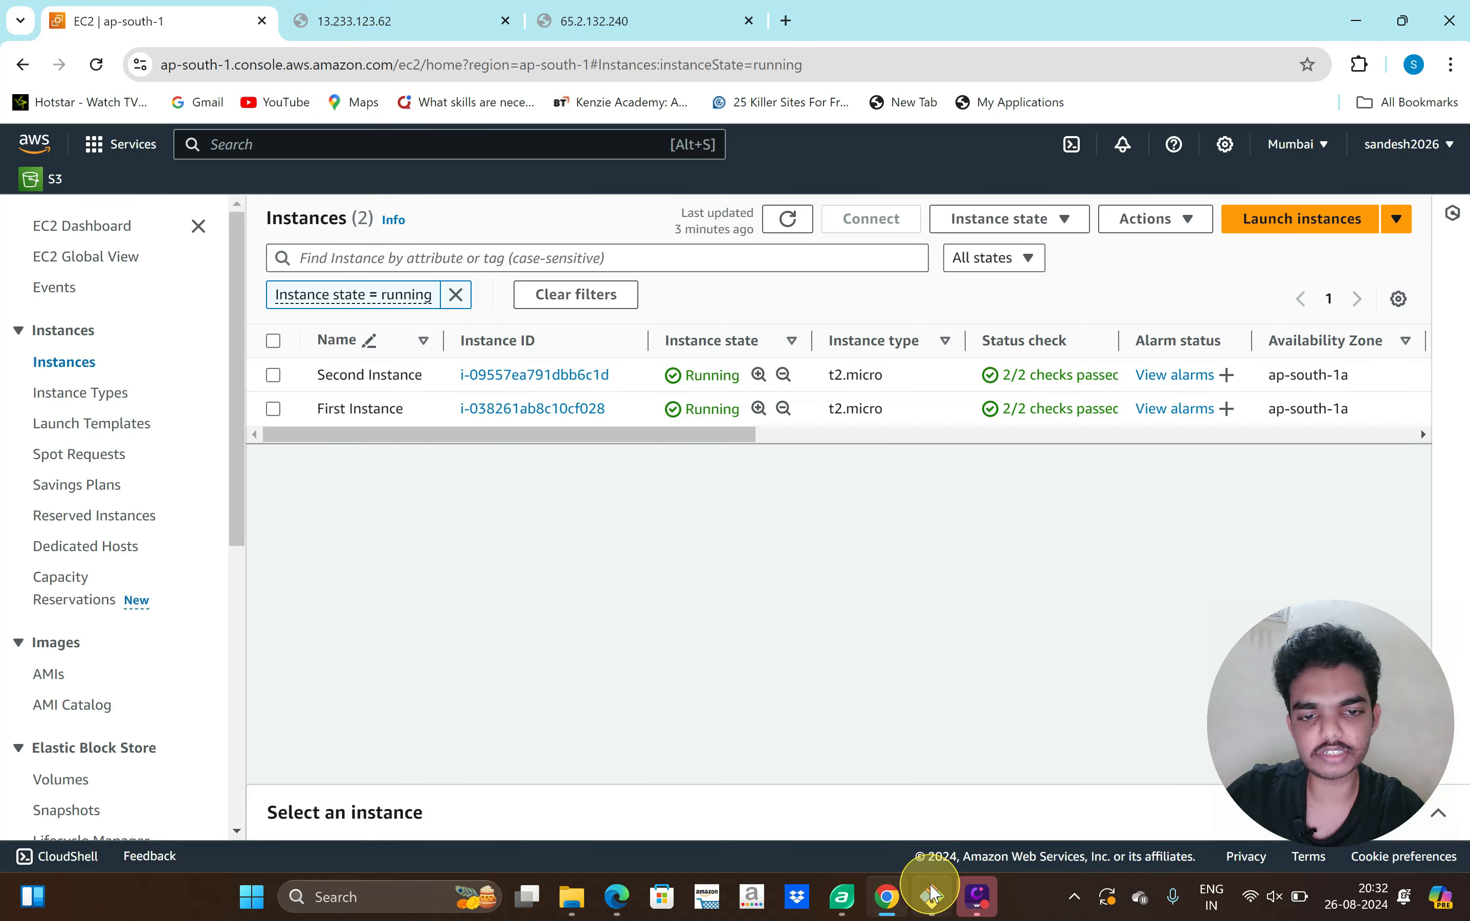
- Switch to the Git Bash terminal, review the nginx installation, and print the contents of index.html in /var/www/html
{"action": "left_click", "coordinate": [930, 894]}
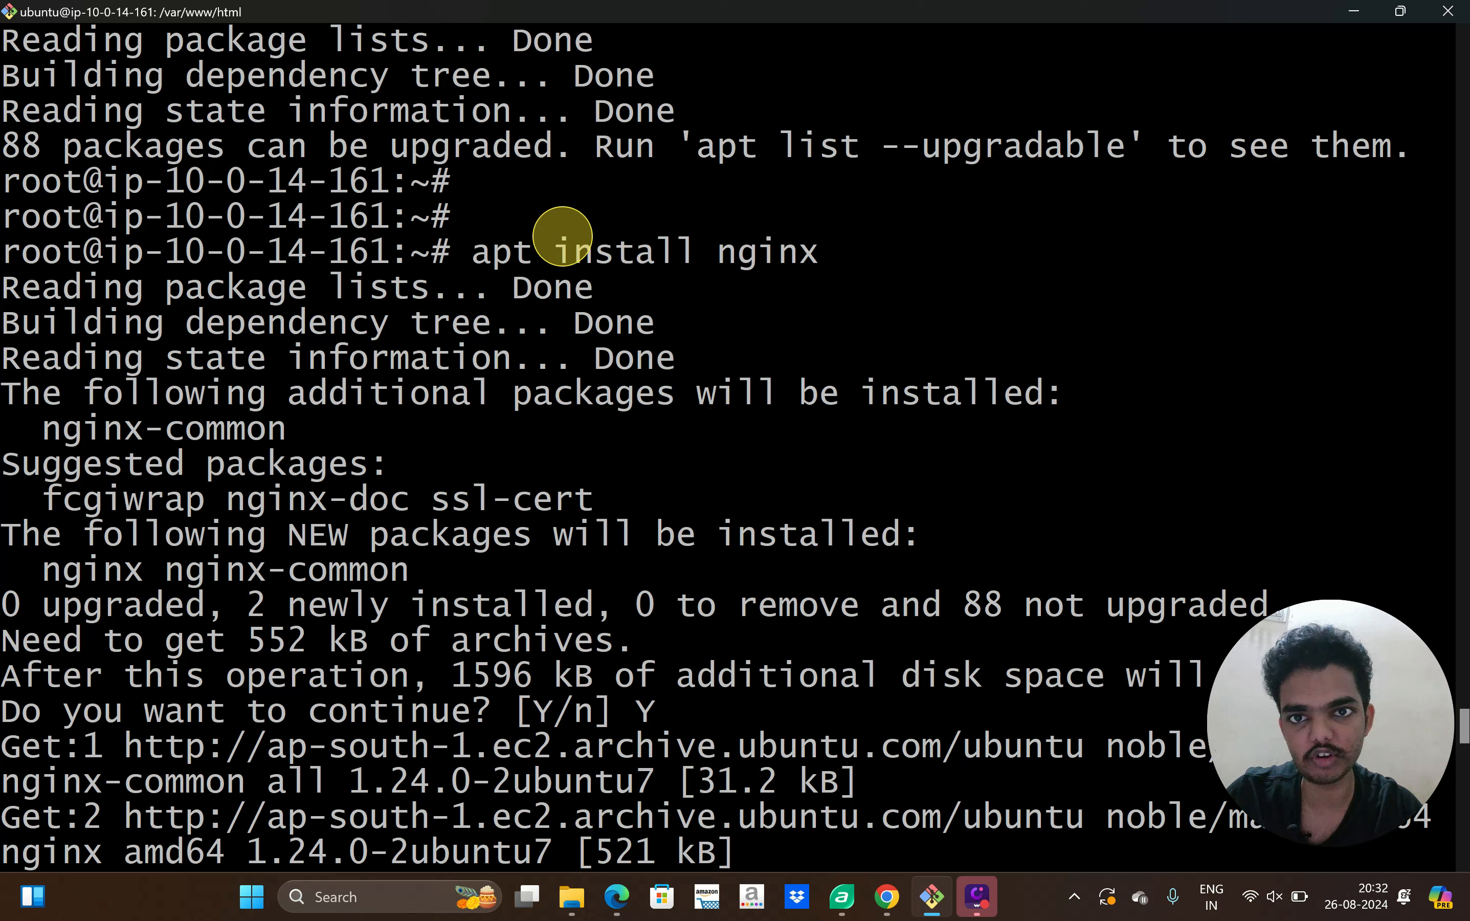
{"action": "triple_click", "coordinate": [561, 235]}
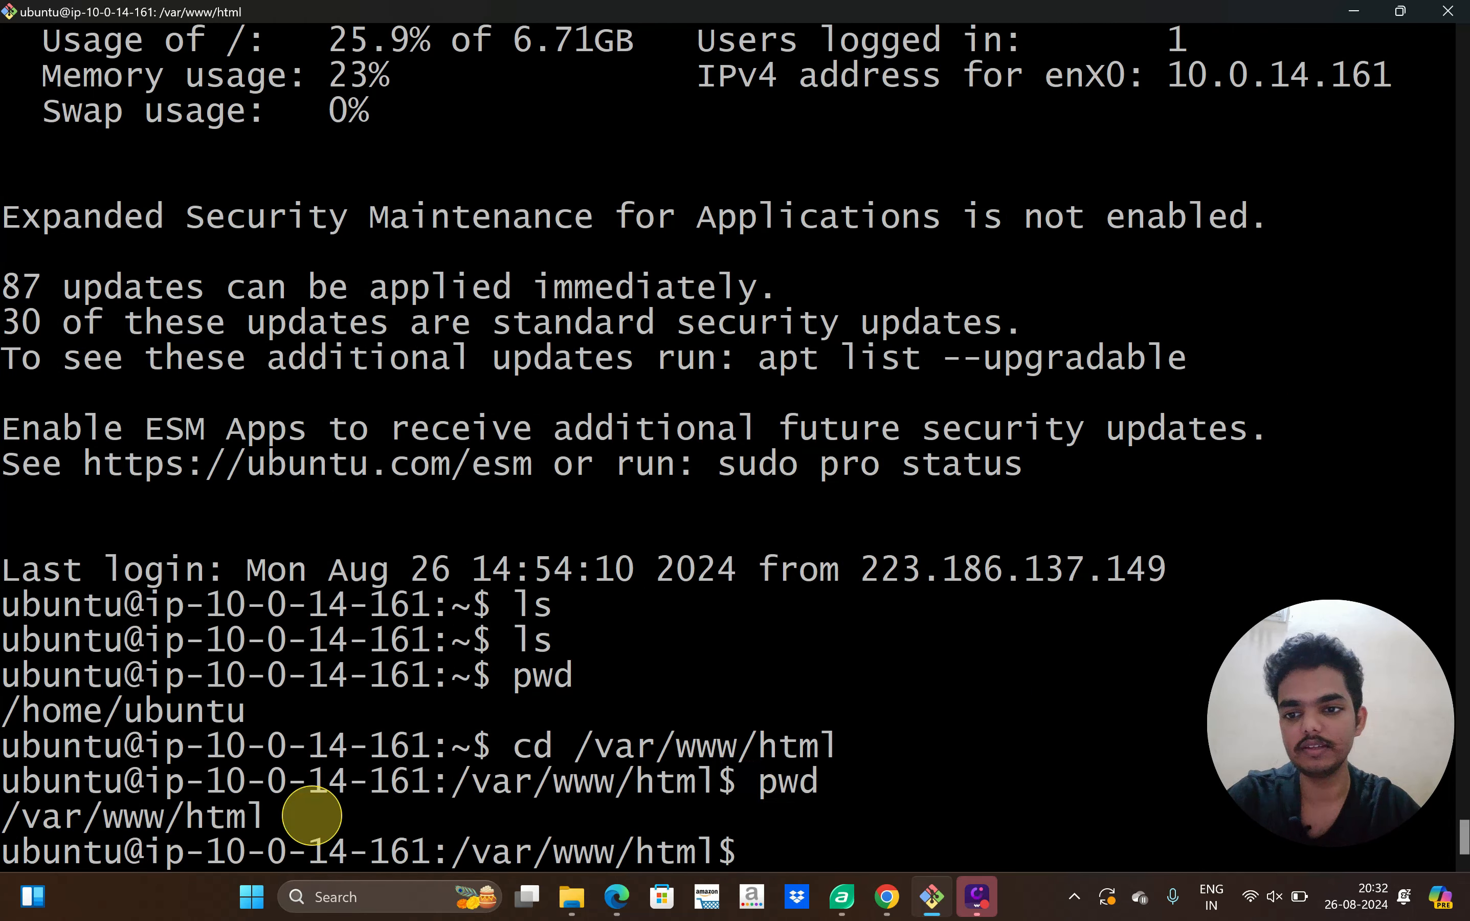
{"action": "left_click_drag", "start_coordinate": [12, 815], "coordinate": [262, 817]}
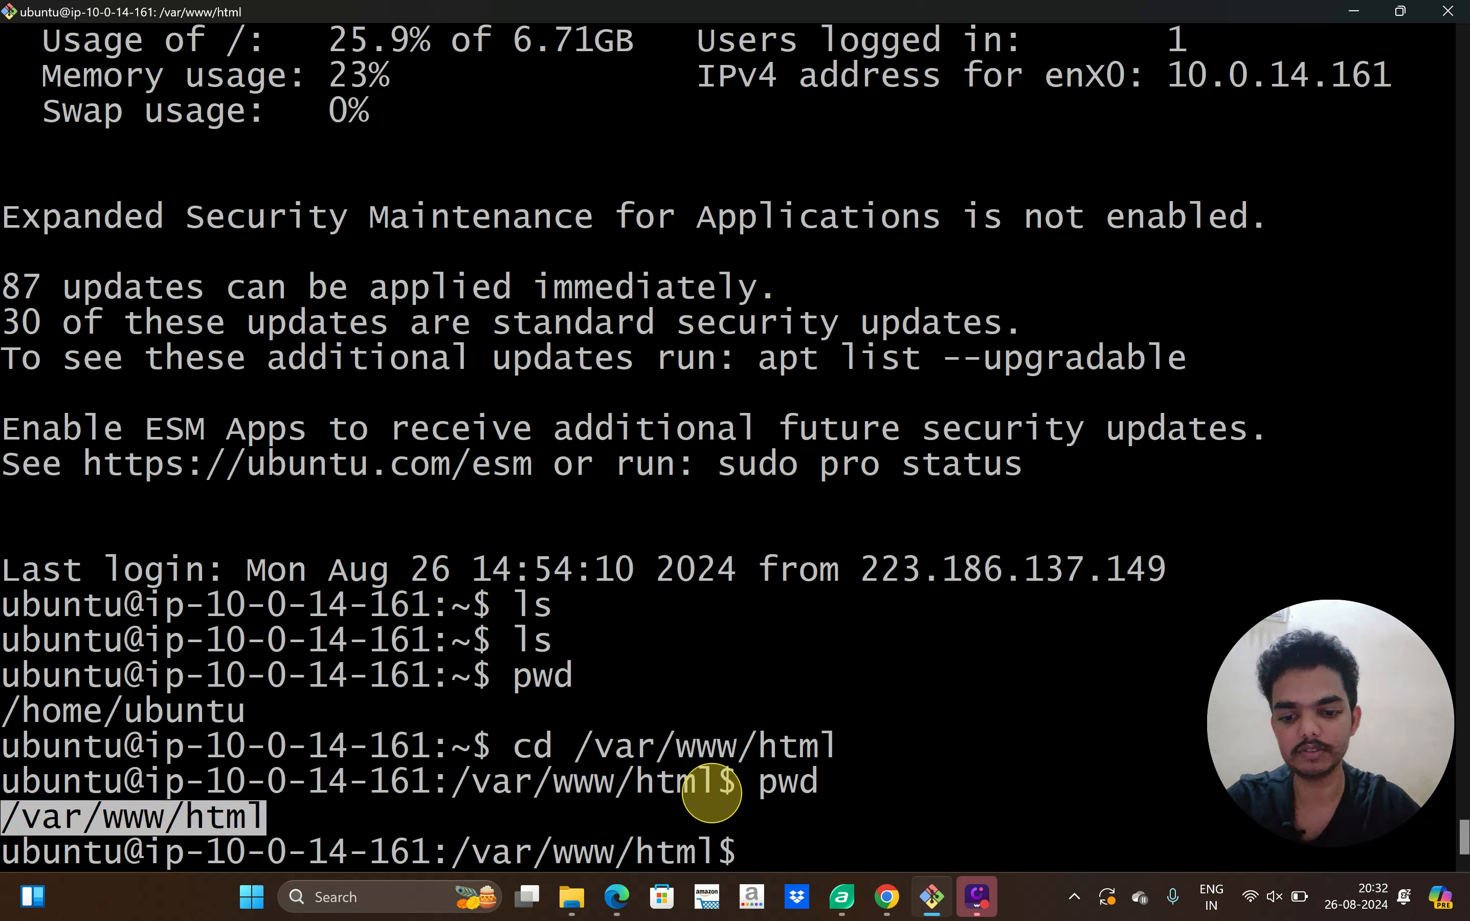
{"action": "type", "text": "cat index."}
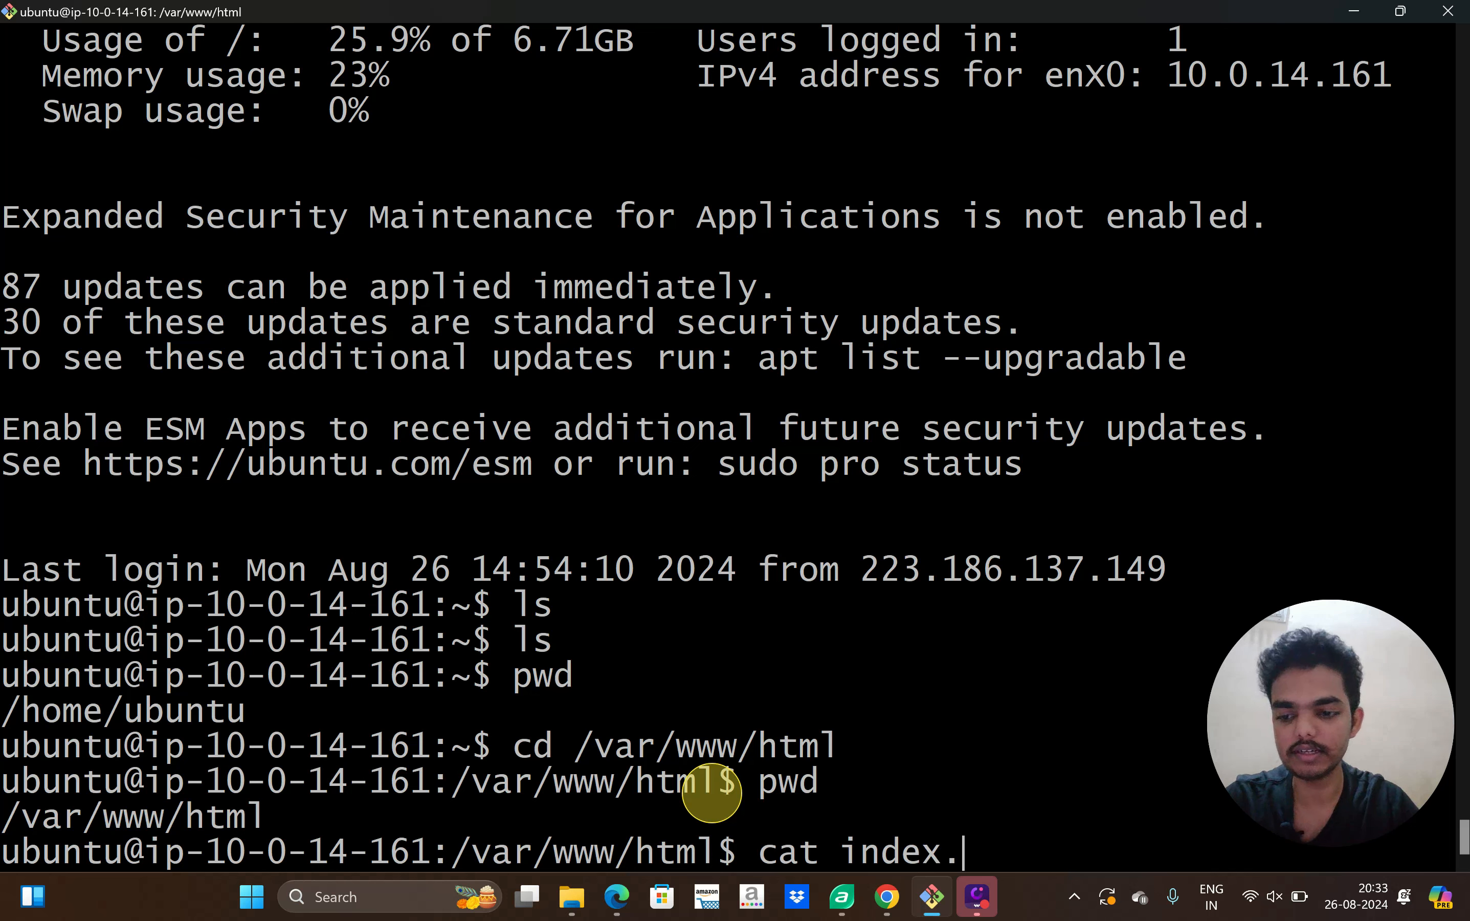
{"action": "key", "text": "Return"}
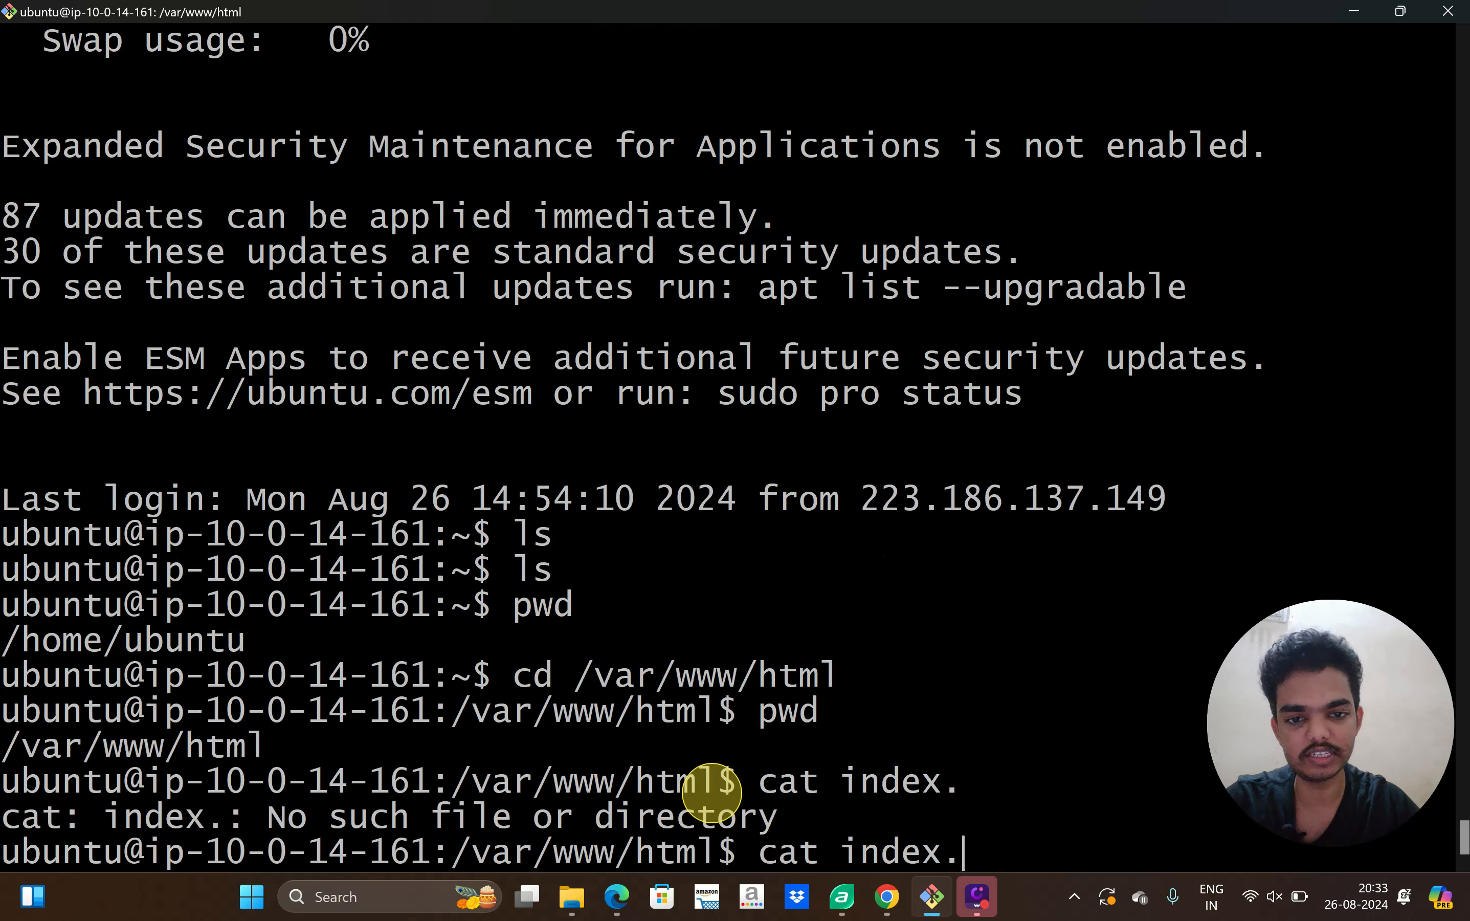
{"action": "key", "text": "Return"}
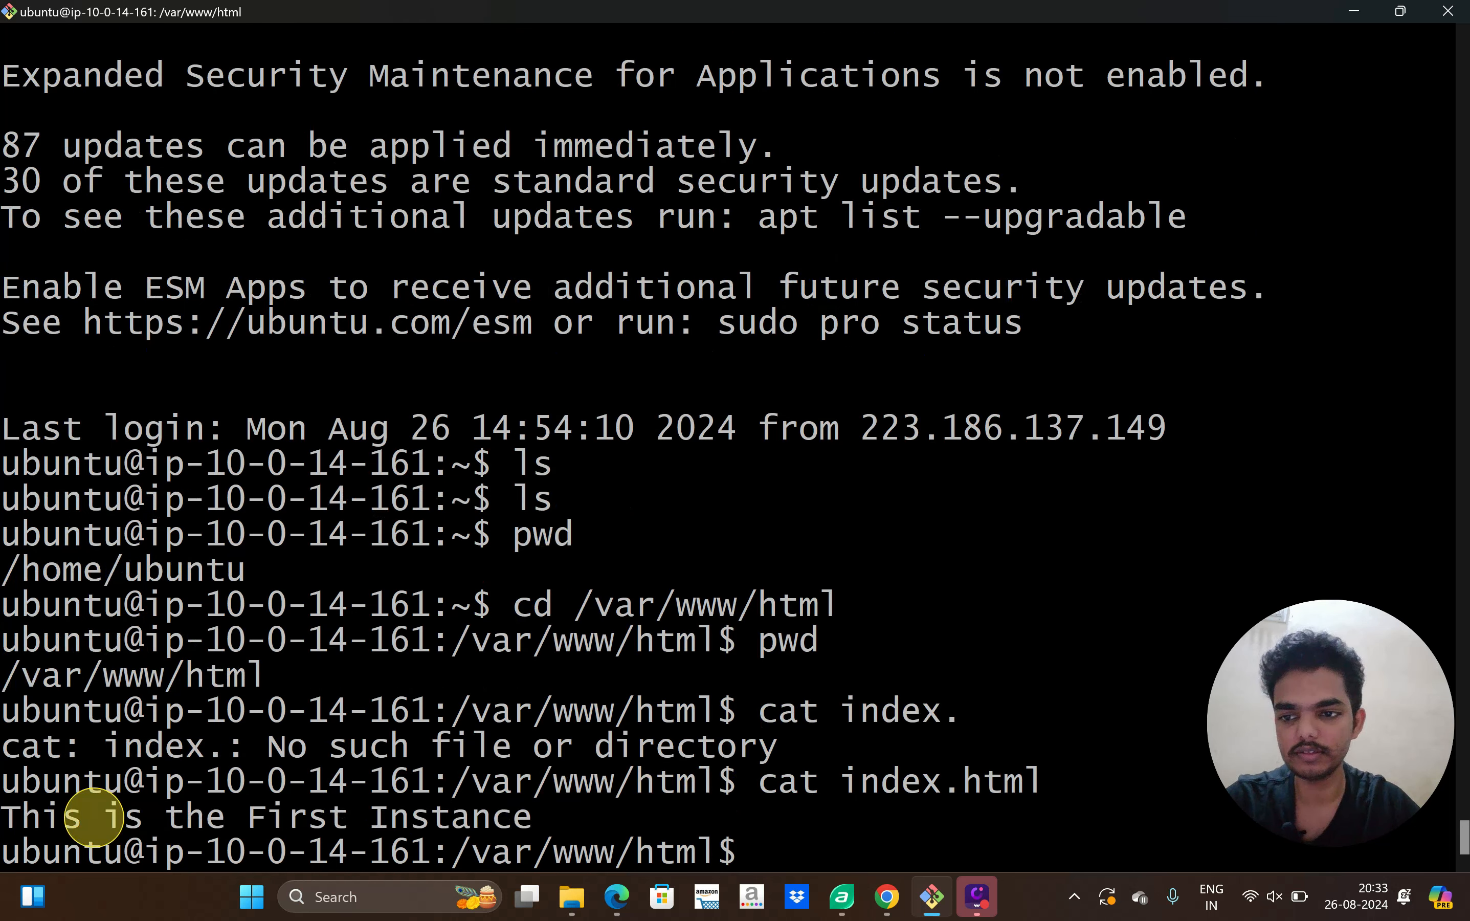
{"action": "left_click_drag", "start_coordinate": [9, 816], "coordinate": [523, 813]}
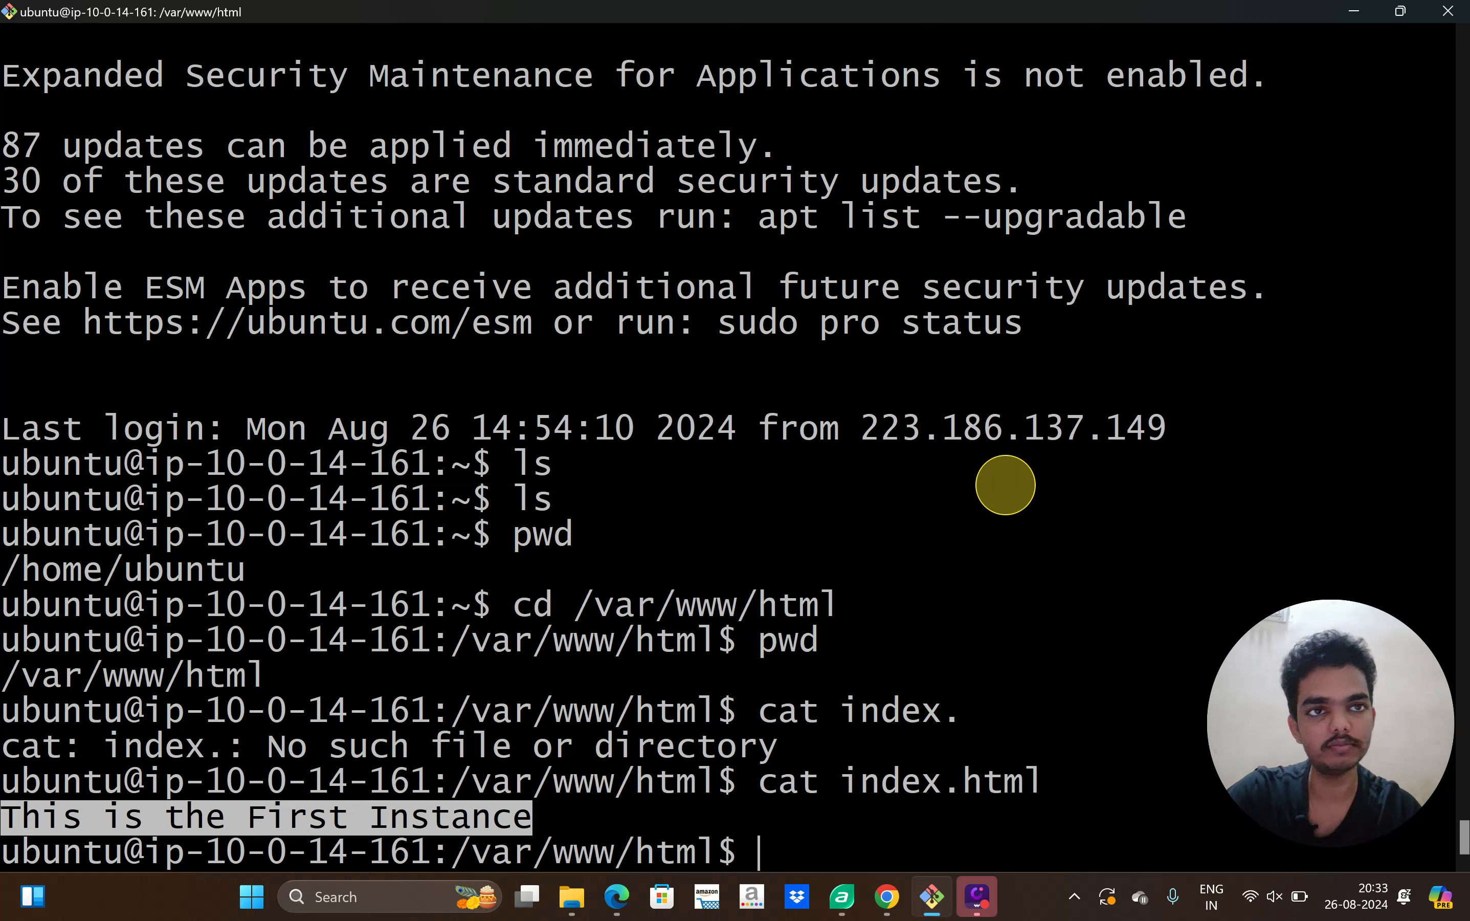
- Switch back to the EC2 console in Chrome and start creating a new target group
{"action": "key", "text": "alt+Tab"}
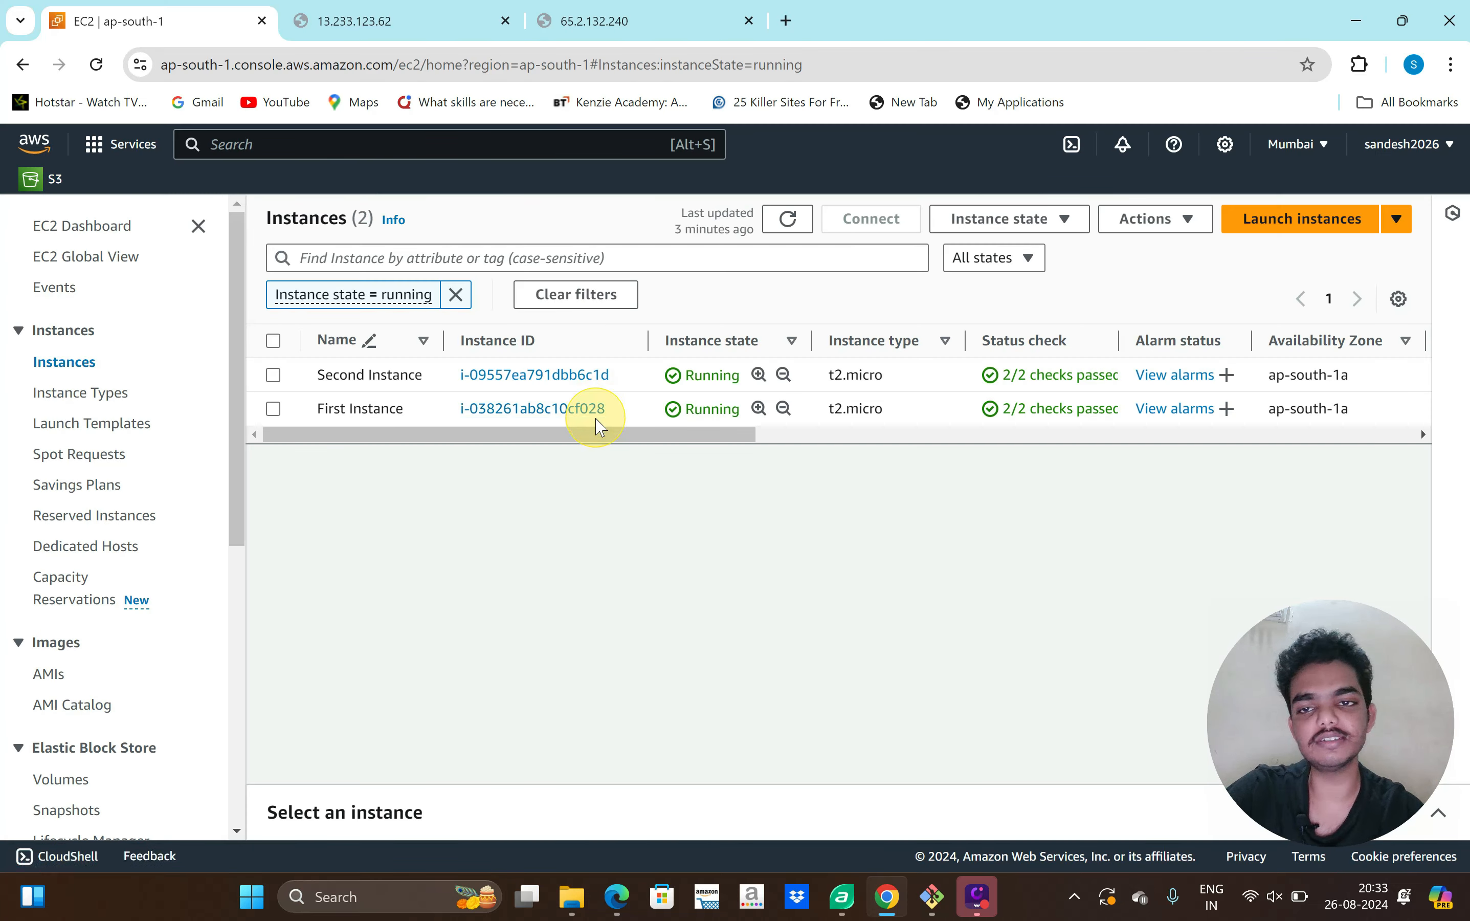
{"action": "scroll", "coordinate": [128, 646], "scroll_direction": "down", "scroll_amount": 2}
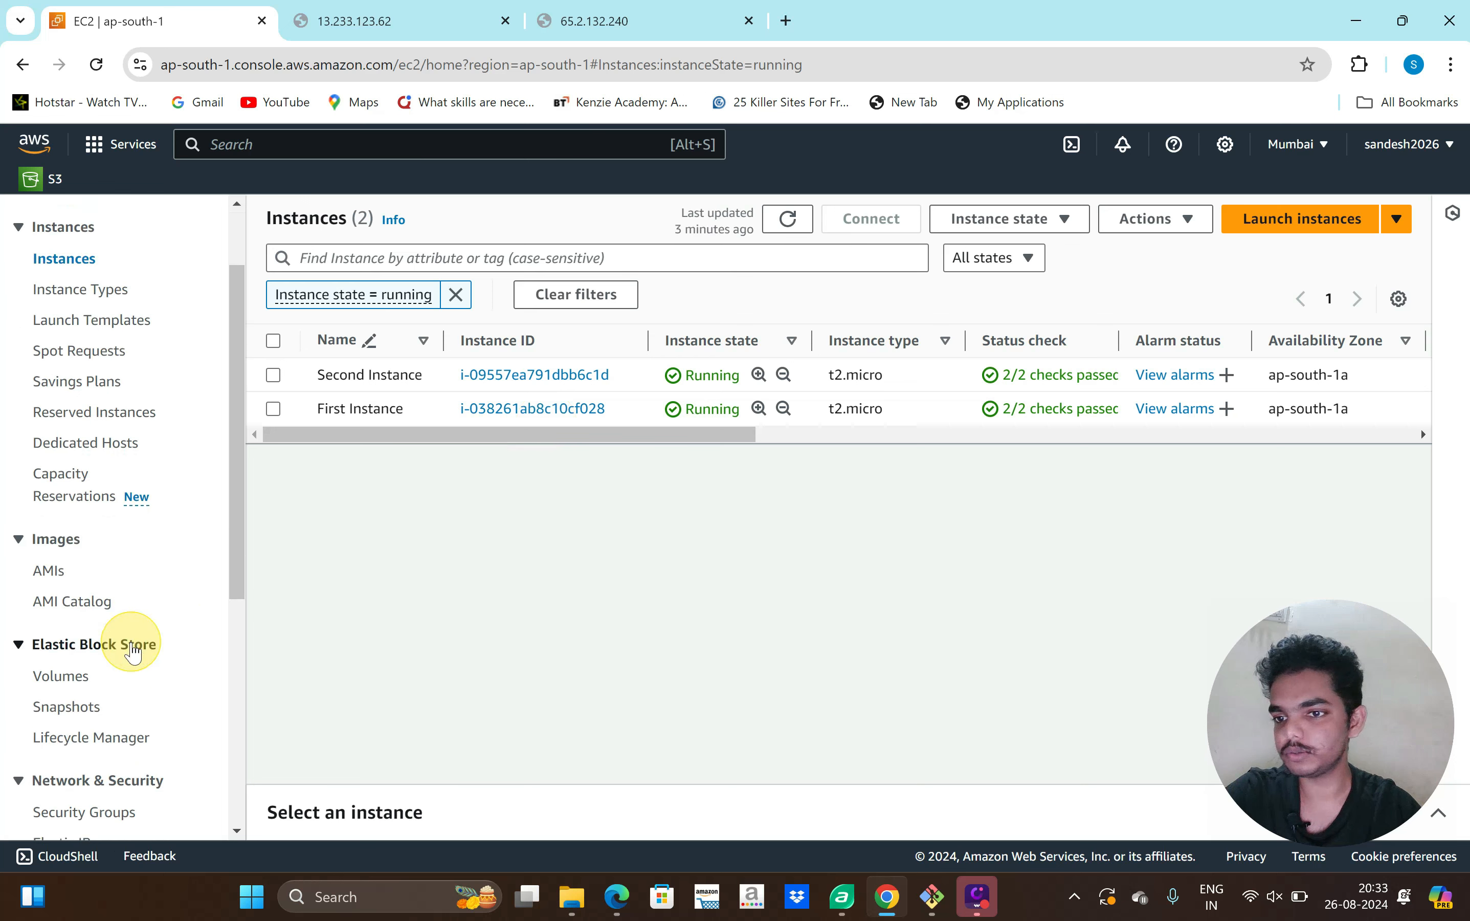
{"action": "scroll", "coordinate": [149, 758], "scroll_direction": "down", "scroll_amount": 5}
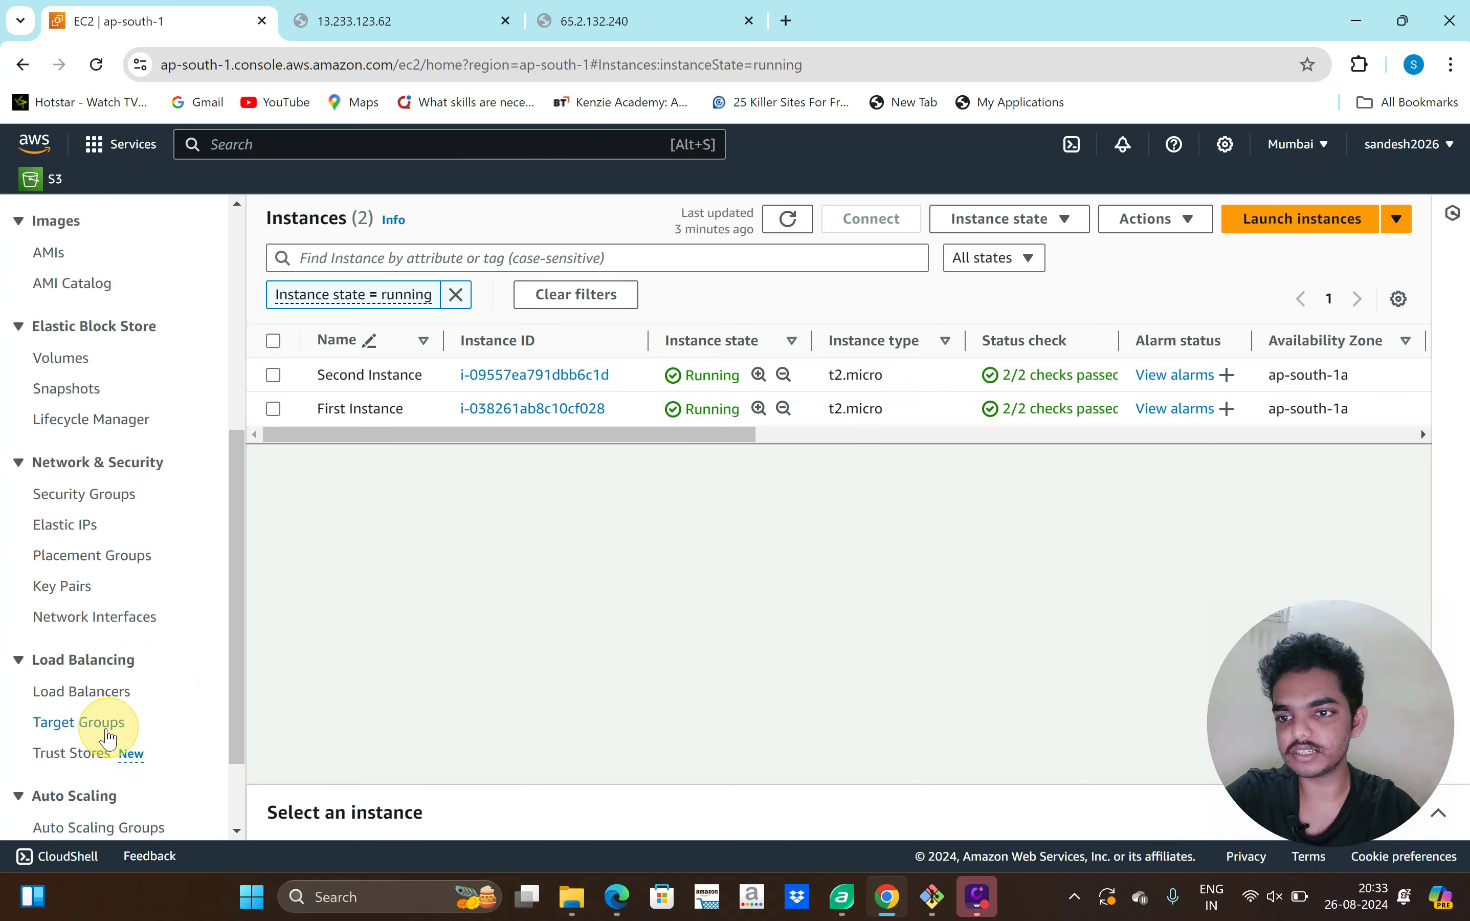
{"action": "left_click", "coordinate": [100, 734]}
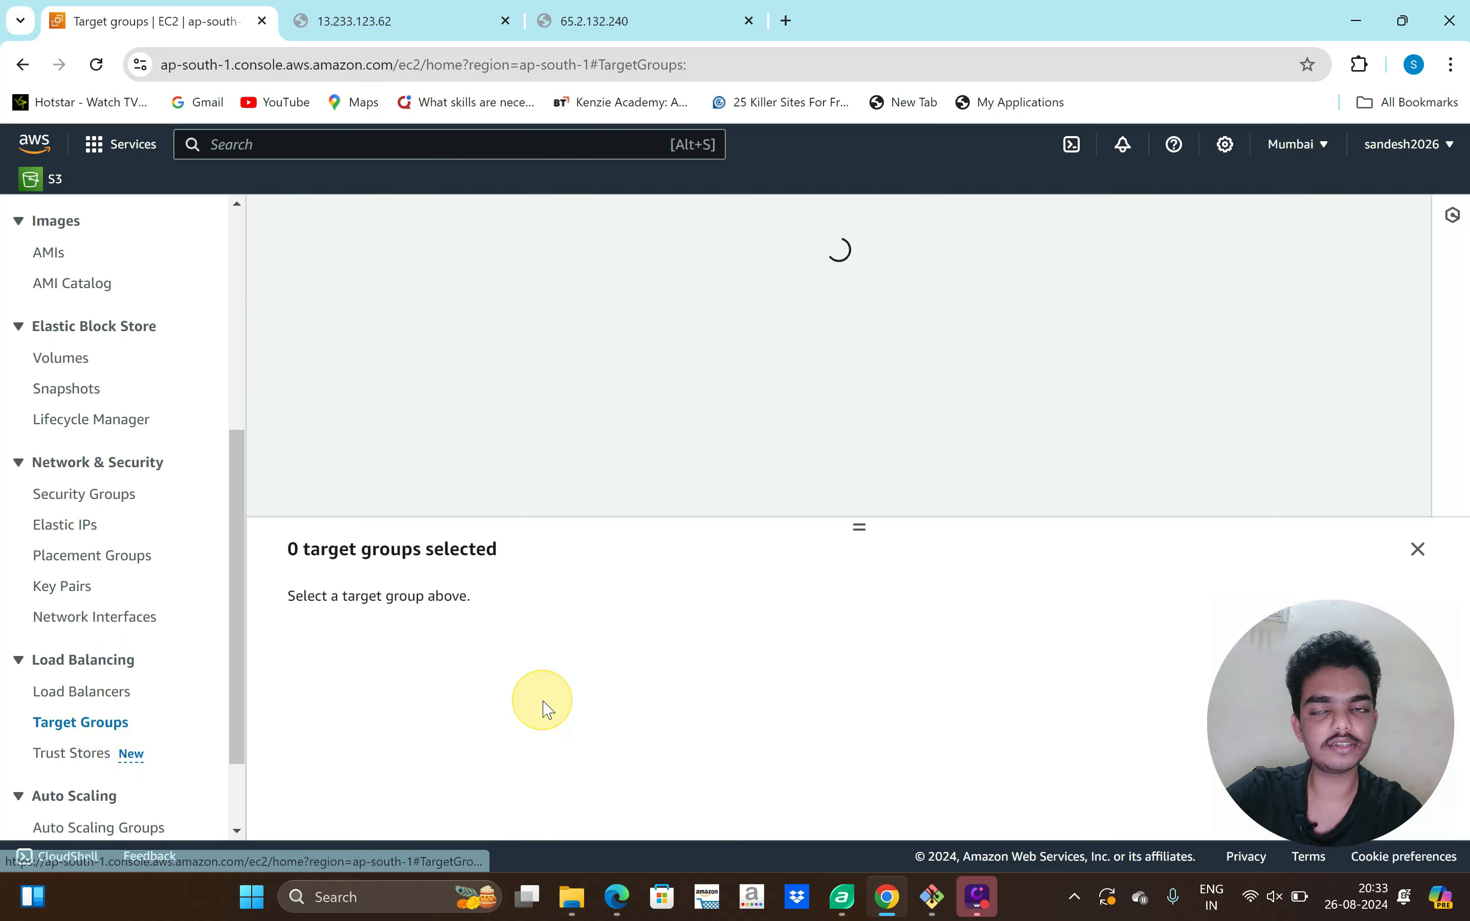
{"action": "left_click", "coordinate": [1224, 304]}
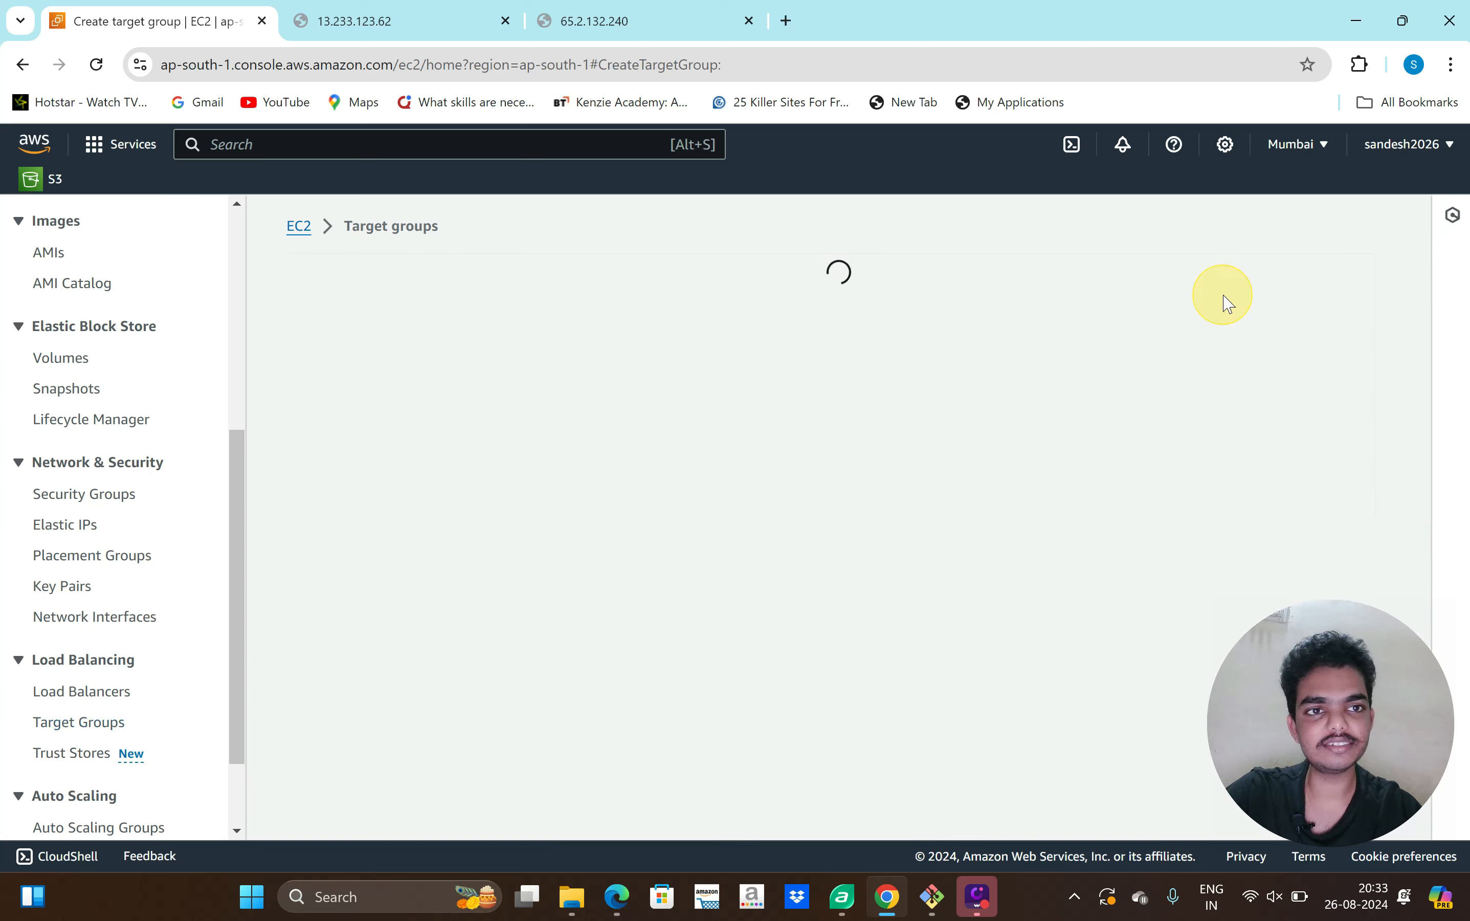
- Review the available target types, keep Instances, and name the target group demo-TG
{"action": "scroll", "coordinate": [678, 432], "scroll_direction": "down", "scroll_amount": 1}
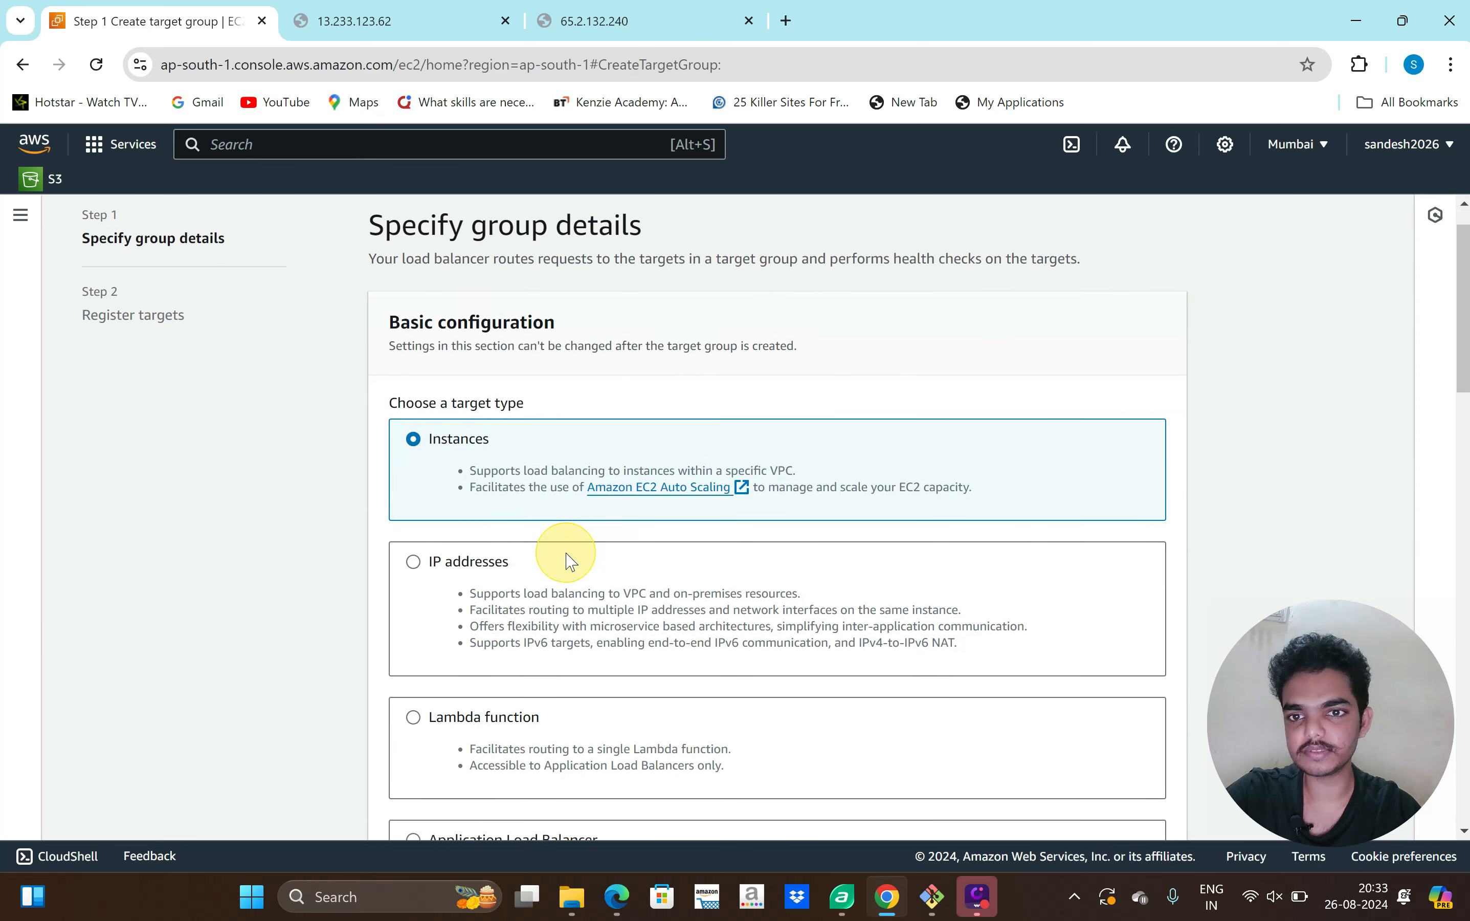
{"action": "scroll", "coordinate": [495, 402], "scroll_direction": "down", "scroll_amount": 1}
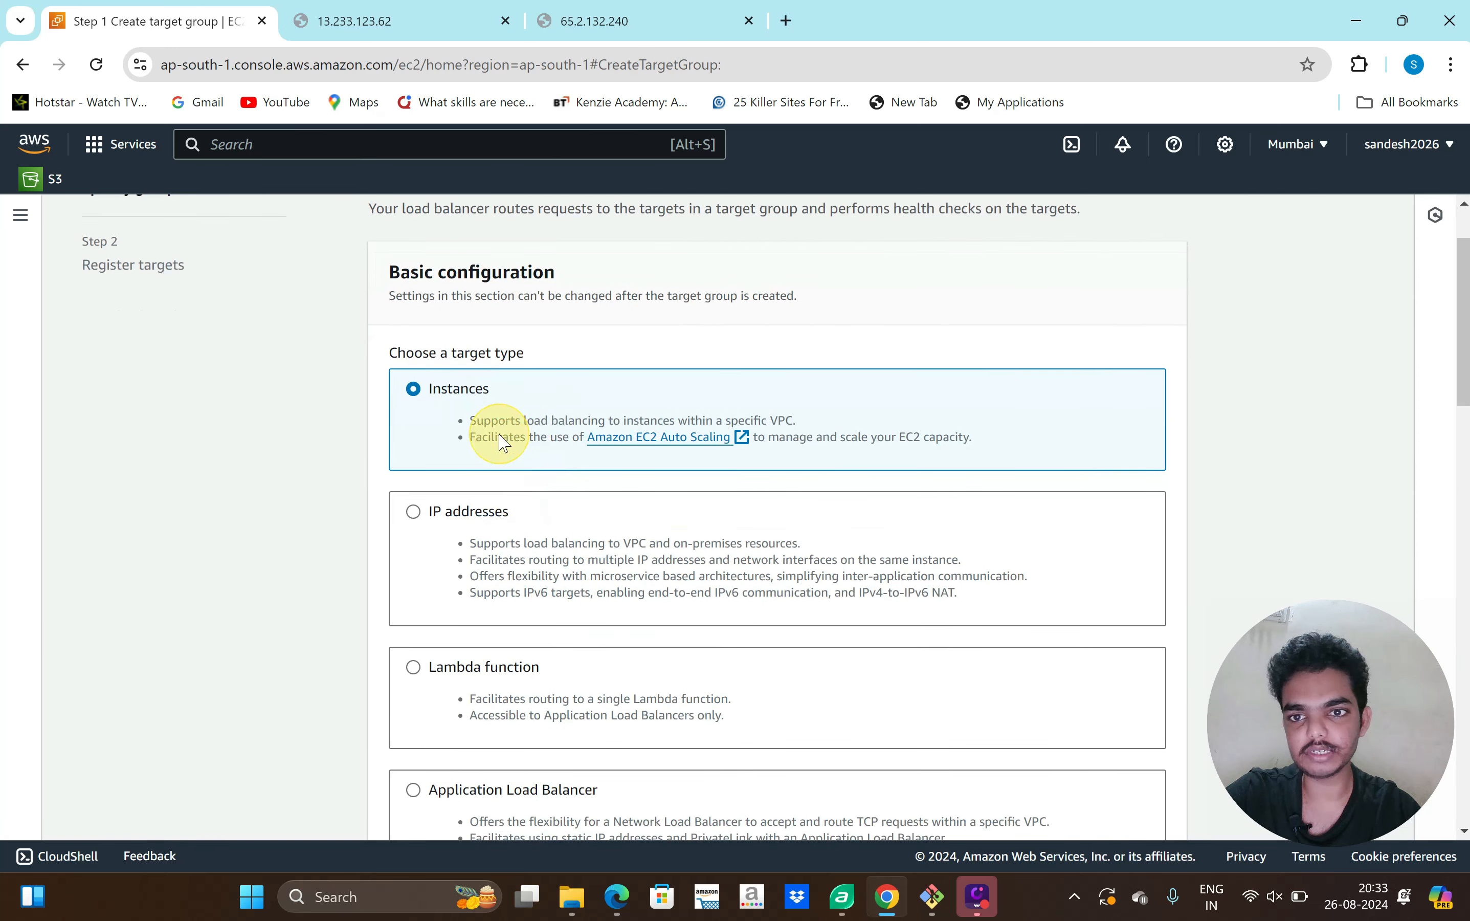
{"action": "scroll", "coordinate": [481, 429], "scroll_direction": "down", "scroll_amount": 1}
{"action": "scroll", "coordinate": [494, 359], "scroll_direction": "down", "scroll_amount": 1}
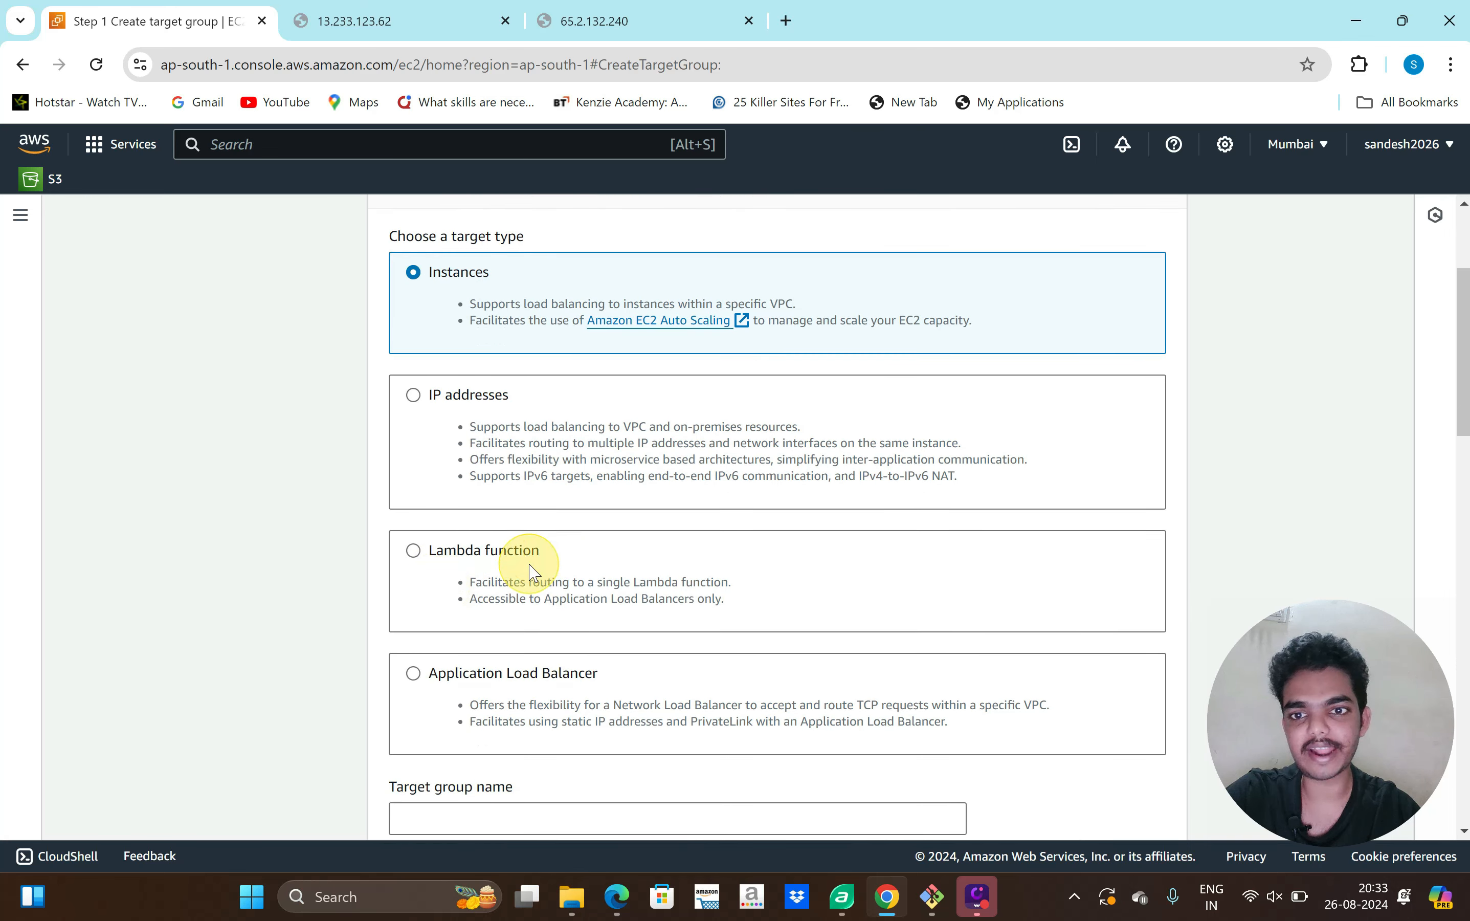
{"action": "scroll", "coordinate": [525, 561], "scroll_direction": "down", "scroll_amount": 4}
{"action": "scroll", "coordinate": [434, 643], "scroll_direction": "down", "scroll_amount": 2}
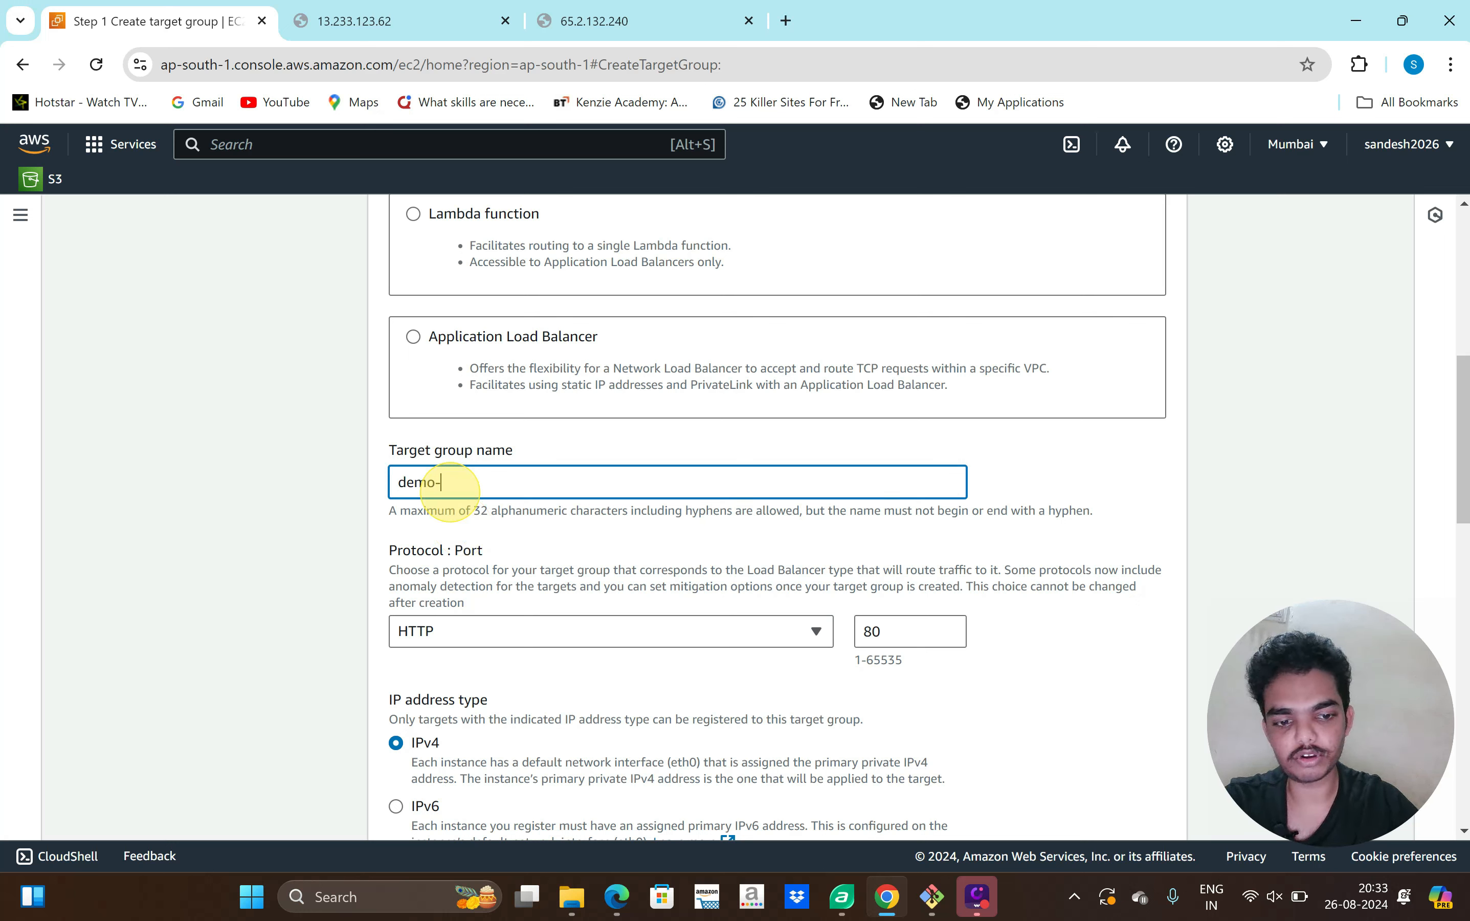
{"action": "scroll", "coordinate": [485, 548], "scroll_direction": "down", "scroll_amount": 2}
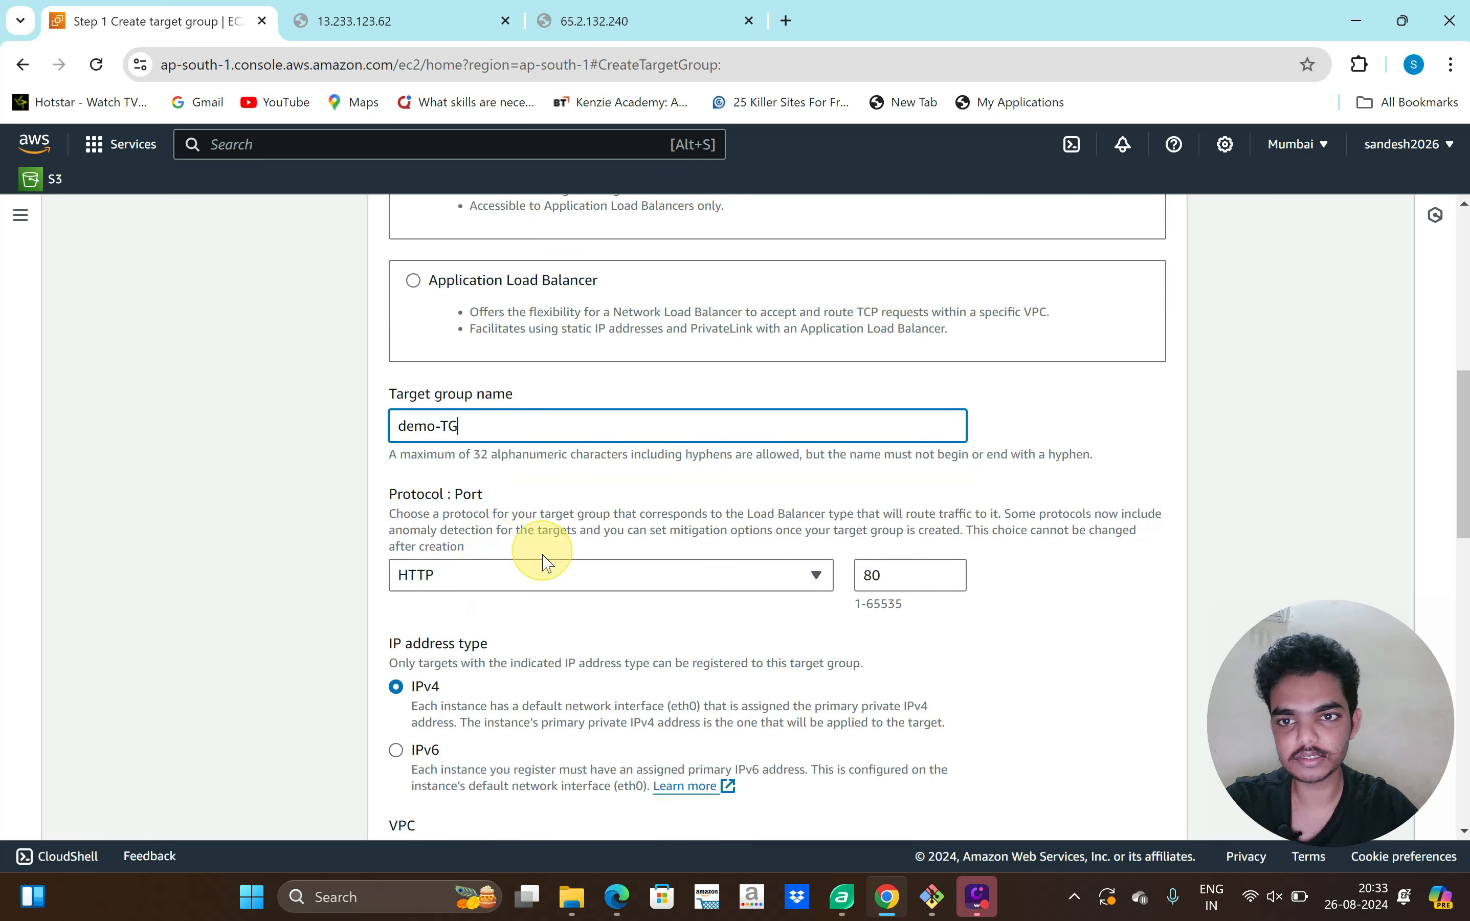
- Keep the target group's protocol as HTTP on port 80 with IPv4 addressing, and set its VPC to training-vpc
{"action": "left_click", "coordinate": [696, 548]}
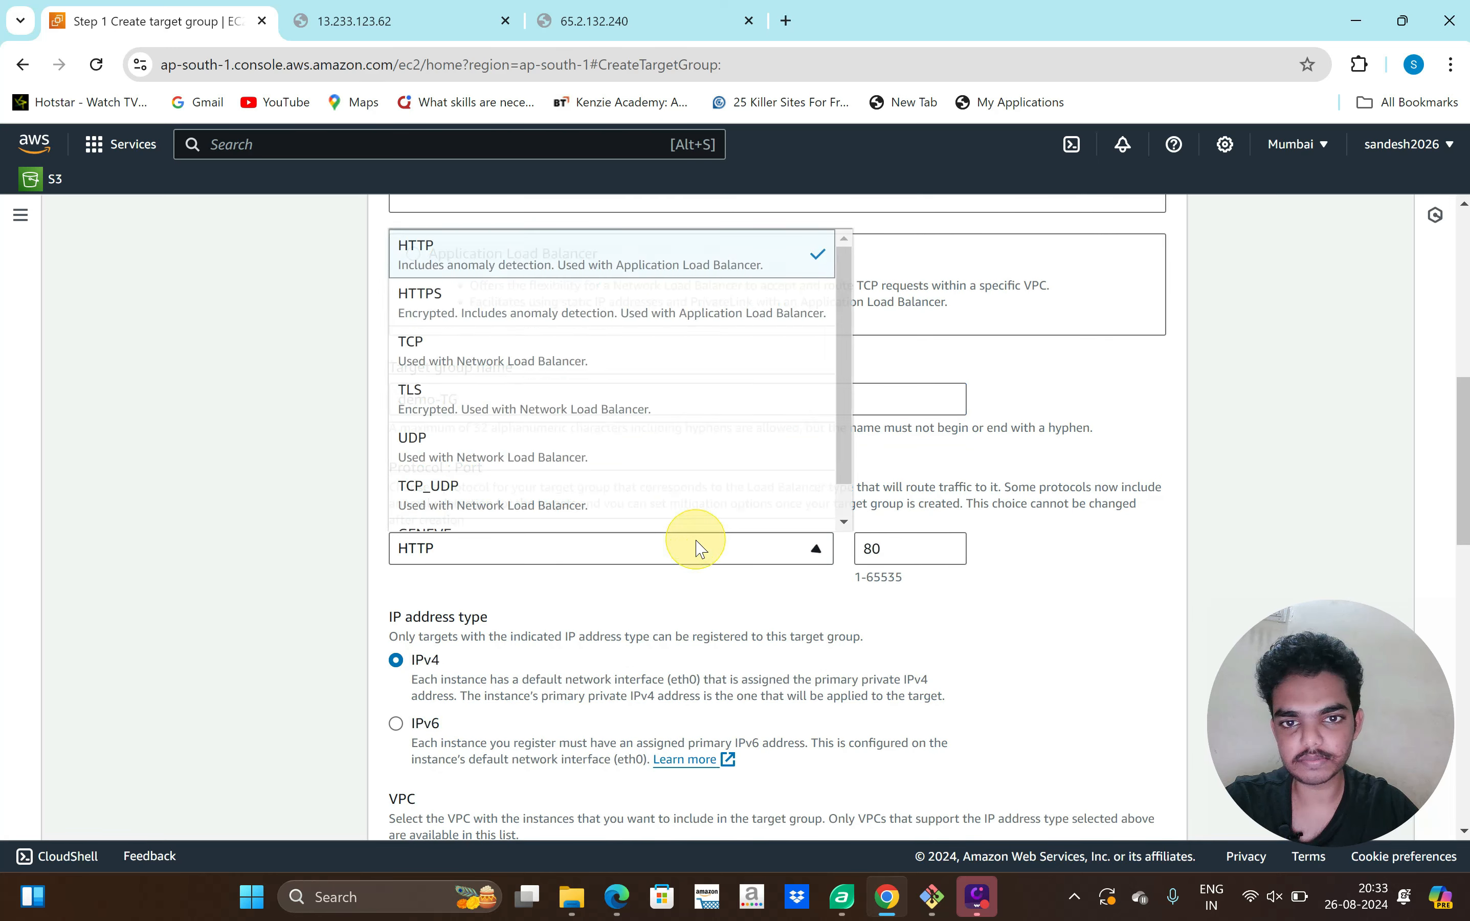
{"action": "left_click", "coordinate": [696, 547]}
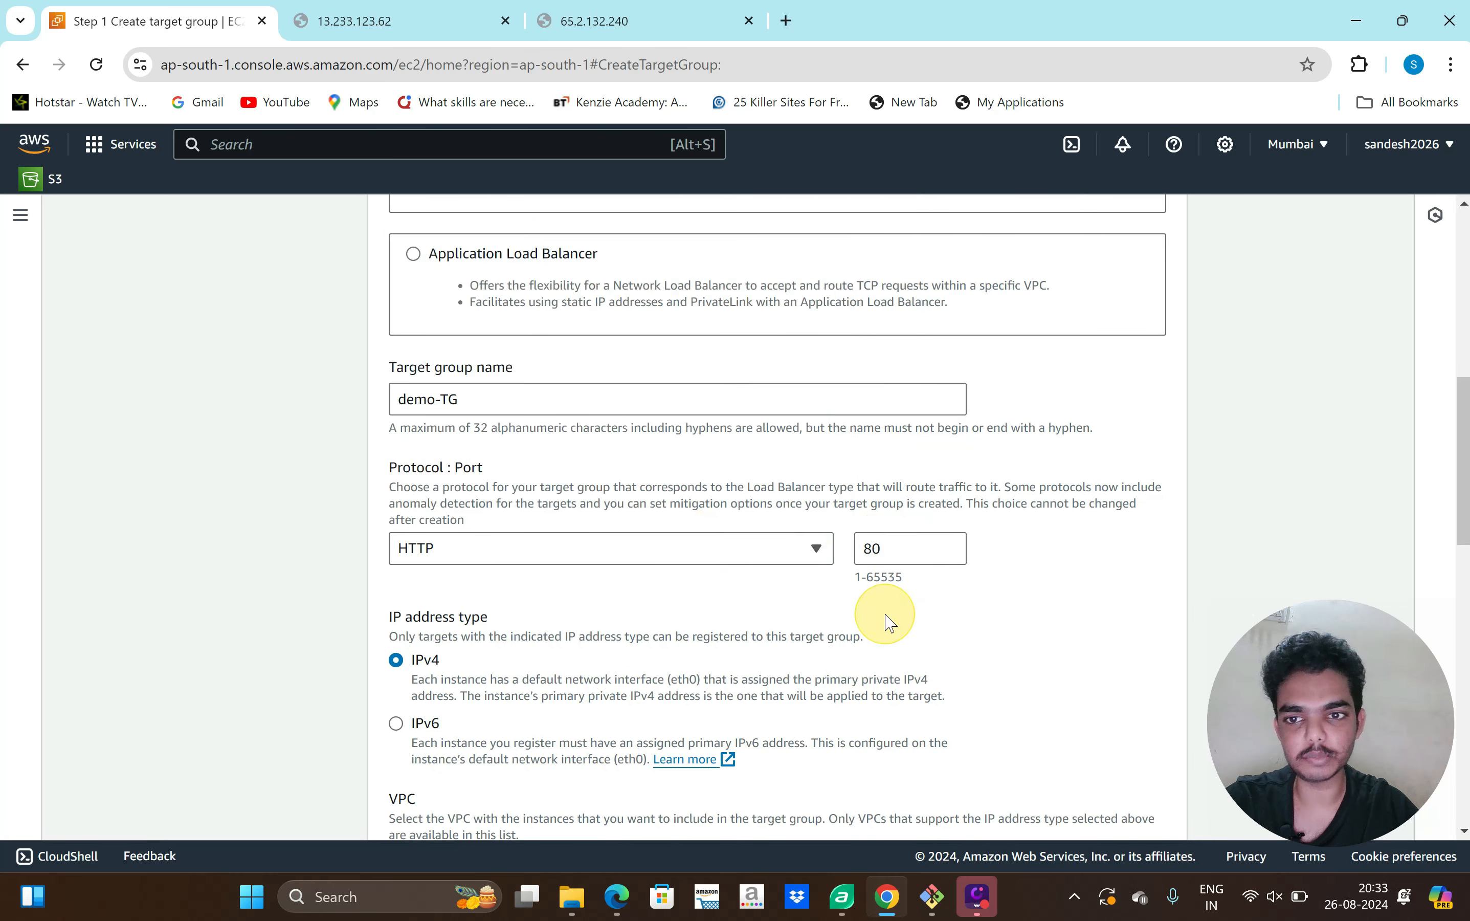
{"action": "scroll", "coordinate": [671, 554], "scroll_direction": "down", "scroll_amount": 1}
{"action": "scroll", "coordinate": [671, 554], "scroll_direction": "down", "scroll_amount": 3}
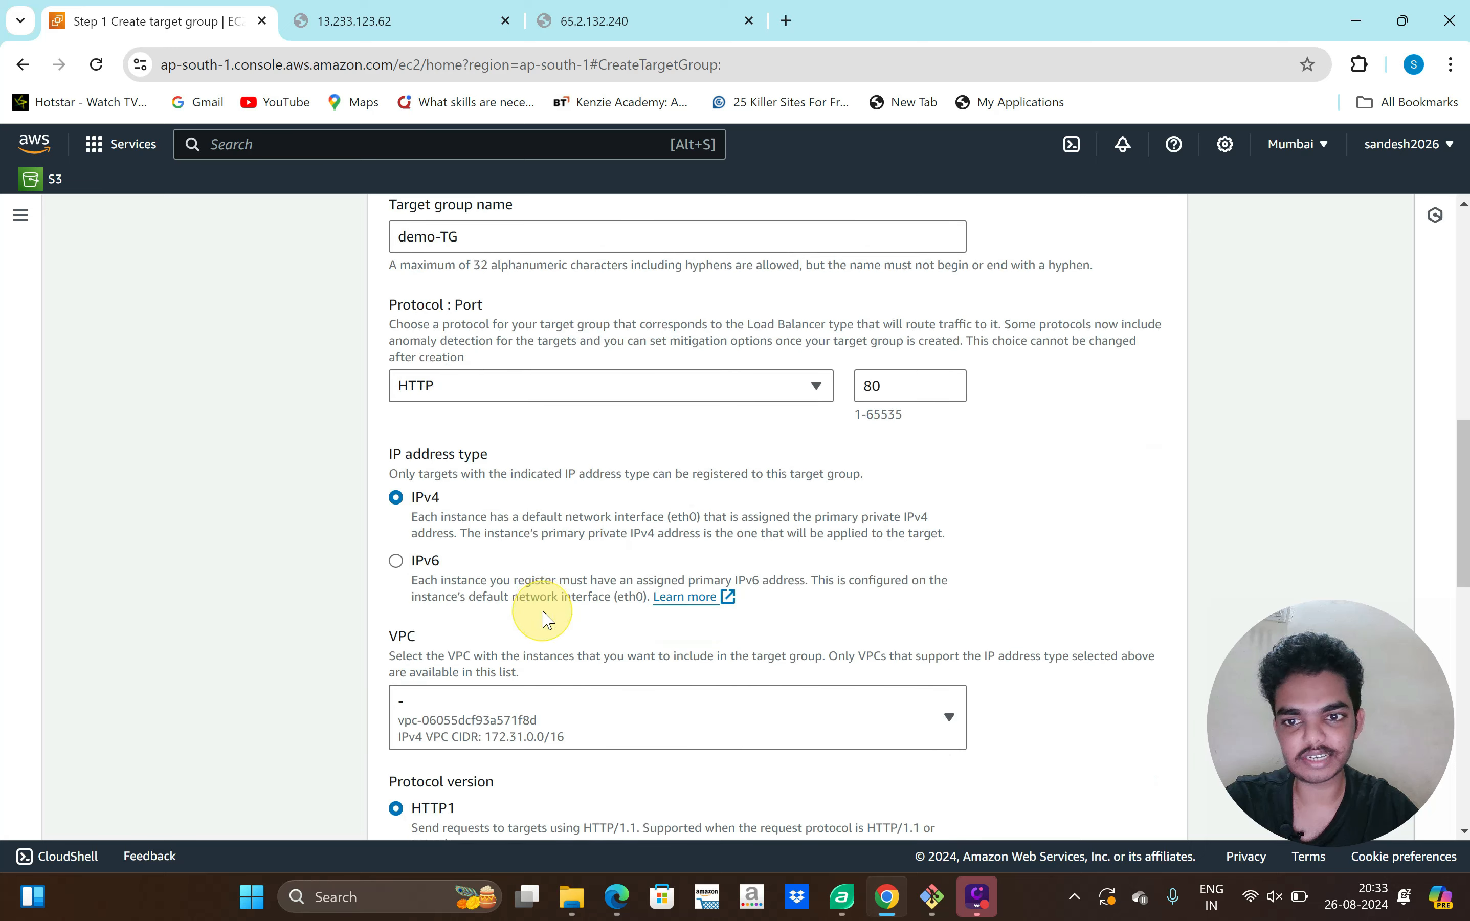
{"action": "scroll", "coordinate": [609, 603], "scroll_direction": "down", "scroll_amount": 2}
{"action": "left_click", "coordinate": [725, 621]}
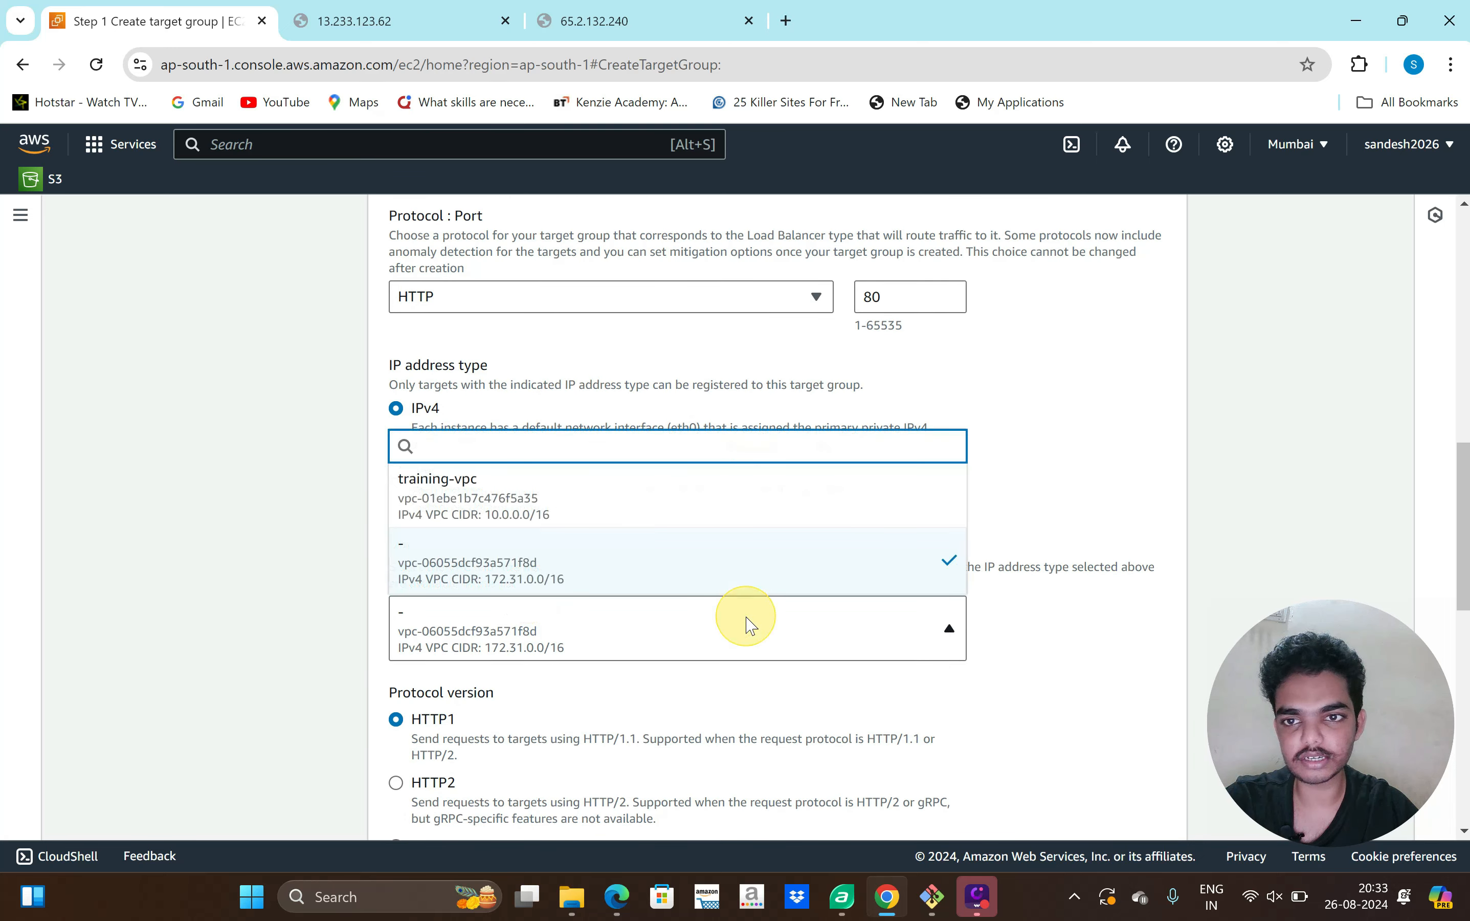
{"action": "left_click", "coordinate": [656, 514]}
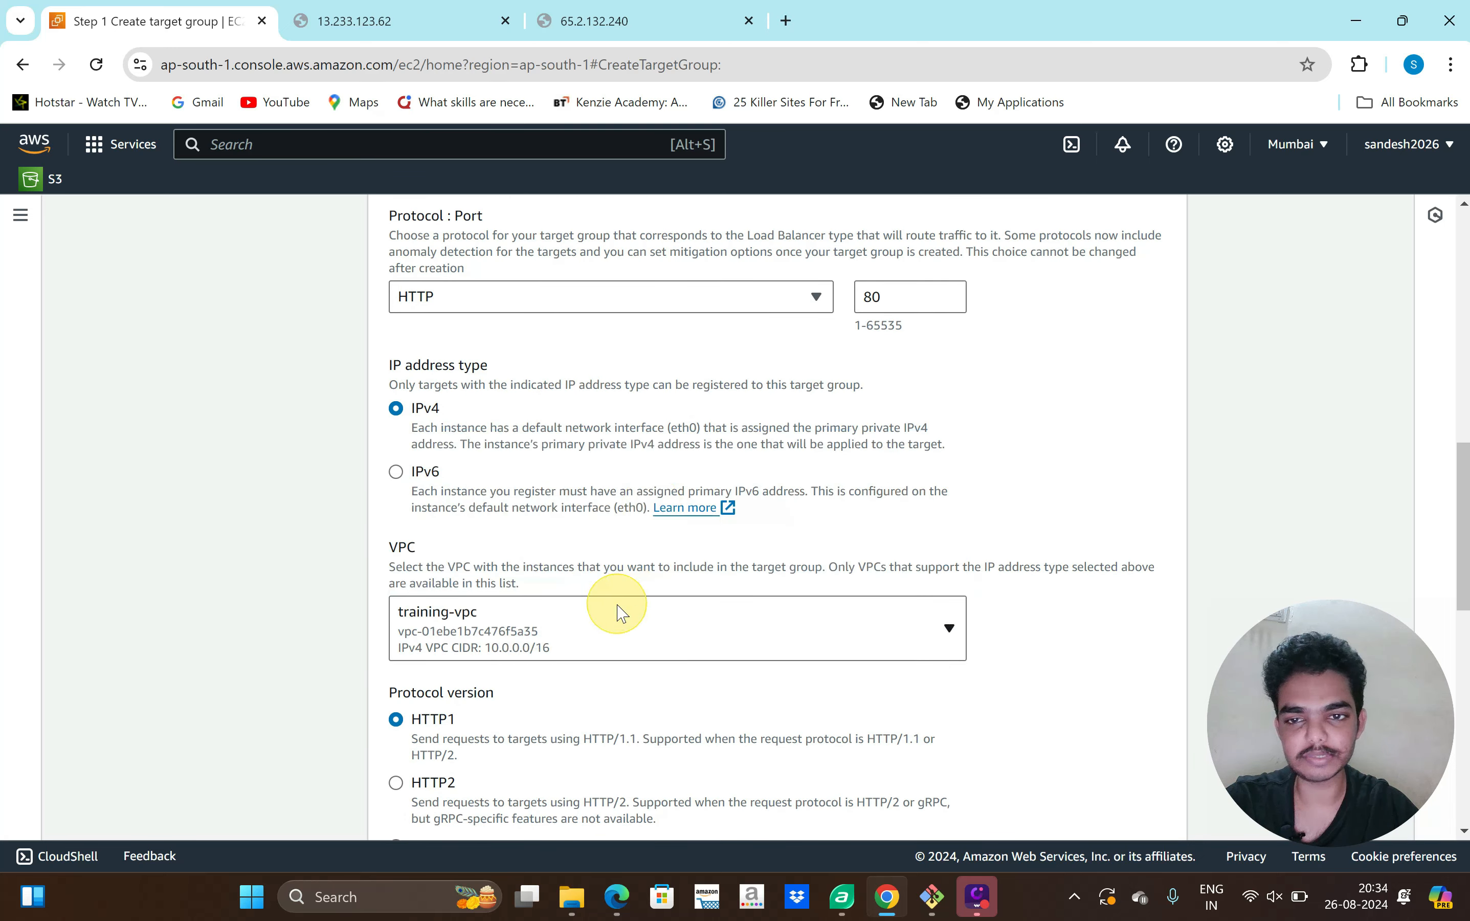
{"action": "scroll", "coordinate": [620, 612], "scroll_direction": "down", "scroll_amount": 1}
{"action": "scroll", "coordinate": [651, 633], "scroll_direction": "down", "scroll_amount": 3}
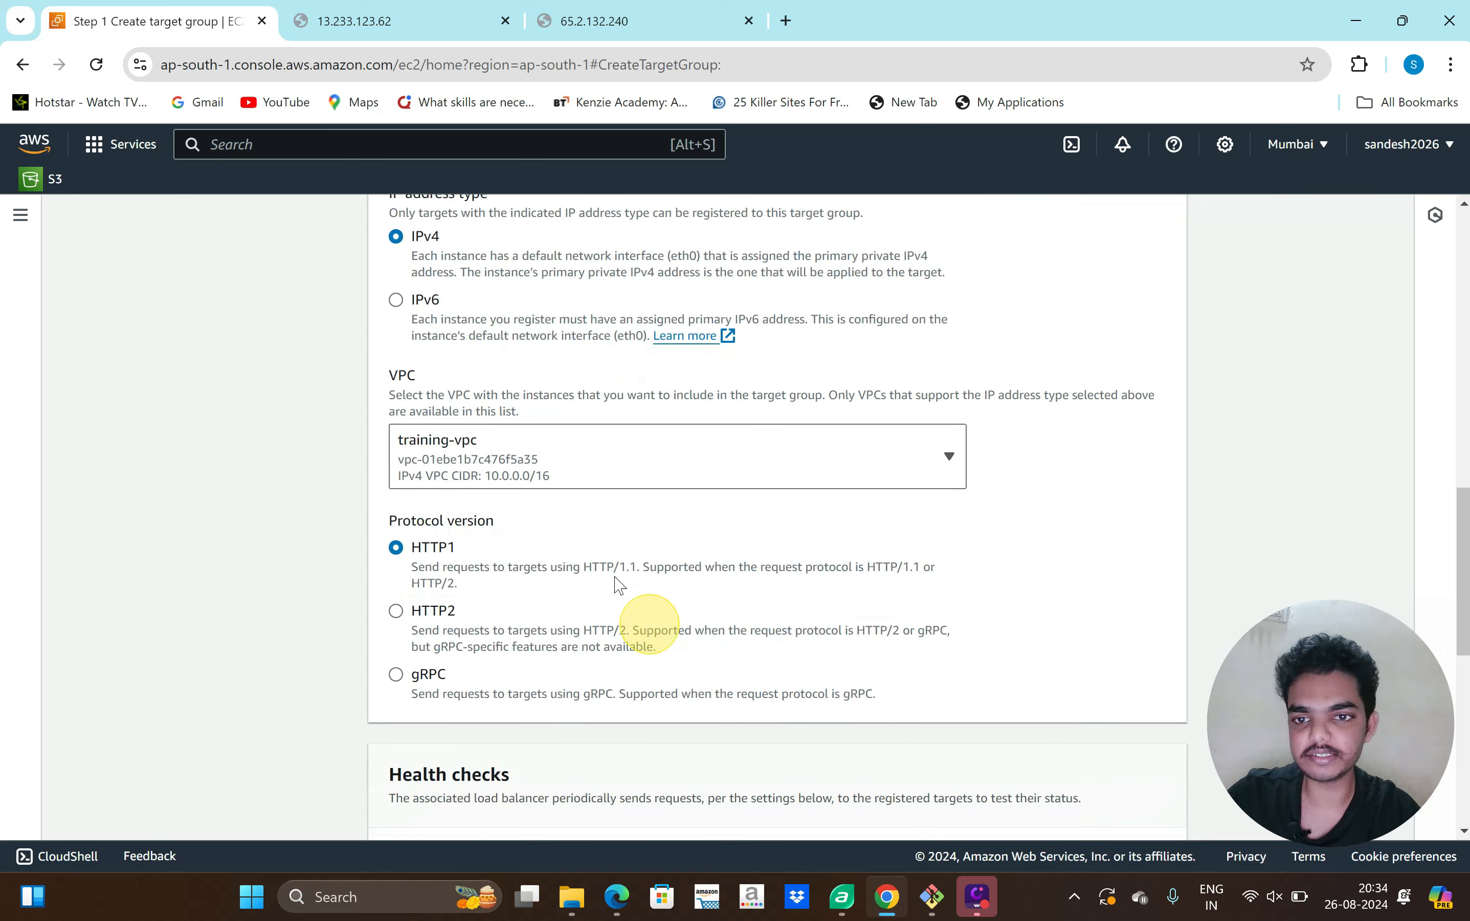
- Keep protocol version HTTP1 and HTTP health checks on path /, check the first instance's page, and proceed to registering targets
{"action": "scroll", "coordinate": [577, 518], "scroll_direction": "down", "scroll_amount": 4}
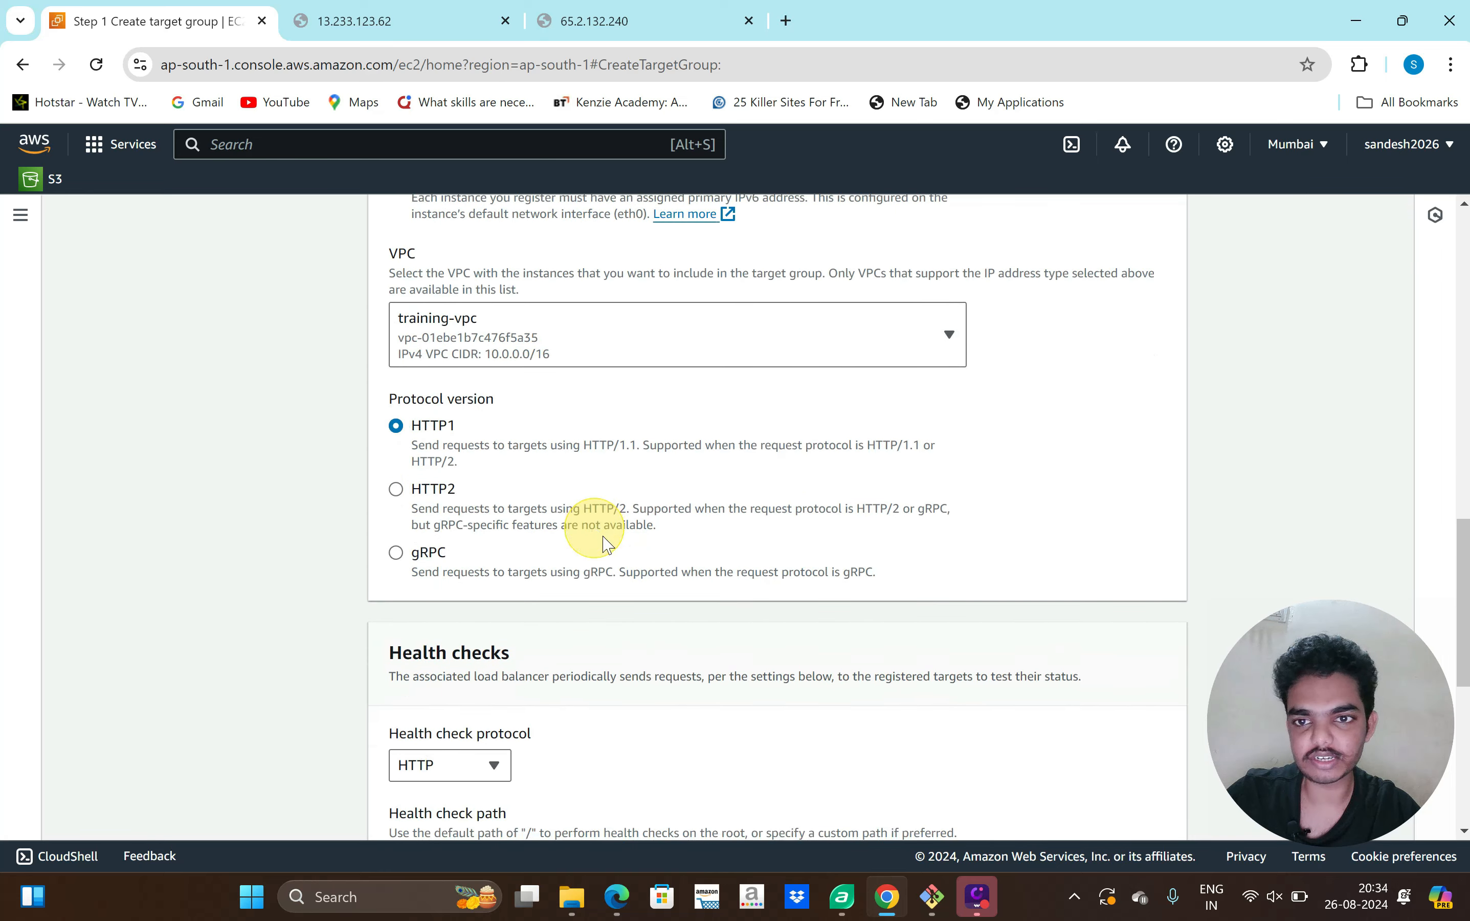
{"action": "scroll", "coordinate": [609, 615], "scroll_direction": "down", "scroll_amount": 3}
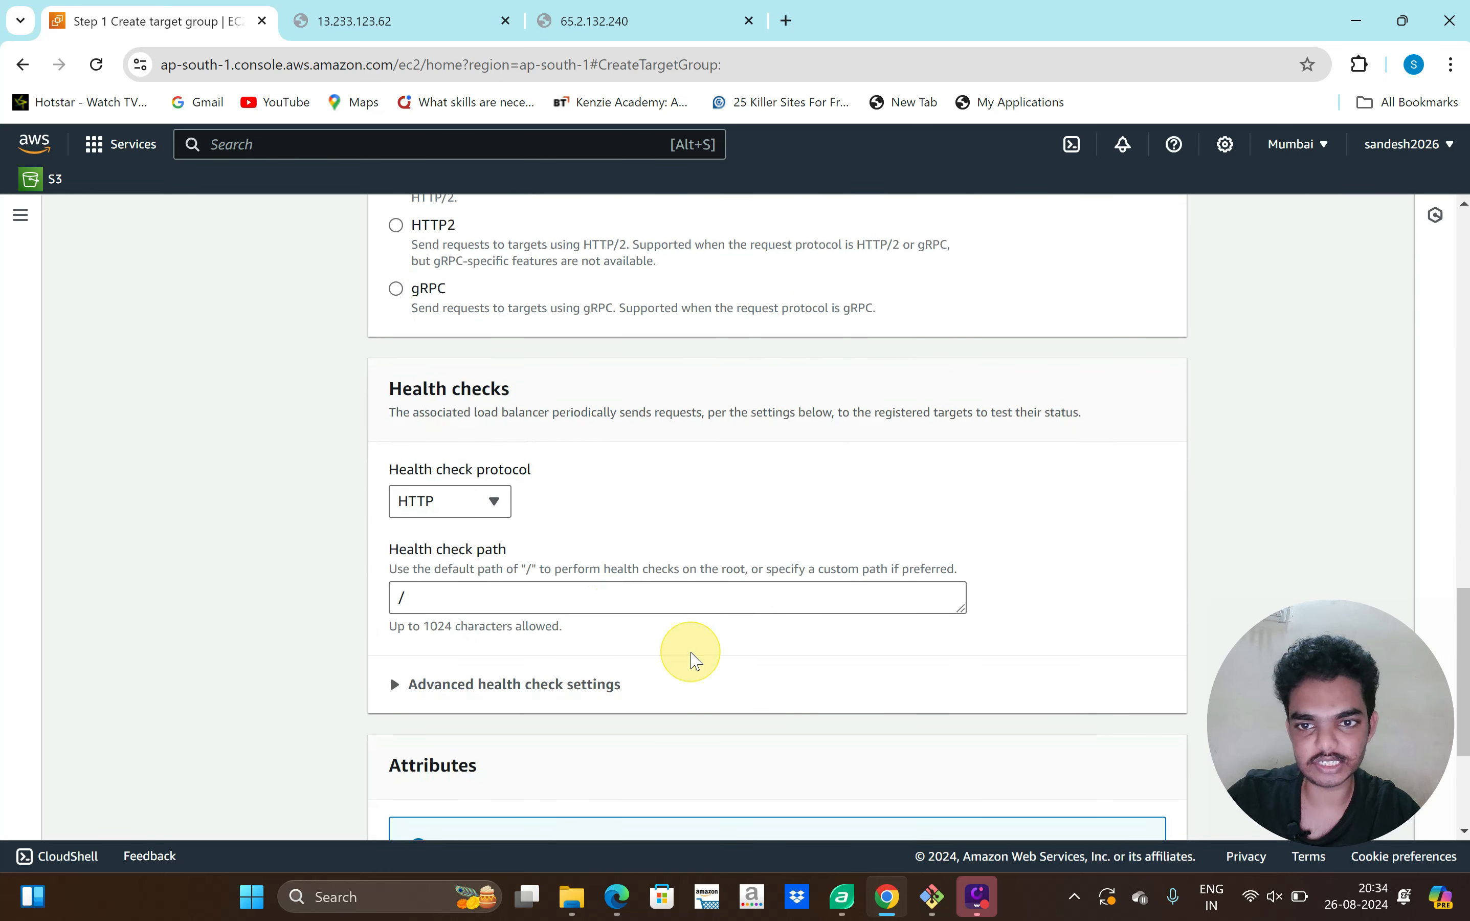
{"action": "scroll", "coordinate": [785, 606], "scroll_direction": "down", "scroll_amount": 3}
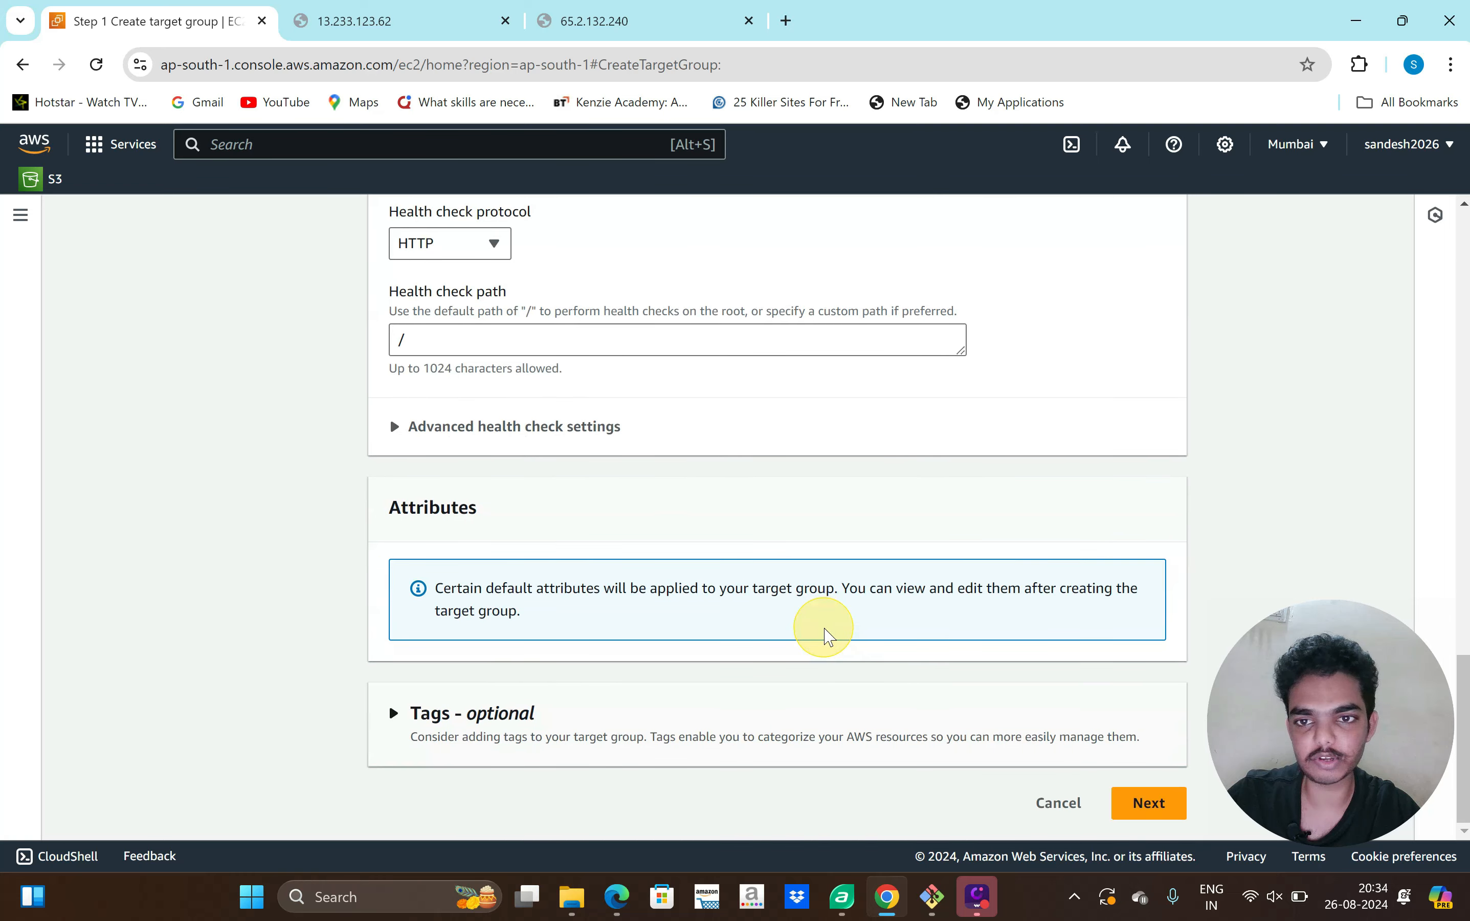
{"action": "left_click", "coordinate": [347, 24]}
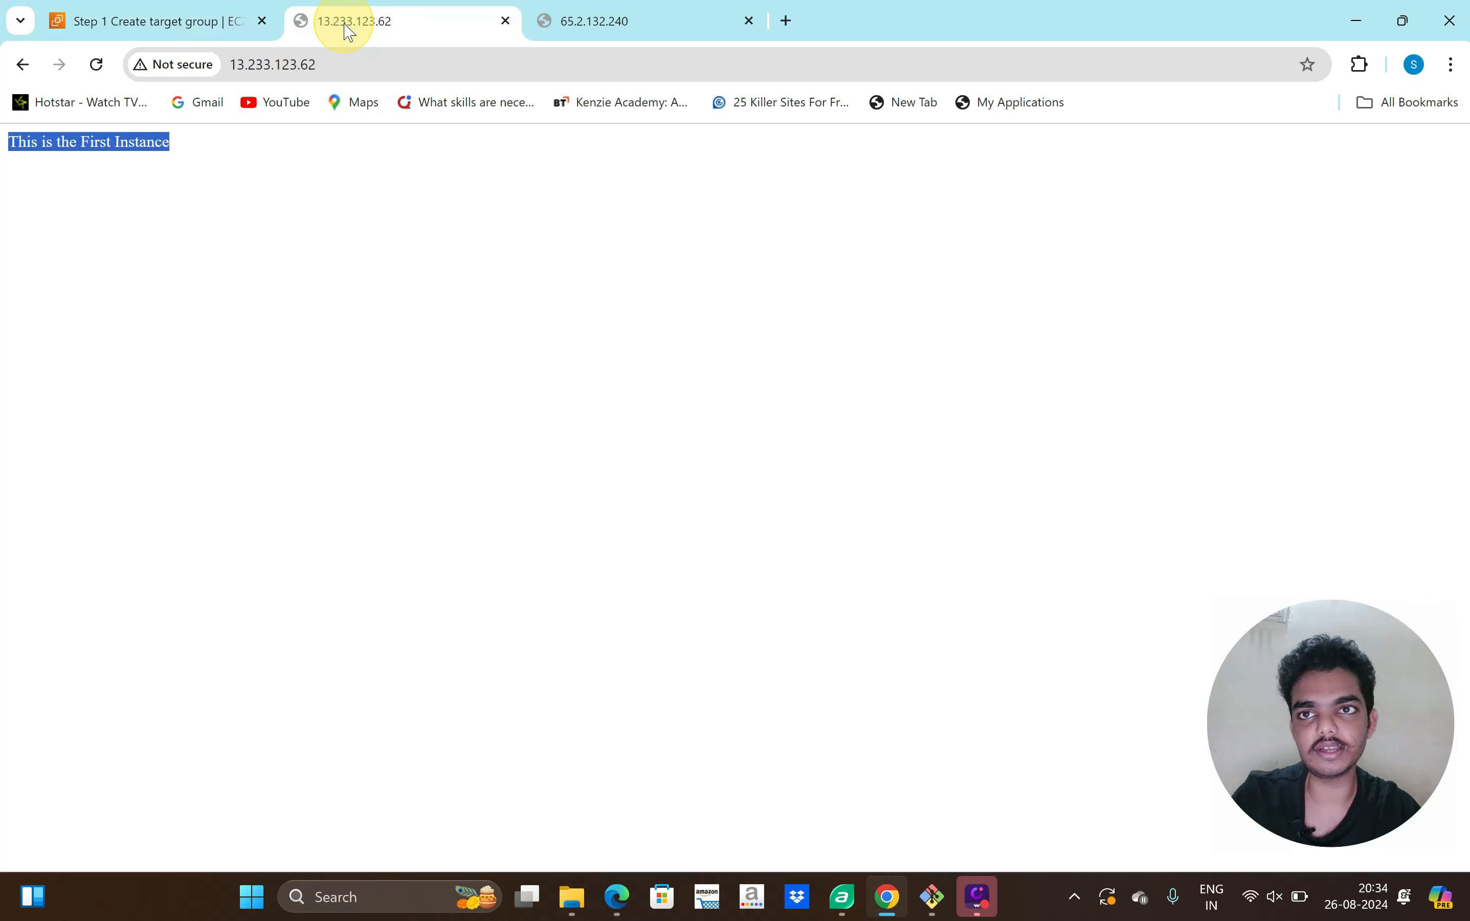
{"action": "left_click_drag", "start_coordinate": [328, 55], "coordinate": [239, 62]}
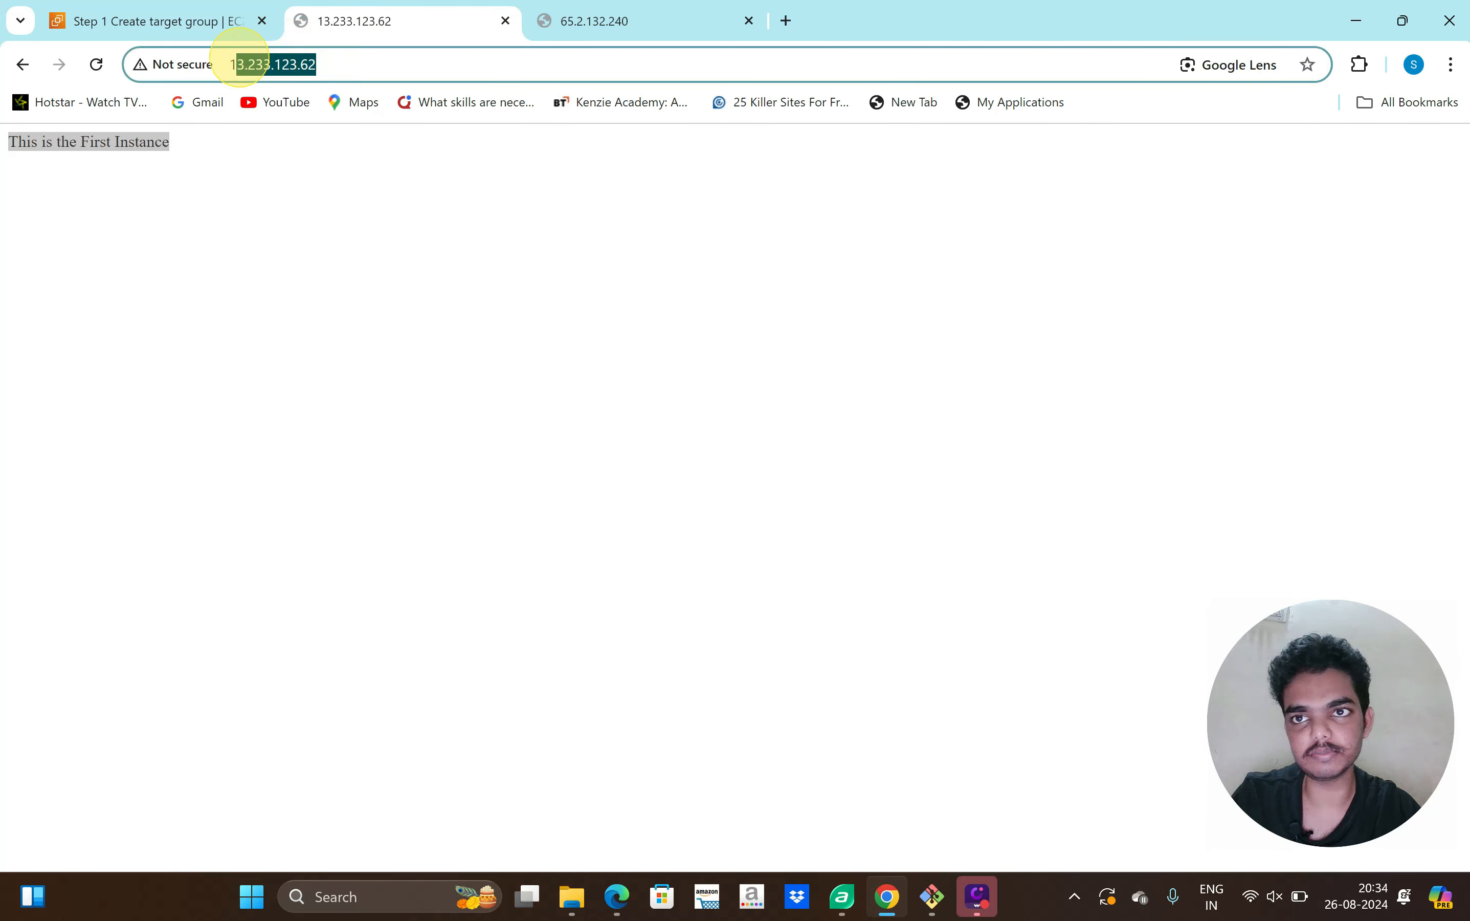
{"action": "left_click", "coordinate": [204, 20]}
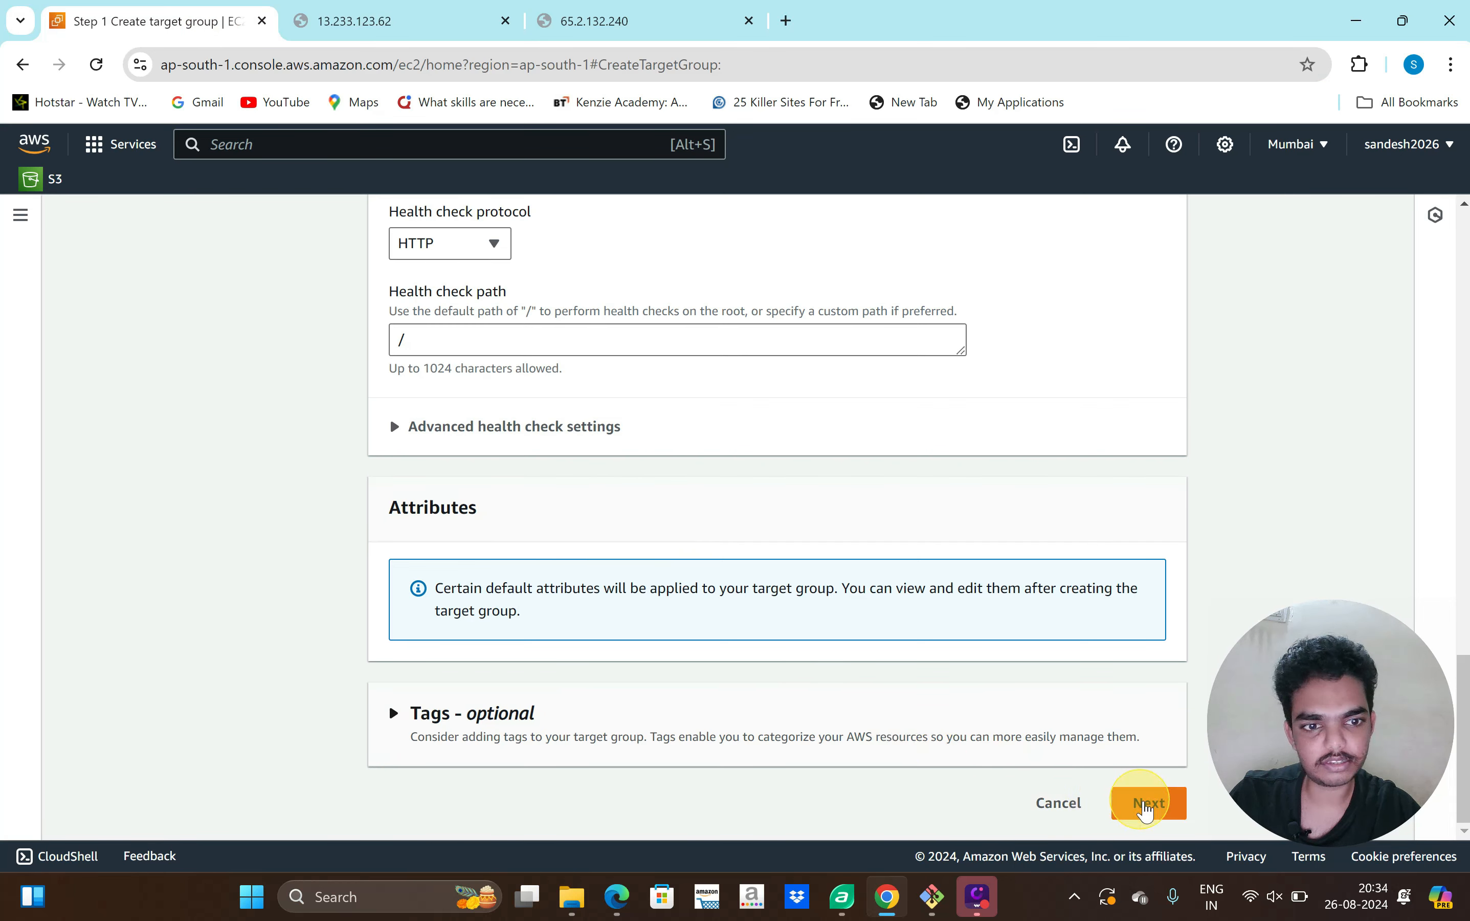
{"action": "left_click", "coordinate": [1144, 803]}
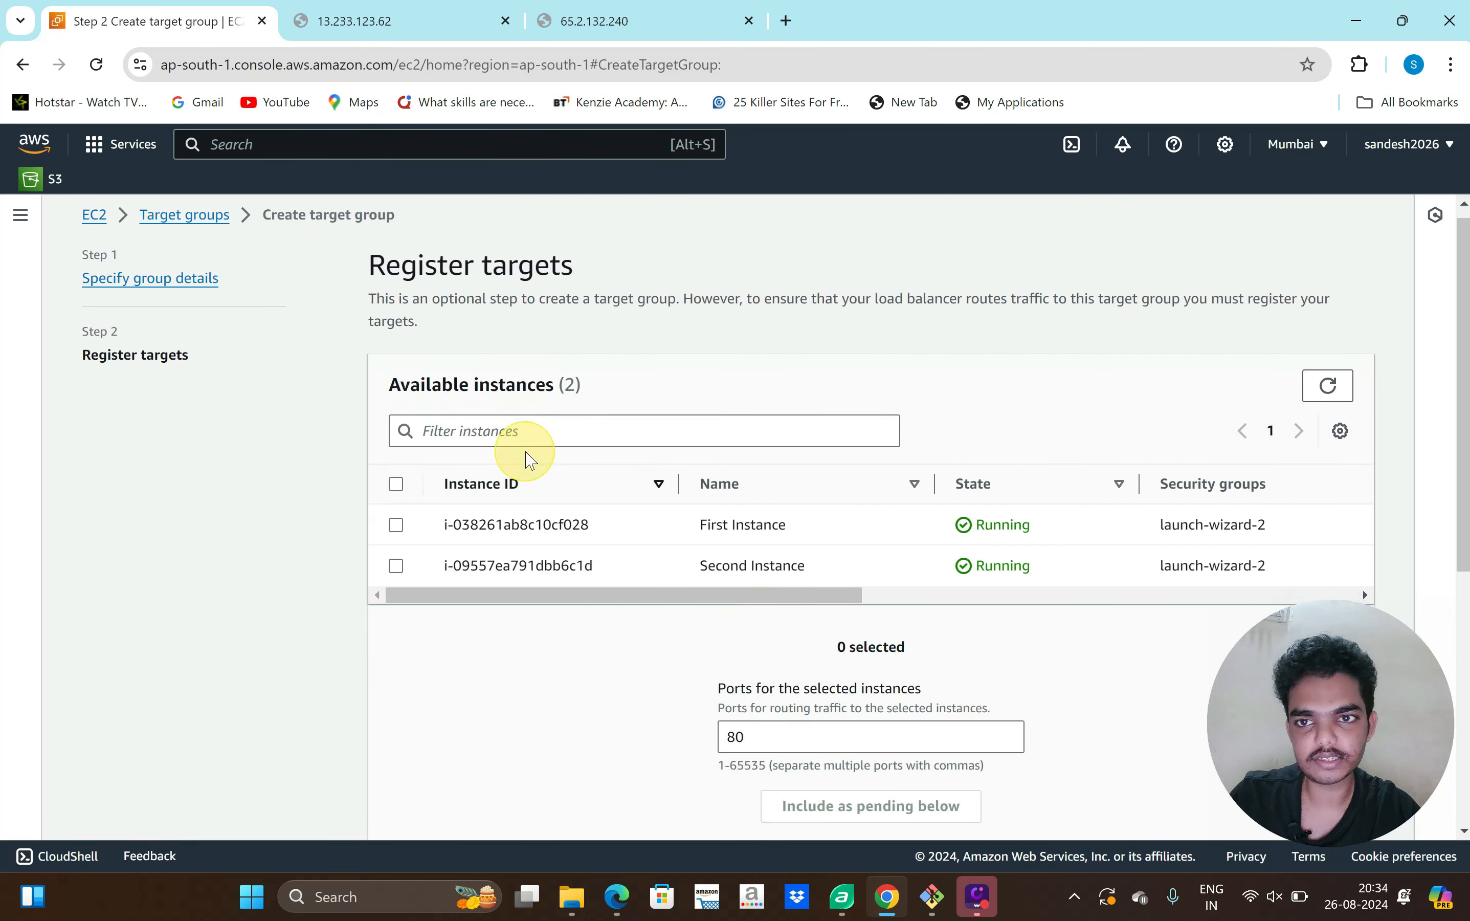
- Select both First Instance and Second Instance and include them as pending targets on port 80
{"action": "left_click", "coordinate": [396, 484]}
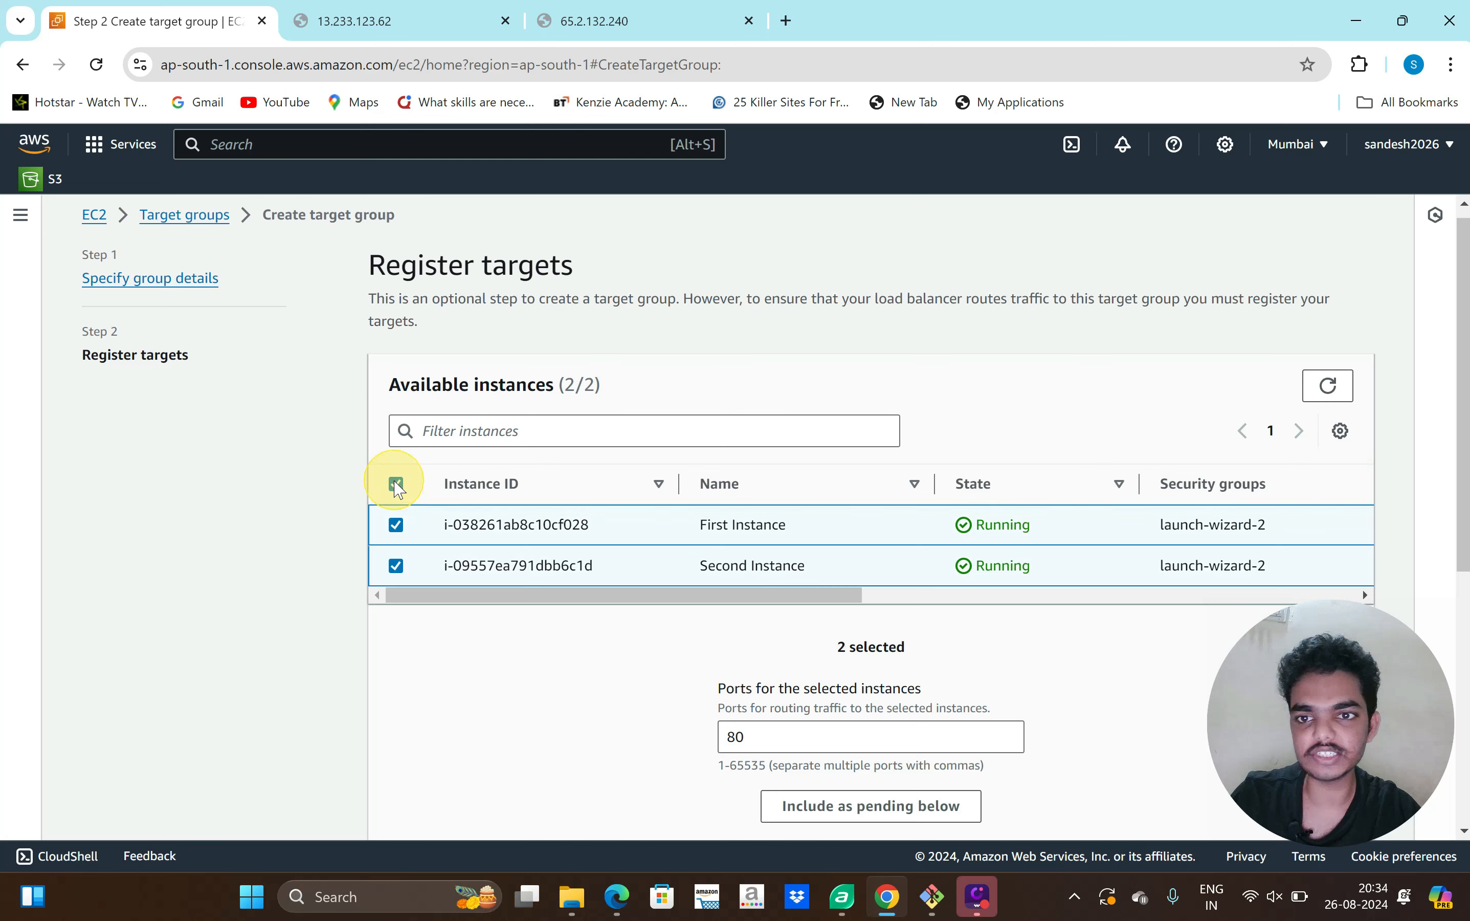
{"action": "scroll", "coordinate": [456, 676], "scroll_direction": "down", "scroll_amount": 3}
{"action": "scroll", "coordinate": [623, 685], "scroll_direction": "down", "scroll_amount": 5}
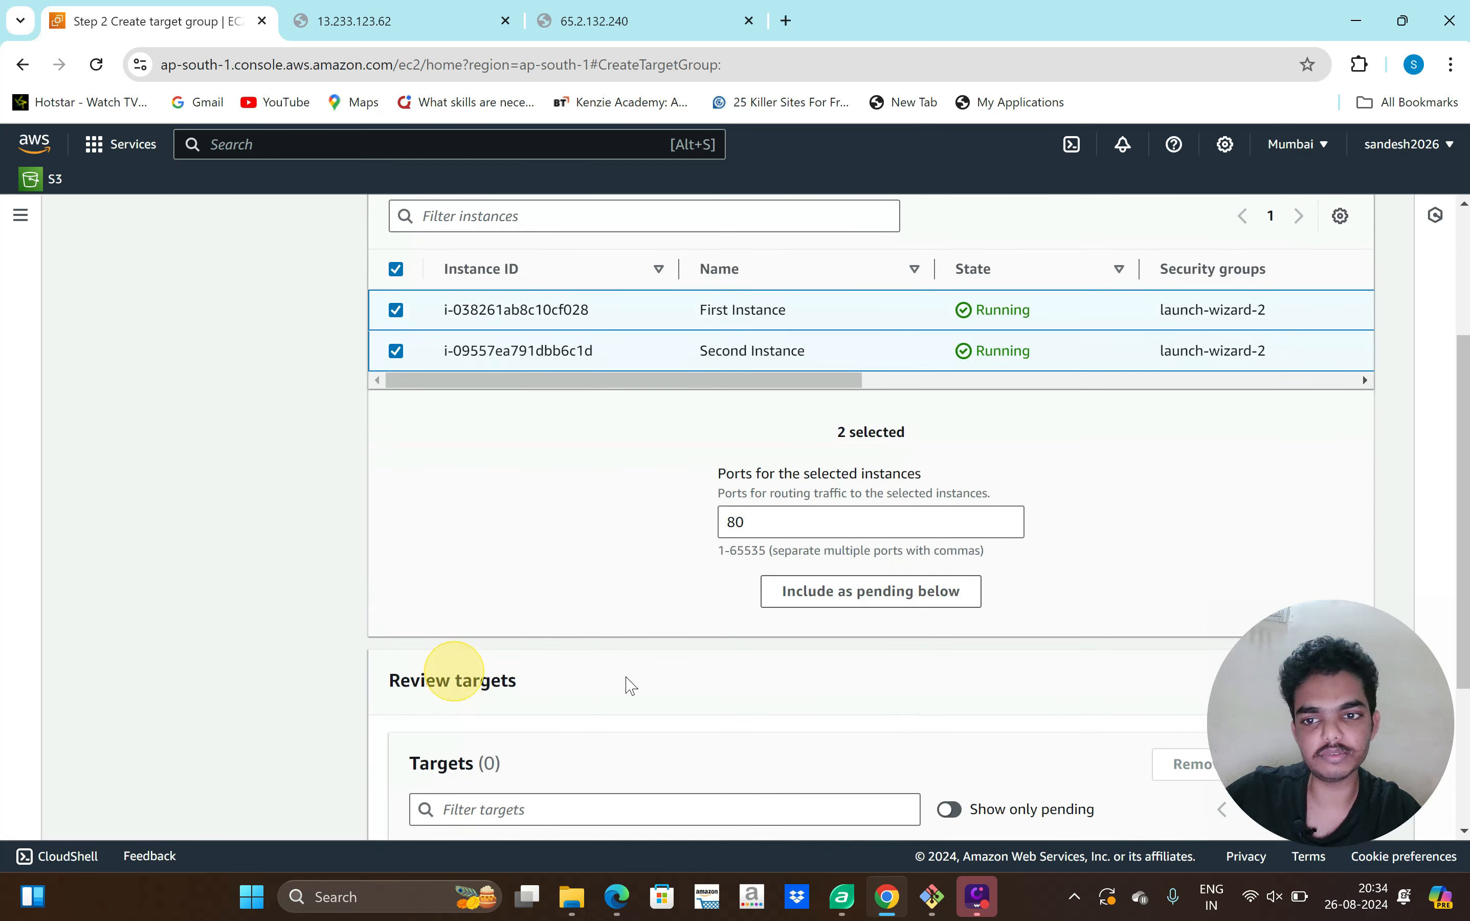
{"action": "scroll", "coordinate": [626, 688], "scroll_direction": "up", "scroll_amount": 3}
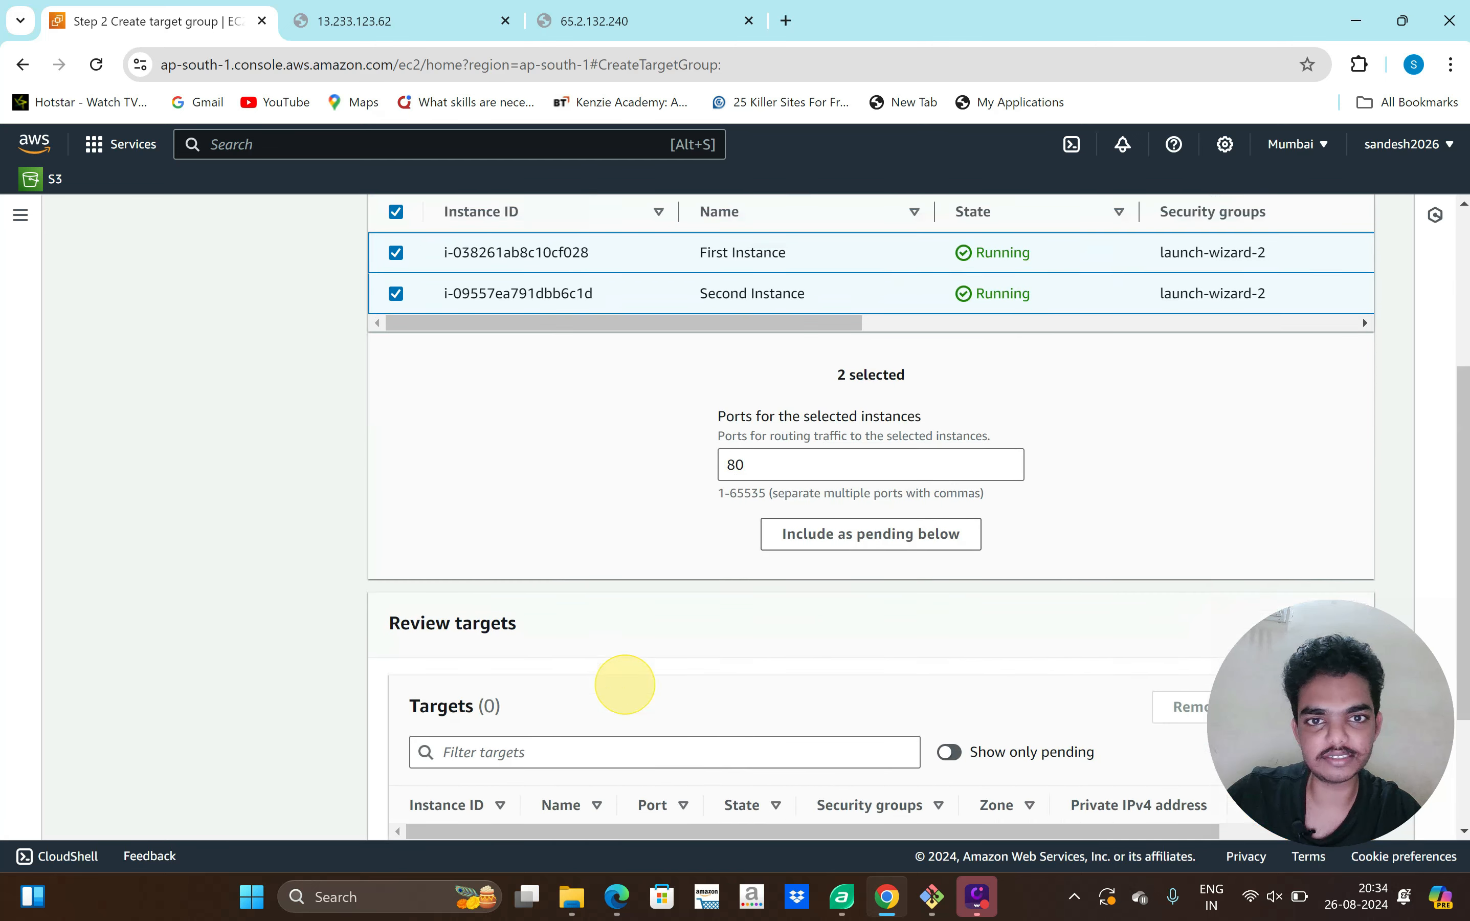
{"action": "left_click", "coordinate": [873, 561]}
{"action": "scroll", "coordinate": [870, 557], "scroll_direction": "down", "scroll_amount": 2}
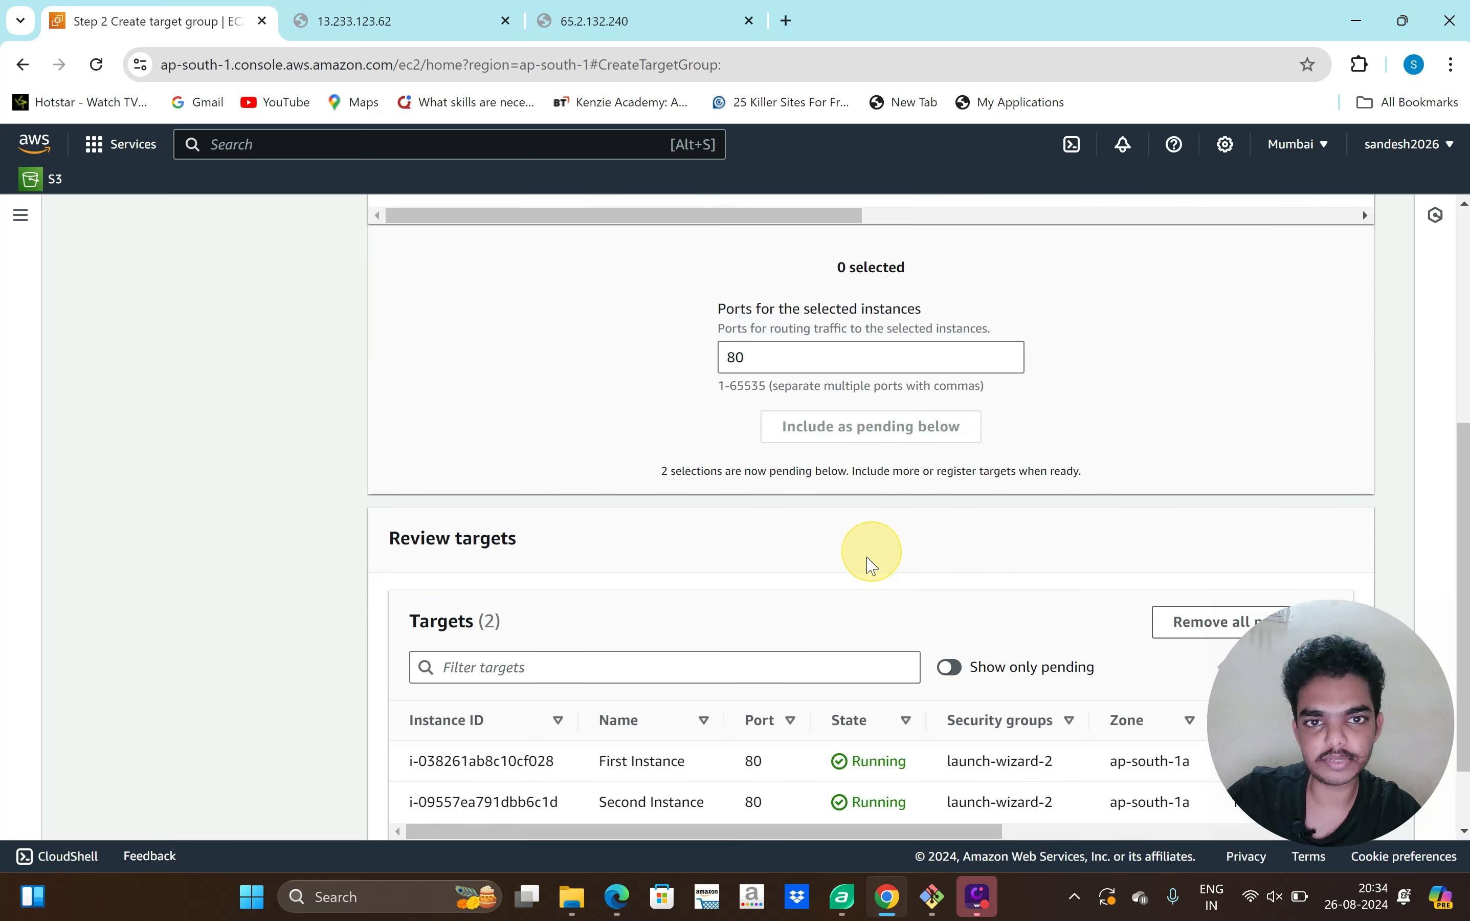
{"action": "scroll", "coordinate": [796, 600], "scroll_direction": "down", "scroll_amount": 2}
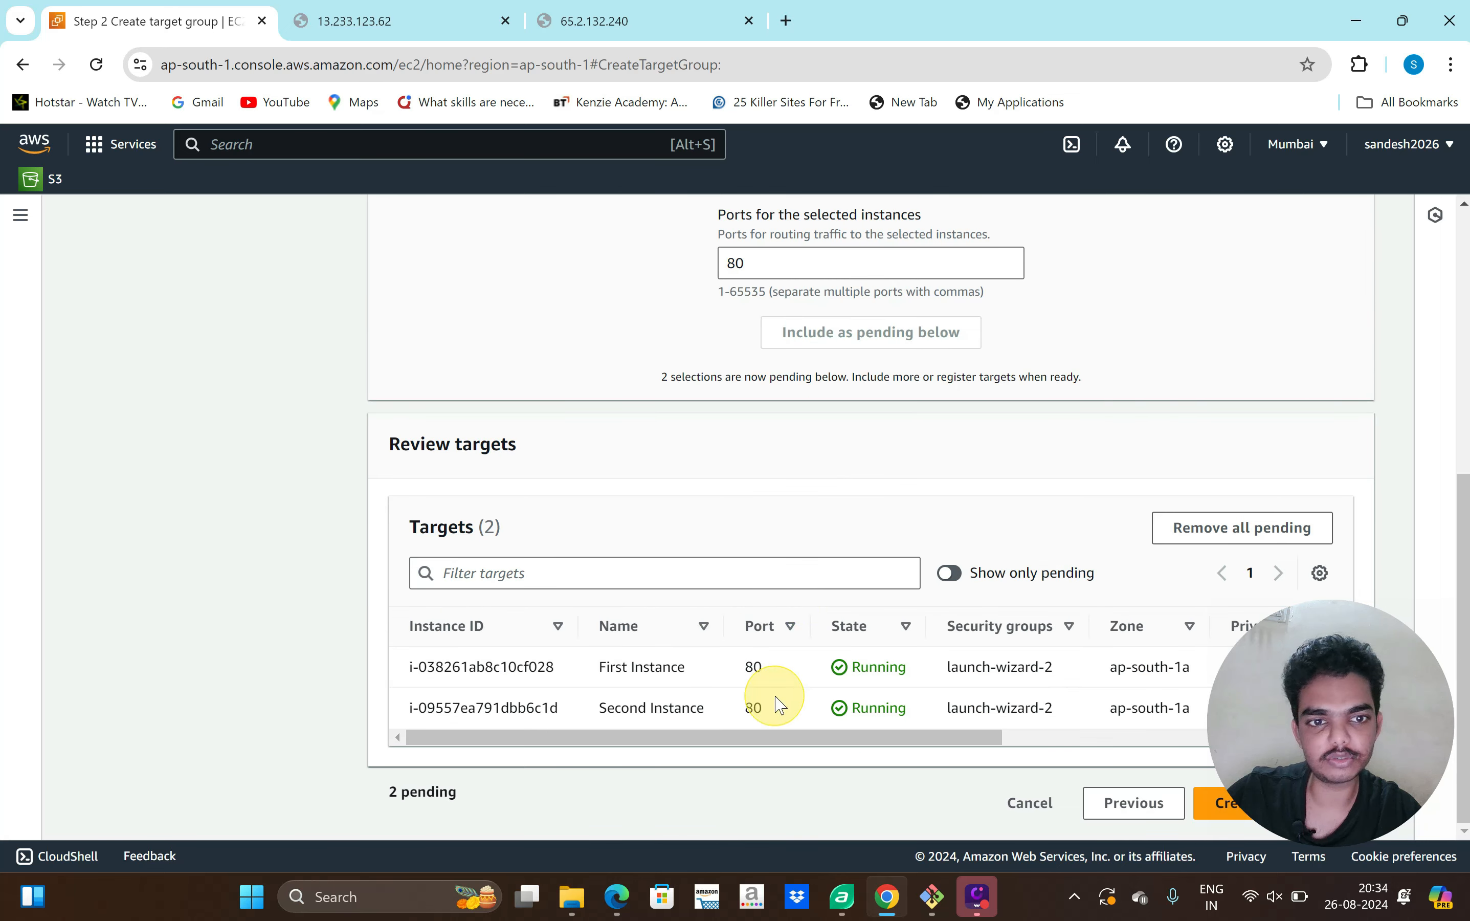
- Create the demo-TG target group and review its details and registered targets
{"action": "left_click_drag", "start_coordinate": [1347, 665], "coordinate": [972, 545]}
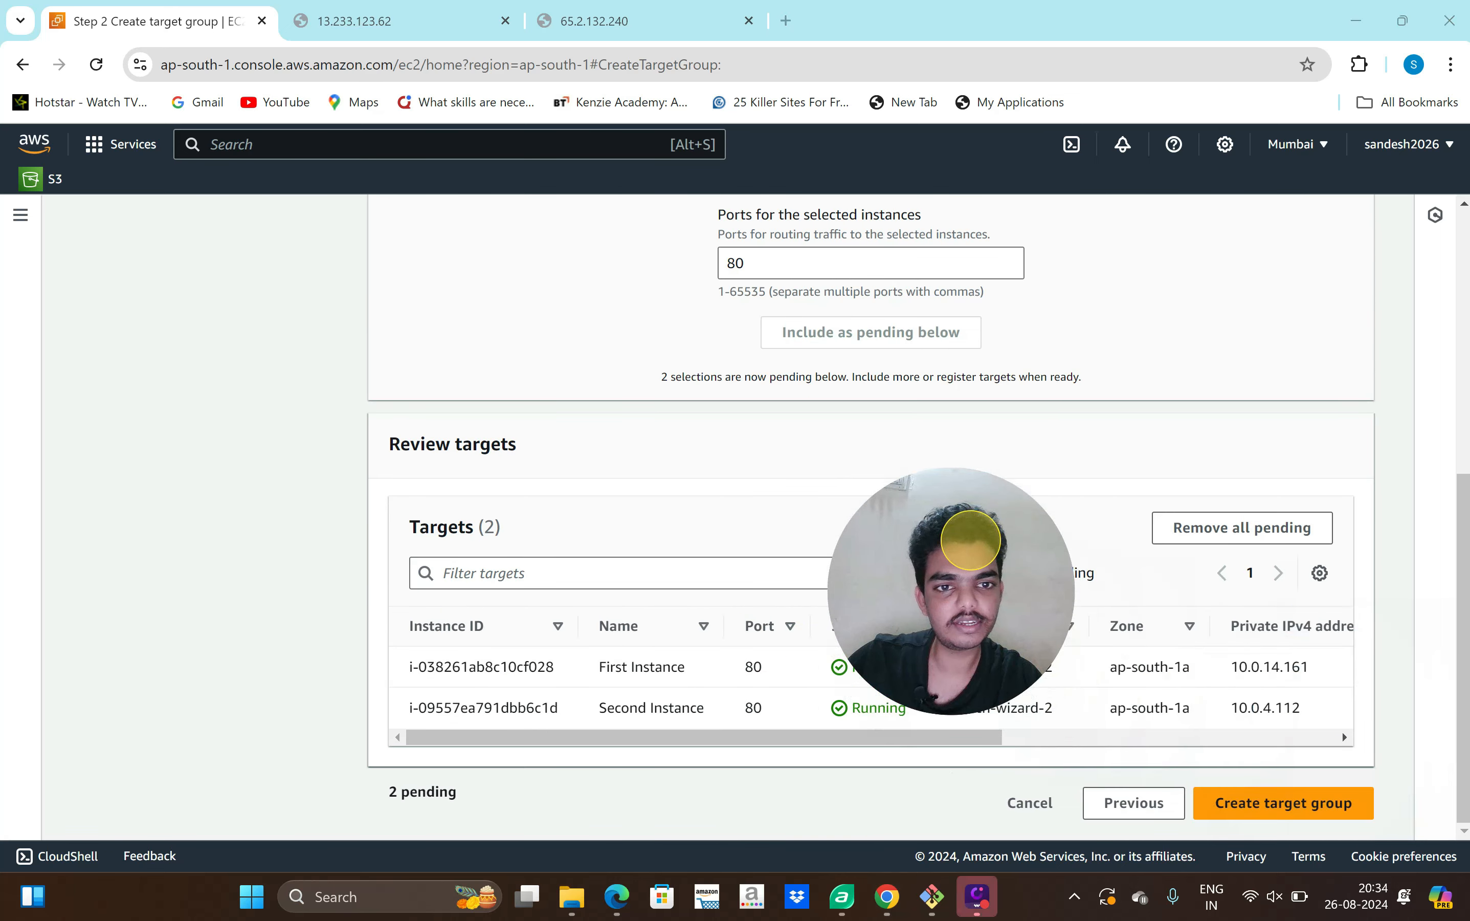
{"action": "left_click", "coordinate": [1329, 813]}
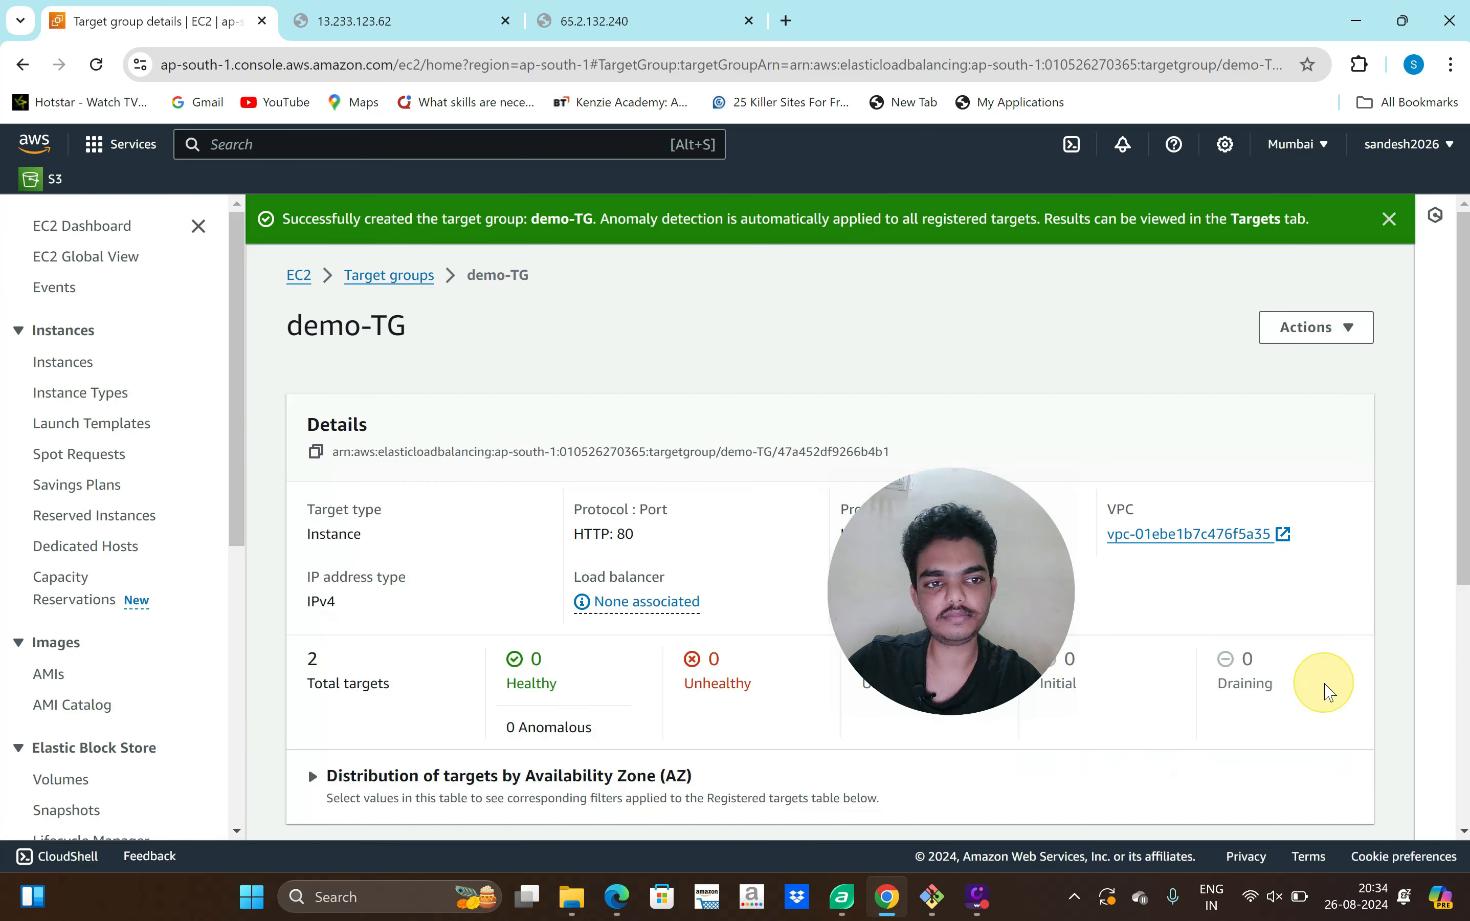
{"action": "left_click_drag", "start_coordinate": [1027, 578], "coordinate": [1373, 681]}
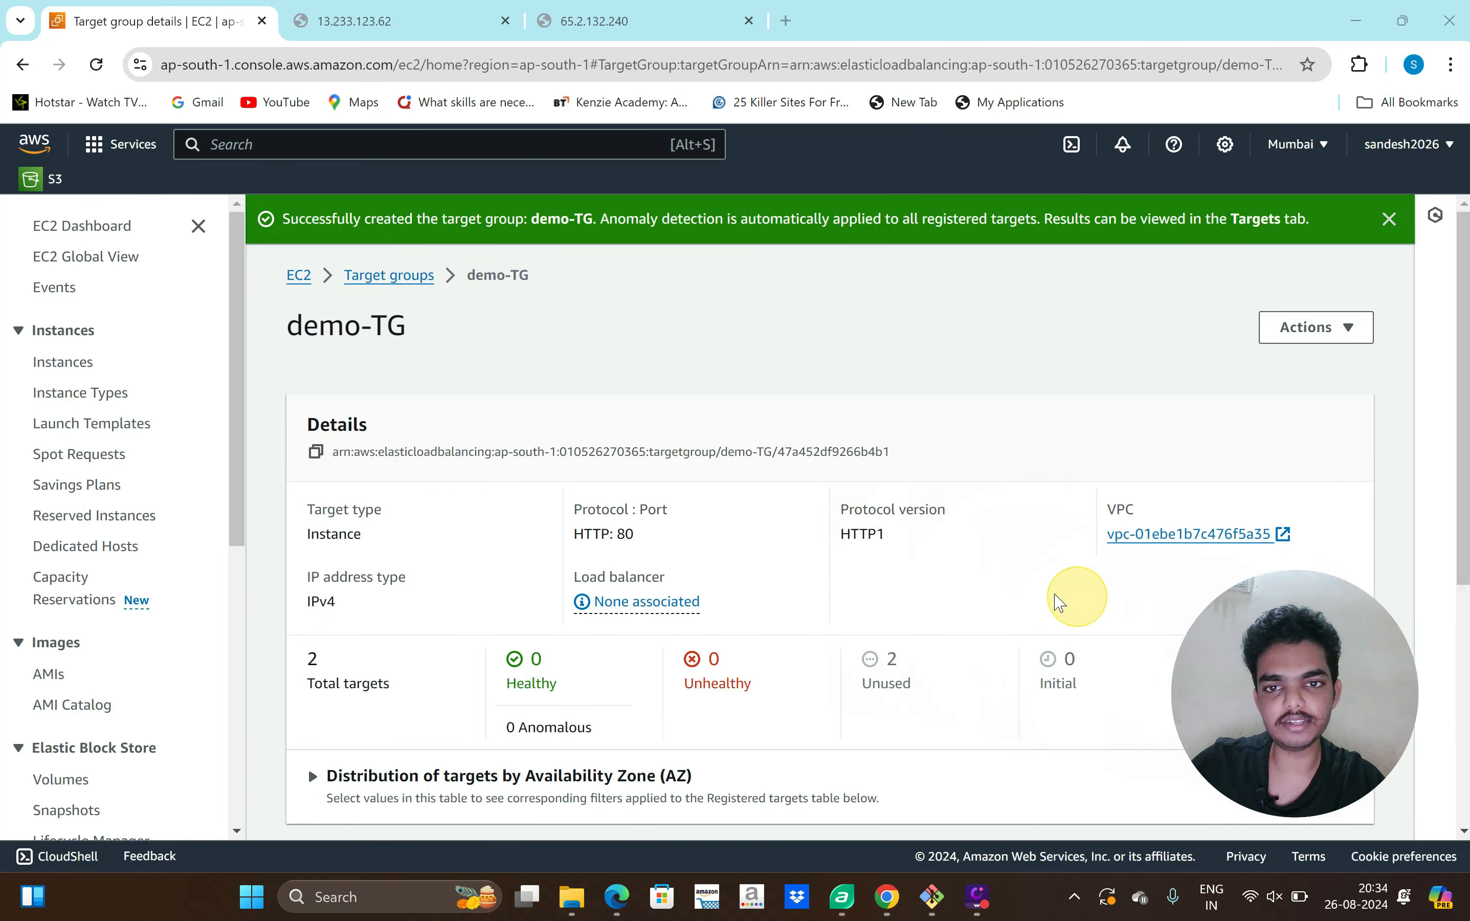
{"action": "scroll", "coordinate": [1056, 600], "scroll_direction": "down", "scroll_amount": 3}
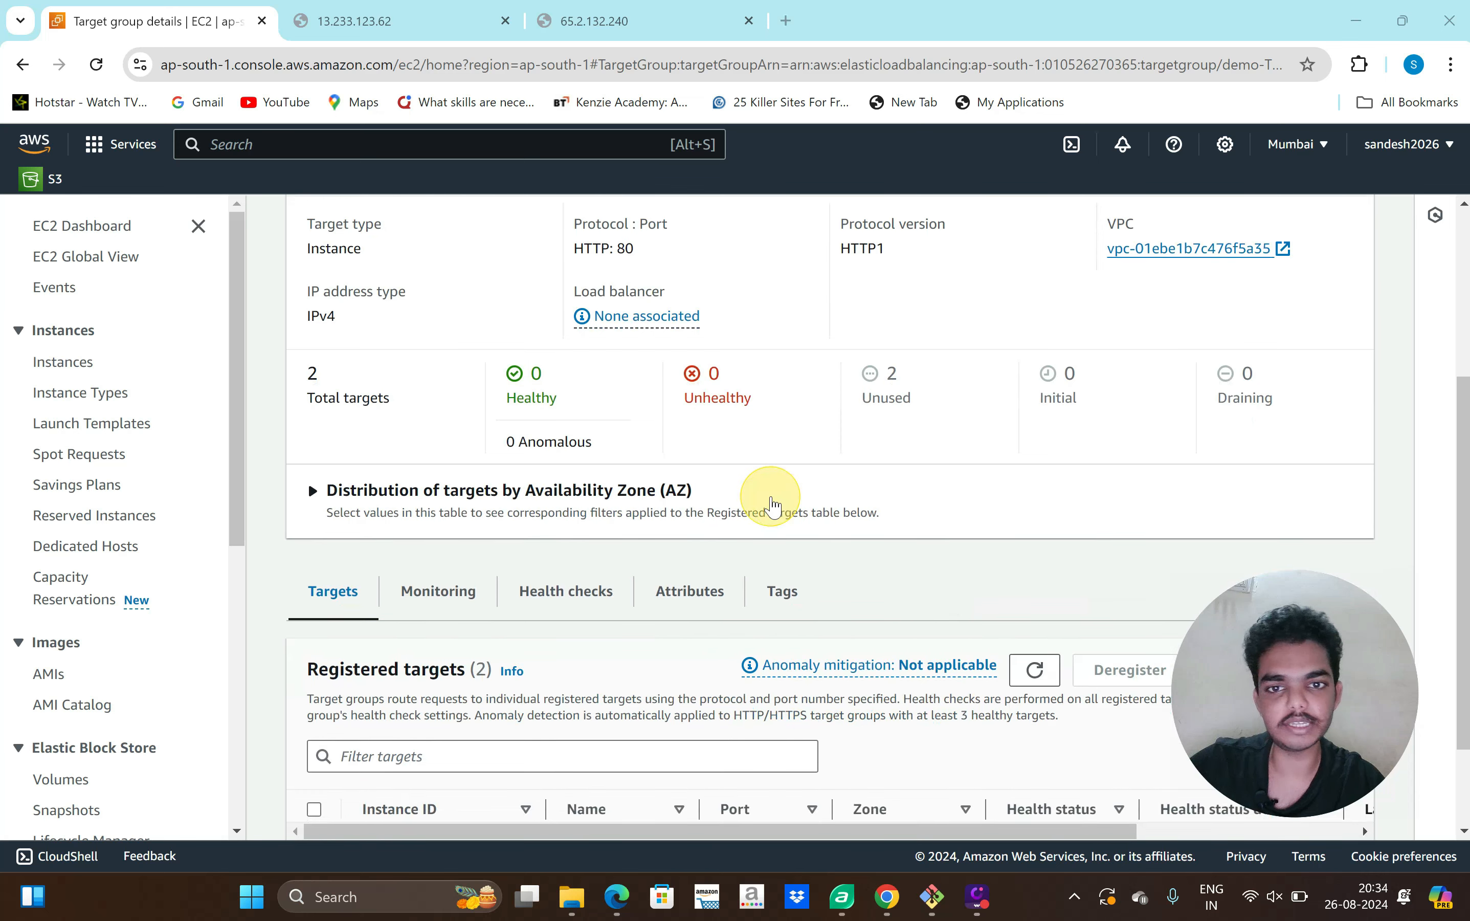
{"action": "scroll", "coordinate": [646, 519], "scroll_direction": "down", "scroll_amount": 2}
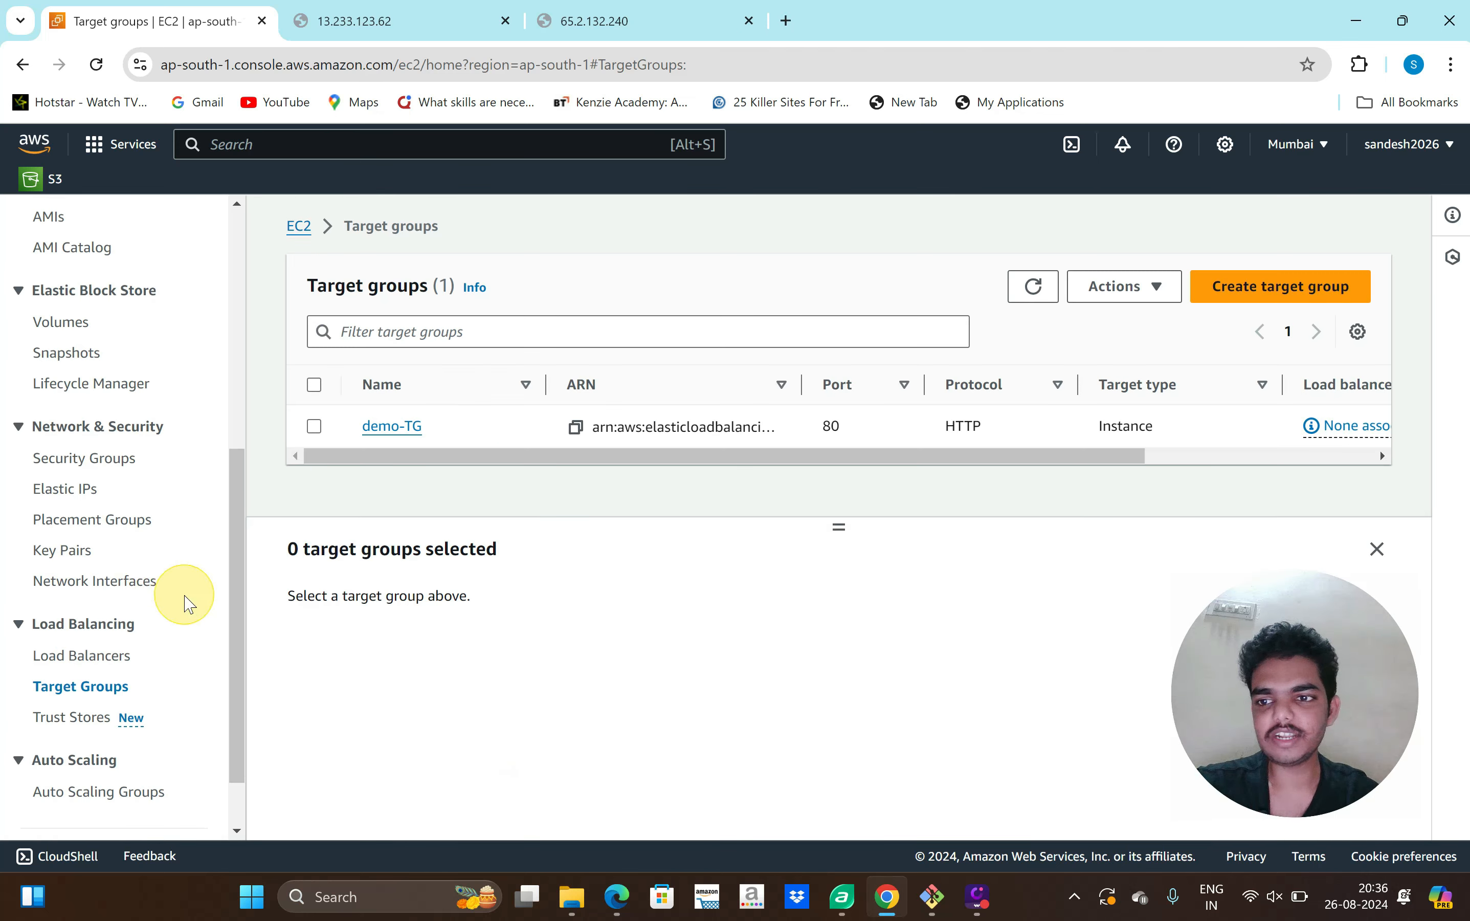
- Start creating a load balancer in EC2 and compare the Application, Network and Gateway types
{"action": "left_click", "coordinate": [111, 664]}
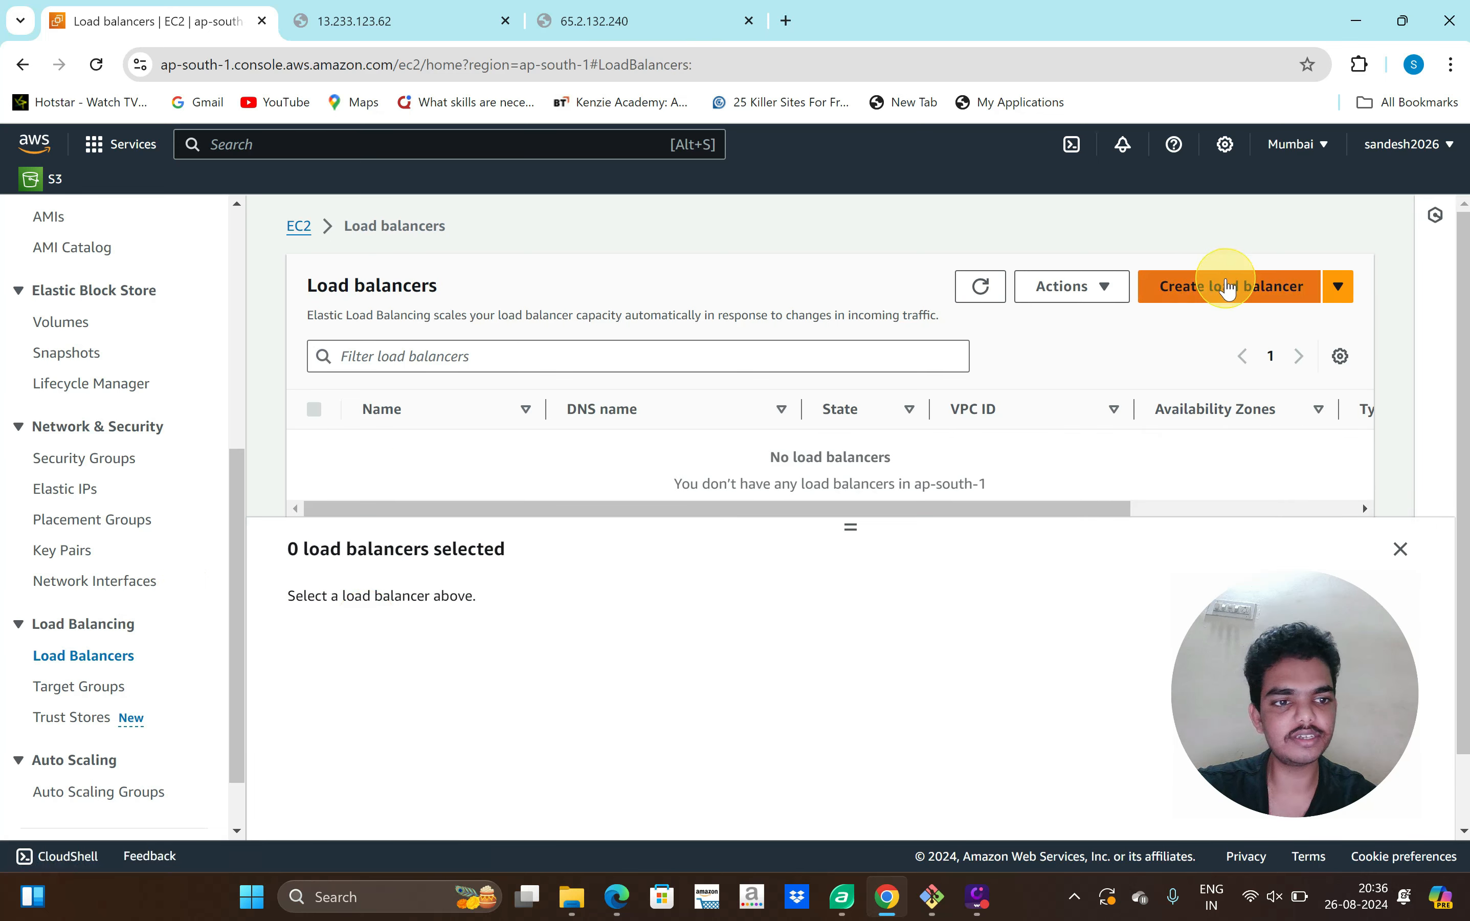
{"action": "left_click", "coordinate": [1228, 288]}
{"action": "scroll", "coordinate": [833, 439], "scroll_direction": "down", "scroll_amount": 2}
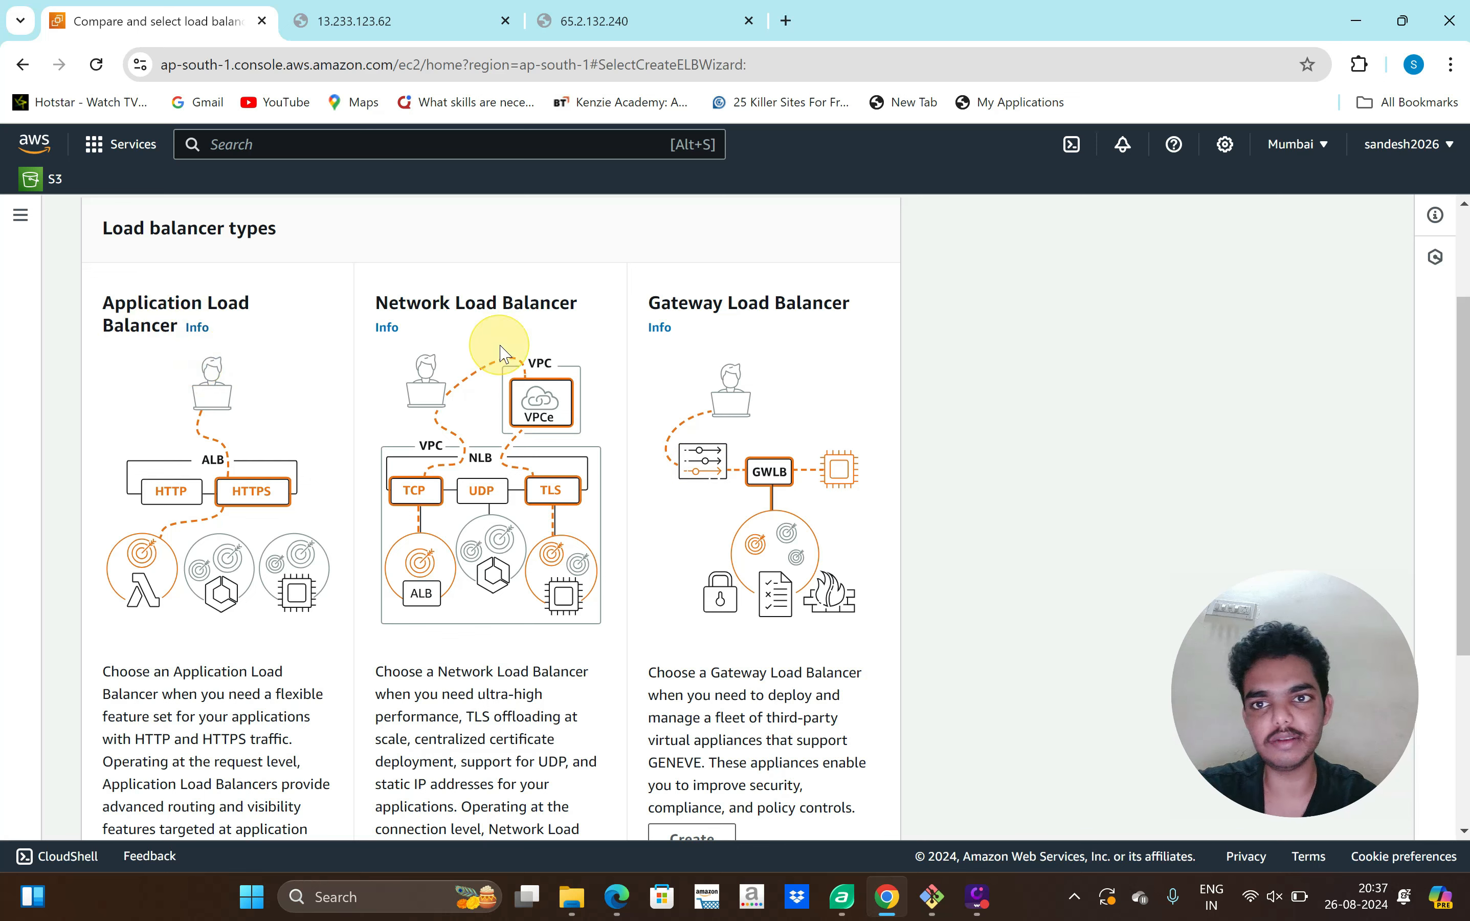
{"action": "scroll", "coordinate": [773, 467], "scroll_direction": "down", "scroll_amount": 3}
{"action": "scroll", "coordinate": [767, 463], "scroll_direction": "down", "scroll_amount": 1}
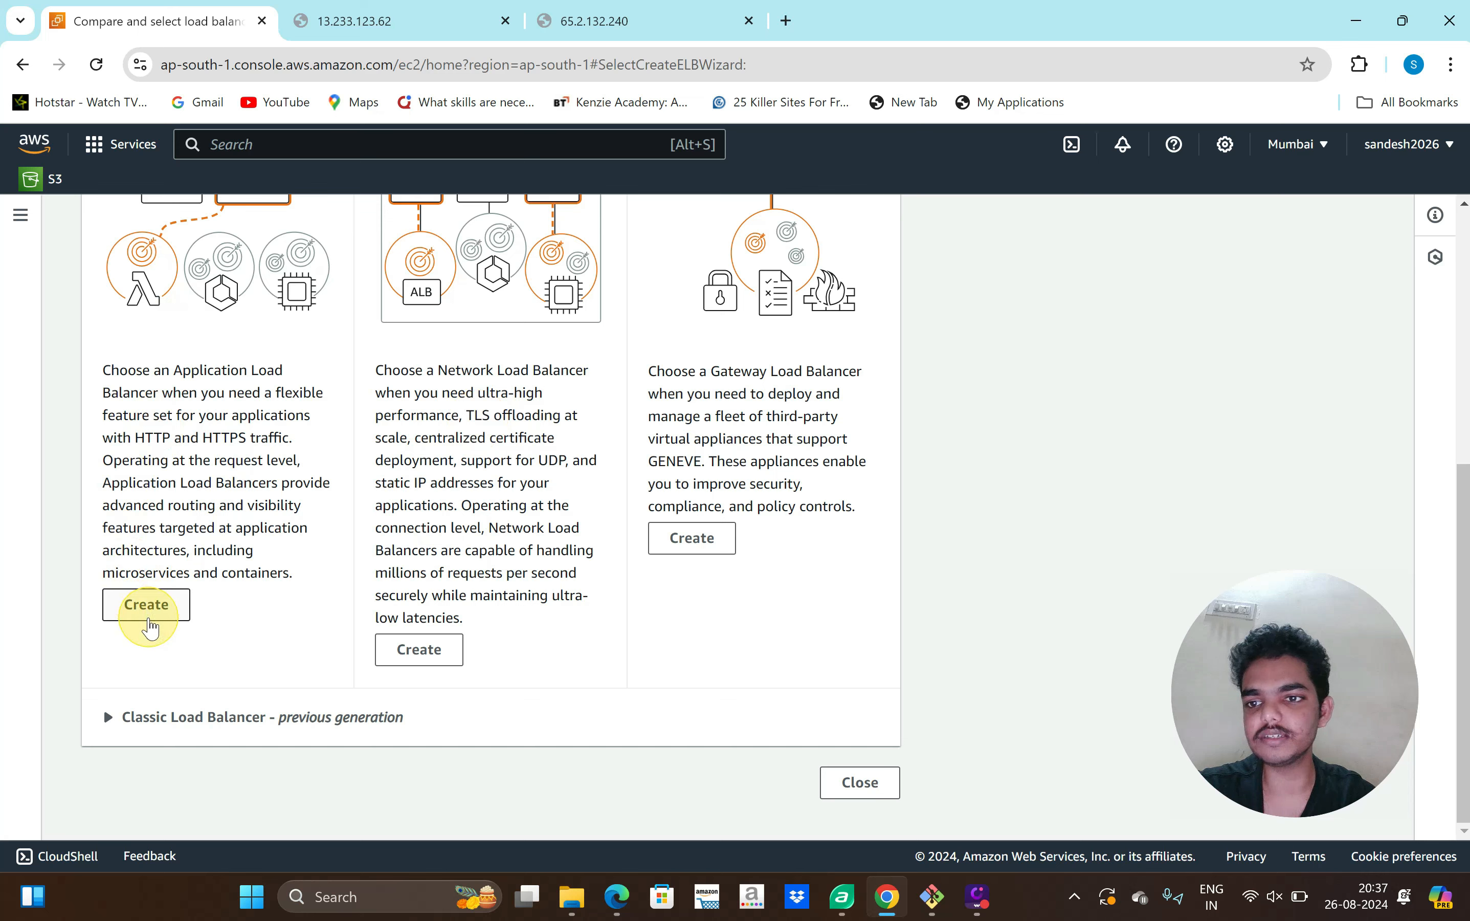
{"action": "scroll", "coordinate": [147, 609], "scroll_direction": "up", "scroll_amount": 4}
{"action": "scroll", "coordinate": [142, 563], "scroll_direction": "down", "scroll_amount": 1}
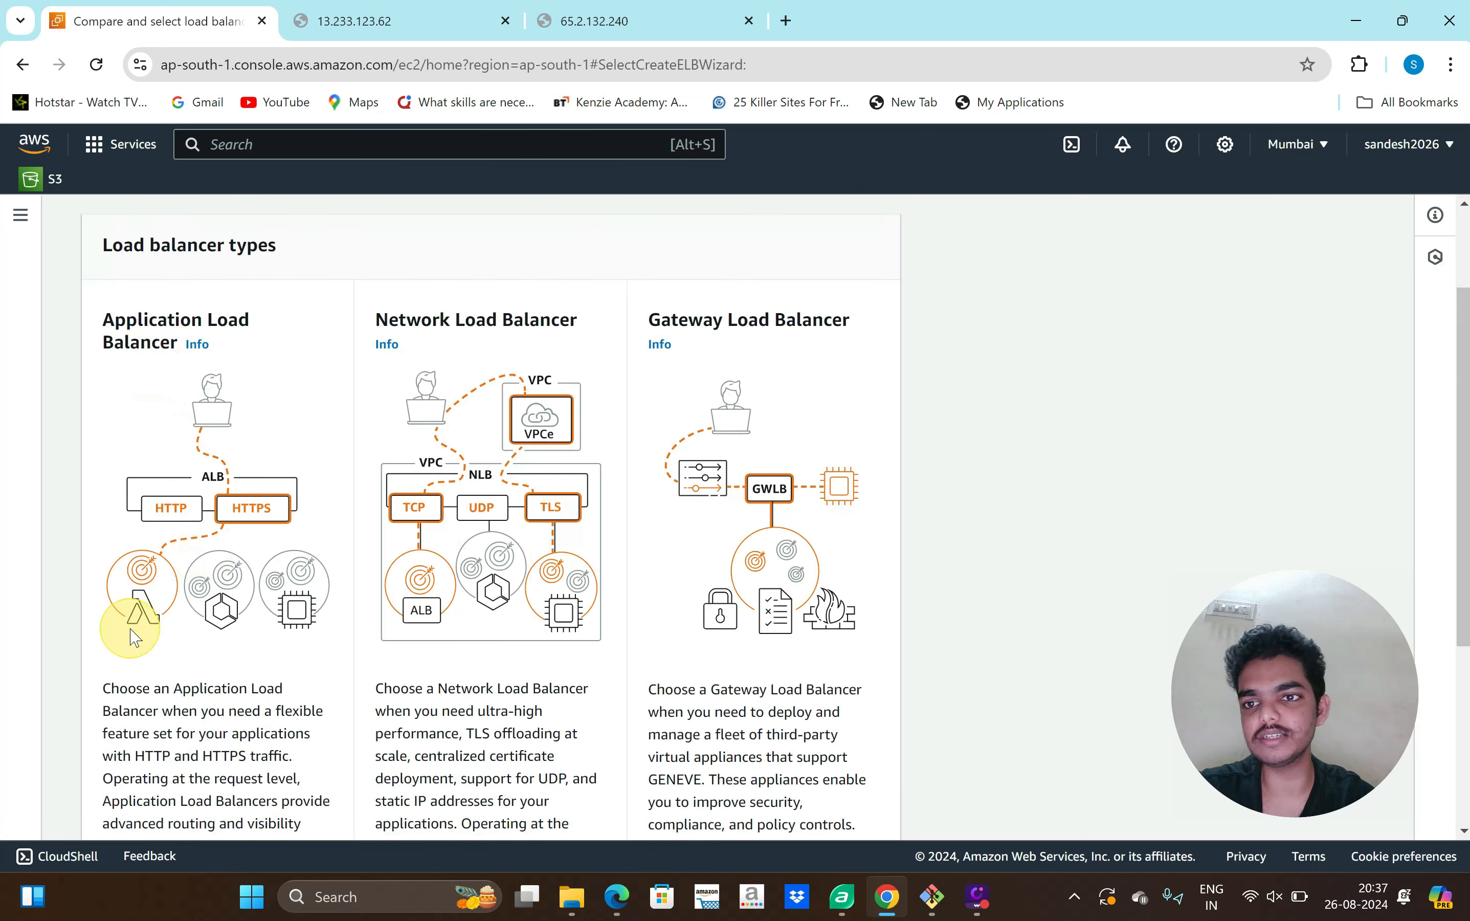
- Look at the first instance's web page, return to the load balancer types, and choose to create an Application Load Balancer
{"action": "left_click", "coordinate": [339, 22]}
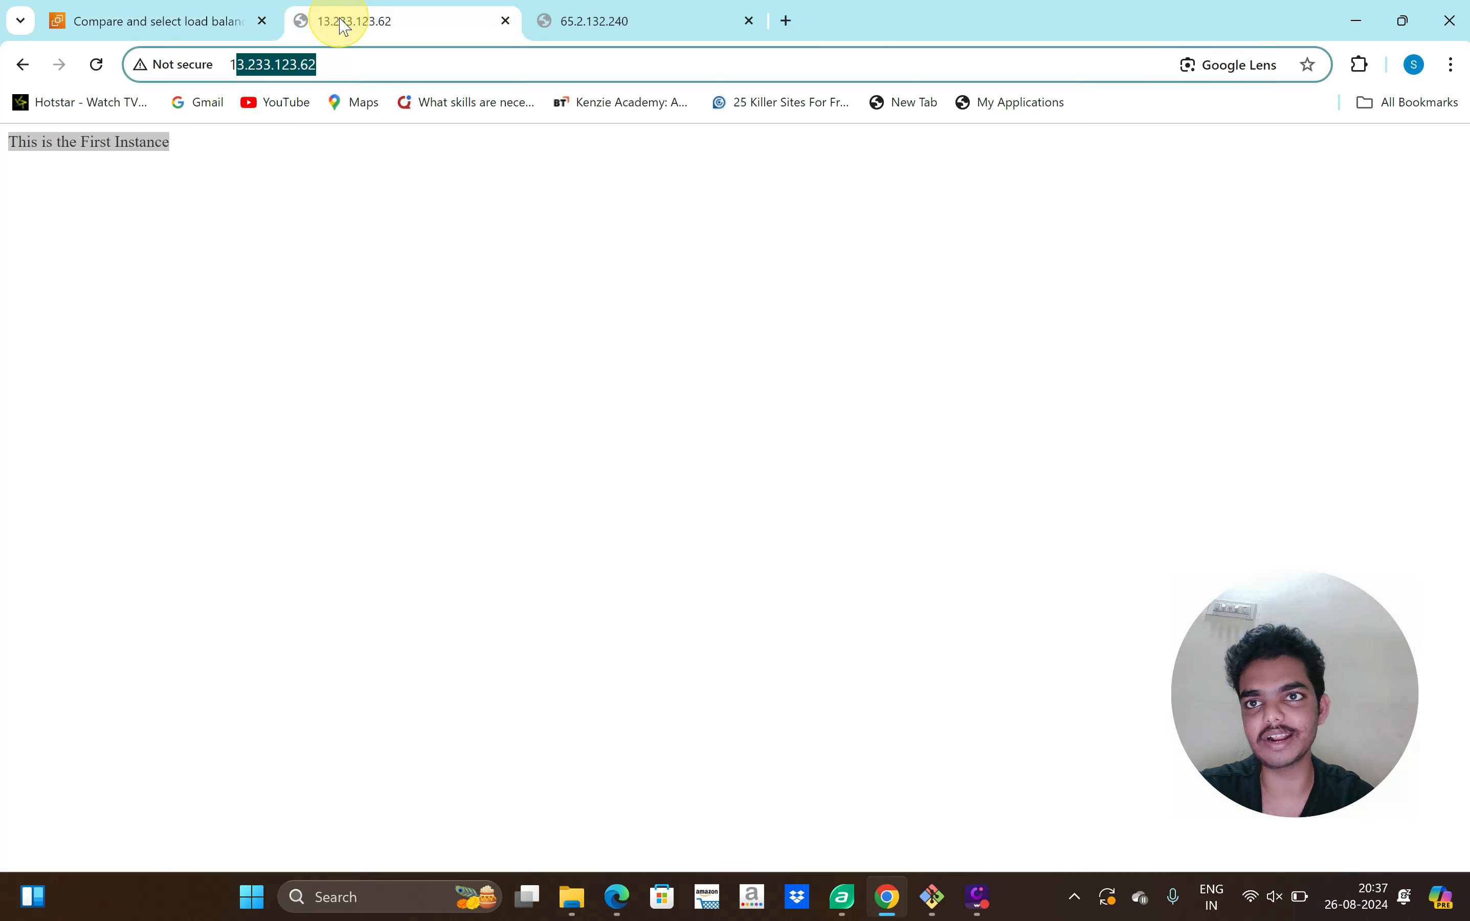
{"action": "left_click", "coordinate": [170, 23]}
{"action": "scroll", "coordinate": [262, 396], "scroll_direction": "down", "scroll_amount": 3}
{"action": "scroll", "coordinate": [255, 576], "scroll_direction": "down", "scroll_amount": 2}
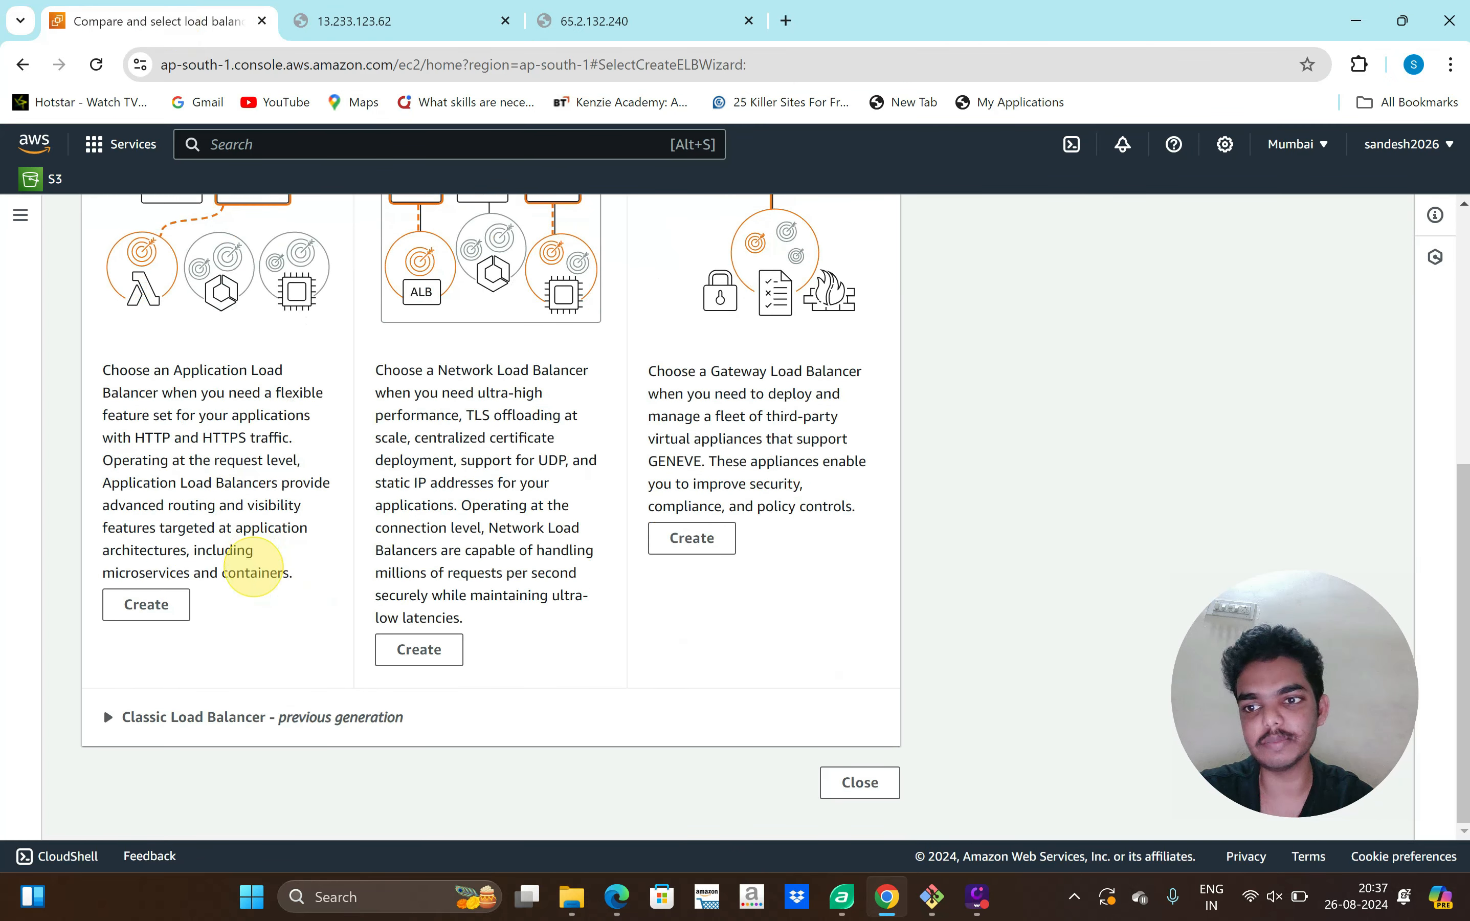
{"action": "left_click", "coordinate": [147, 602]}
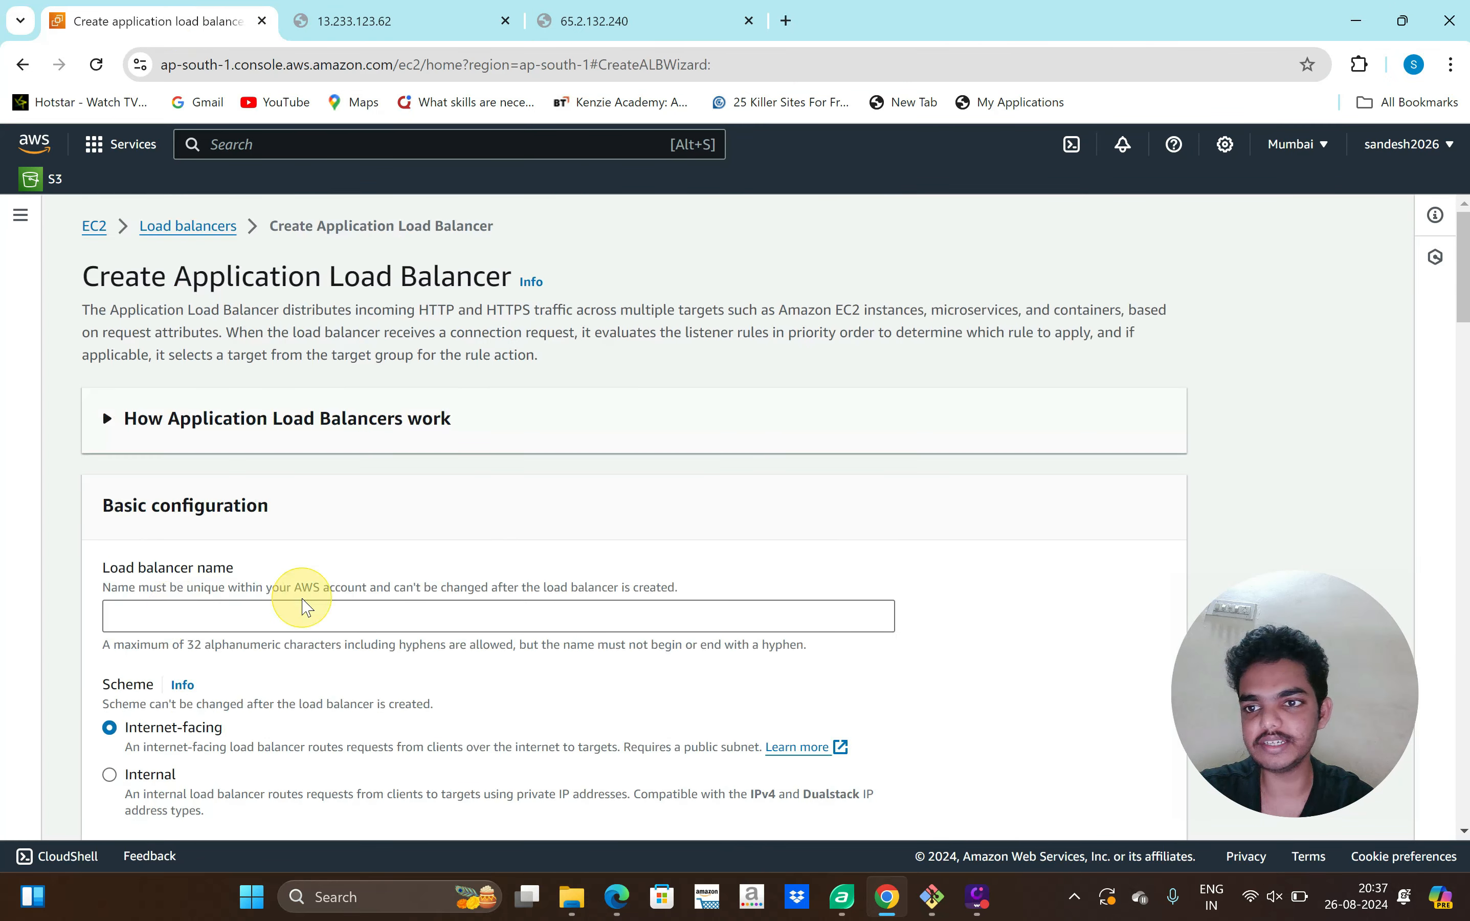
- Name the load balancer alb-demo, keeping the Internet-facing scheme and IPv4 address type
{"action": "scroll", "coordinate": [292, 597], "scroll_direction": "down", "scroll_amount": 1}
{"action": "left_click", "coordinate": [227, 583]}
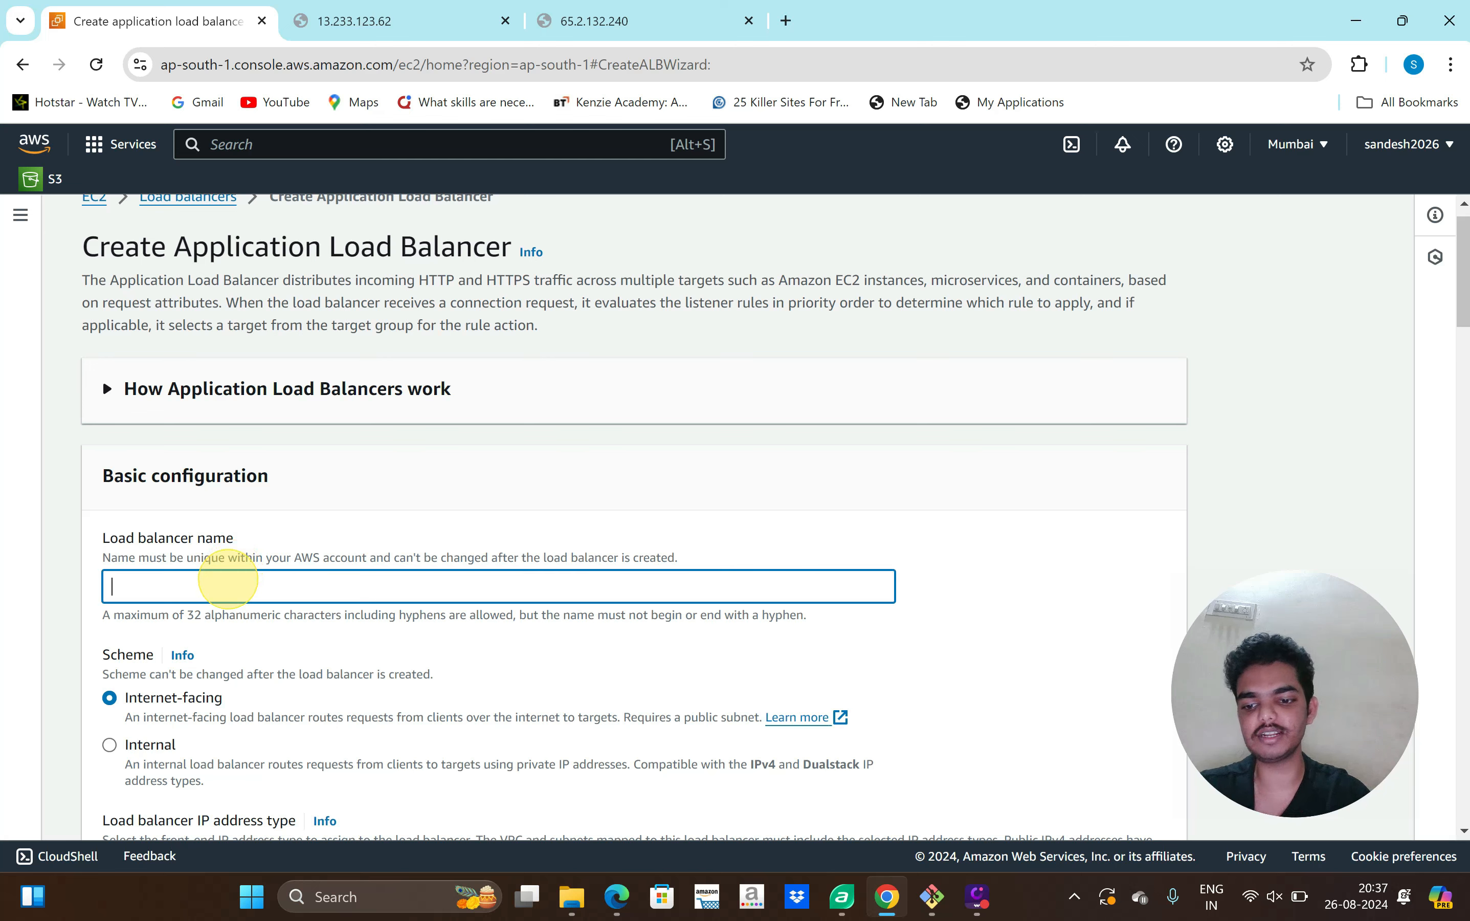
{"action": "type", "text": "alb-"}
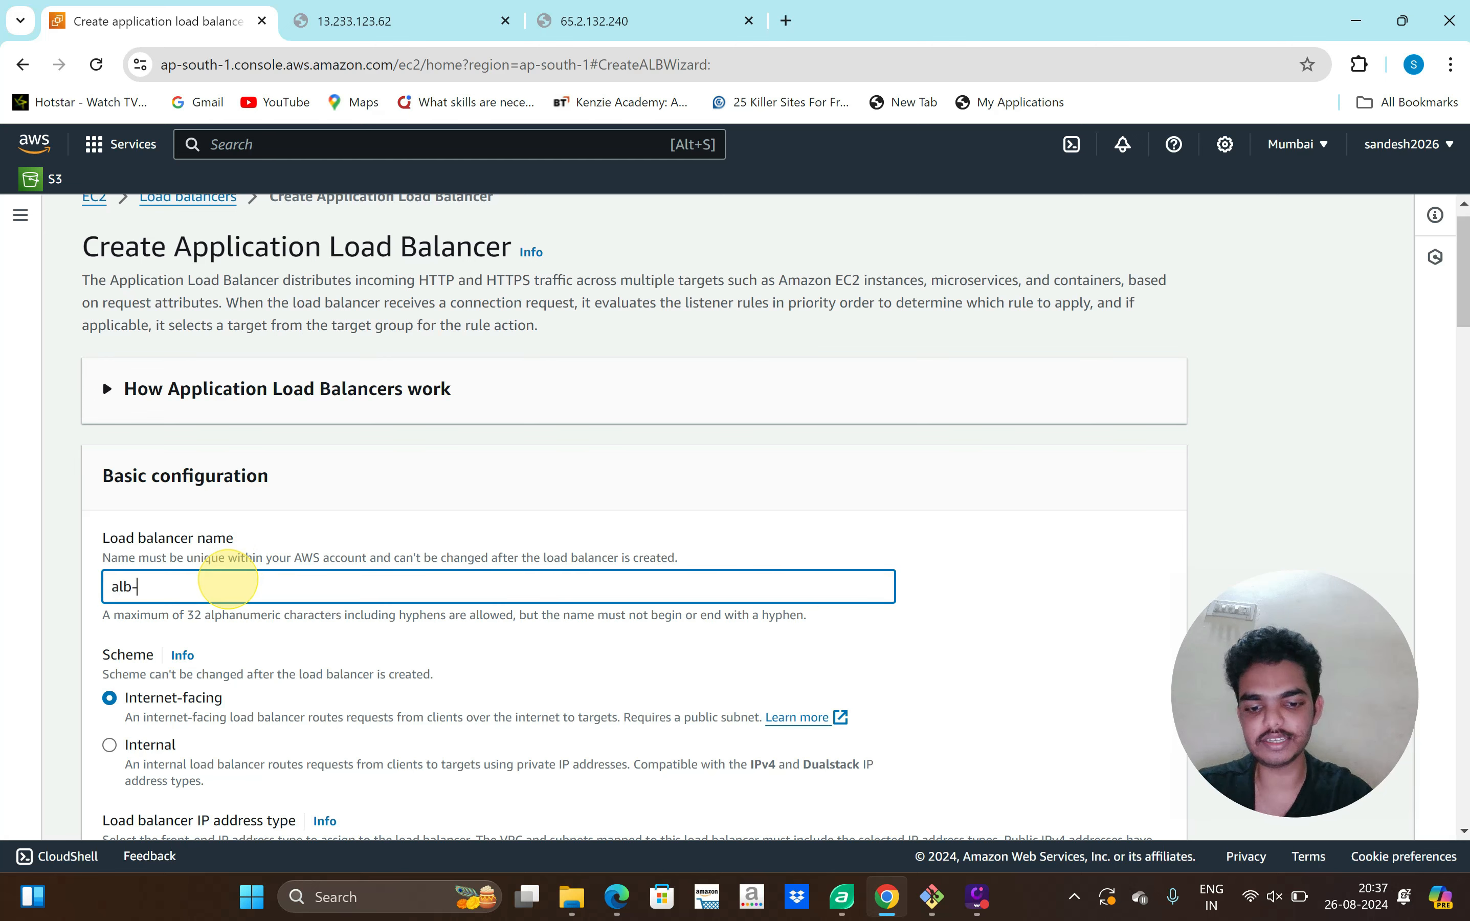
{"action": "type", "text": "demo"}
{"action": "scroll", "coordinate": [219, 591], "scroll_direction": "down", "scroll_amount": 3}
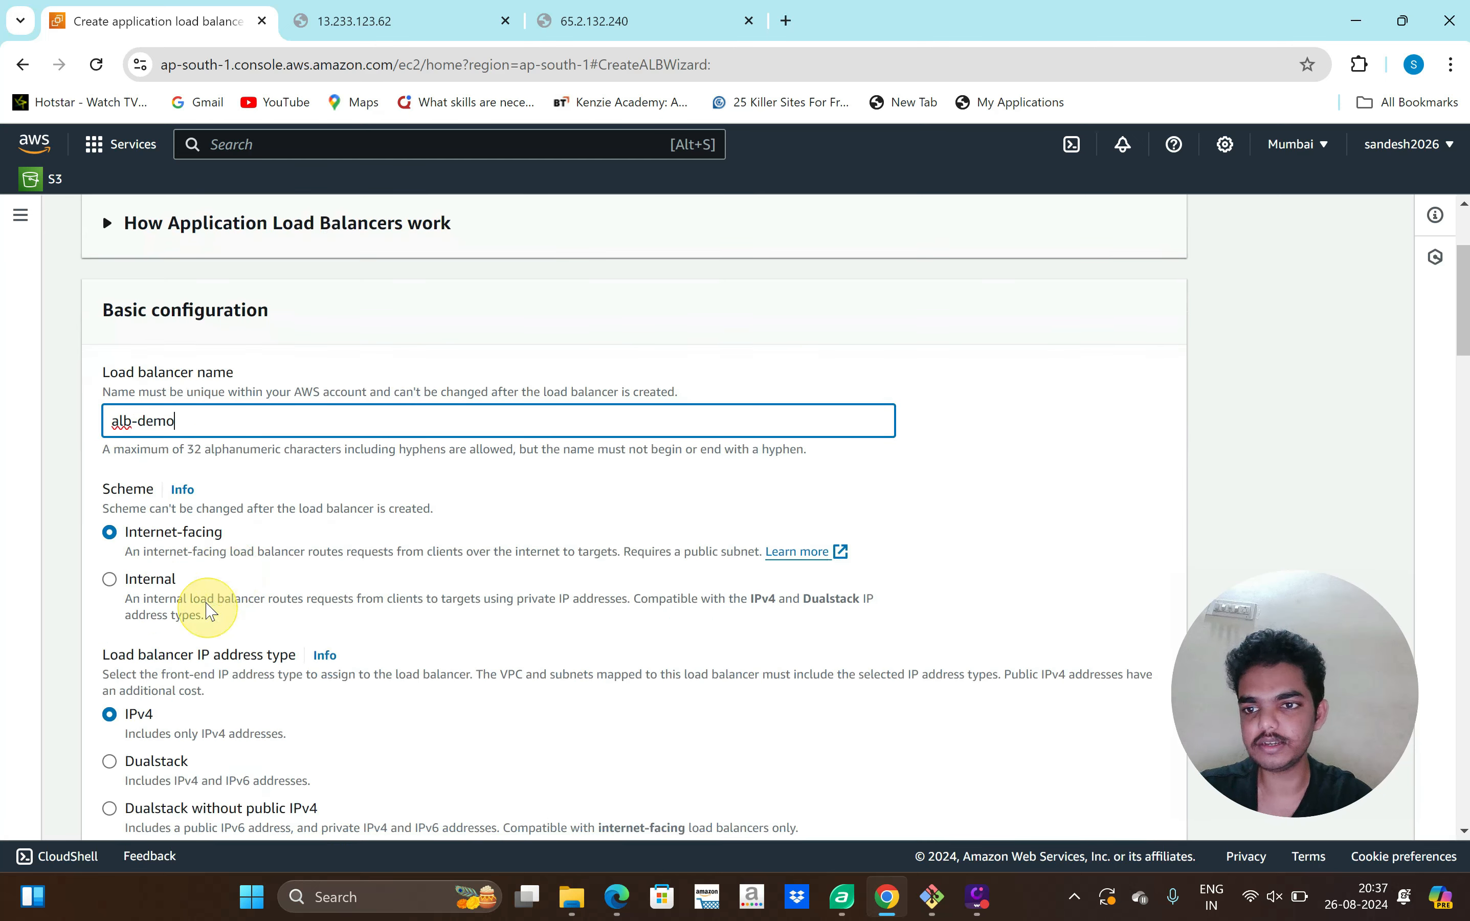
{"action": "scroll", "coordinate": [370, 672], "scroll_direction": "down", "scroll_amount": 3}
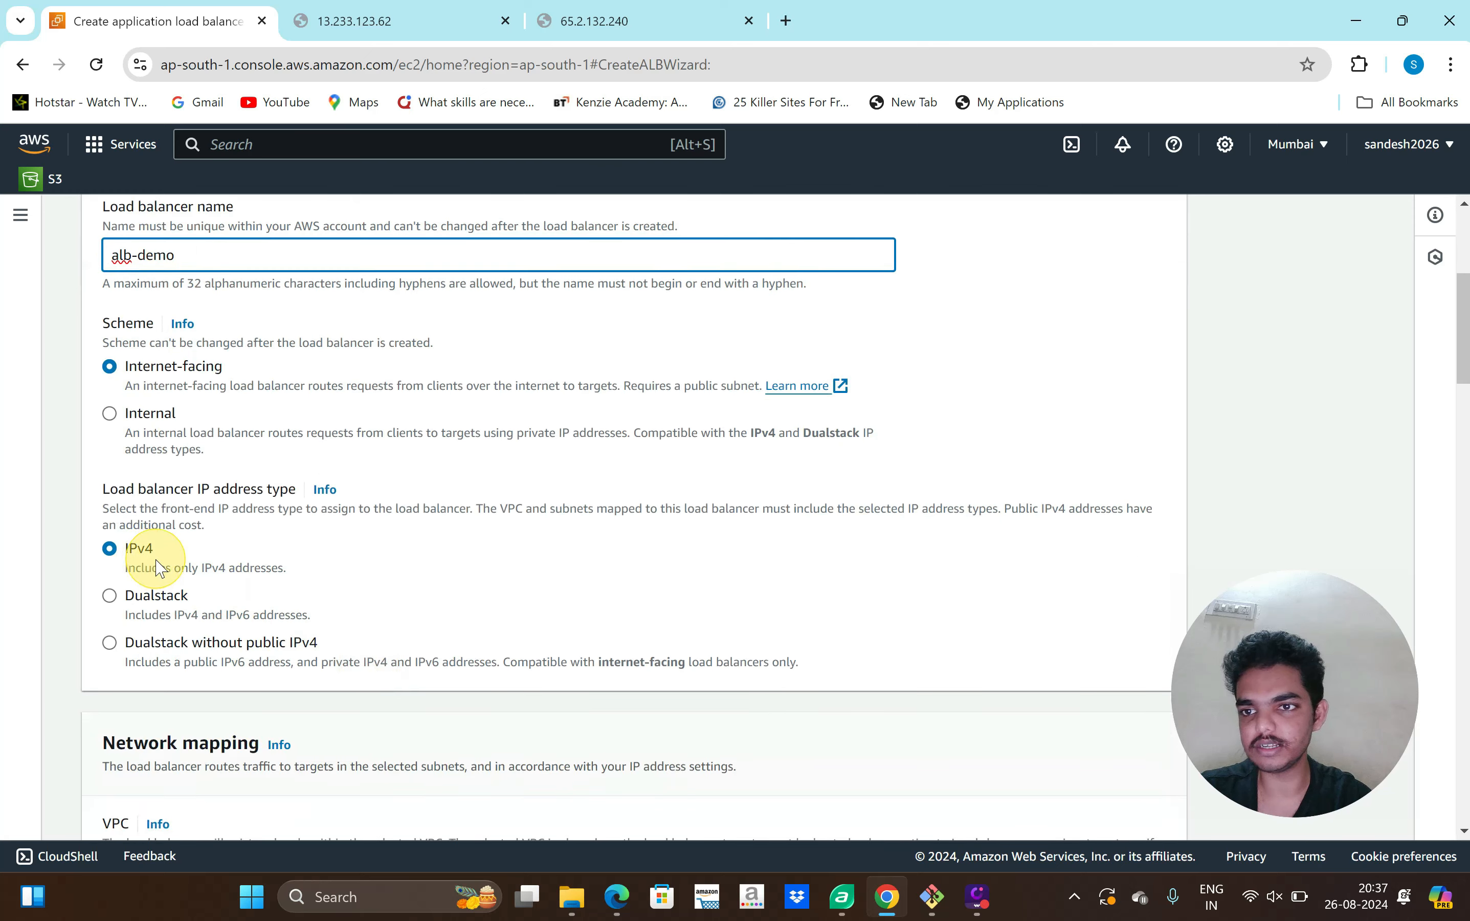
- Set the load balancer's VPC to training-vpc and enable the availability zones ap-south-1a and ap-south-1b with their public subnets
{"action": "scroll", "coordinate": [450, 593], "scroll_direction": "down", "scroll_amount": 5}
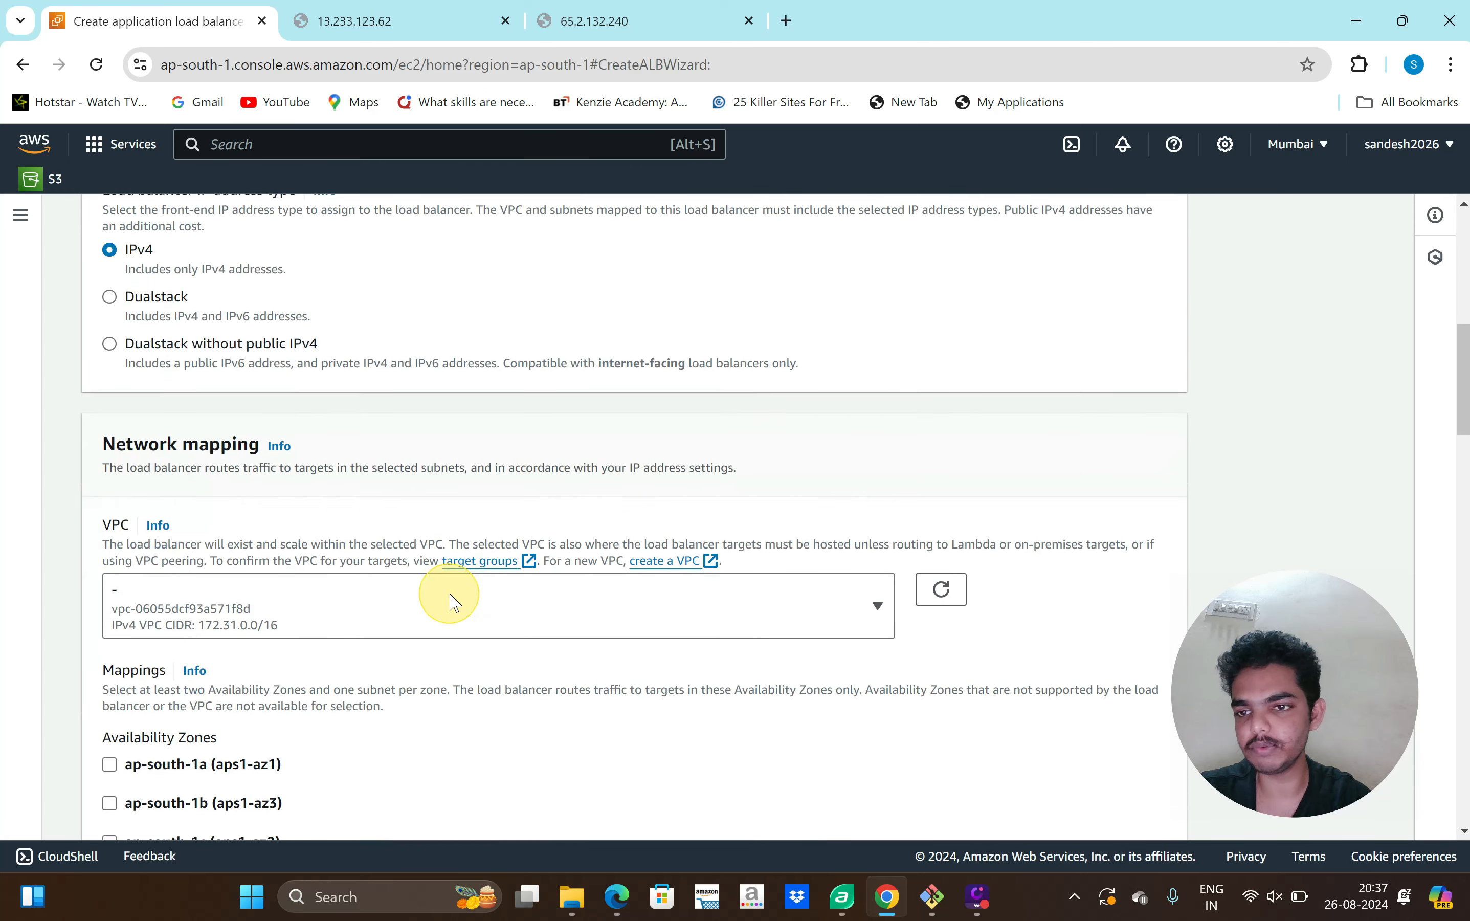
{"action": "left_click", "coordinate": [336, 626]}
{"action": "left_click", "coordinate": [292, 555]}
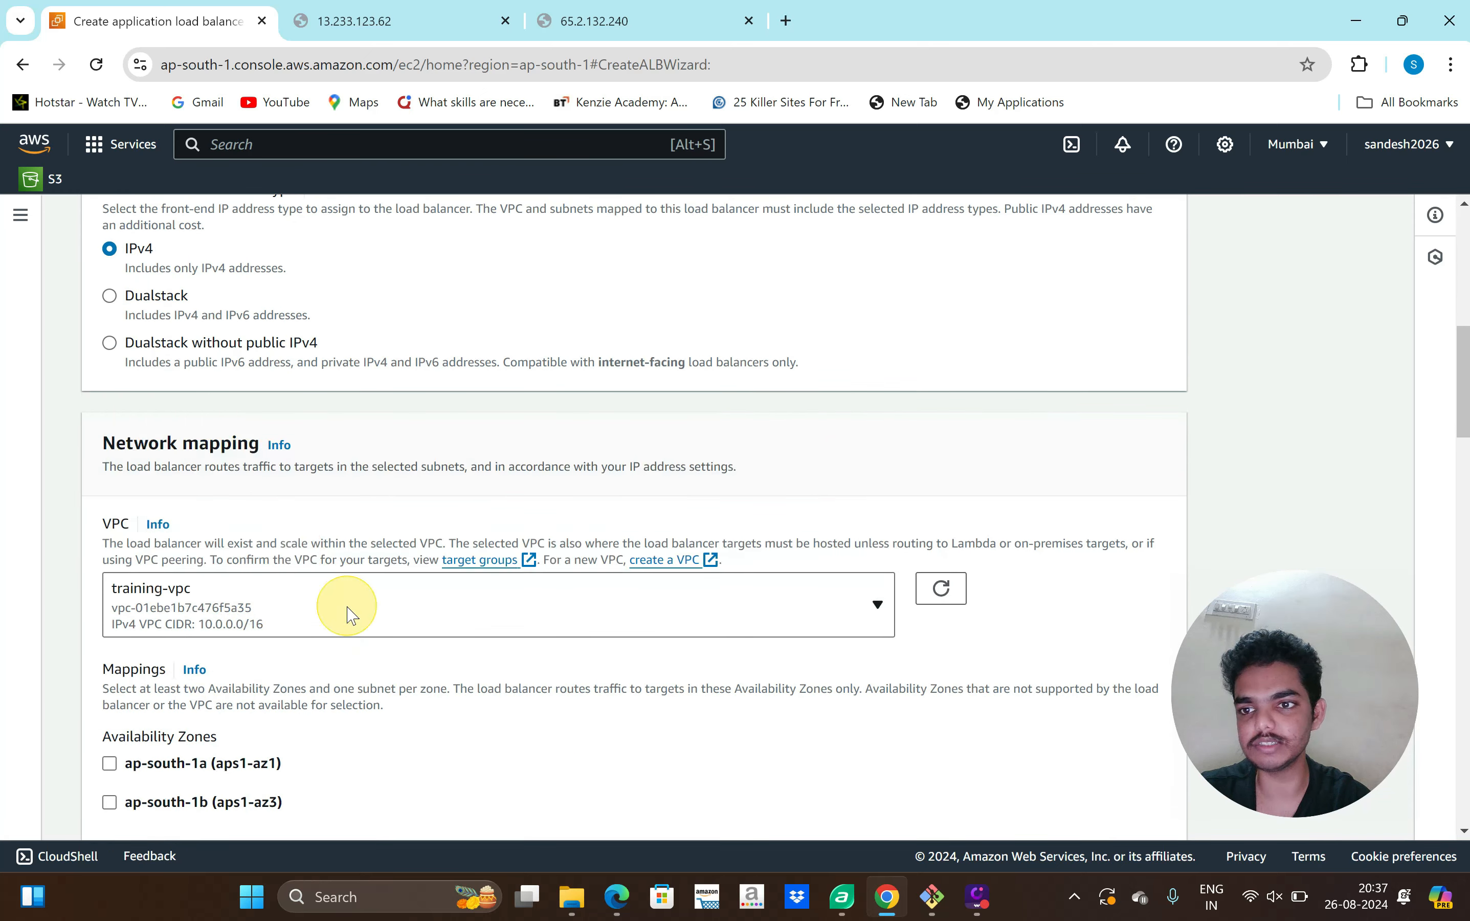
{"action": "scroll", "coordinate": [348, 615], "scroll_direction": "down", "scroll_amount": 3}
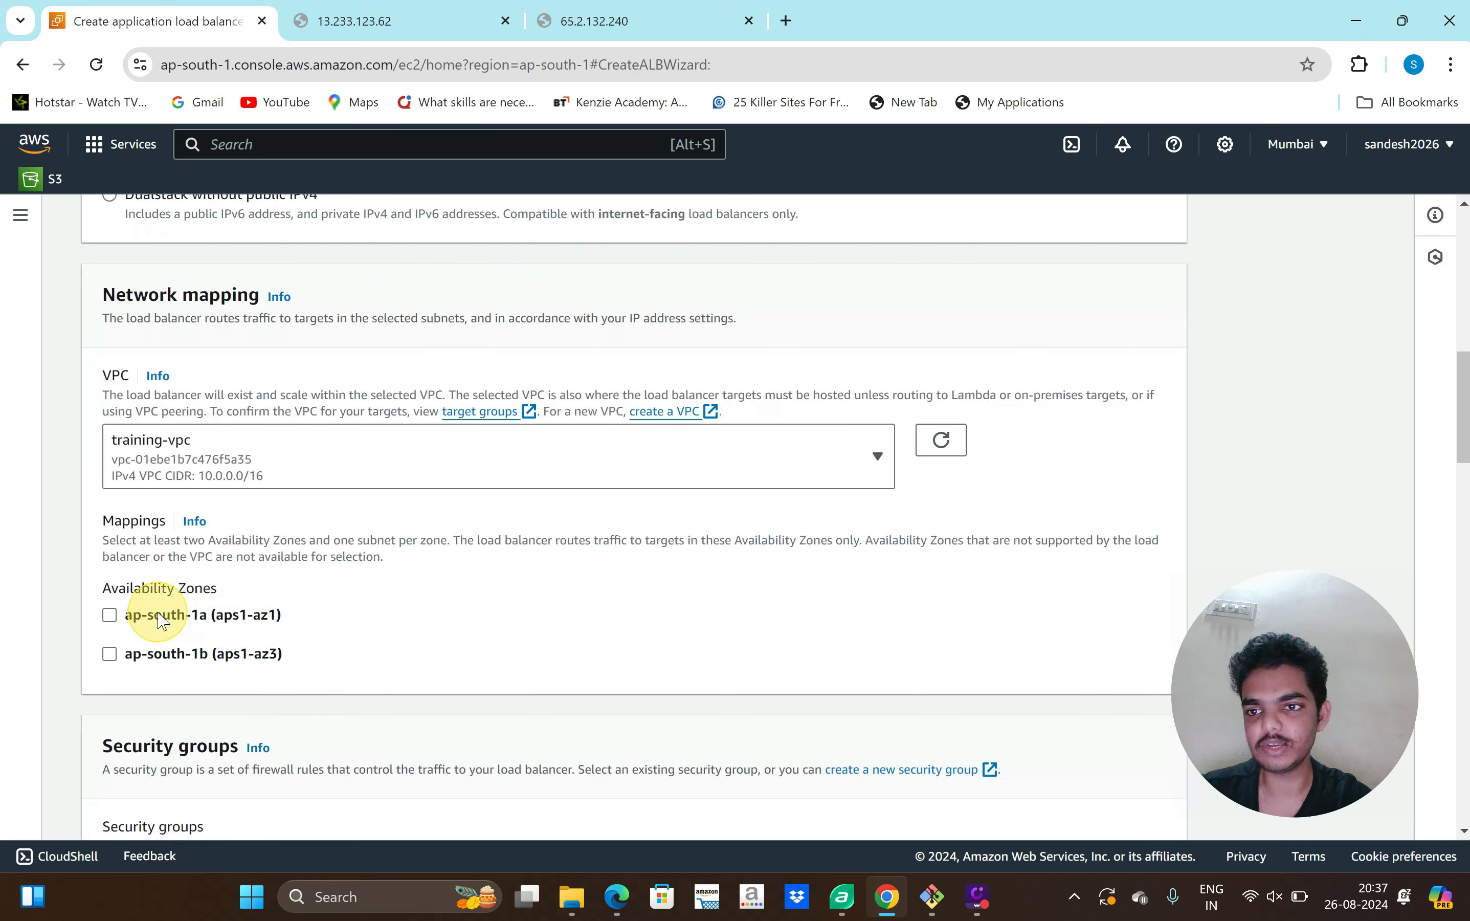
{"action": "left_click", "coordinate": [160, 616]}
{"action": "scroll", "coordinate": [117, 738], "scroll_direction": "down", "scroll_amount": 1}
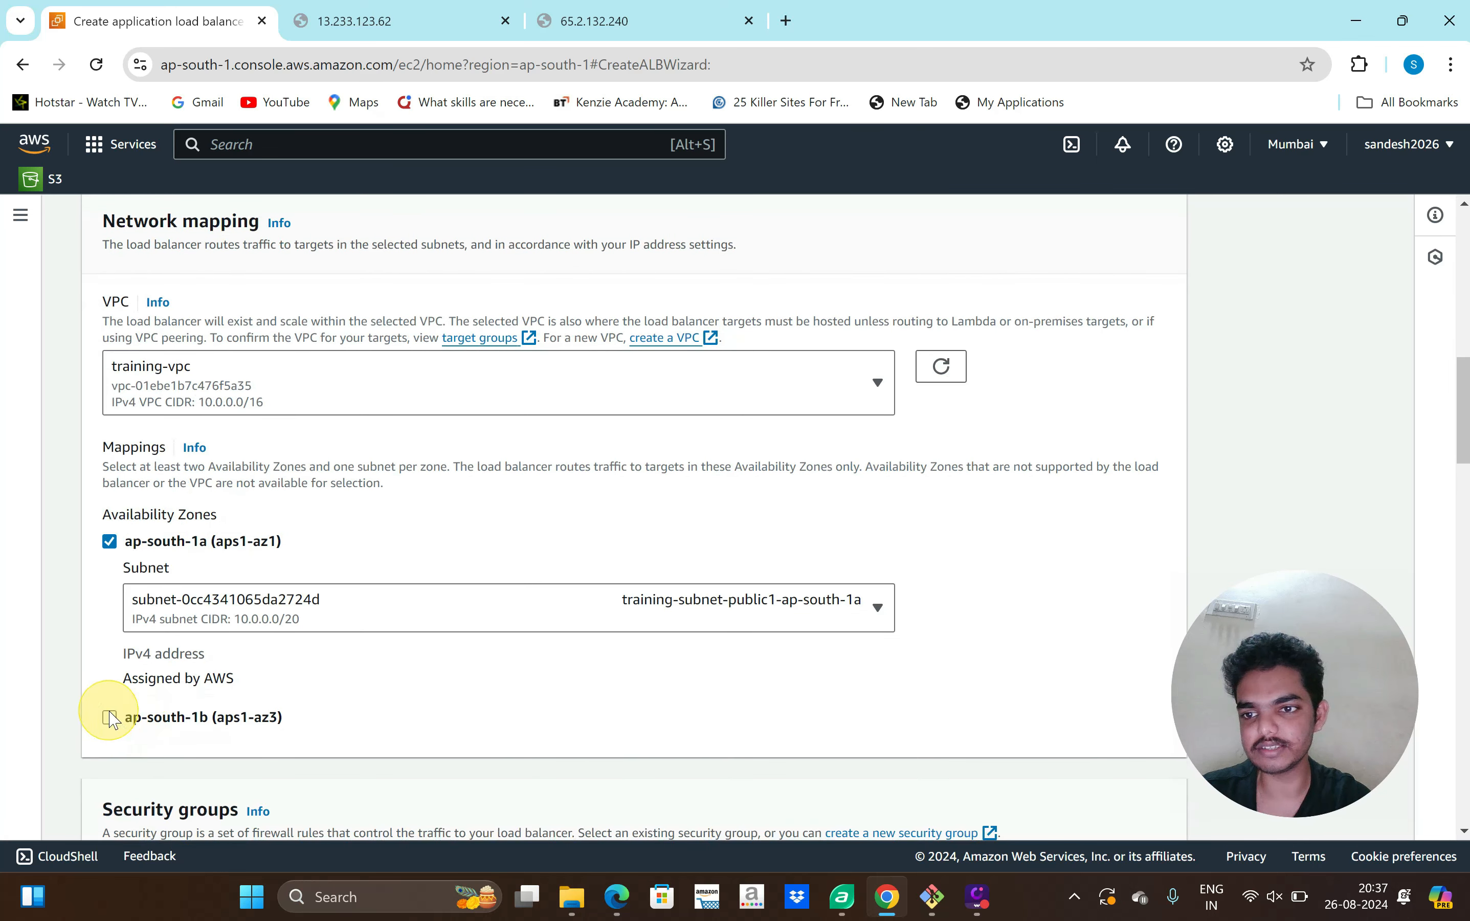
{"action": "left_click", "coordinate": [109, 718]}
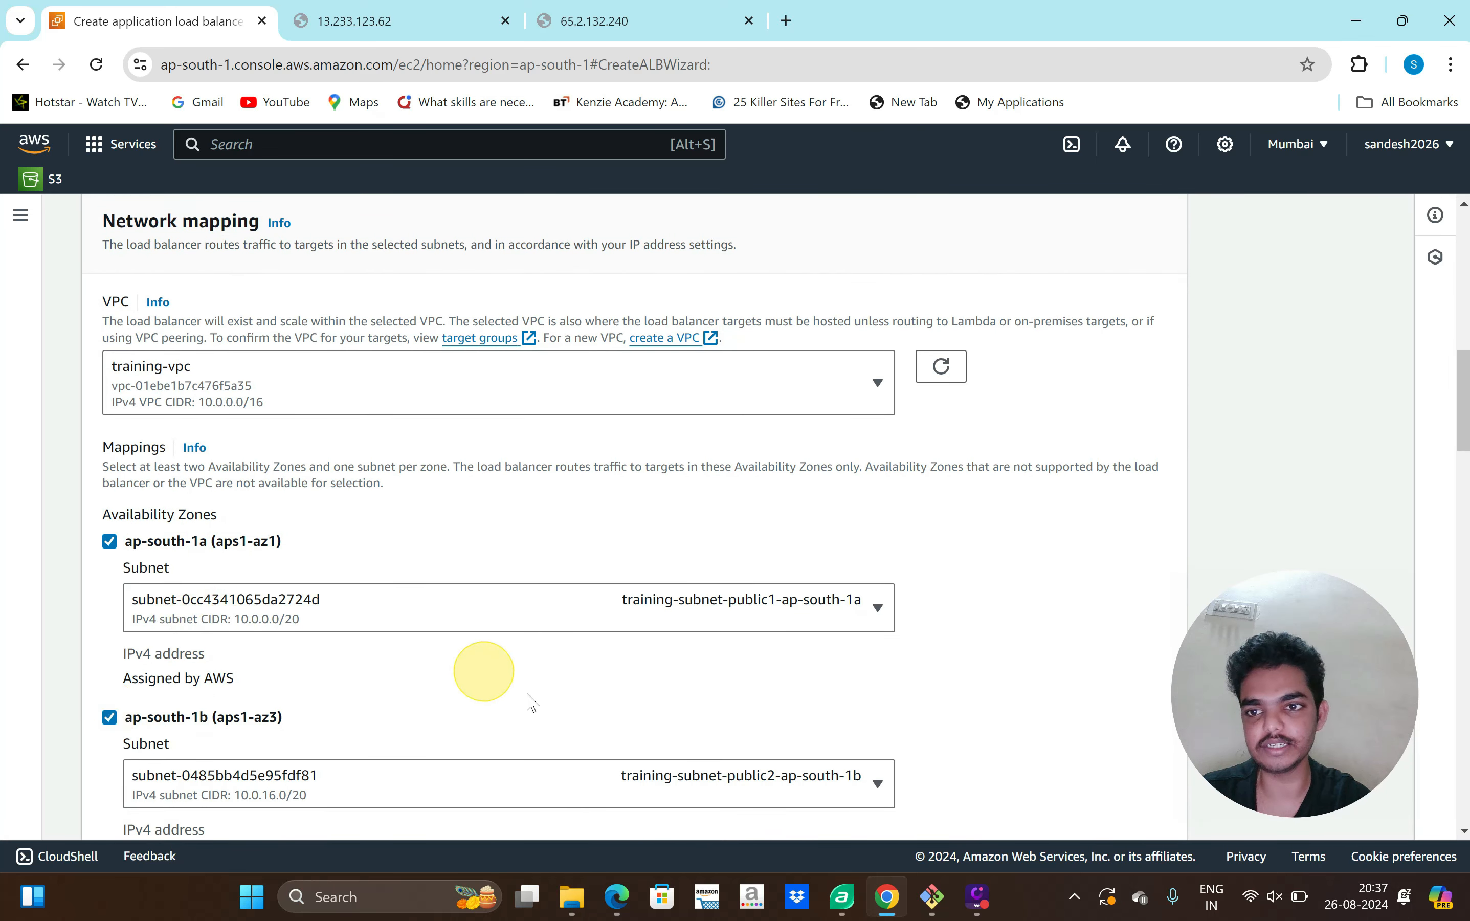
- Add the launch-wizard-2 security group to the load balancer alongside the default one
{"action": "scroll", "coordinate": [627, 681], "scroll_direction": "down", "scroll_amount": 4}
{"action": "scroll", "coordinate": [630, 682], "scroll_direction": "down", "scroll_amount": 4}
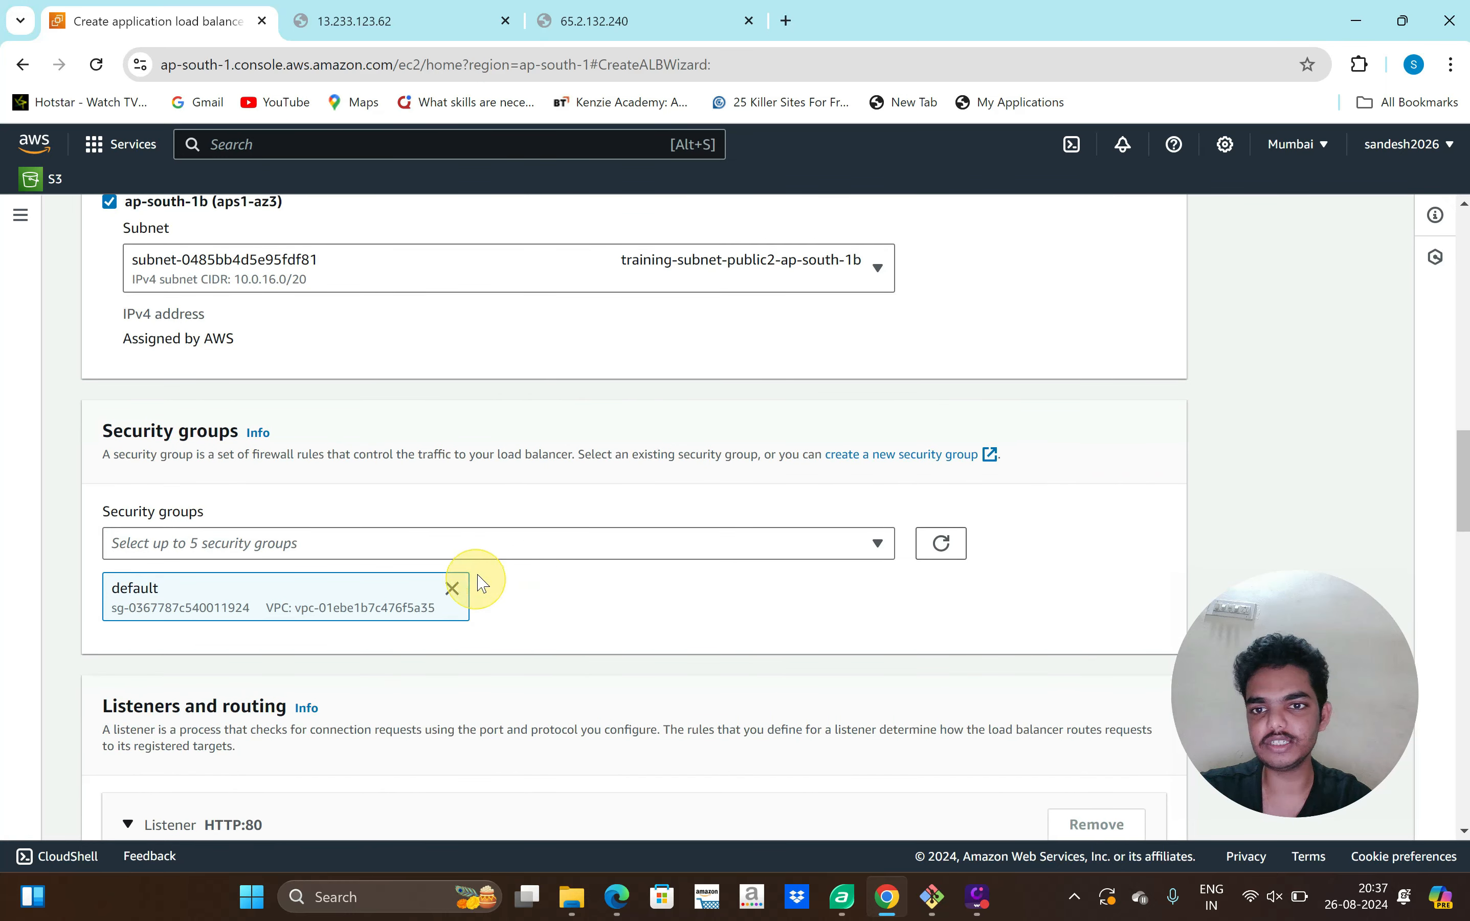
{"action": "left_click", "coordinate": [623, 543]}
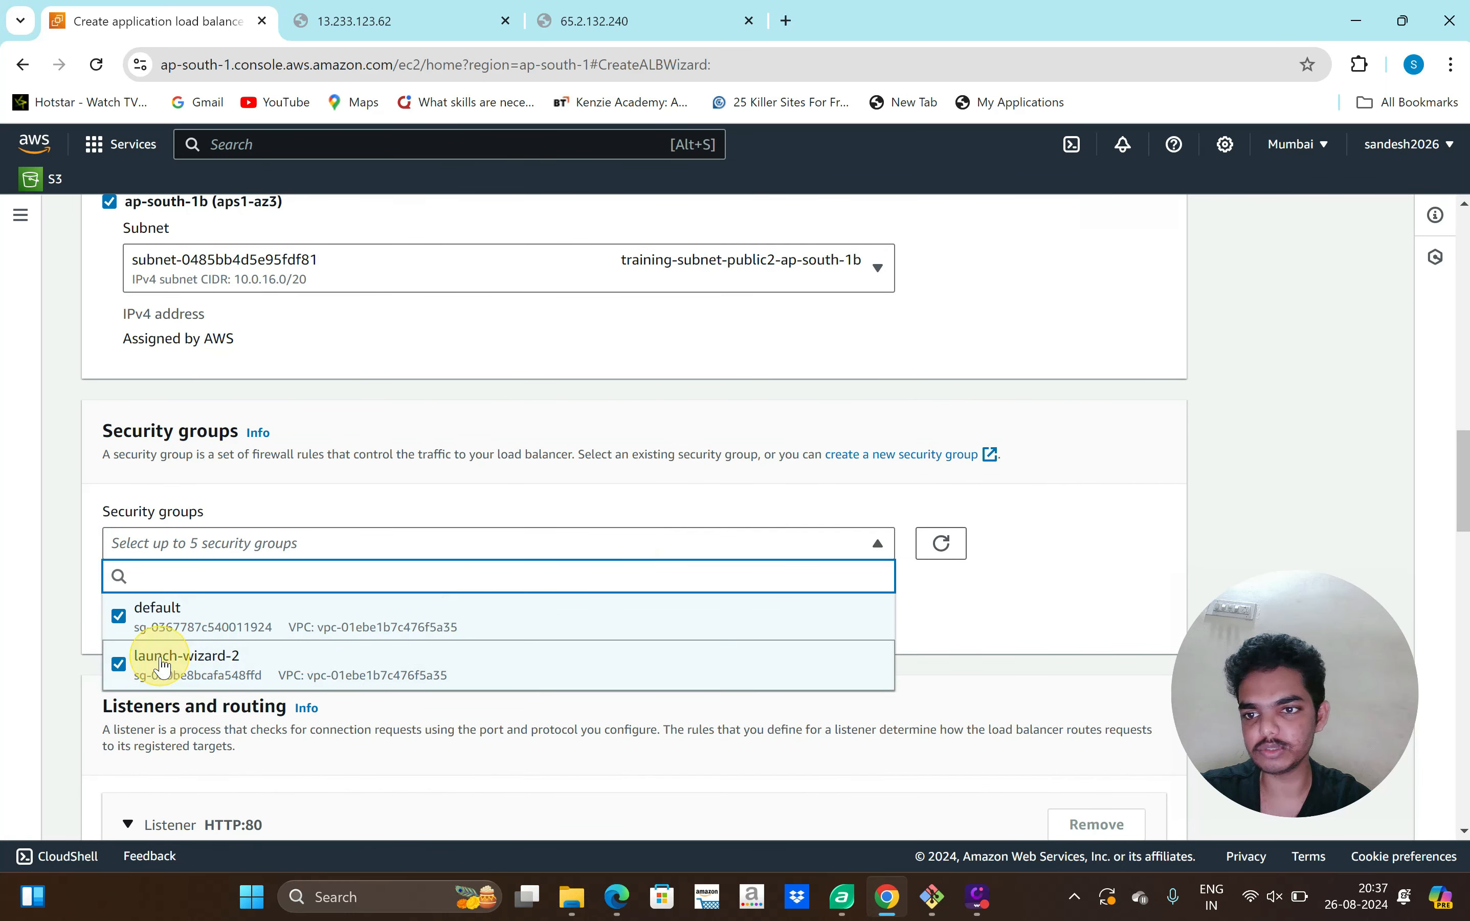
{"action": "left_click", "coordinate": [147, 617]}
{"action": "scroll", "coordinate": [851, 581], "scroll_direction": "down", "scroll_amount": 2}
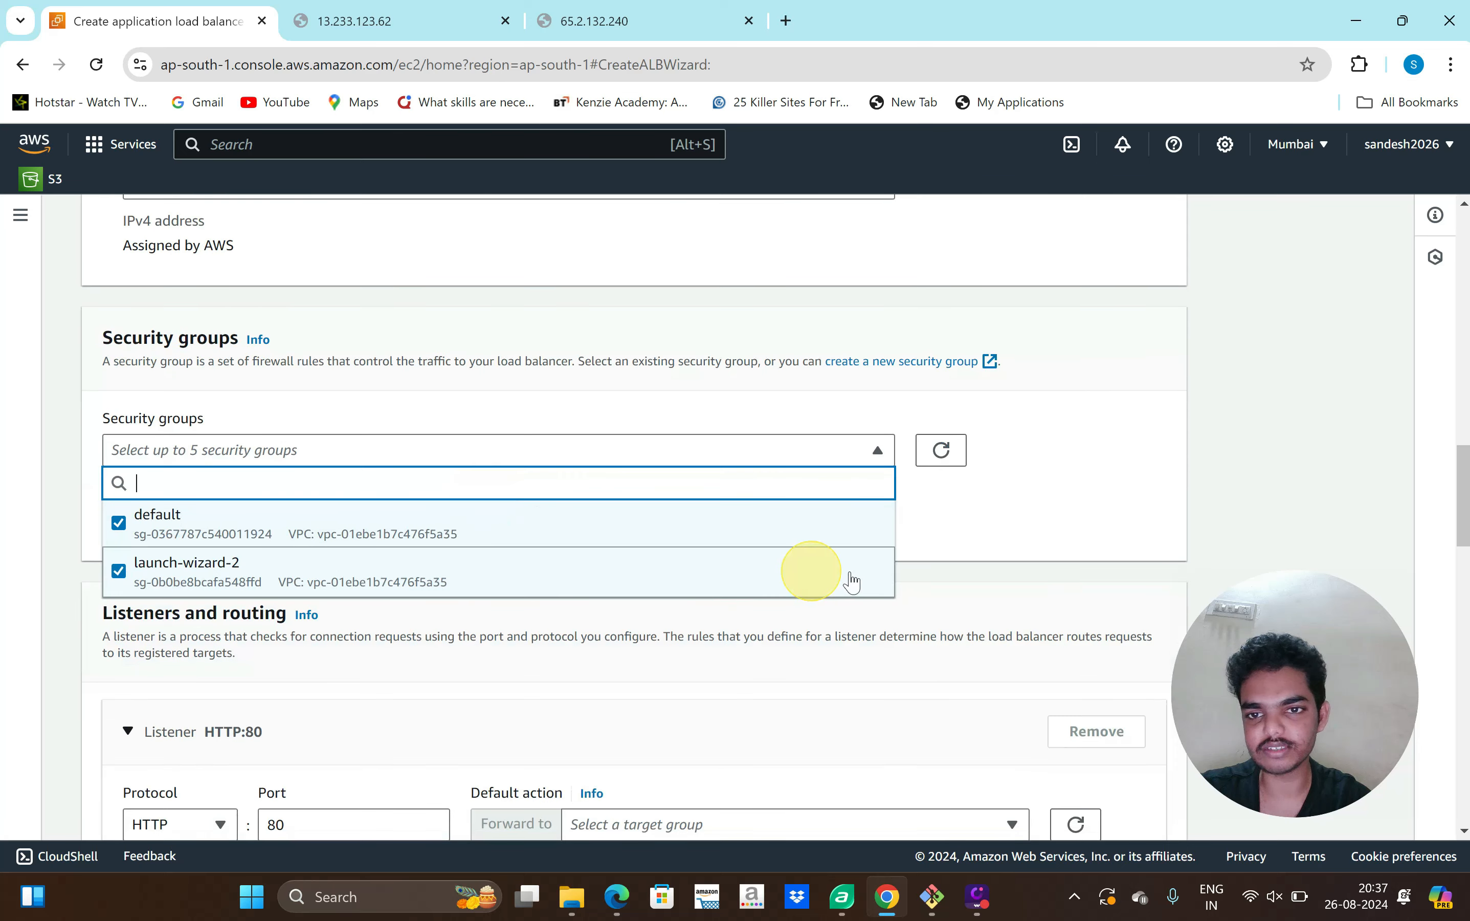
{"action": "left_click", "coordinate": [971, 540]}
- Set the HTTP:80 listener's default action to forward to the target group demo-TG
{"action": "scroll", "coordinate": [886, 600], "scroll_direction": "down", "scroll_amount": 5}
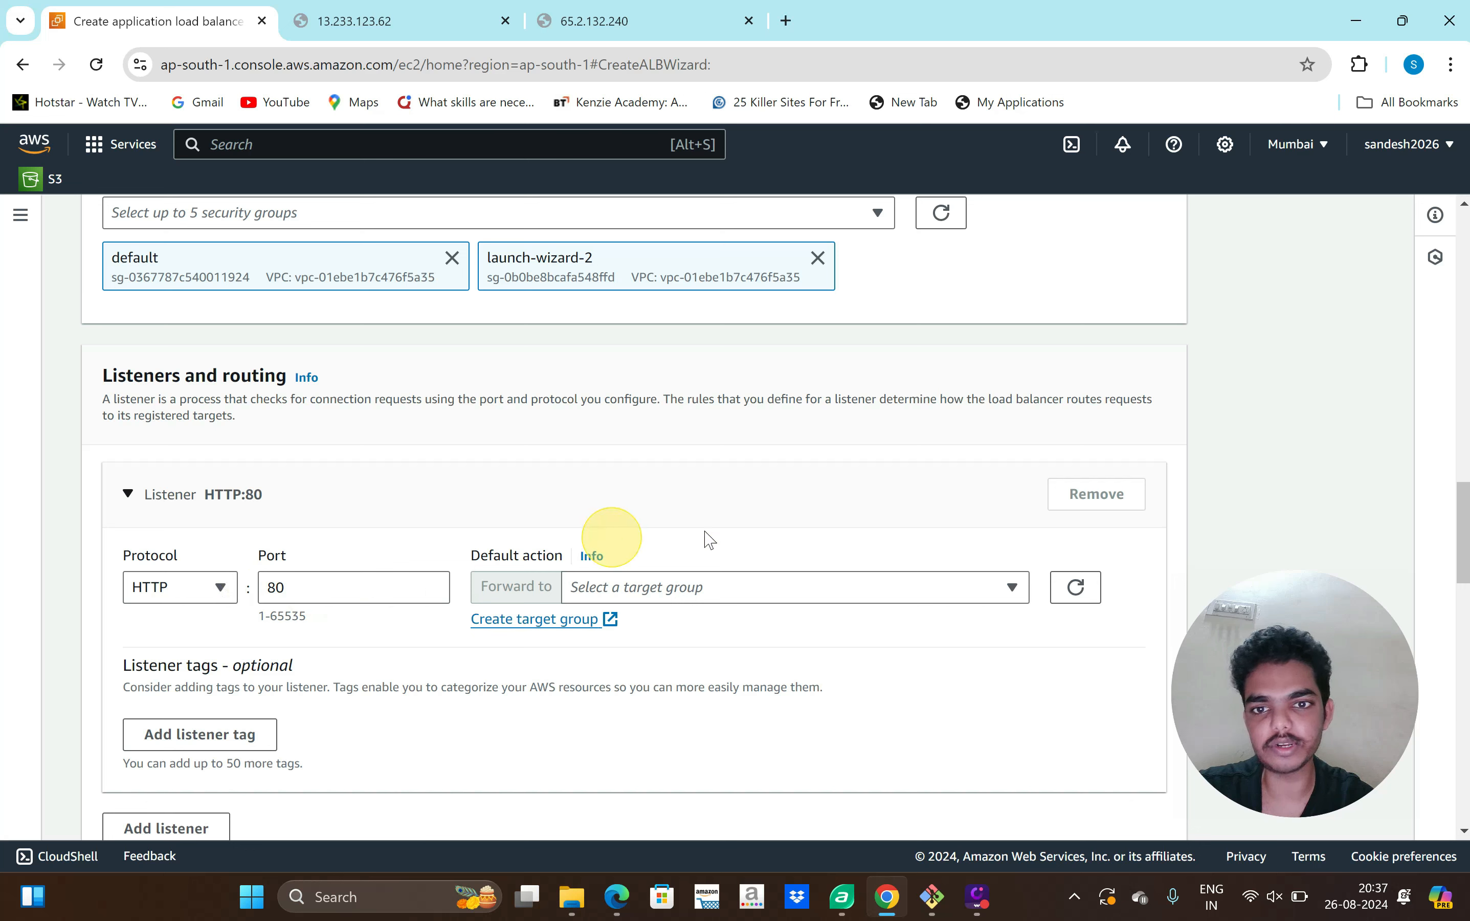
{"action": "left_click", "coordinate": [1021, 591]}
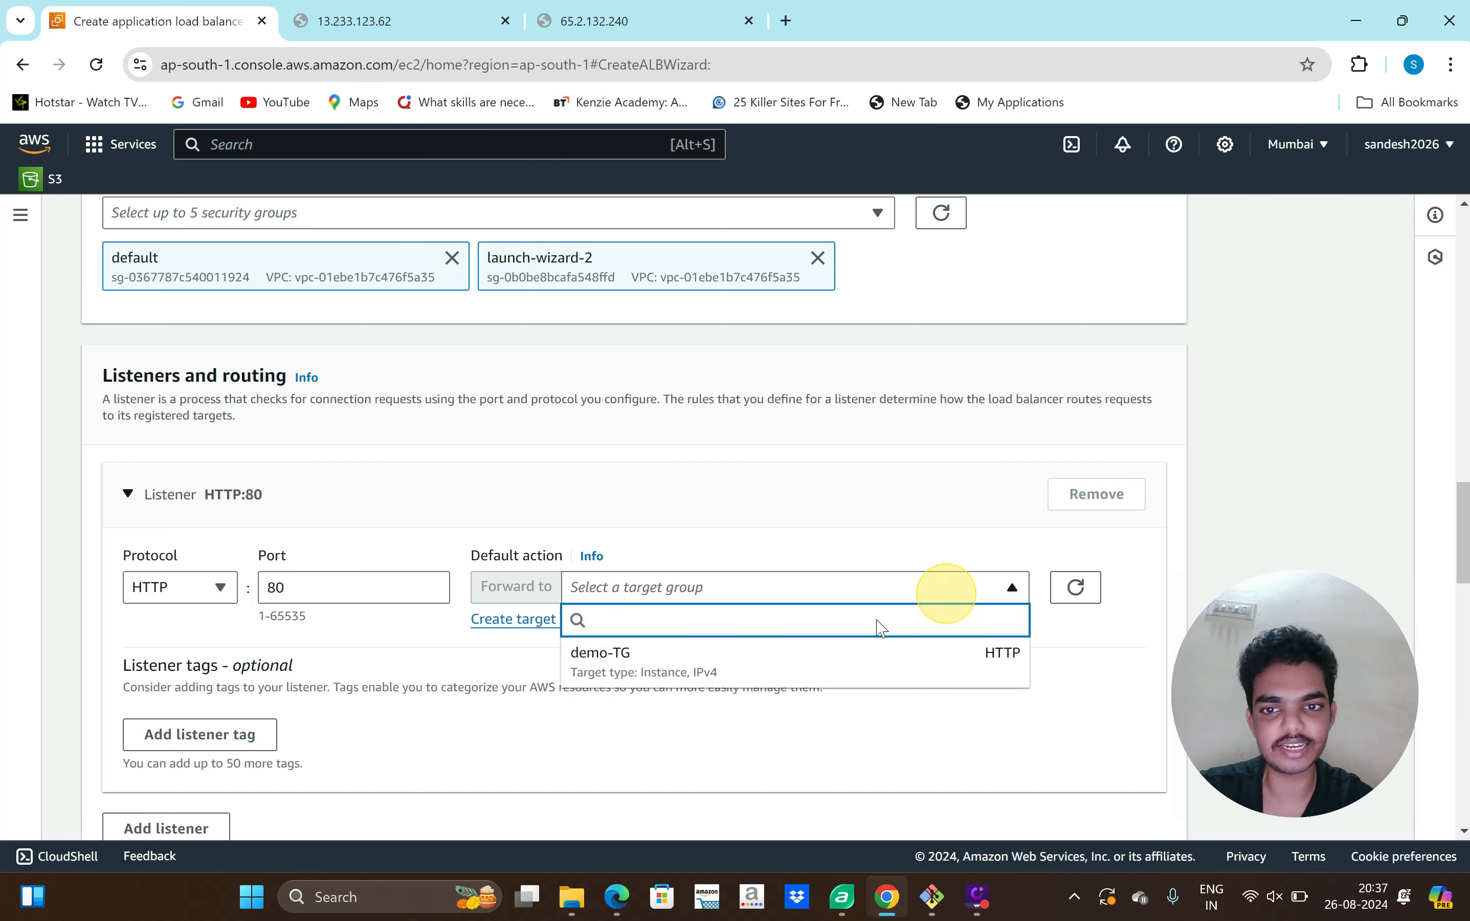
{"action": "left_click", "coordinate": [860, 664]}
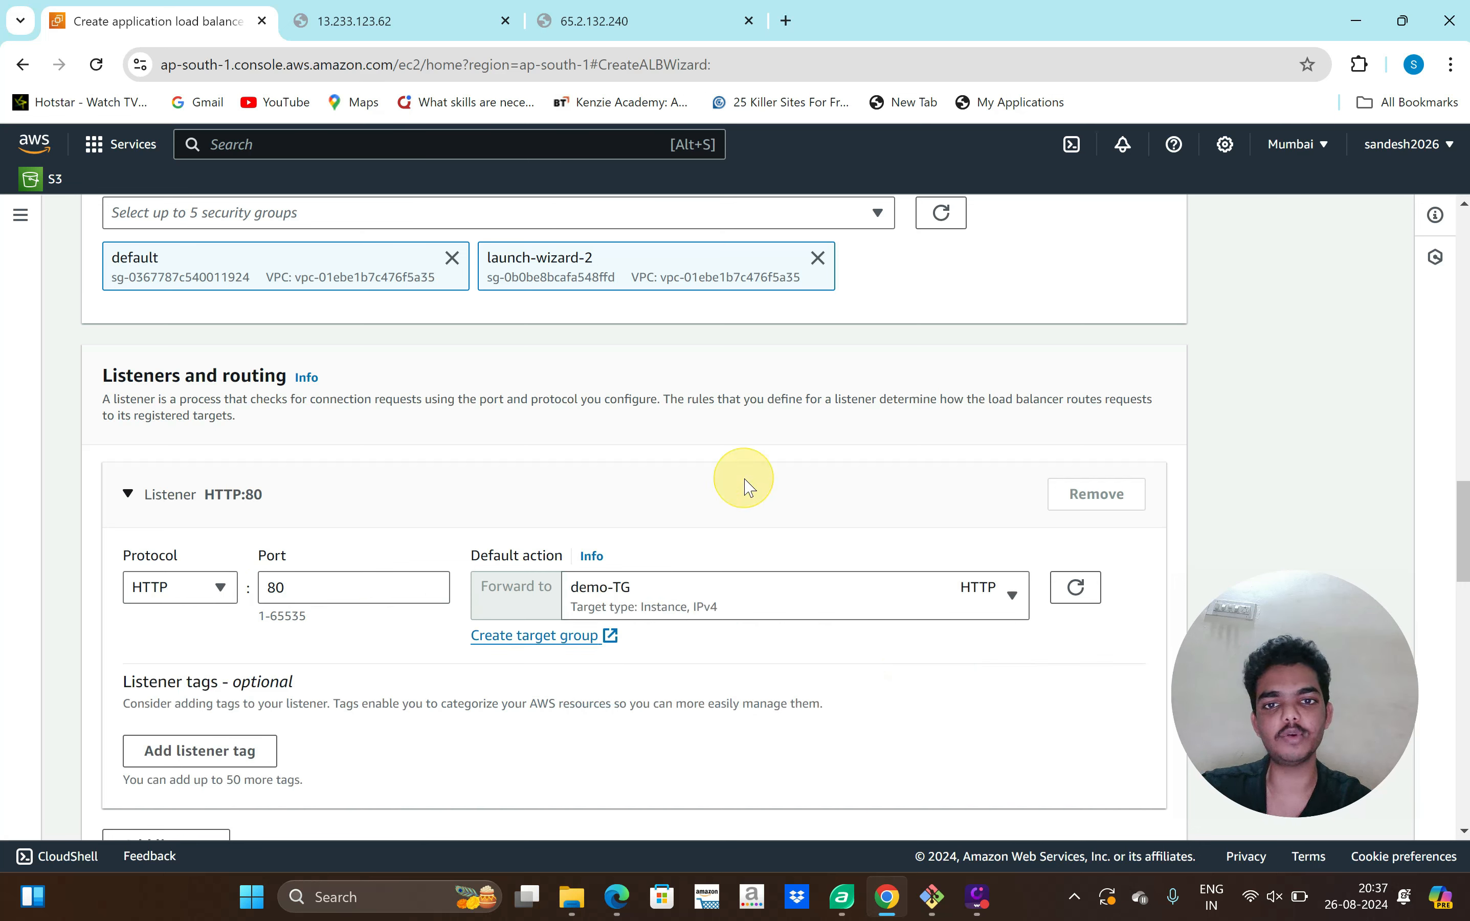
- Review the configuration summary and create the load balancer, leaving tags, WAF protections and Global Accelerator unused
{"action": "scroll", "coordinate": [735, 687], "scroll_direction": "down", "scroll_amount": 3}
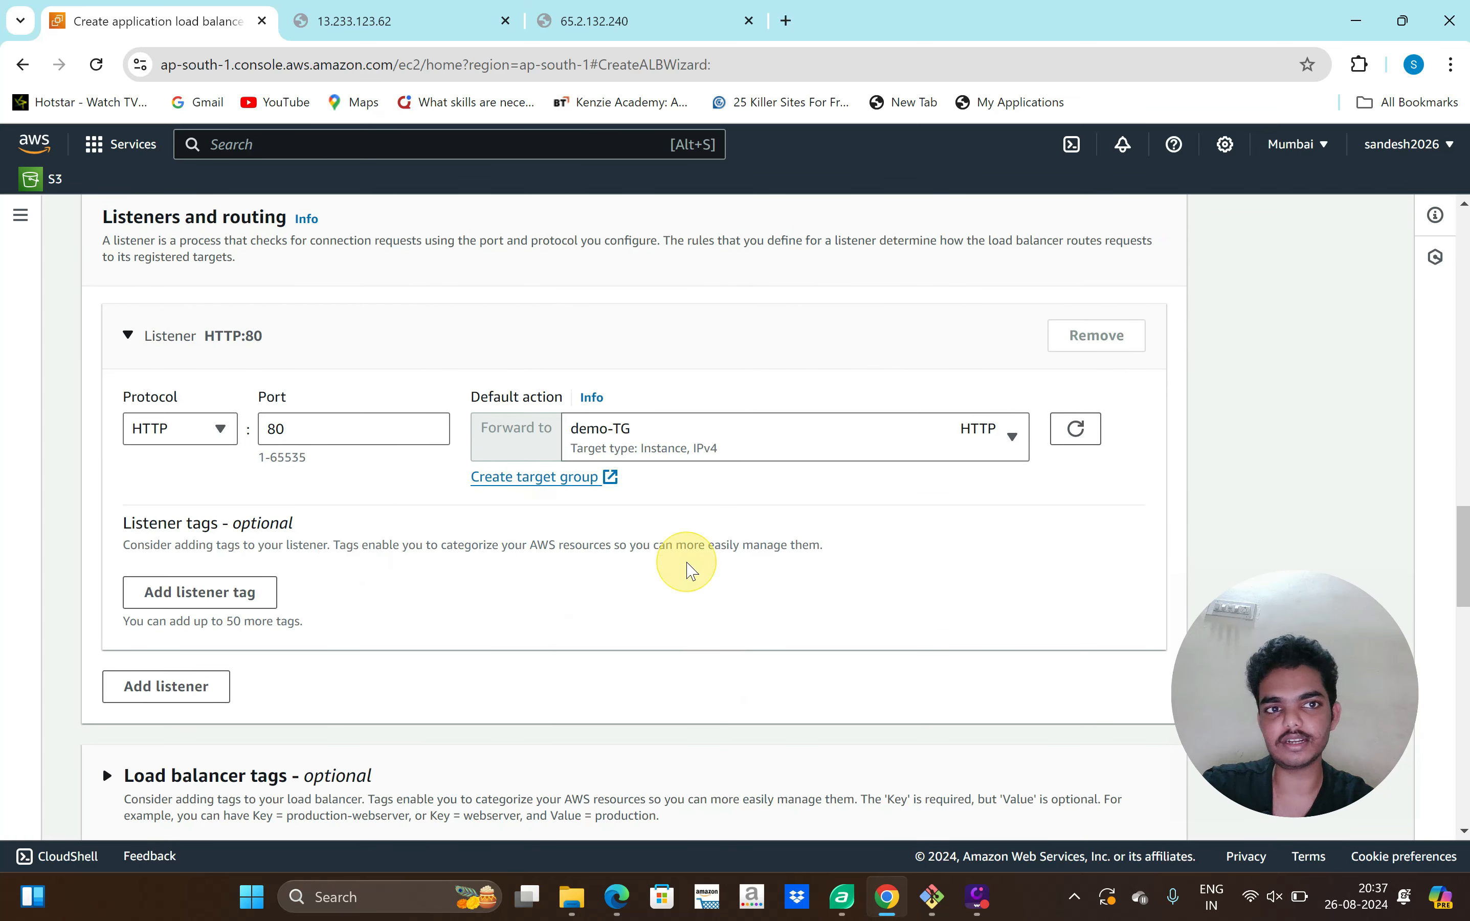
{"action": "scroll", "coordinate": [700, 573], "scroll_direction": "down", "scroll_amount": 2}
{"action": "scroll", "coordinate": [719, 581], "scroll_direction": "down", "scroll_amount": 8}
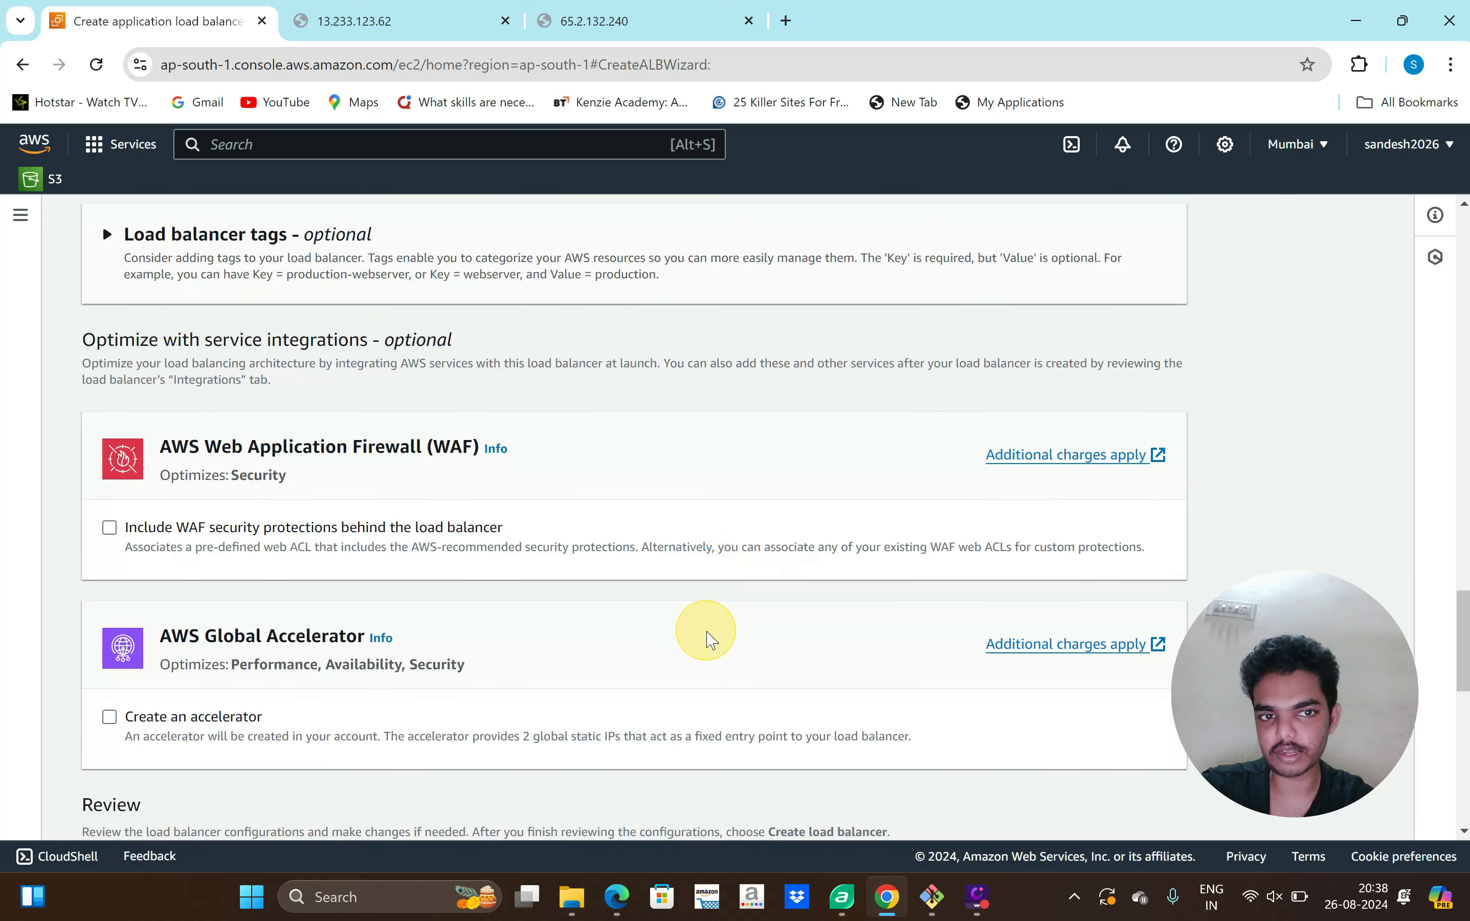
{"action": "scroll", "coordinate": [700, 636], "scroll_direction": "down", "scroll_amount": 3}
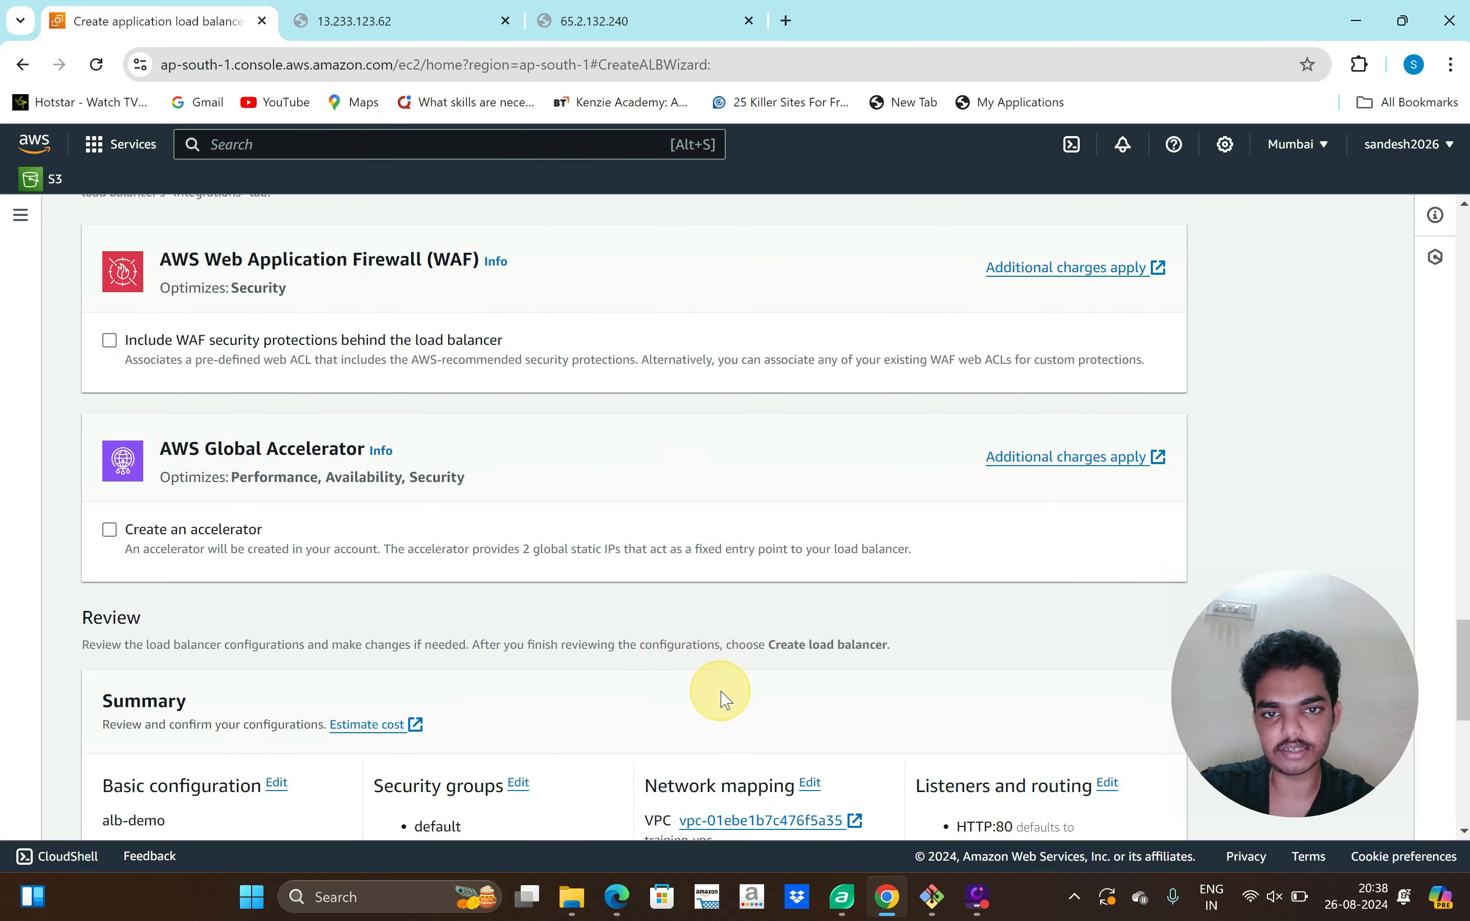
{"action": "scroll", "coordinate": [701, 670], "scroll_direction": "down", "scroll_amount": 5}
{"action": "scroll", "coordinate": [676, 757], "scroll_direction": "down", "scroll_amount": 1}
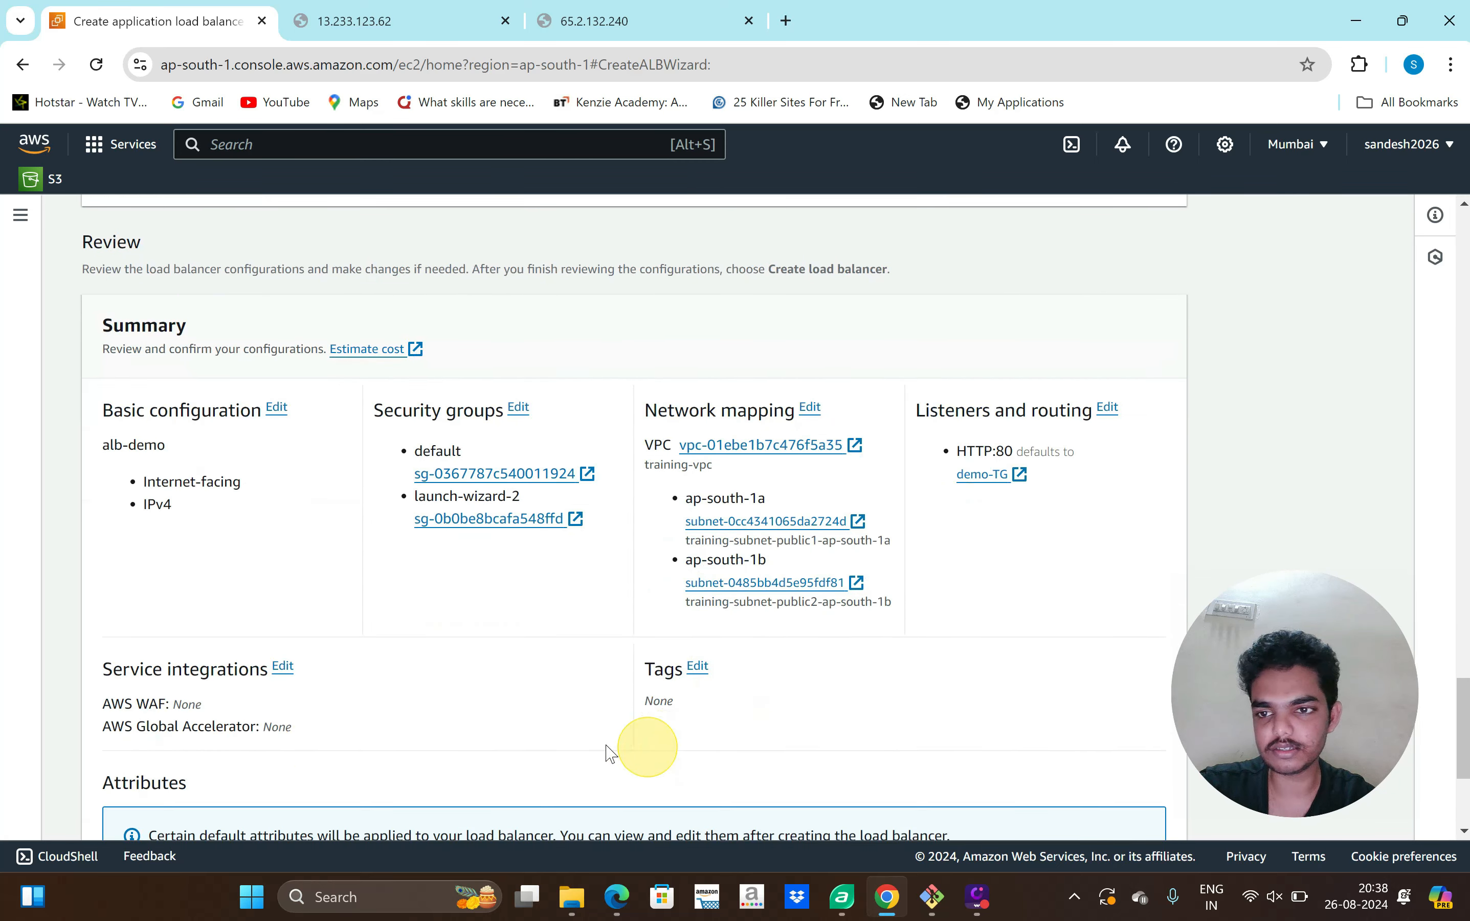
{"action": "scroll", "coordinate": [609, 748], "scroll_direction": "down", "scroll_amount": 4}
{"action": "left_click", "coordinate": [1029, 786]}
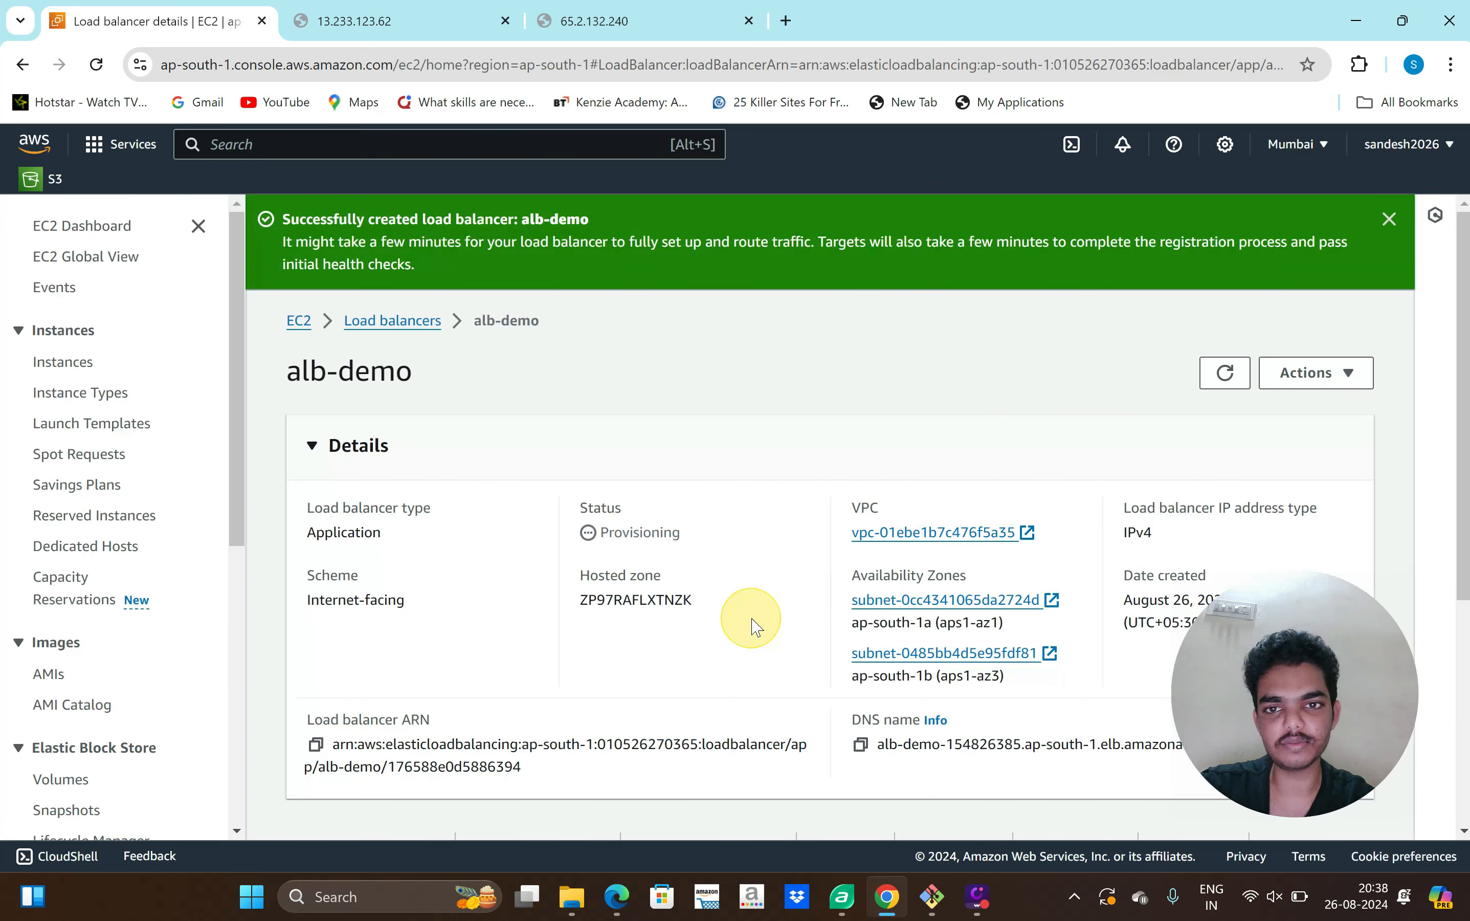
- Copy alb-demo's DNS name from its details and try to open it in a new browser tab
{"action": "scroll", "coordinate": [749, 617], "scroll_direction": "down", "scroll_amount": 1}
{"action": "scroll", "coordinate": [637, 640], "scroll_direction": "down", "scroll_amount": 1}
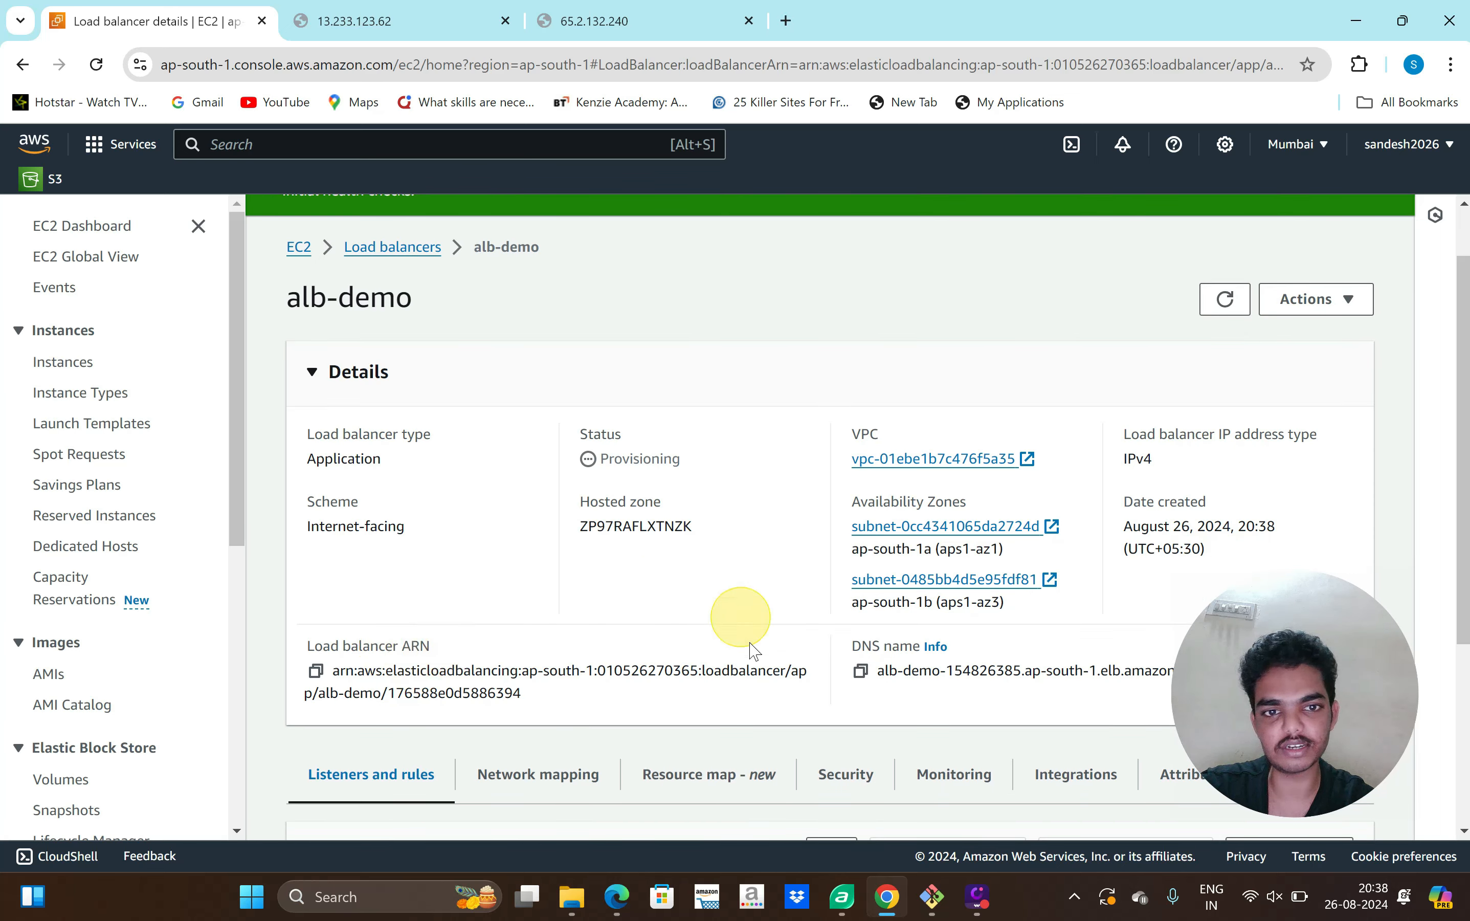
{"action": "scroll", "coordinate": [738, 616], "scroll_direction": "down", "scroll_amount": 3}
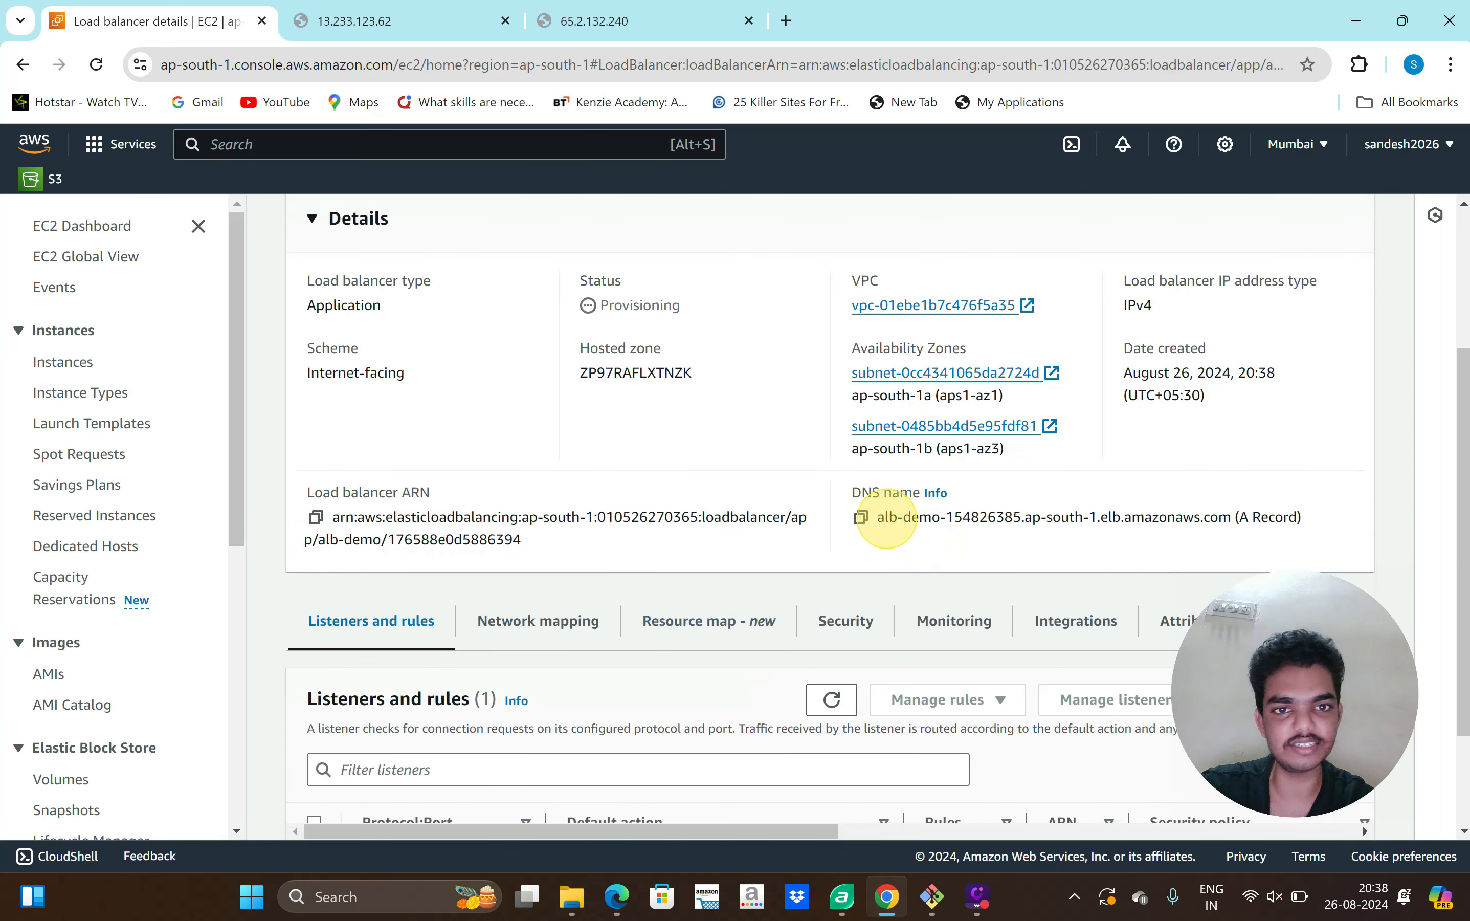
{"action": "left_click", "coordinate": [860, 518]}
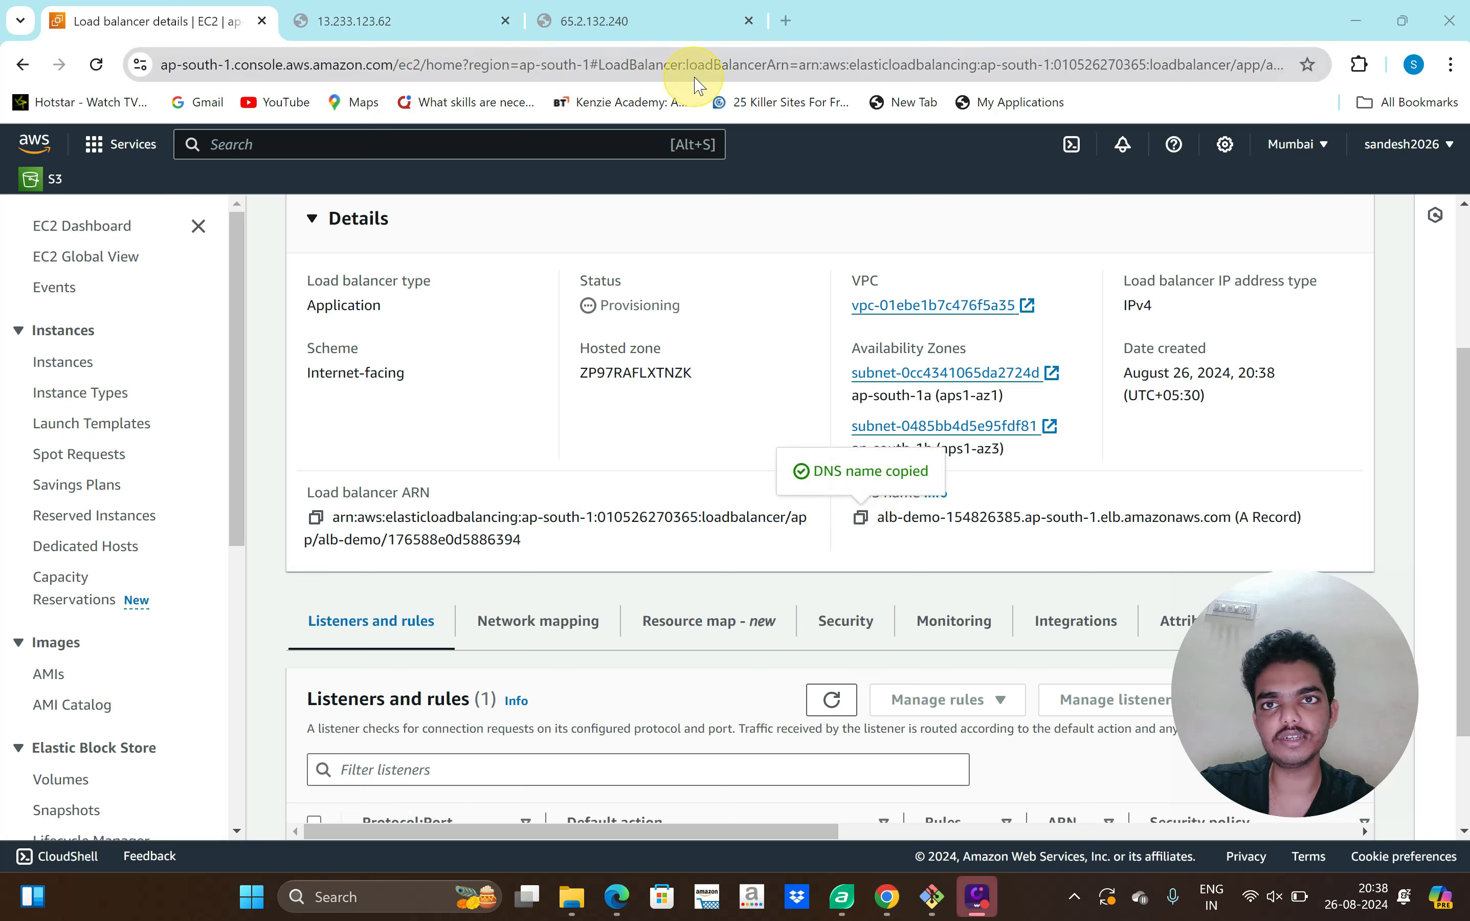
{"action": "left_click", "coordinate": [786, 22]}
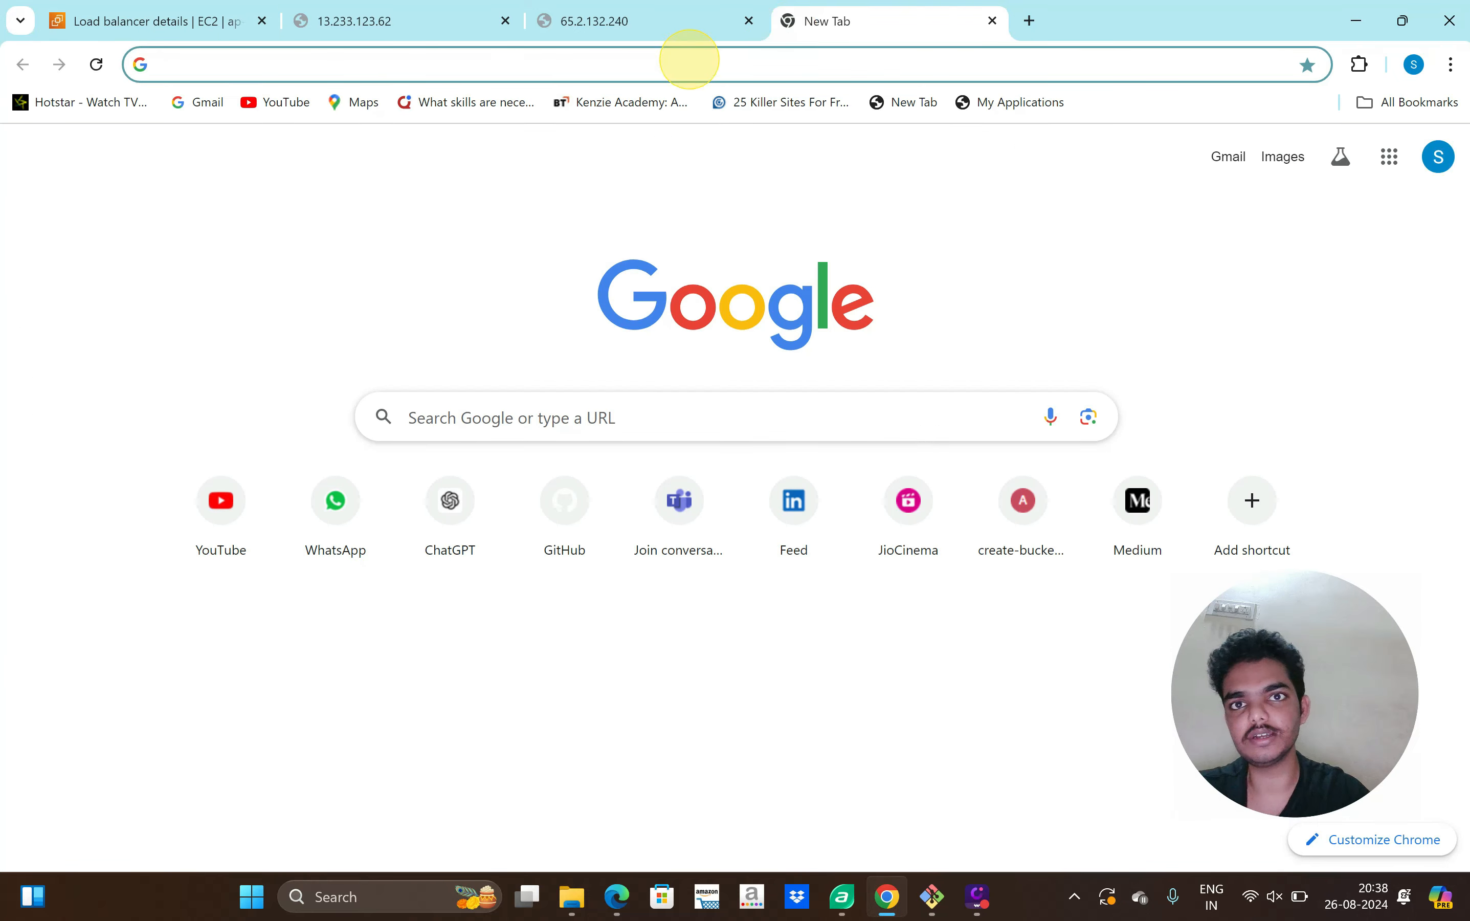
{"action": "left_click", "coordinate": [688, 60]}
{"action": "key", "text": "ctrl+v"}
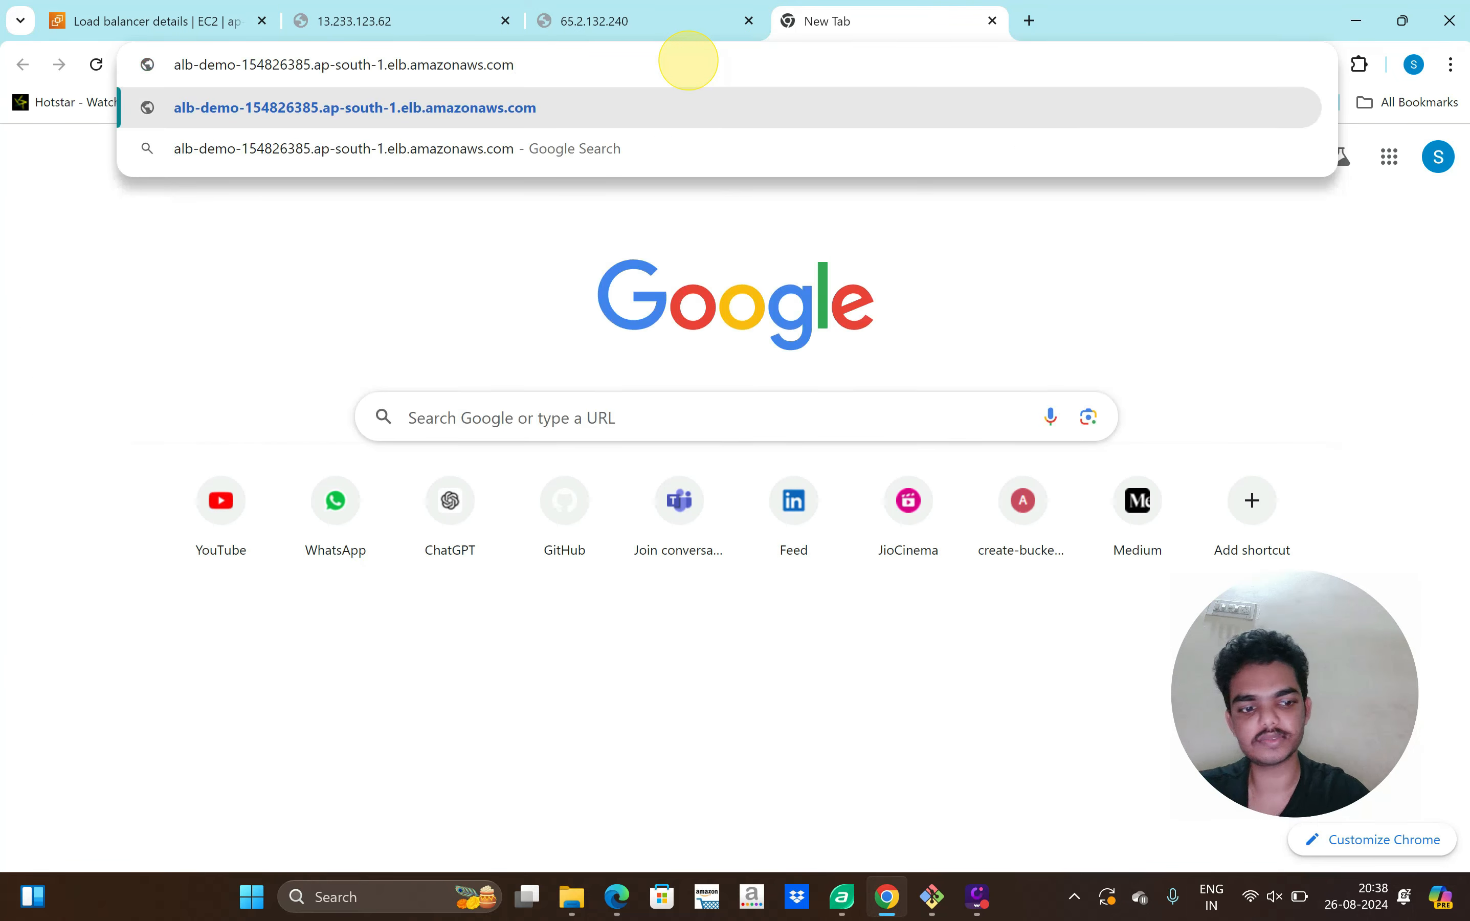
{"action": "key", "text": "Return"}
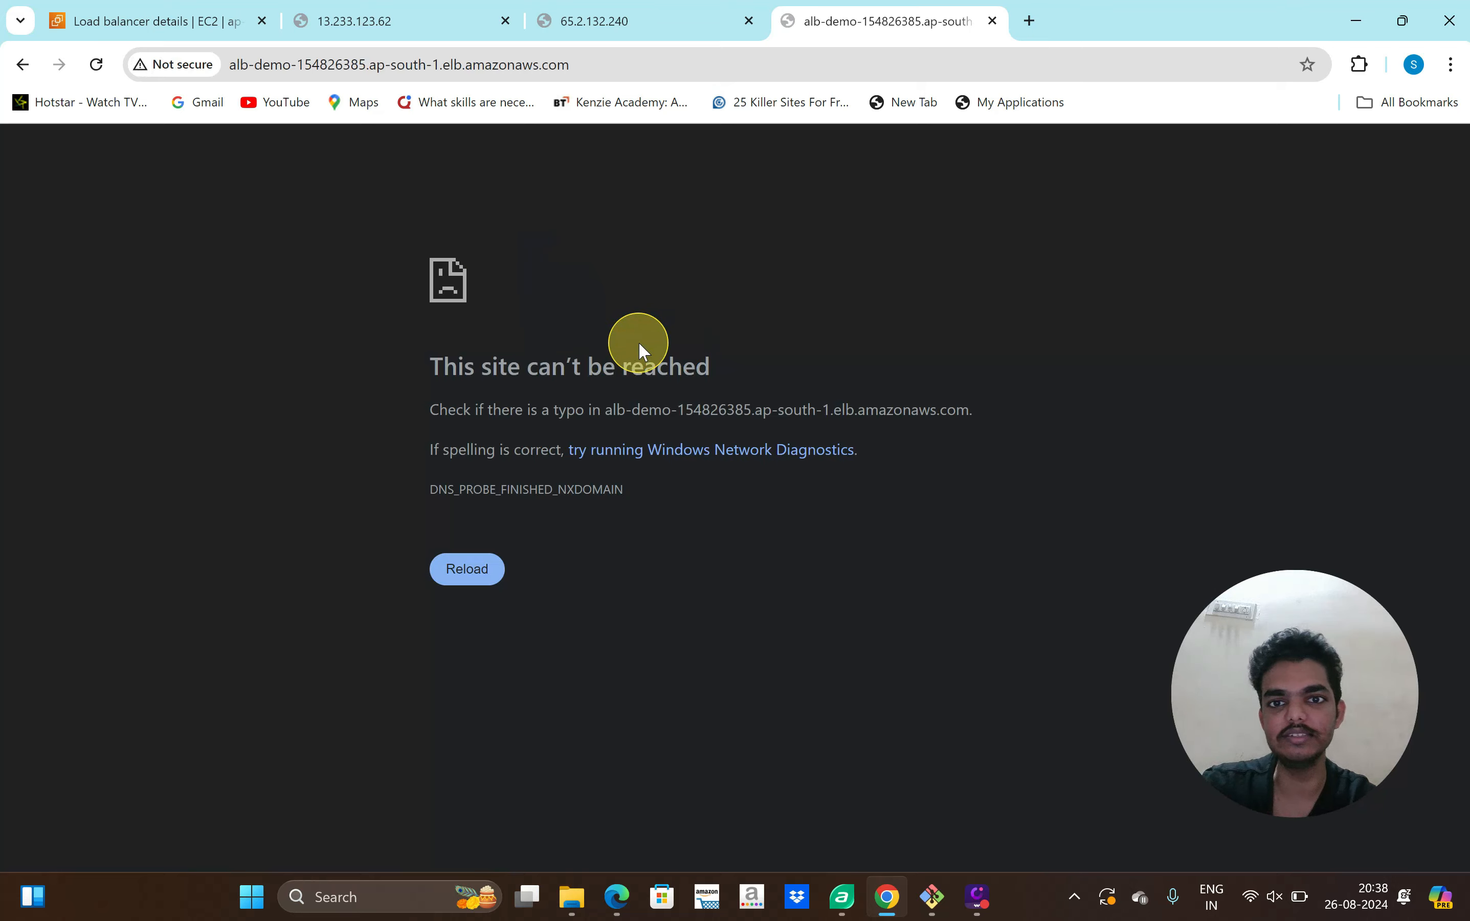
- Return to alb-demo's details and check the load balancer's provisioning status
{"action": "left_click", "coordinate": [358, 13]}
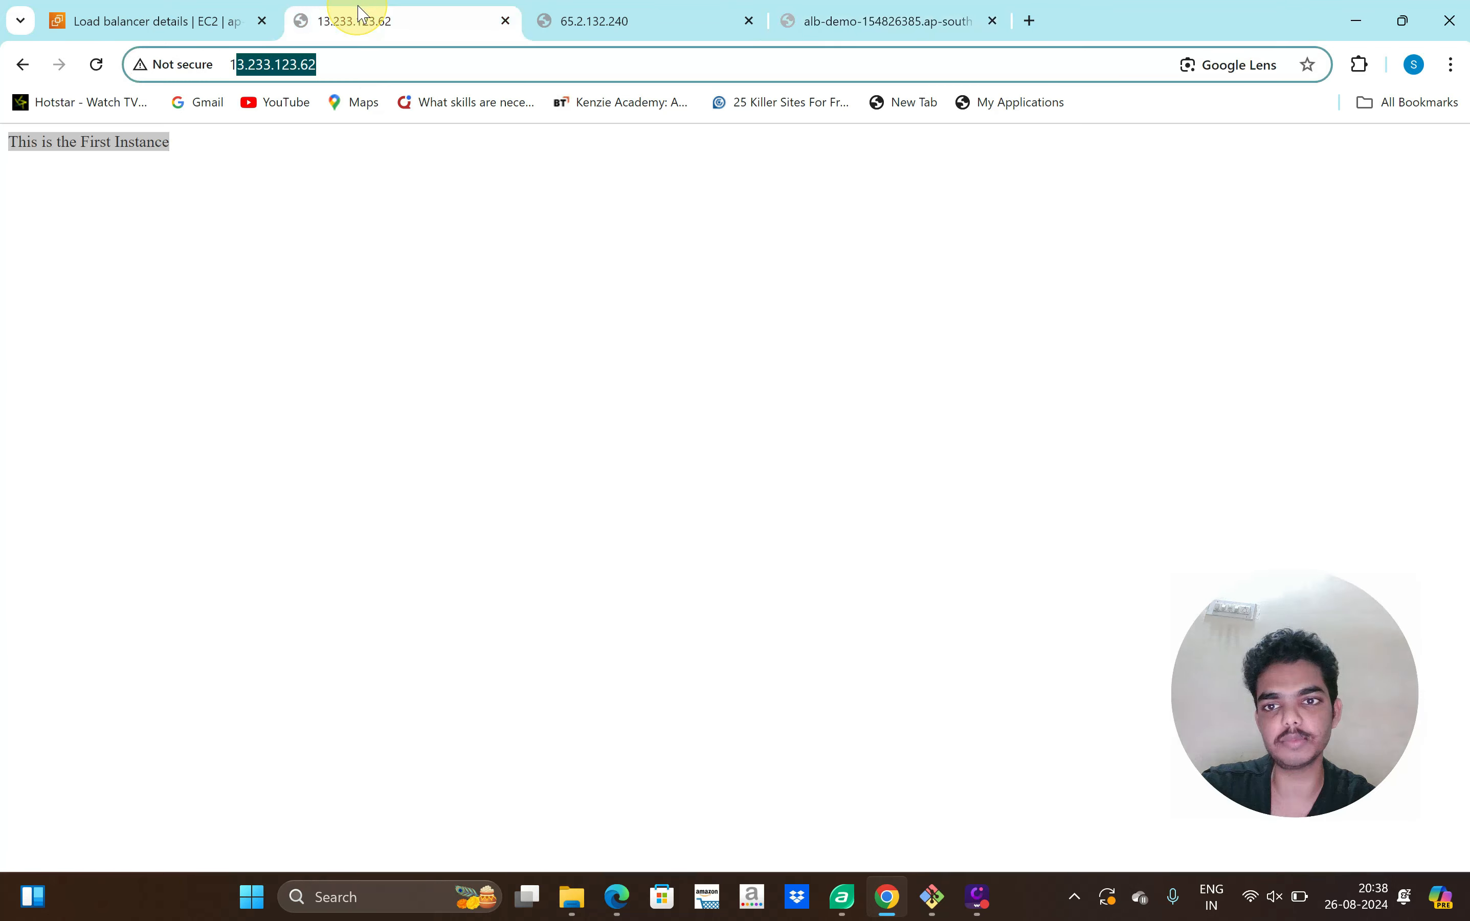
{"action": "left_click", "coordinate": [180, 23]}
{"action": "scroll", "coordinate": [572, 536], "scroll_direction": "down", "scroll_amount": 1}
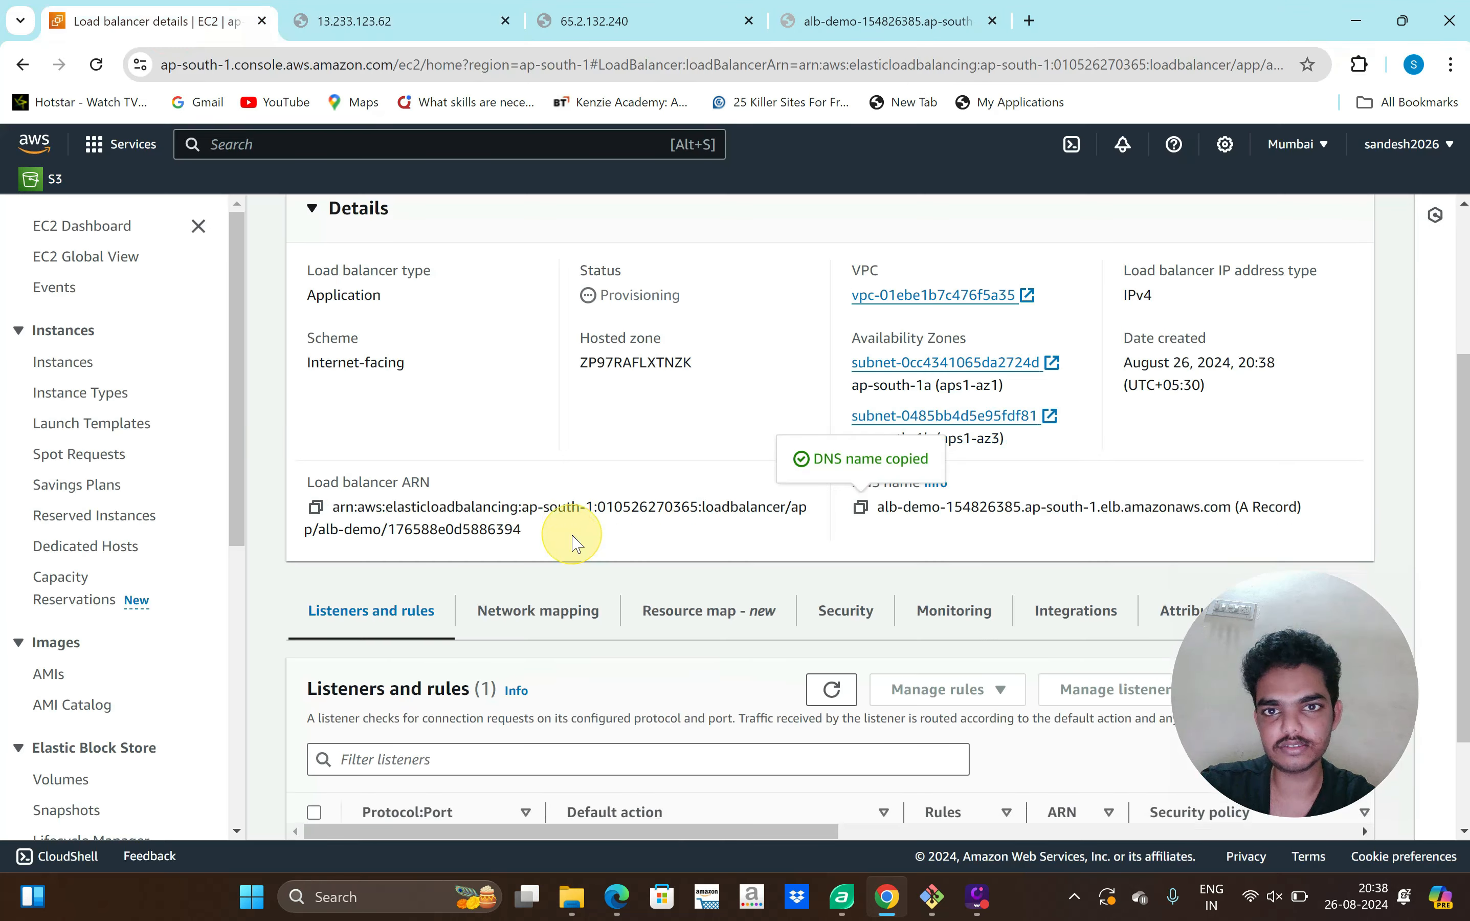
{"action": "scroll", "coordinate": [572, 542], "scroll_direction": "up", "scroll_amount": 3}
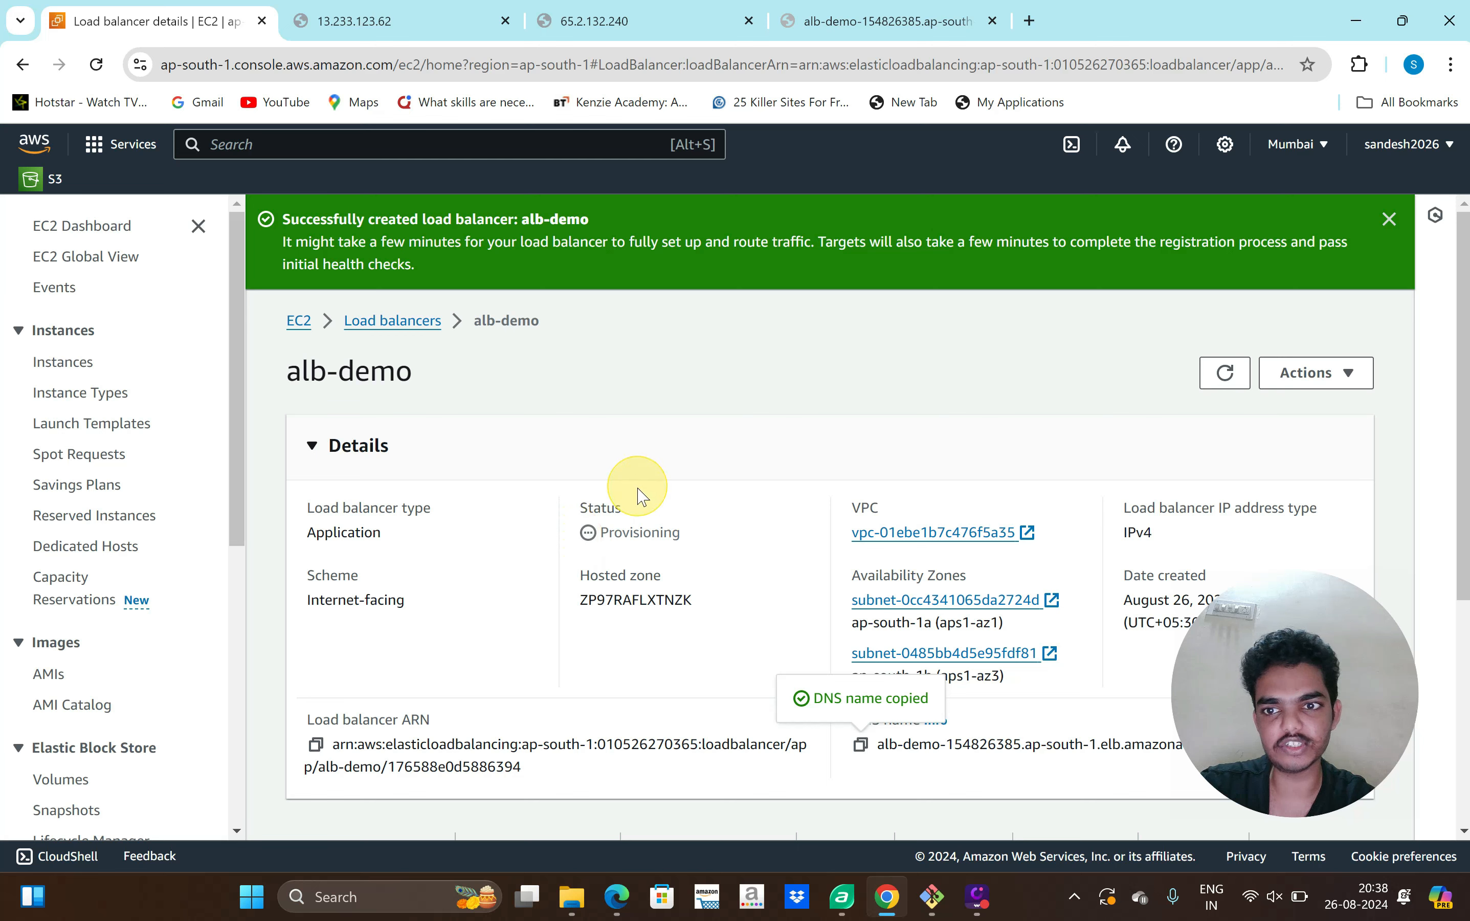
{"action": "double_click", "coordinate": [594, 533]}
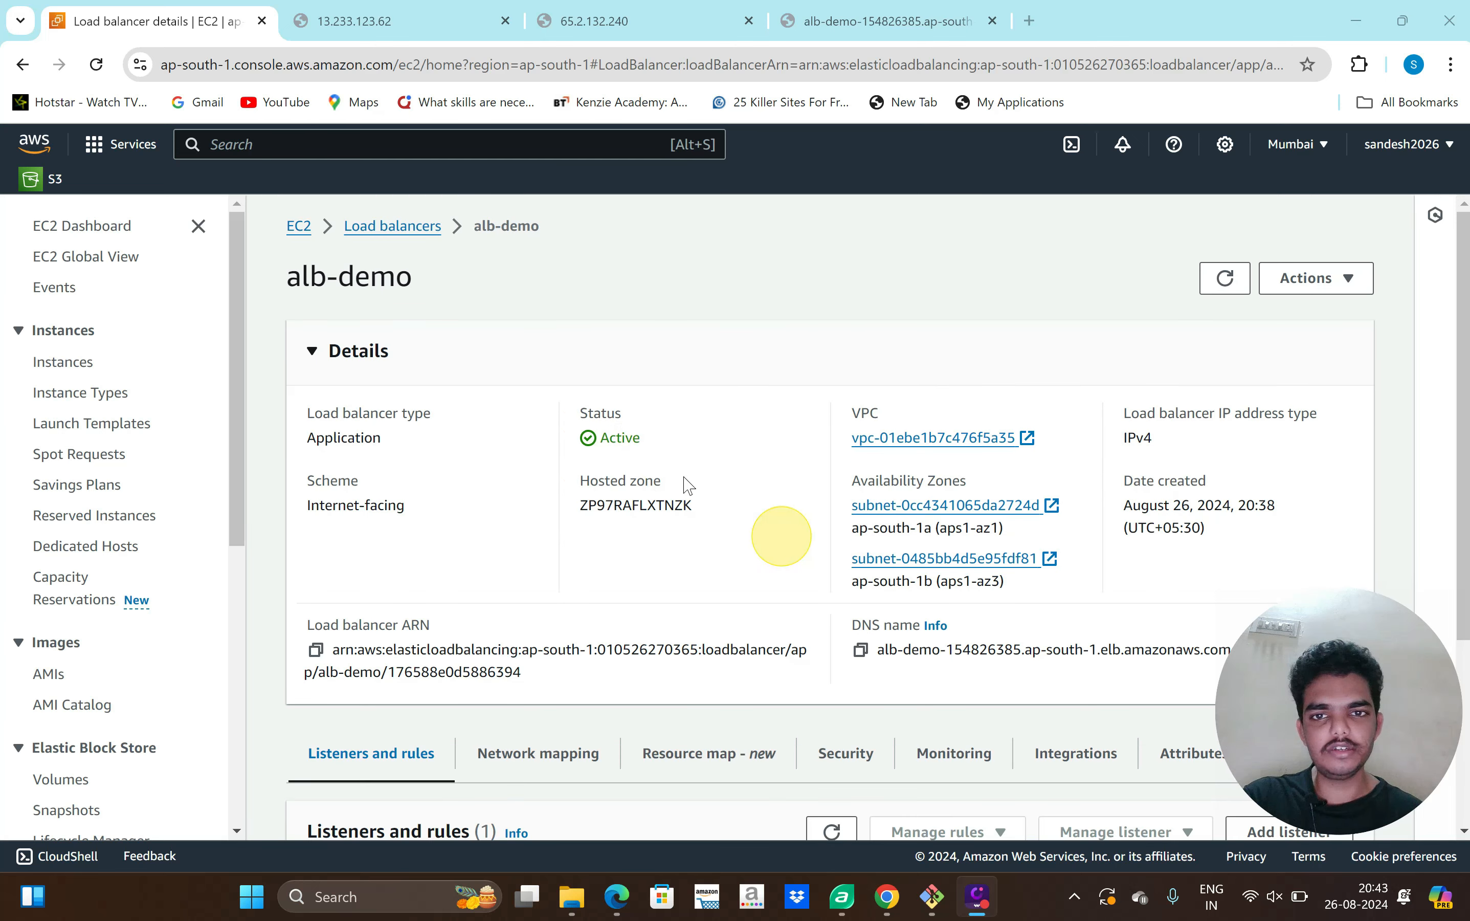
{"action": "left_click_drag", "start_coordinate": [589, 437], "coordinate": [633, 436]}
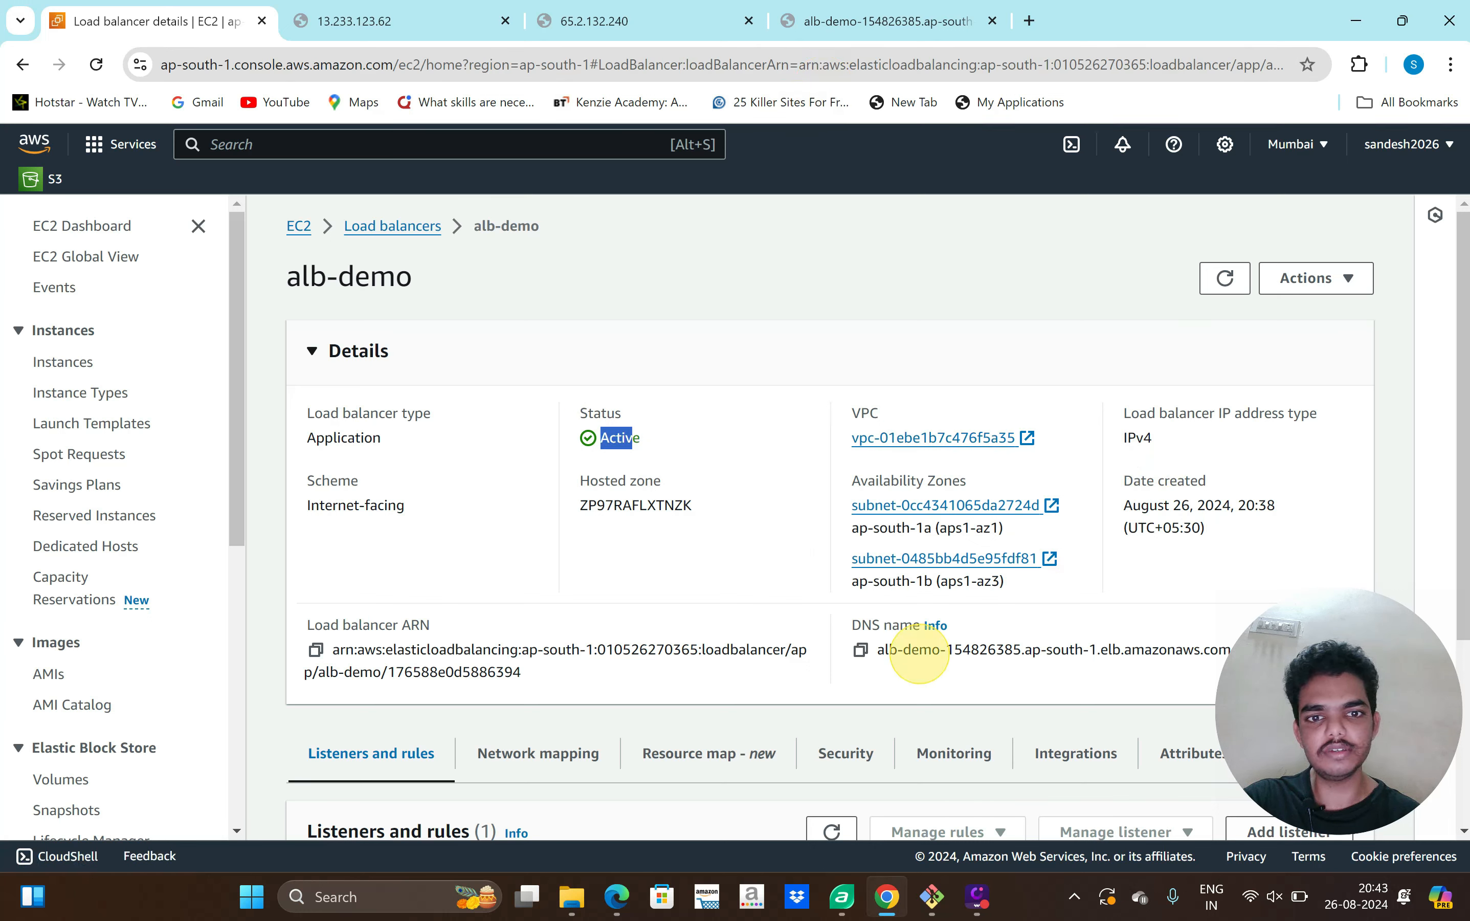
- Copy alb-demo's DNS name again, close the unreachable page and open the address in a new tab
{"action": "left_click", "coordinate": [860, 650]}
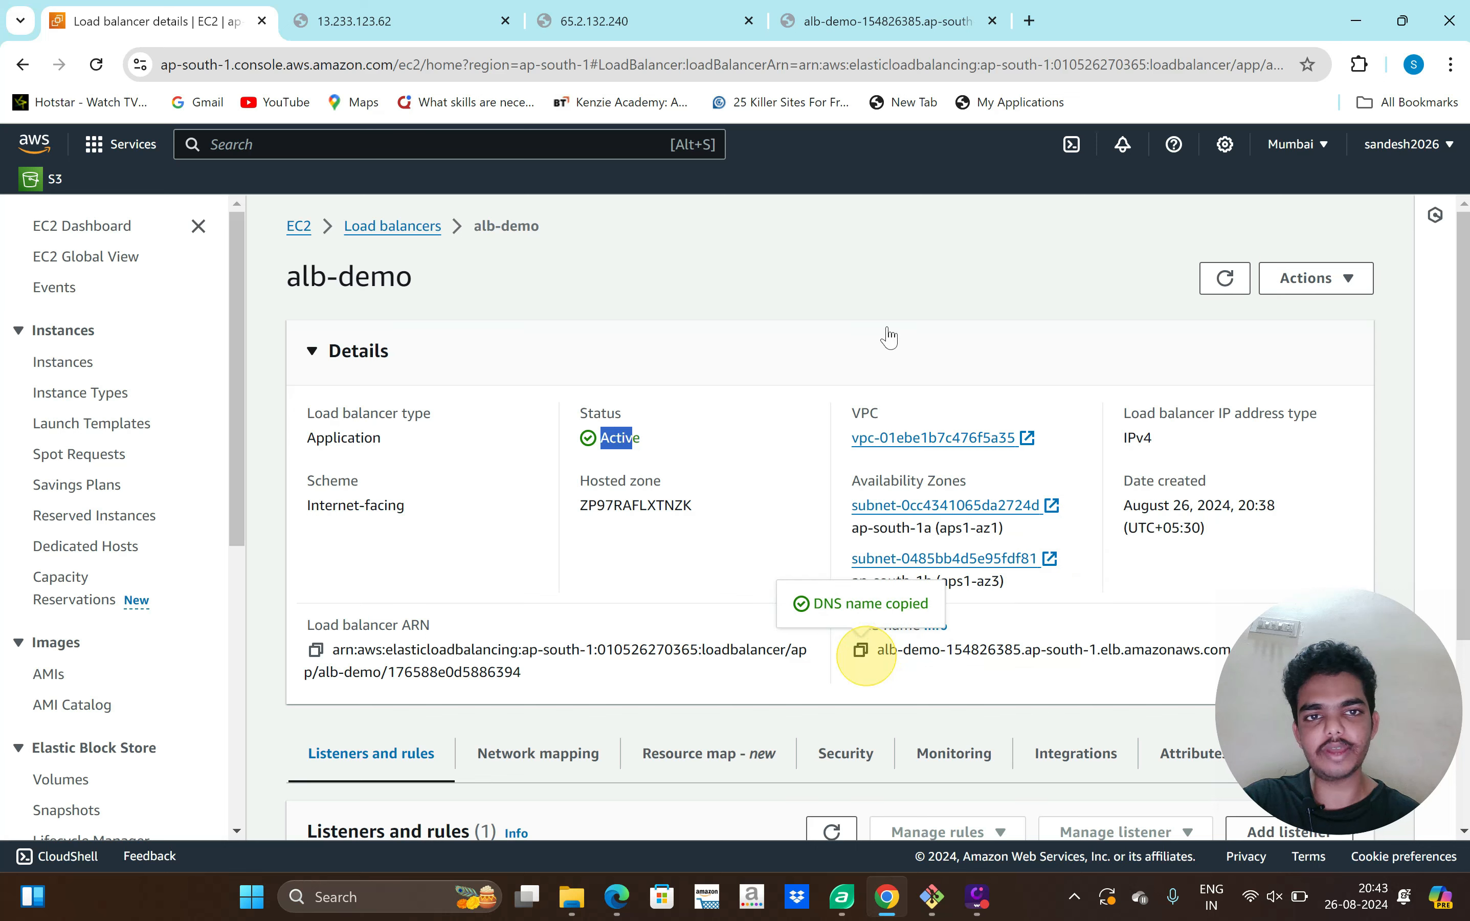
{"action": "left_click", "coordinate": [992, 21]}
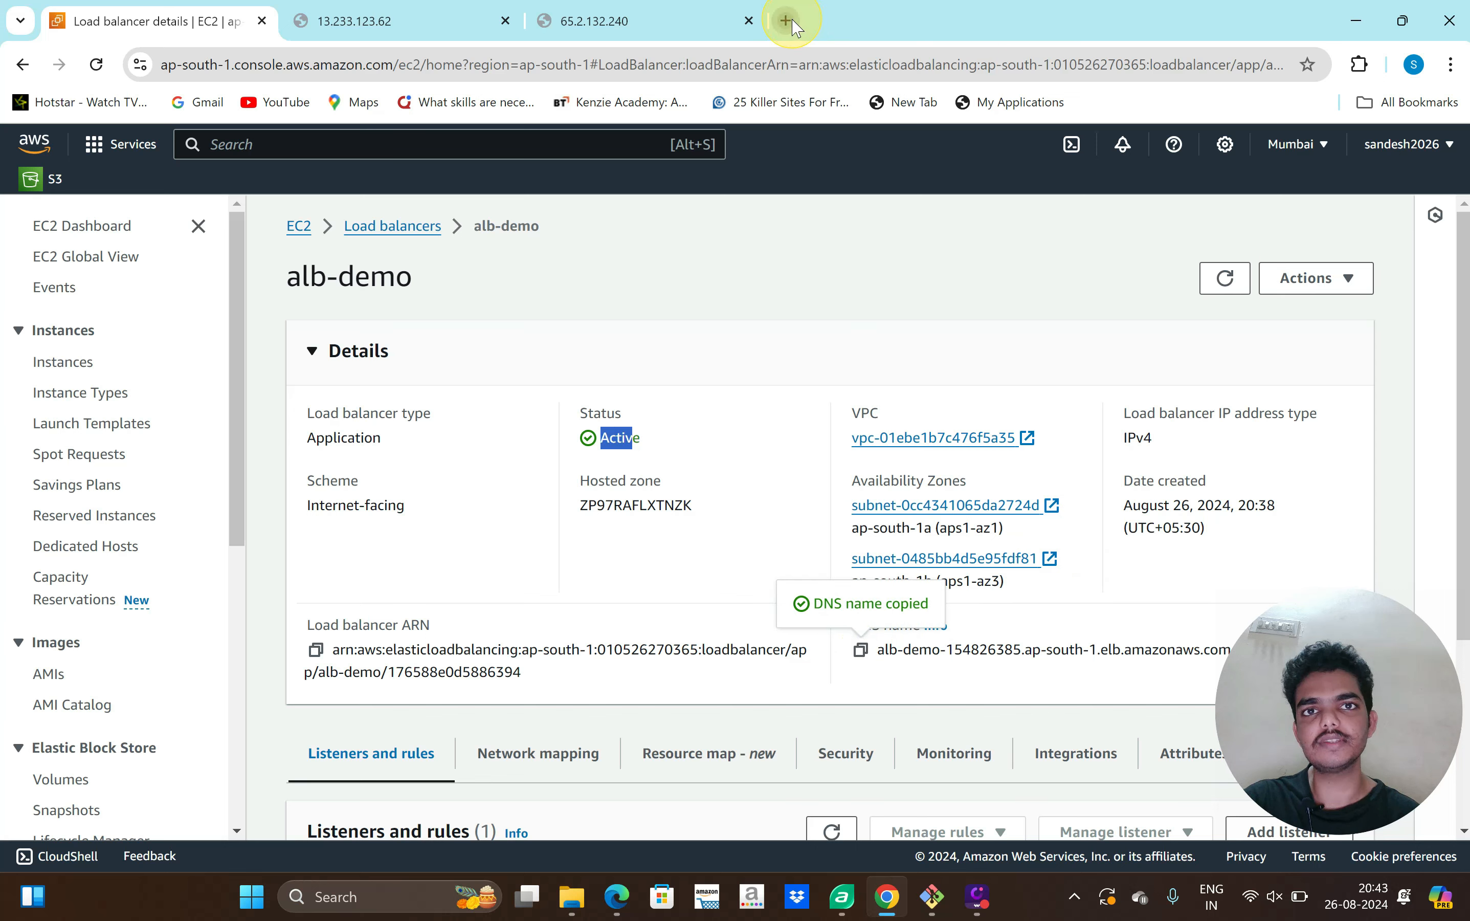
{"action": "left_click", "coordinate": [788, 22]}
{"action": "key", "text": "ctrl+v"}
{"action": "key", "text": "Return"}
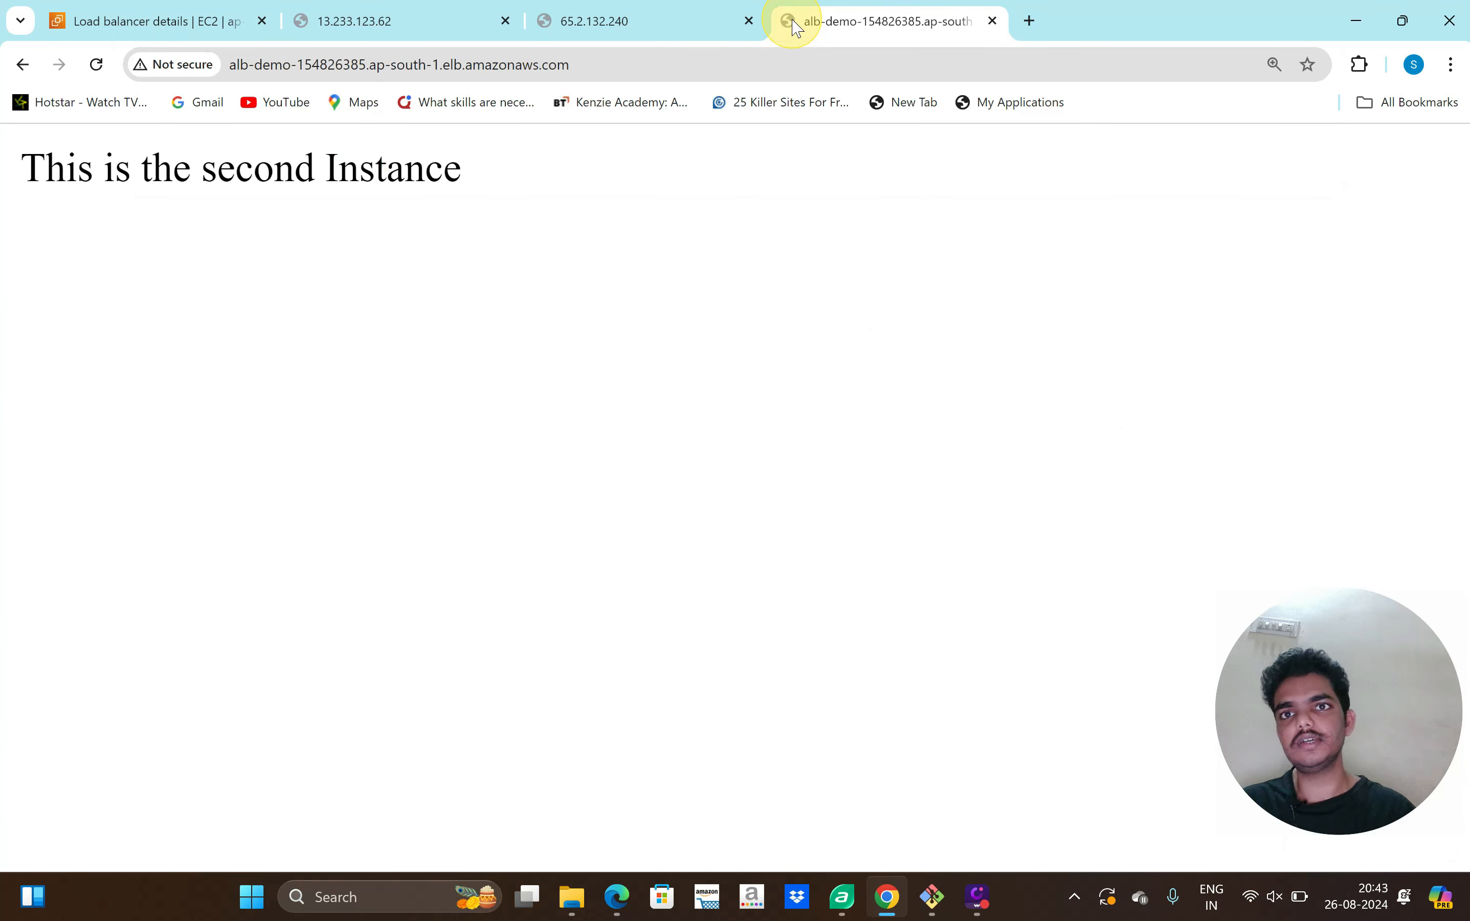
- Reload the load balancer's page and compare which instance's text is served each time
{"action": "triple_click", "coordinate": [283, 195]}
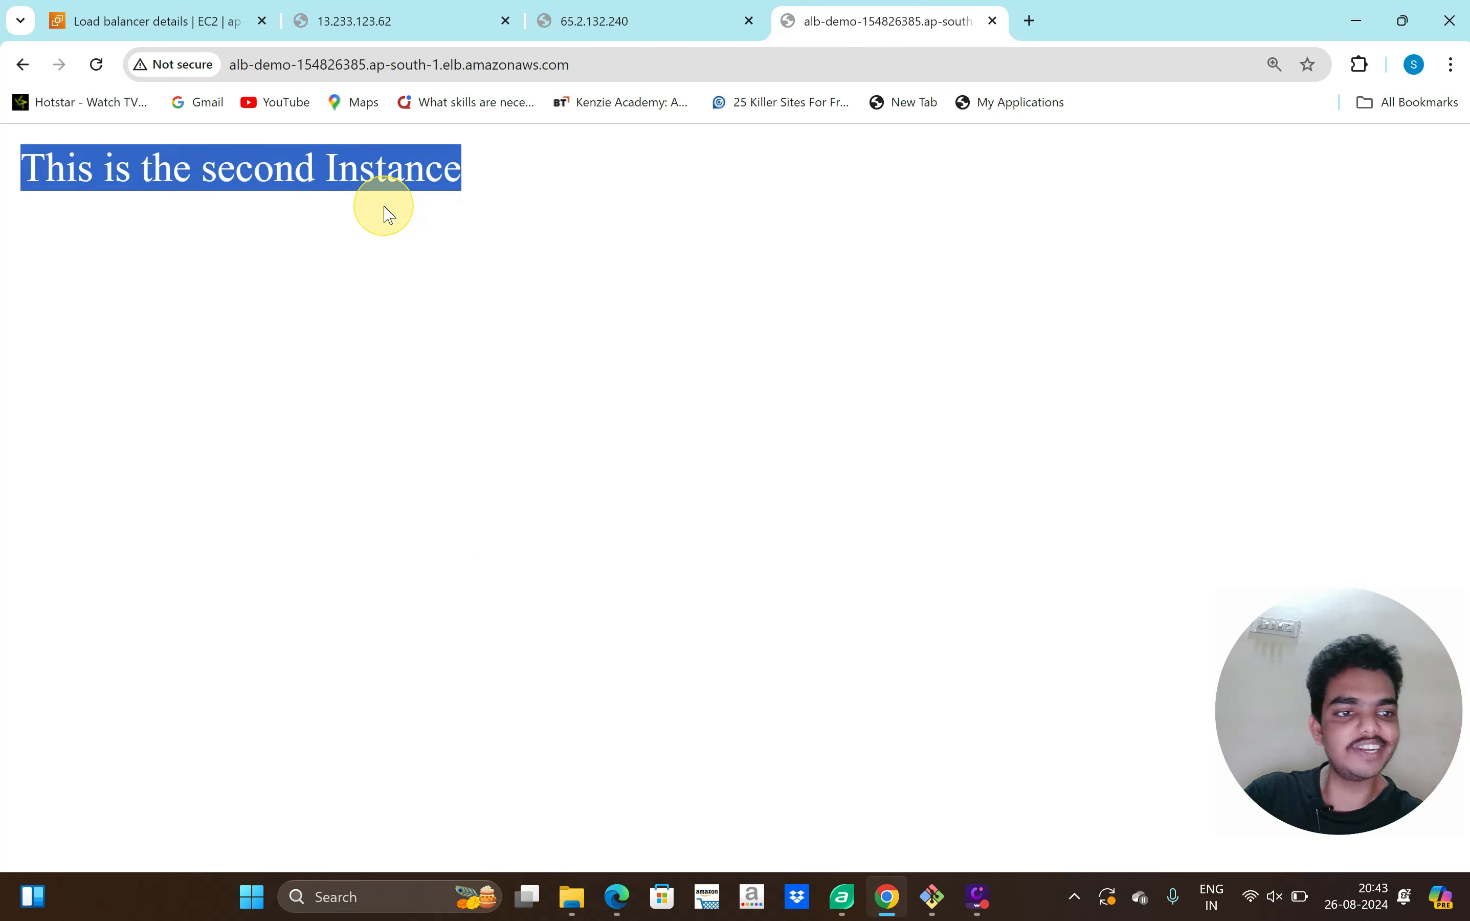
{"action": "left_click", "coordinate": [97, 64]}
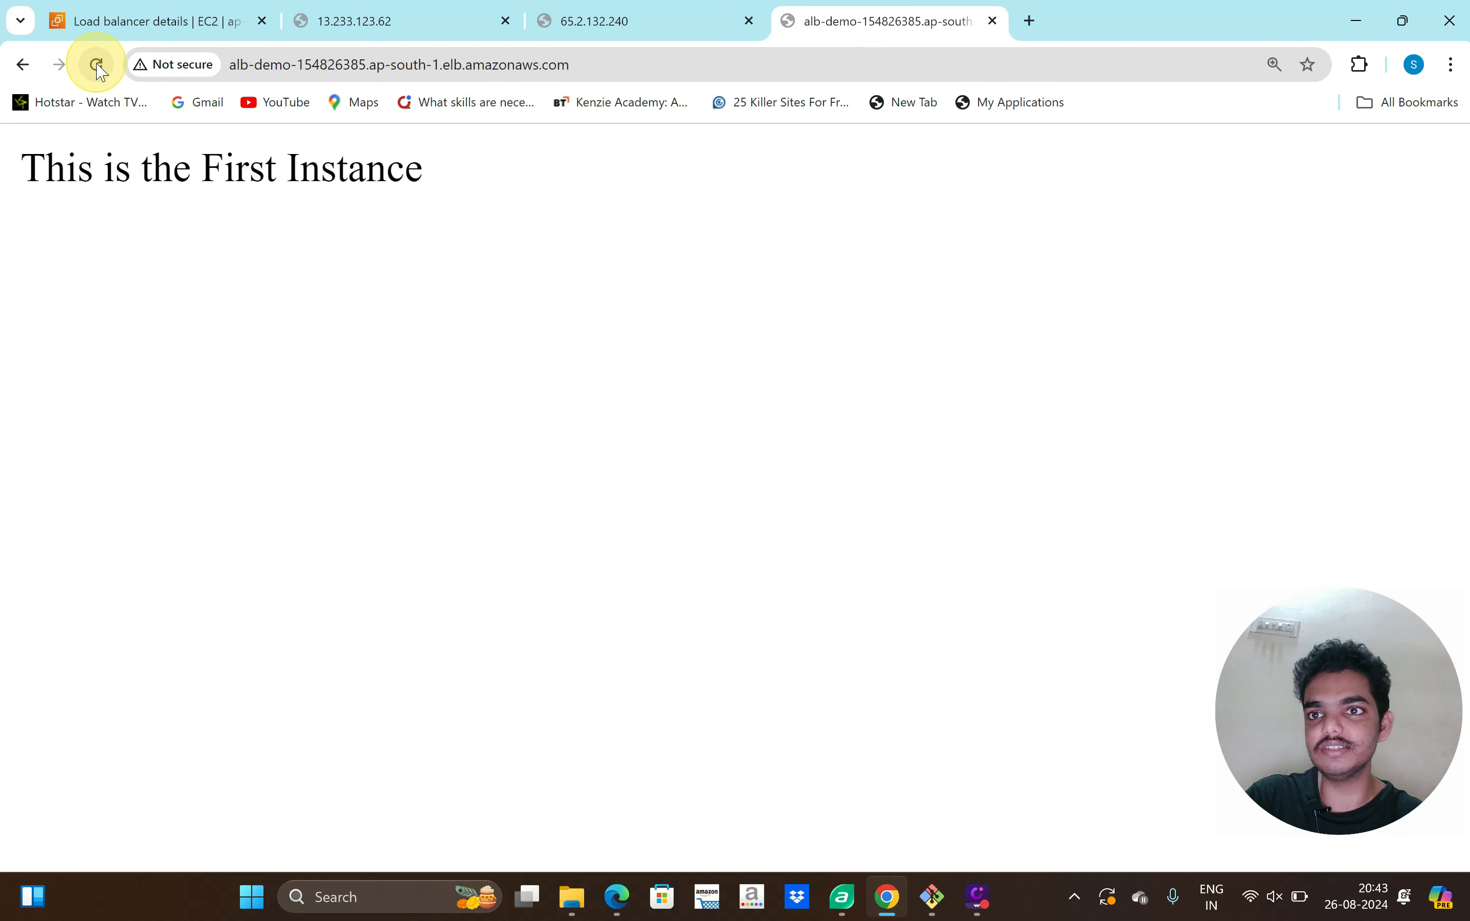
{"action": "triple_click", "coordinate": [145, 184]}
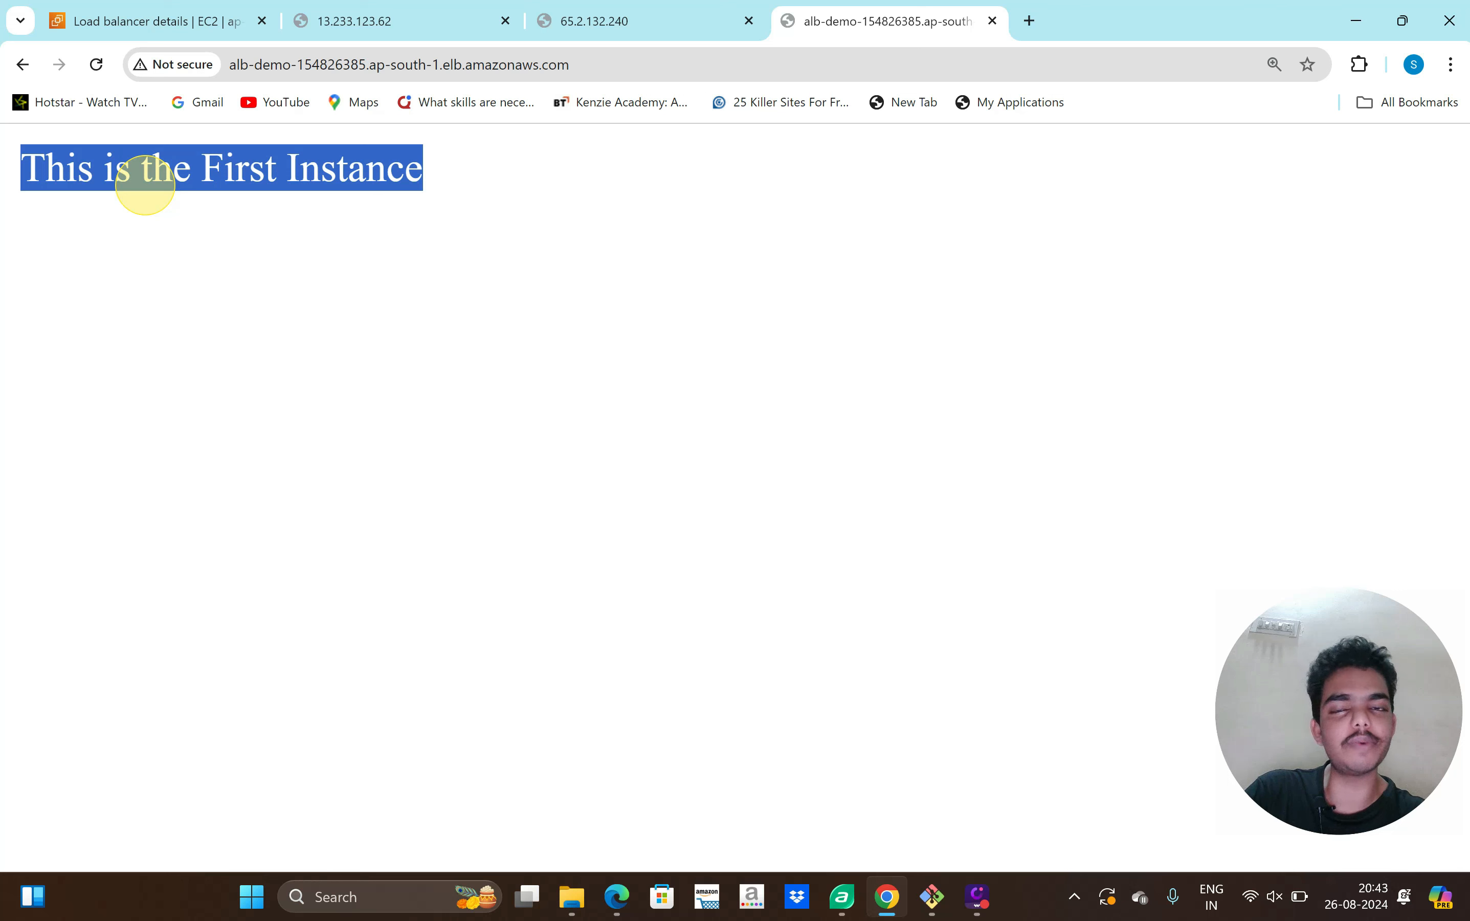
{"action": "left_click", "coordinate": [1136, 237]}
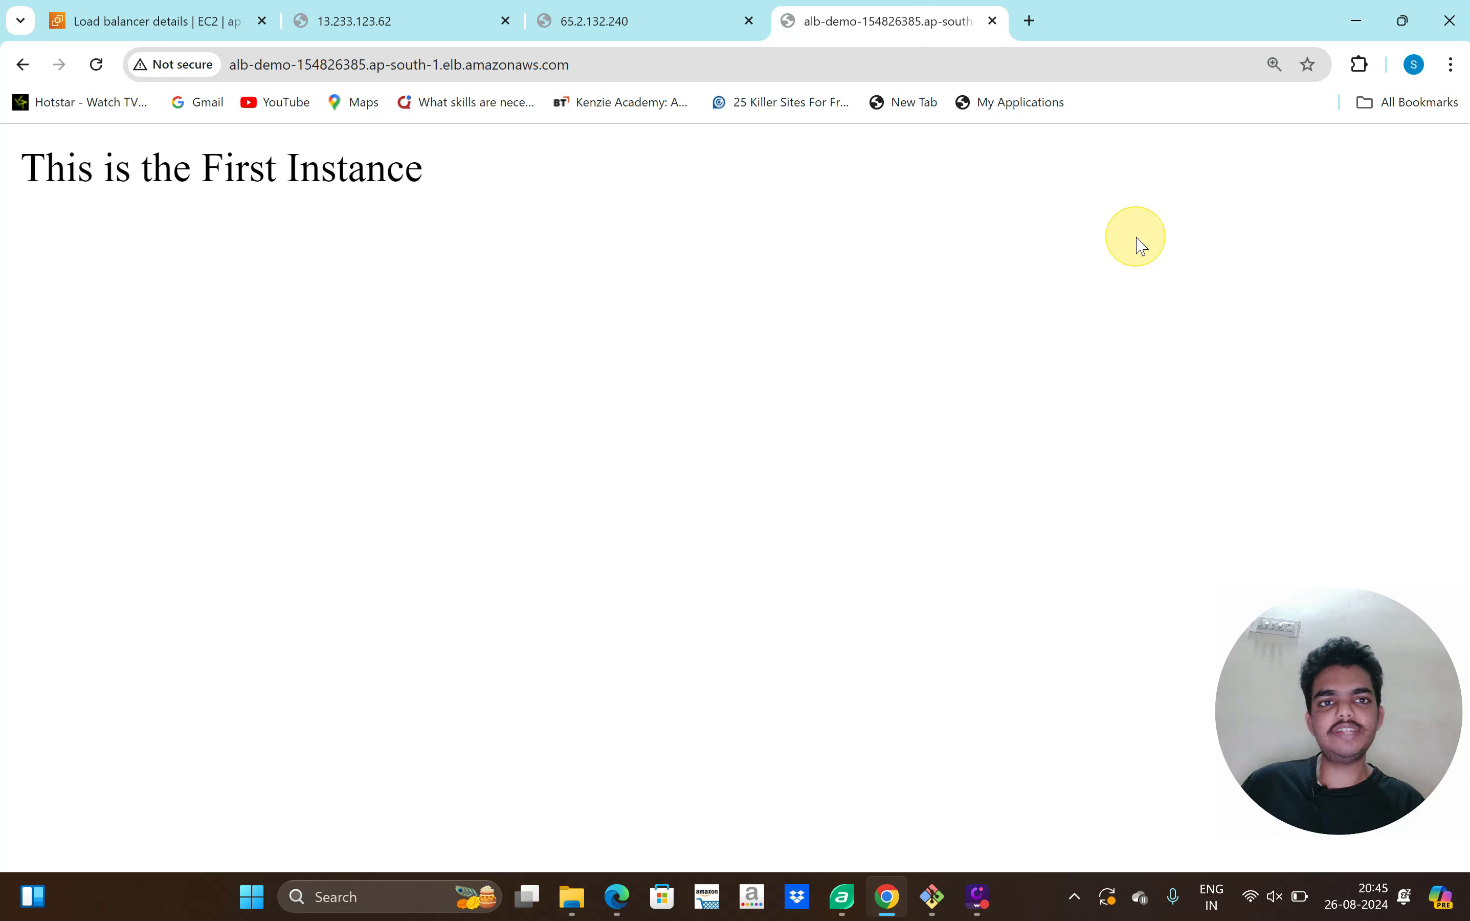